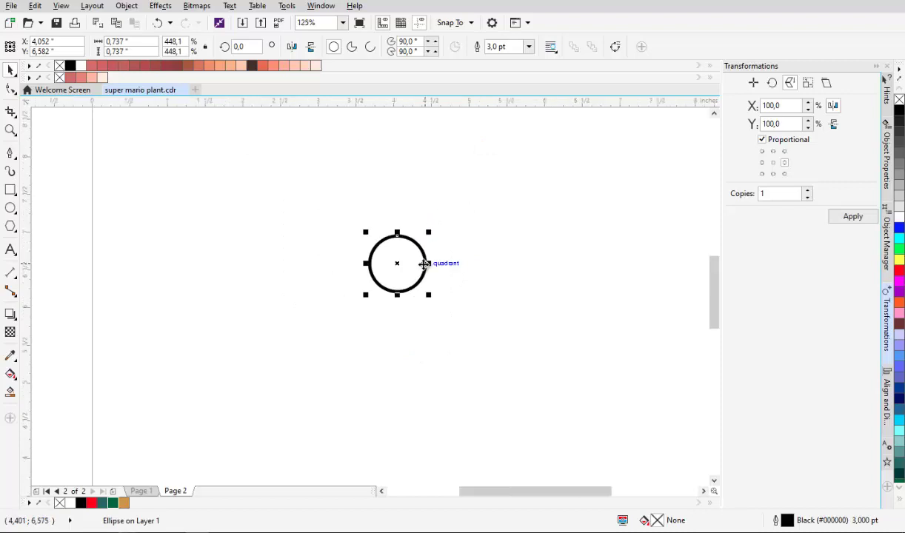
{"action": "scroll", "coordinate": [424, 263], "scroll_direction": "up", "scroll_amount": 2}
{"action": "scroll", "coordinate": [418, 186], "scroll_direction": "up", "scroll_amount": 1}
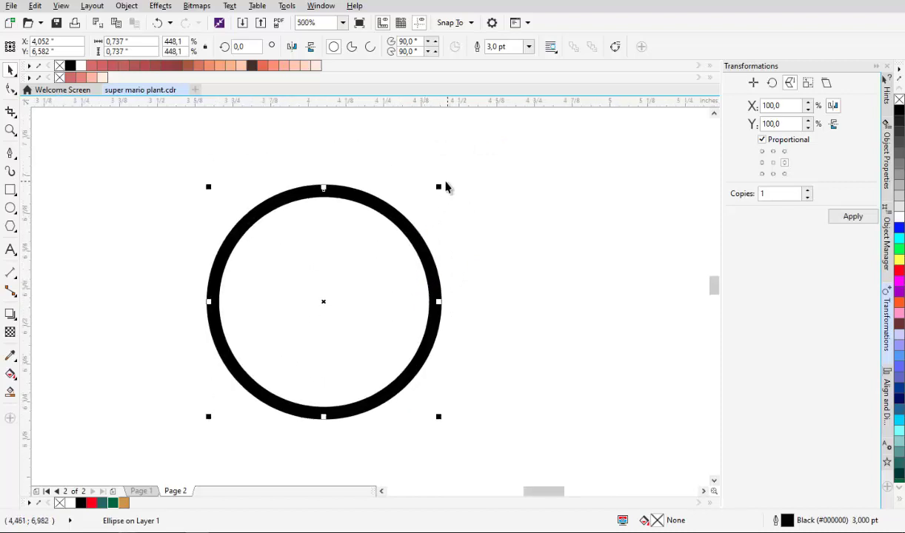
{"action": "mouse_move", "coordinate": [439, 186]}
{"action": "left_mouse_down"}
{"action": "mouse_move", "coordinate": [468, 159]}
{"action": "mouse_move", "coordinate": [451, 174]}
{"action": "left_mouse_up"}
{"action": "scroll", "coordinate": [428, 226], "scroll_direction": "up", "scroll_amount": 1}
{"action": "scroll", "coordinate": [431, 223], "scroll_direction": "down", "scroll_amount": 1}
{"action": "key", "text": "ctrl+z"}
{"action": "key", "text": "Escape"}
Draw an upright rectangle about 0.275 by 0.688 inches beside the circle
{"action": "mouse_move", "coordinate": [416, 217]}
{"action": "left_mouse_down"}
{"action": "mouse_move", "coordinate": [401, 186]}
{"action": "mouse_move", "coordinate": [419, 272]}
{"action": "mouse_move", "coordinate": [410, 270]}
{"action": "left_mouse_up"}
{"action": "scroll", "coordinate": [287, 221], "scroll_direction": "down", "scroll_amount": 1}
{"action": "scroll", "coordinate": [422, 215], "scroll_direction": "up", "scroll_amount": 1}
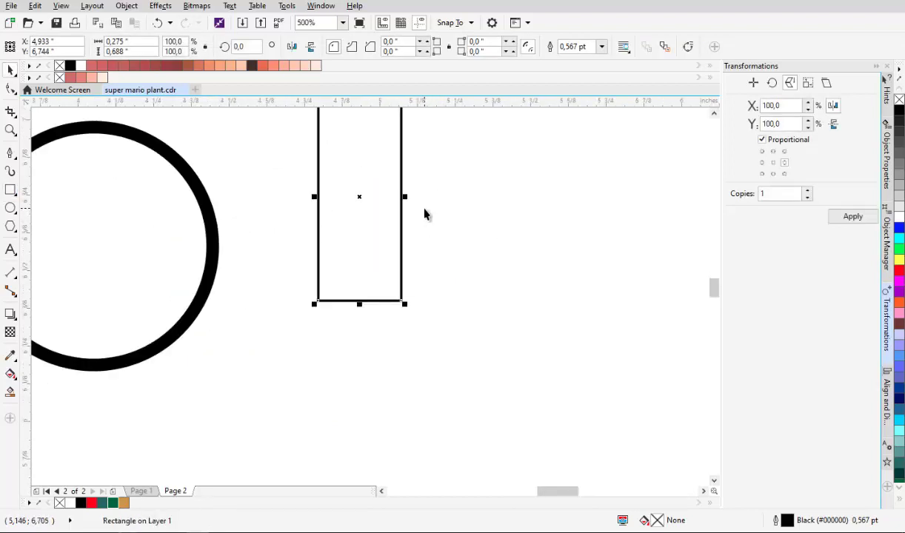
Round the rectangle's corners to about 0.127 inches and resize it to about 0.253 by 0.87 inches
{"action": "scroll", "coordinate": [429, 208], "scroll_direction": "up", "scroll_amount": 1}
{"action": "scroll", "coordinate": [325, 171], "scroll_direction": "down", "scroll_amount": 1}
{"action": "left_click_drag", "start_coordinate": [259, 176], "coordinate": [323, 270]}
{"action": "key", "text": "space"}
{"action": "scroll", "coordinate": [331, 324], "scroll_direction": "down", "scroll_amount": 1}
{"action": "left_click_drag", "start_coordinate": [301, 345], "coordinate": [302, 398]}
{"action": "left_click_drag", "start_coordinate": [346, 263], "coordinate": [337, 267]}
{"action": "scroll", "coordinate": [311, 283], "scroll_direction": "down", "scroll_amount": 1}
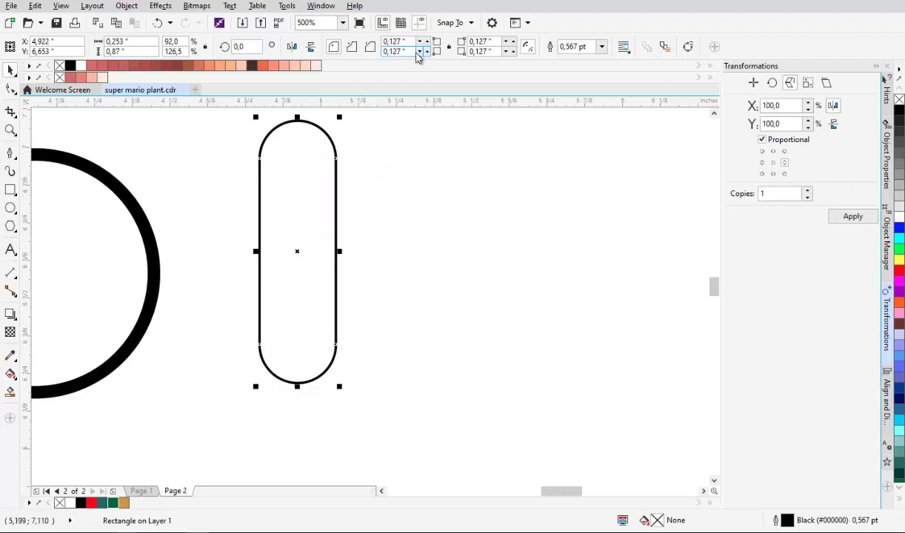
Set both lower corner radii of the rounded rectangle to 0, leaving only its top end rounded
{"action": "type", "text": "0"}
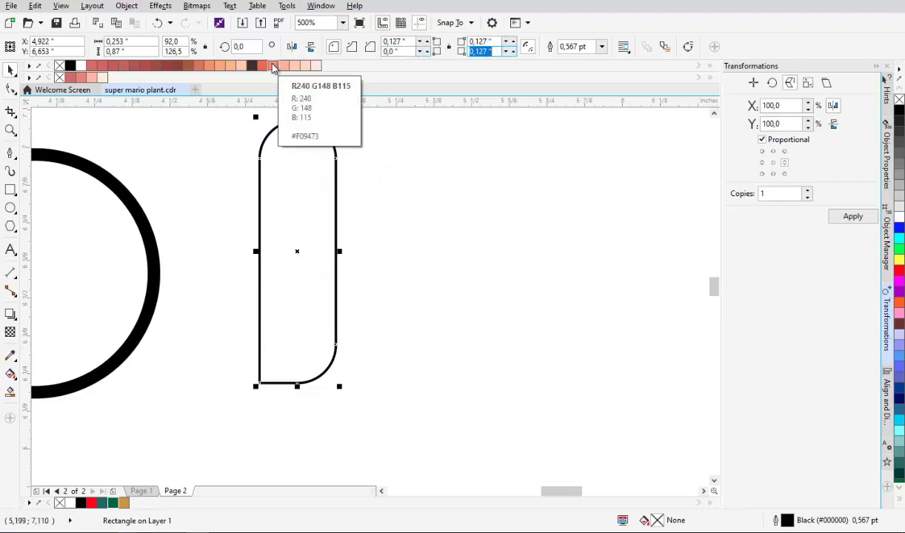
{"action": "type", "text": "0"}
{"action": "key", "text": "Return"}
Set the rounded bar's outline width to 3 pt and move the bar farther from the circle
{"action": "left_click_drag", "start_coordinate": [326, 191], "coordinate": [379, 222]}
{"action": "left_click", "coordinate": [602, 46]}
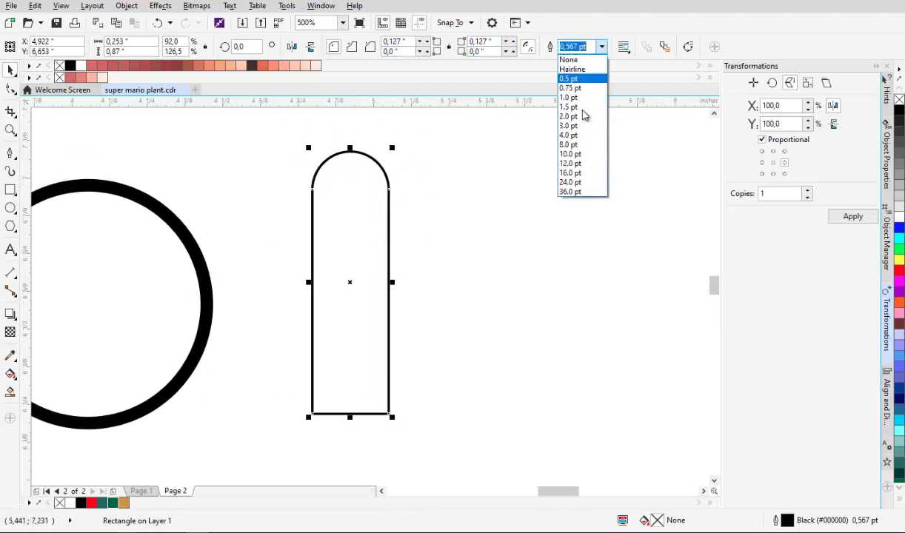
{"action": "left_click", "coordinate": [582, 125]}
{"action": "left_click_drag", "start_coordinate": [349, 263], "coordinate": [511, 226]}
{"action": "left_click", "coordinate": [601, 50]}
{"action": "left_click", "coordinate": [584, 128]}
{"action": "left_click_drag", "start_coordinate": [509, 226], "coordinate": [421, 224]}
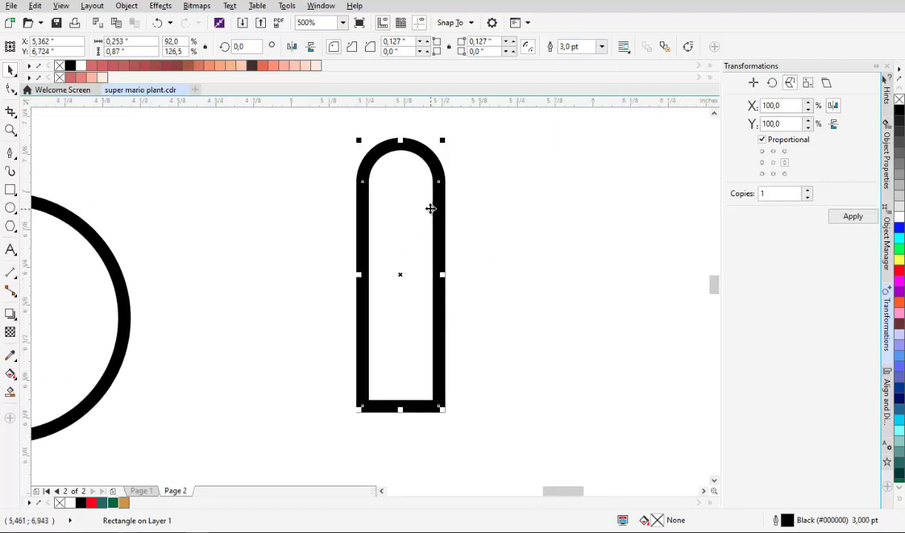
Try rotating the bar about 48 degrees and overlapping it with a mirrored copy to form a V
{"action": "mouse_move", "coordinate": [448, 139]}
{"action": "left_mouse_down"}
{"action": "mouse_move", "coordinate": [357, 158]}
{"action": "mouse_move", "coordinate": [338, 172]}
{"action": "left_mouse_up"}
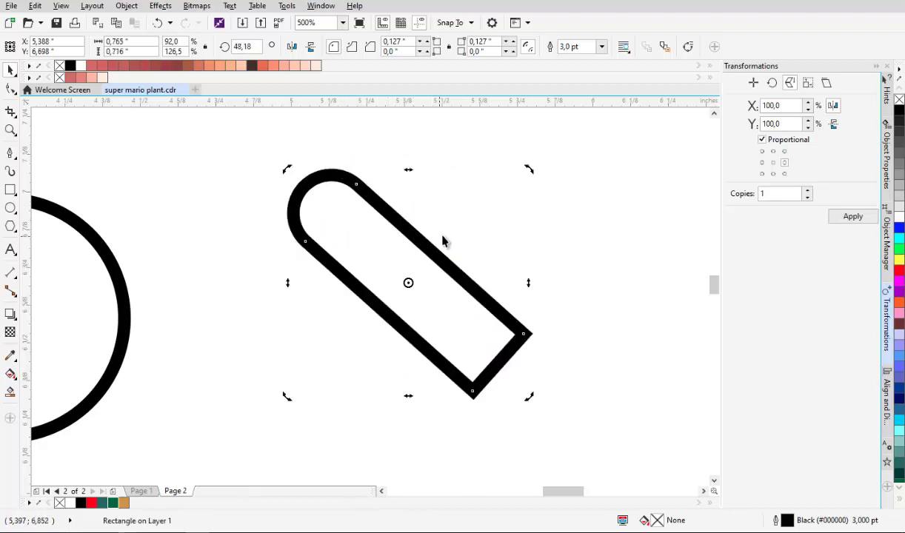
{"action": "left_click", "coordinate": [852, 216]}
{"action": "left_click_drag", "start_coordinate": [576, 391], "coordinate": [473, 395]}
{"action": "scroll", "coordinate": [519, 258], "scroll_direction": "down", "scroll_amount": 1}
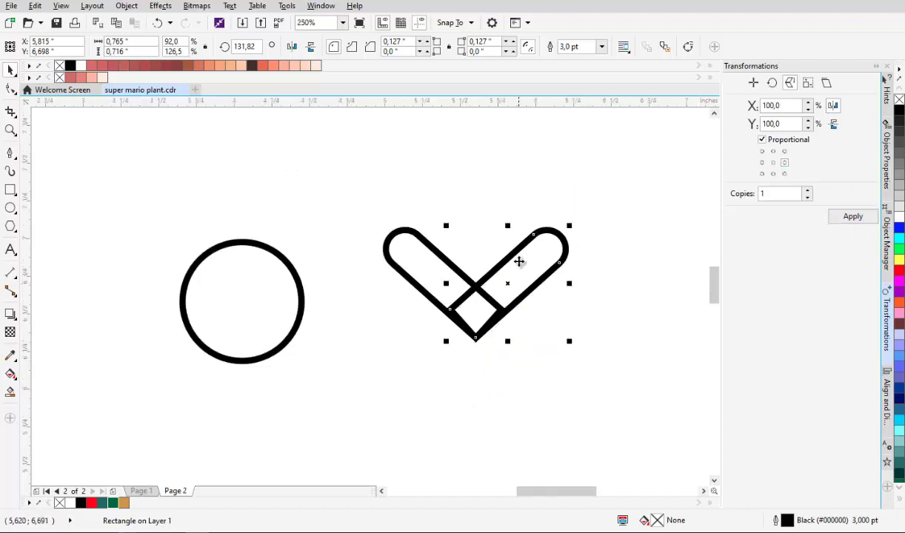
{"action": "left_click_drag", "start_coordinate": [494, 271], "coordinate": [482, 271]}
{"action": "key", "text": "ctrl+z"}
{"action": "key", "text": "ctrl+z"}
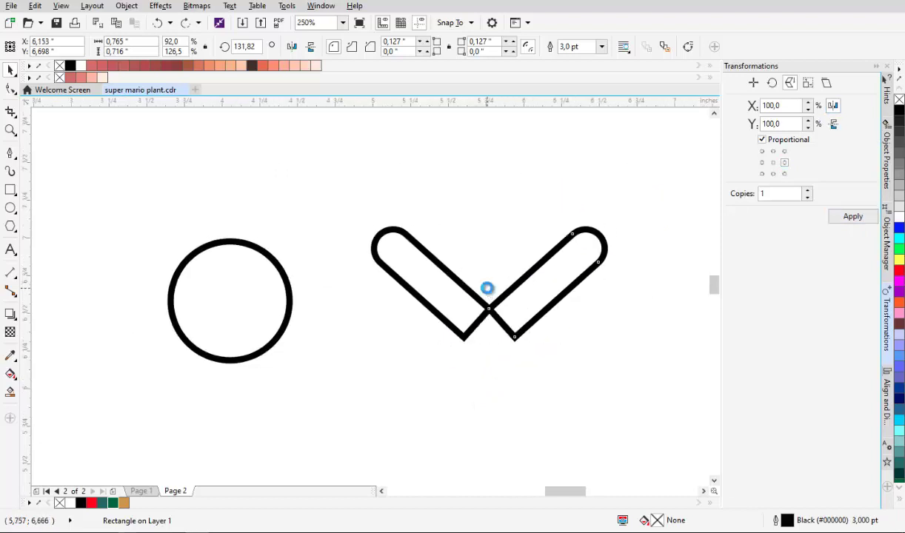
Try rotating the bar to about 53 degrees, then join it with a mirrored copy at the lower tip and weld them
{"action": "scroll", "coordinate": [486, 289], "scroll_direction": "up", "scroll_amount": 1}
{"action": "left_click_drag", "start_coordinate": [256, 177], "coordinate": [358, 276]}
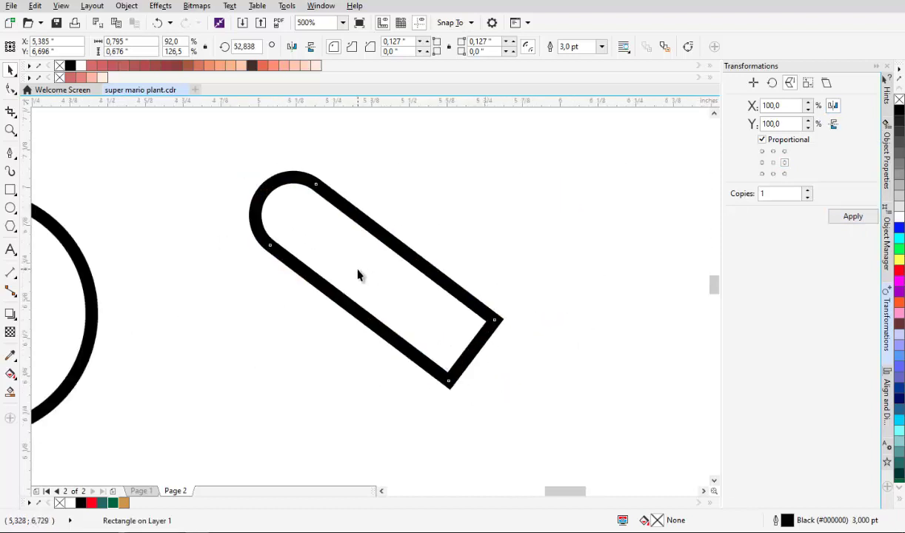
{"action": "left_click", "coordinate": [852, 217]}
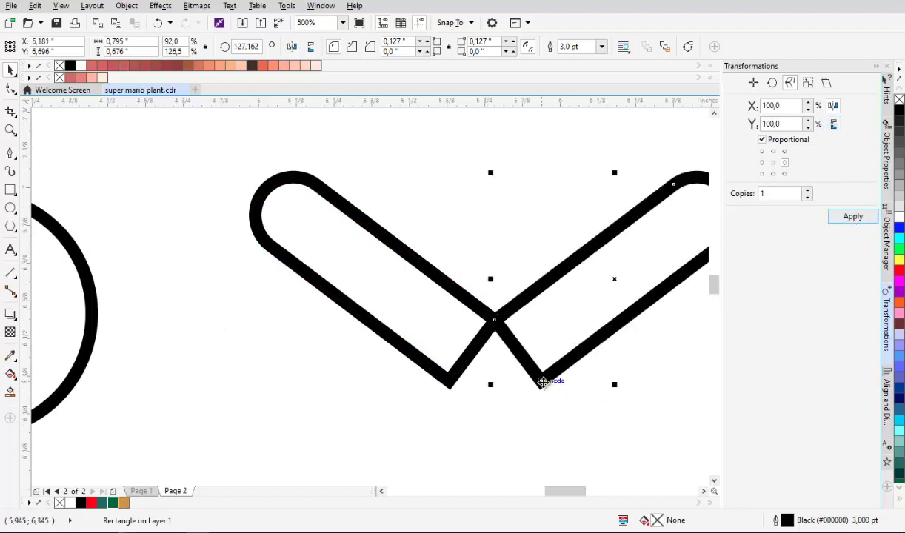
{"action": "left_click_drag", "start_coordinate": [542, 381], "coordinate": [448, 384]}
{"action": "key", "text": "ctrl+a"}
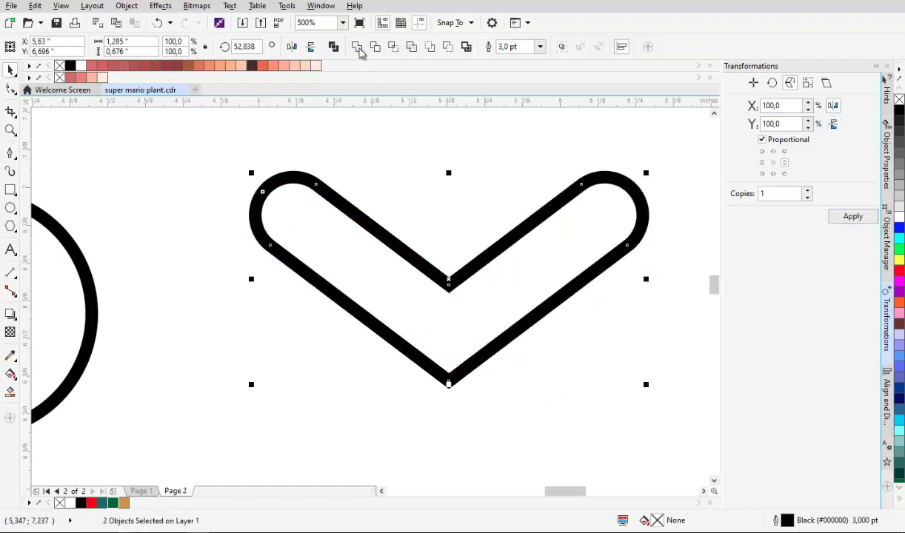
{"action": "left_click", "coordinate": [358, 47]}
Undo the weld and the repositioning of the mirrored bar
{"action": "left_click", "coordinate": [10, 88]}
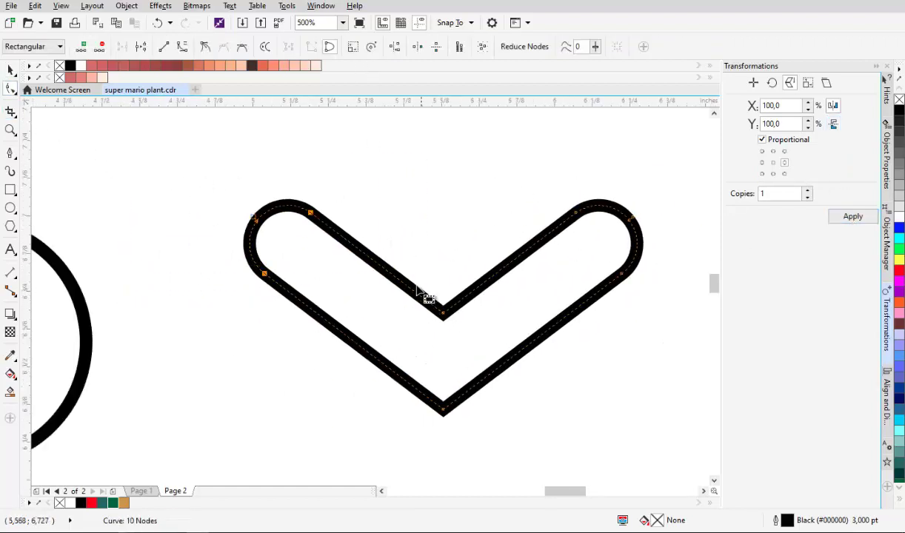
{"action": "scroll", "coordinate": [428, 208], "scroll_direction": "down", "scroll_amount": 1}
{"action": "key", "text": "ctrl+z"}
{"action": "scroll", "coordinate": [389, 275], "scroll_direction": "up", "scroll_amount": 1}
{"action": "key", "text": "ctrl+z"}
{"action": "key", "text": "ctrl+z"}
{"action": "key", "text": "ctrl+z"}
{"action": "key", "text": "ctrl+z"}
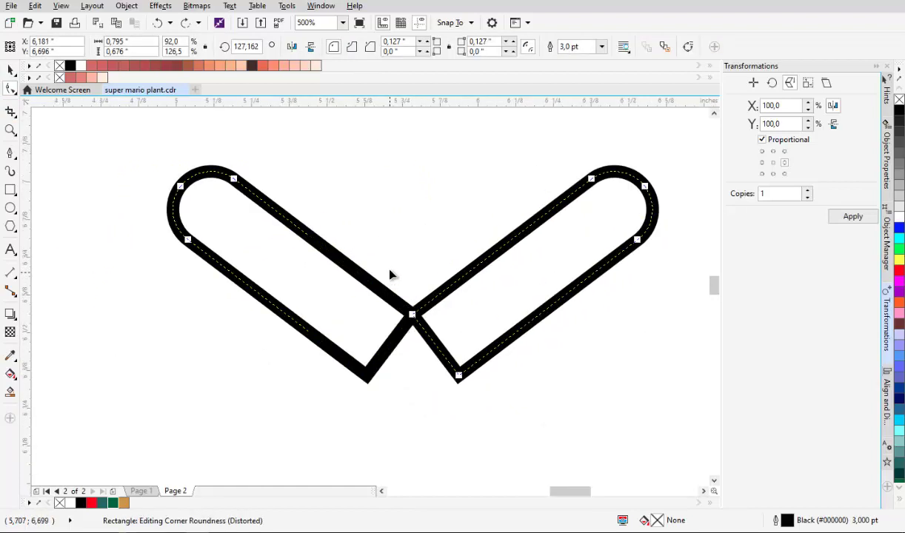
Widen the single rounded bar and rotate it to about 50.8 degrees
{"action": "key", "text": "space"}
{"action": "left_click_drag", "start_coordinate": [331, 264], "coordinate": [341, 267]}
{"action": "left_click_drag", "start_coordinate": [280, 217], "coordinate": [433, 196]}
{"action": "left_click", "coordinate": [453, 182]}
{"action": "left_click_drag", "start_coordinate": [480, 138], "coordinate": [377, 182]}
Mirror a copy of the widened bar horizontally, match their lowest corners, and weld both into one V shape
{"action": "left_click", "coordinate": [853, 217]}
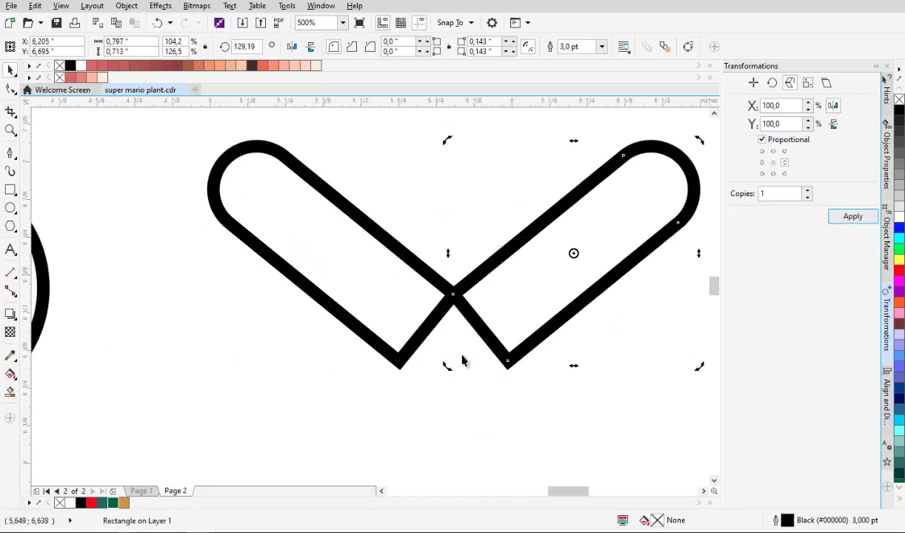
{"action": "left_click_drag", "start_coordinate": [503, 362], "coordinate": [397, 361]}
{"action": "left_click", "coordinate": [272, 230], "text": "shift"}
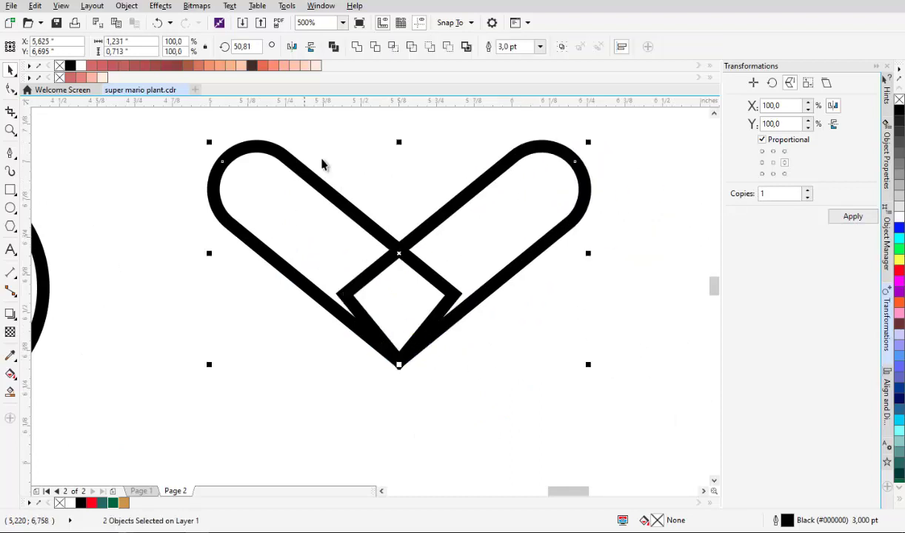
{"action": "left_click", "coordinate": [356, 46]}
Convert the nodes around the V shape's two rounded ends to cusp nodes
{"action": "key", "text": "F10"}
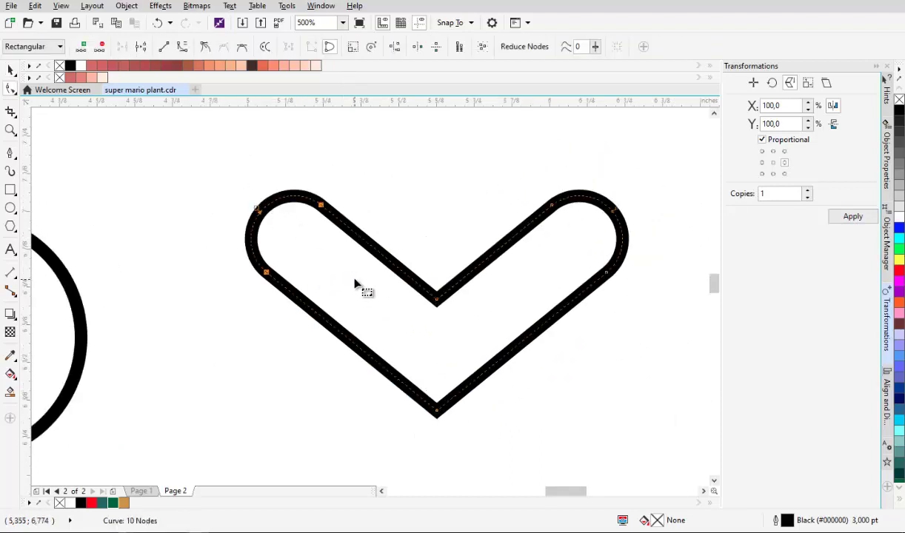
{"action": "scroll", "coordinate": [259, 189], "scroll_direction": "up", "scroll_amount": 2}
{"action": "scroll", "coordinate": [258, 188], "scroll_direction": "down", "scroll_amount": 4}
{"action": "left_click_drag", "start_coordinate": [194, 179], "coordinate": [437, 275]}
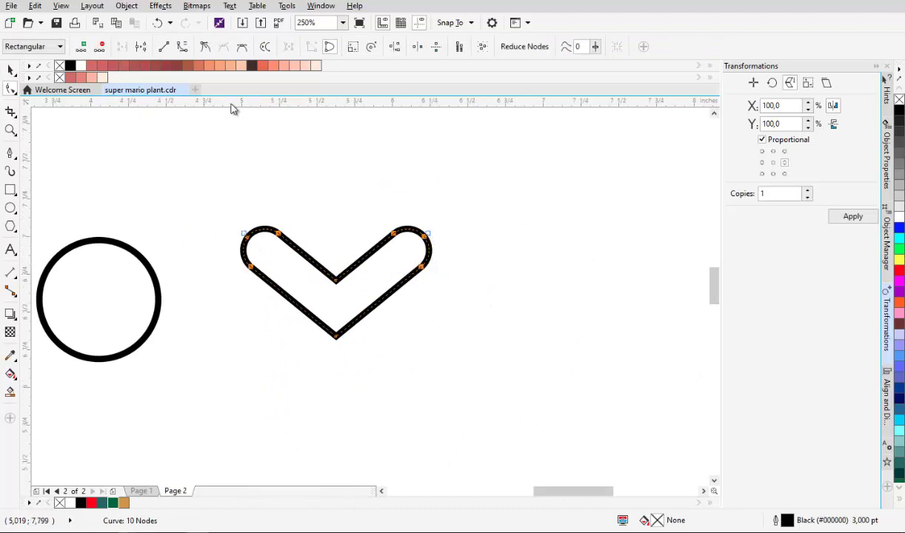
{"action": "left_click", "coordinate": [203, 48]}
Delete the redundant node on the outer curve of each rounded end of the V
{"action": "scroll", "coordinate": [462, 204], "scroll_direction": "up", "scroll_amount": 2}
{"action": "scroll", "coordinate": [418, 222], "scroll_direction": "up", "scroll_amount": 2}
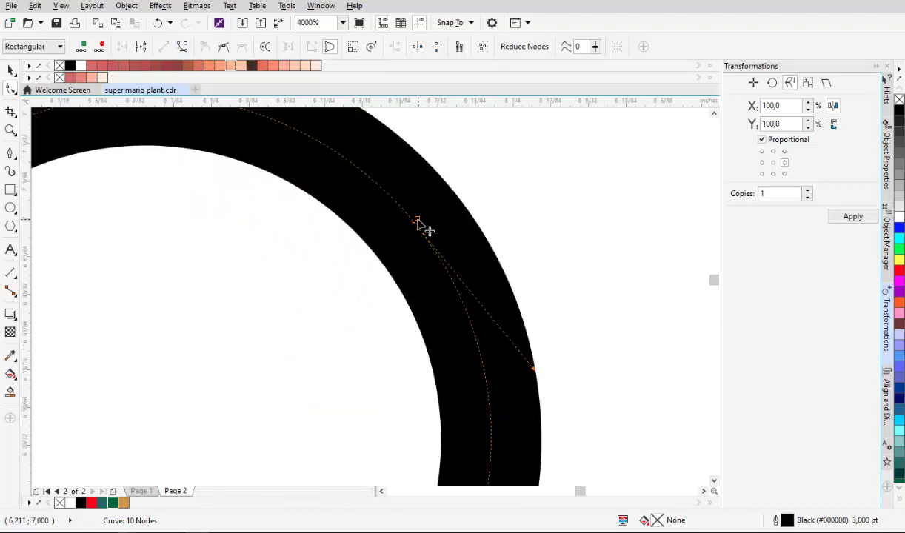
{"action": "right_click", "coordinate": [417, 222]}
{"action": "left_click", "coordinate": [443, 242]}
{"action": "scroll", "coordinate": [297, 242], "scroll_direction": "down", "scroll_amount": 2}
{"action": "scroll", "coordinate": [334, 232], "scroll_direction": "down", "scroll_amount": 1}
{"action": "scroll", "coordinate": [337, 216], "scroll_direction": "up", "scroll_amount": 2}
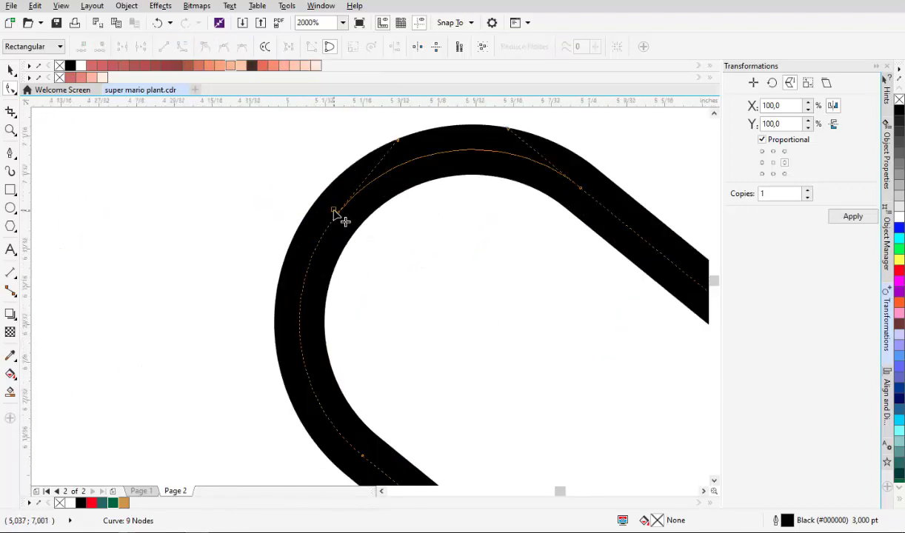
{"action": "right_click", "coordinate": [335, 212]}
{"action": "left_click", "coordinate": [364, 231]}
{"action": "scroll", "coordinate": [370, 227], "scroll_direction": "down", "scroll_amount": 3}
Move the V's inner vertex down to deepen the notch and thin its centre
{"action": "left_click_drag", "start_coordinate": [273, 181], "coordinate": [503, 267]}
{"action": "scroll", "coordinate": [426, 223], "scroll_direction": "up", "scroll_amount": 1}
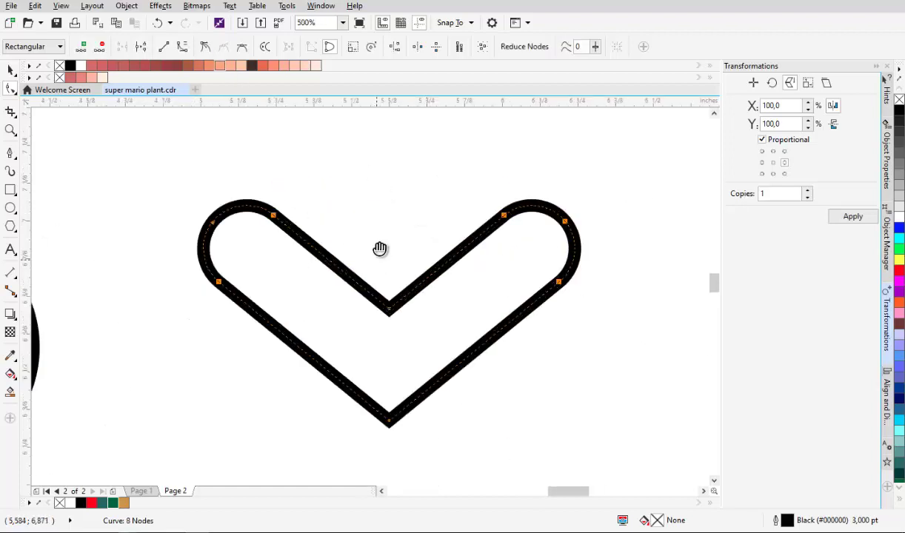
{"action": "scroll", "coordinate": [379, 248], "scroll_direction": "down", "scroll_amount": 1}
{"action": "left_click_drag", "start_coordinate": [389, 289], "coordinate": [363, 282]}
{"action": "scroll", "coordinate": [391, 320], "scroll_direction": "down", "scroll_amount": 1}
Move the V shape over the upper part of the circle and align both objects' centres horizontally
{"action": "key", "text": "space"}
{"action": "left_click", "coordinate": [529, 288]}
{"action": "left_click", "coordinate": [550, 286]}
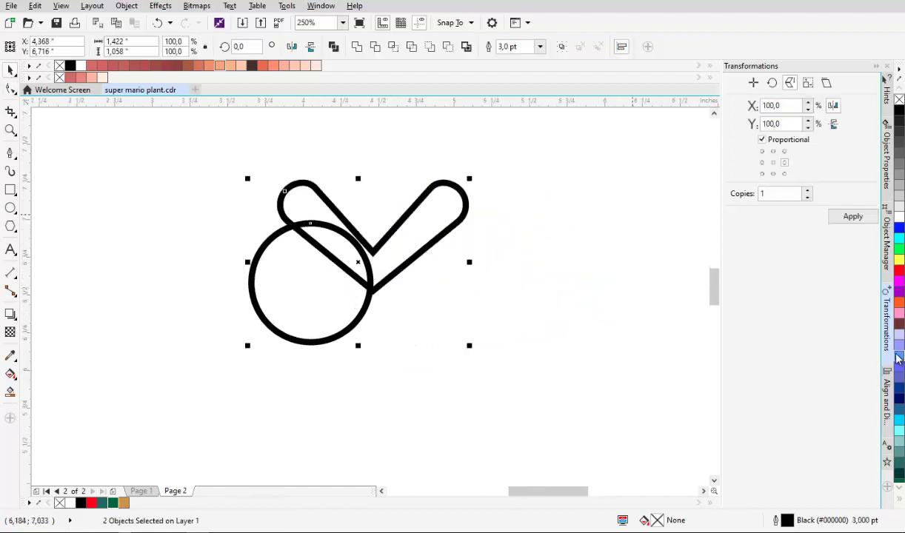
{"action": "left_click", "coordinate": [887, 393]}
{"action": "left_click", "coordinate": [753, 96]}
Scale the V shape down to 77%, keeping it centred over the circle
{"action": "left_click", "coordinate": [442, 190]}
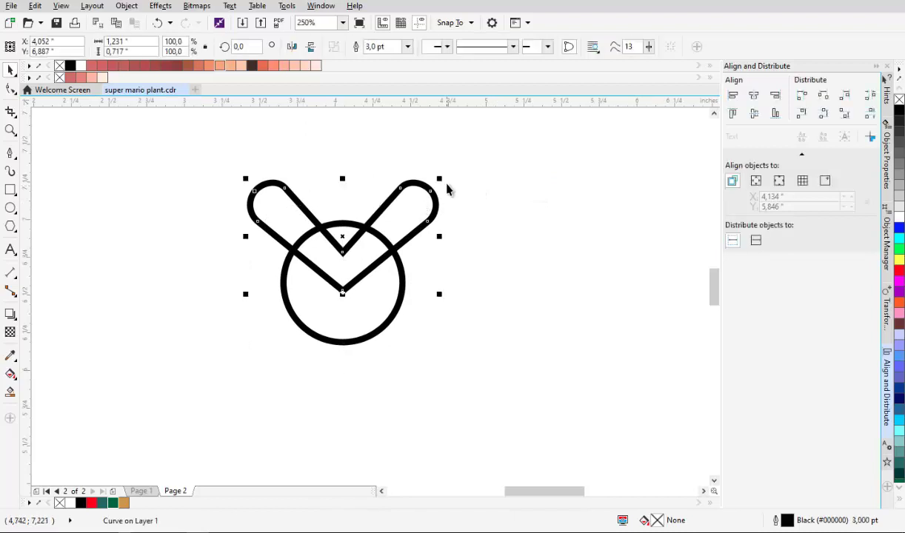
{"action": "left_click_drag", "start_coordinate": [441, 179], "coordinate": [417, 193]}
{"action": "mouse_move", "coordinate": [358, 260]}
{"action": "left_mouse_down"}
{"action": "mouse_move", "coordinate": [358, 281]}
{"action": "mouse_move", "coordinate": [405, 225]}
{"action": "mouse_move", "coordinate": [405, 265]}
{"action": "left_mouse_up"}
{"action": "scroll", "coordinate": [366, 264], "scroll_direction": "up", "scroll_amount": 1}
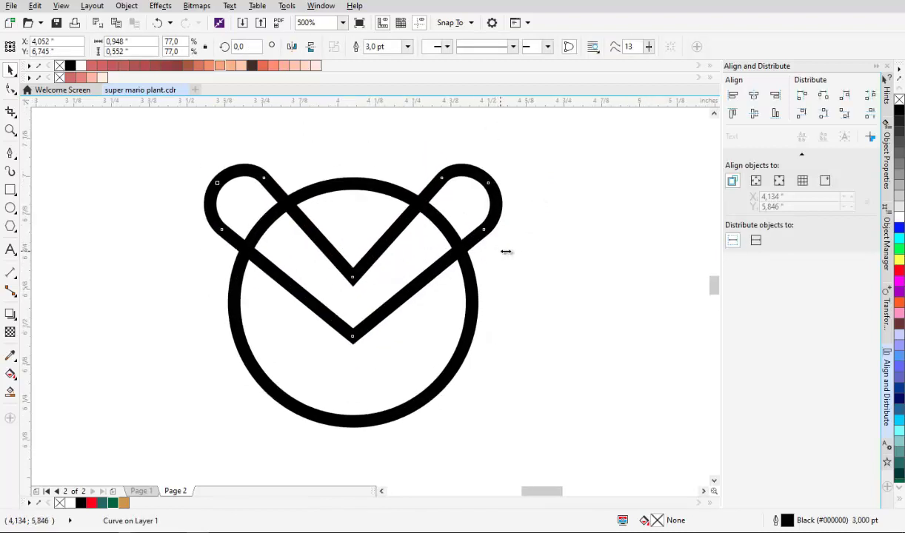
{"action": "left_click_drag", "start_coordinate": [506, 251], "coordinate": [521, 252]}
{"action": "left_click_drag", "start_coordinate": [519, 165], "coordinate": [503, 172]}
{"action": "key", "text": "ctrl+z"}
{"action": "key", "text": "ctrl+z"}
{"action": "left_click_drag", "start_coordinate": [355, 201], "coordinate": [363, 221]}
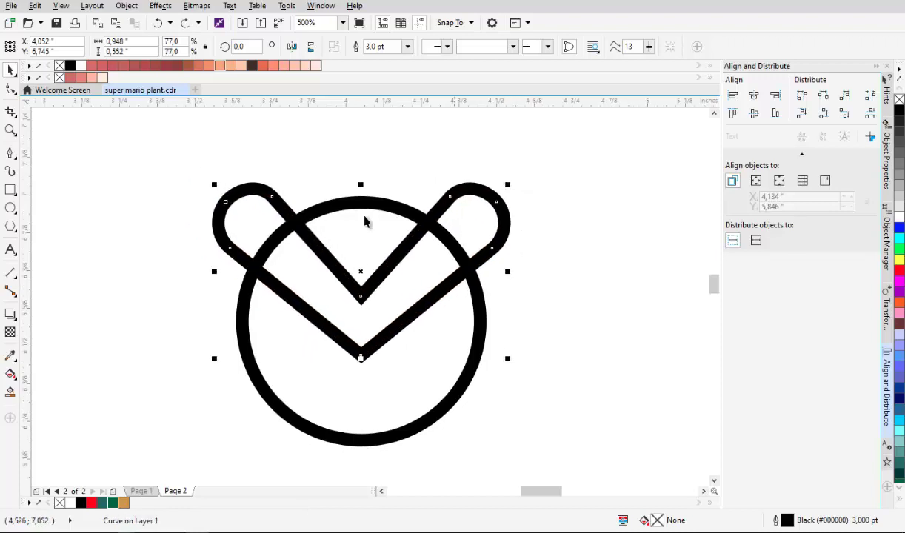
{"action": "key", "text": "F10"}
{"action": "left_click_drag", "start_coordinate": [164, 136], "coordinate": [521, 273]}
{"action": "key", "text": "space"}
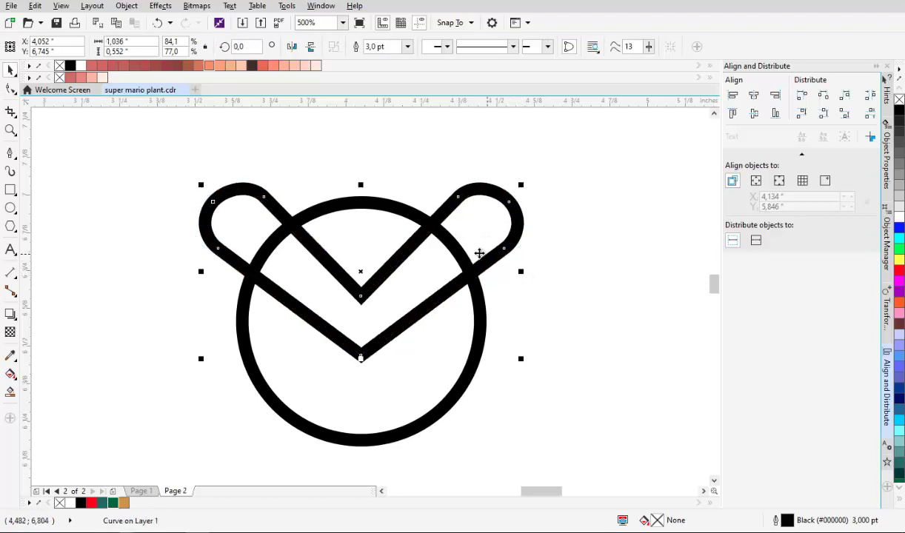
{"action": "scroll", "coordinate": [479, 254], "scroll_direction": "down", "scroll_amount": 1}
{"action": "scroll", "coordinate": [485, 244], "scroll_direction": "up", "scroll_amount": 1}
{"action": "key", "text": "ctrl+z"}
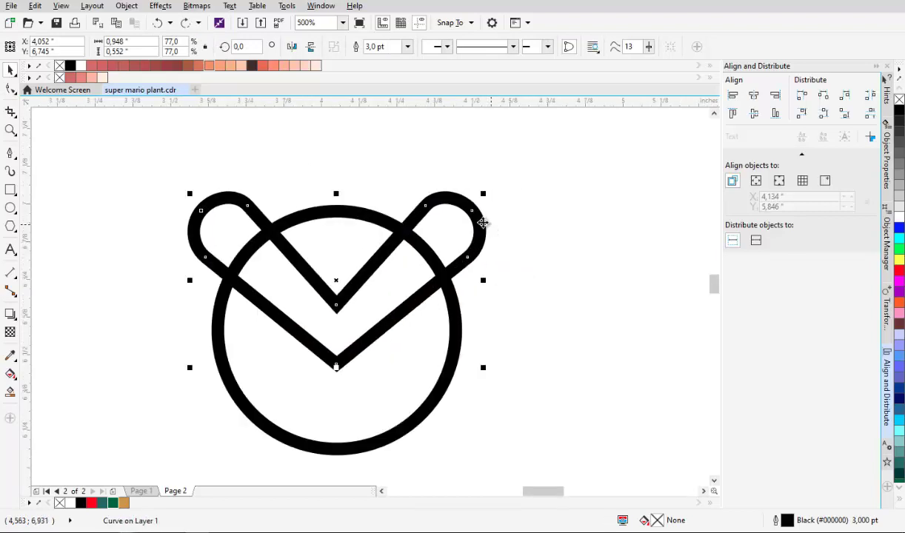
Draw a closed wedge about 1.15 inches wide with the Pen tool, its point inside the V's centre and its top above the circle
{"action": "left_click_drag", "start_coordinate": [392, 275], "coordinate": [381, 301]}
{"action": "left_click", "coordinate": [10, 154]}
{"action": "left_click", "coordinate": [162, 146]}
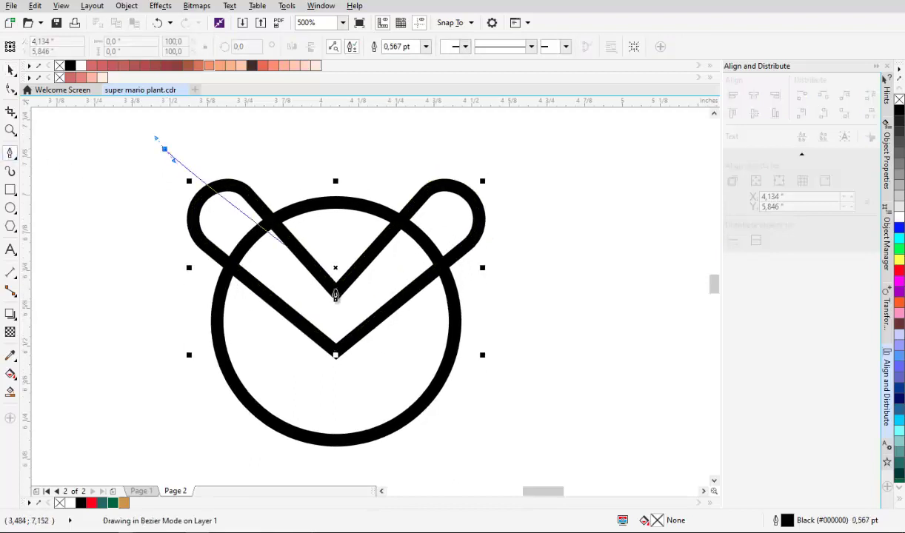
{"action": "left_click_drag", "start_coordinate": [337, 322], "coordinate": [510, 171]}
{"action": "left_click", "coordinate": [510, 168]}
{"action": "left_click_drag", "start_coordinate": [271, 138], "coordinate": [280, 170]}
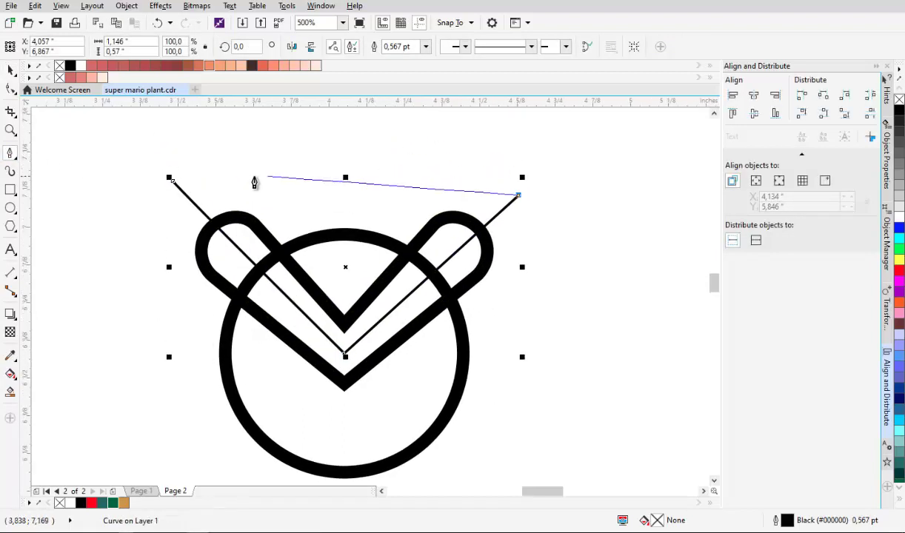
{"action": "left_click_drag", "start_coordinate": [173, 183], "coordinate": [234, 126]}
{"action": "left_click_drag", "start_coordinate": [313, 189], "coordinate": [311, 135]}
Trim the top of the circle with the wedge and delete the wedge
{"action": "key", "text": "space"}
{"action": "left_click", "coordinate": [410, 344], "text": "shift"}
{"action": "left_click", "coordinate": [375, 48]}
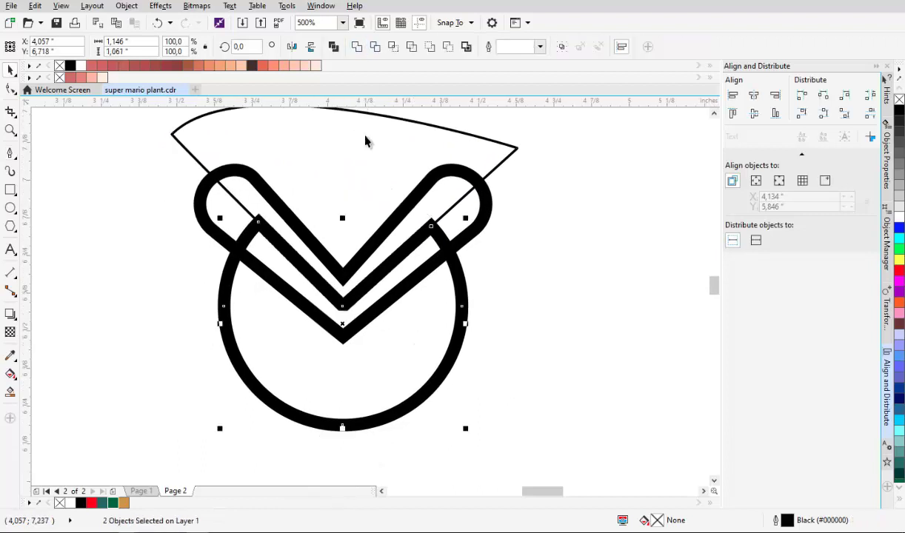
{"action": "left_click_drag", "start_coordinate": [363, 112], "coordinate": [575, 145]}
{"action": "key", "text": "Delete"}
Scale the V shape down to 72%, about 0.886 by 0.516 inches, over the trimmed circle
{"action": "scroll", "coordinate": [445, 287], "scroll_direction": "down", "scroll_amount": 1}
{"action": "scroll", "coordinate": [472, 254], "scroll_direction": "up", "scroll_amount": 1}
{"action": "left_click", "coordinate": [459, 231]}
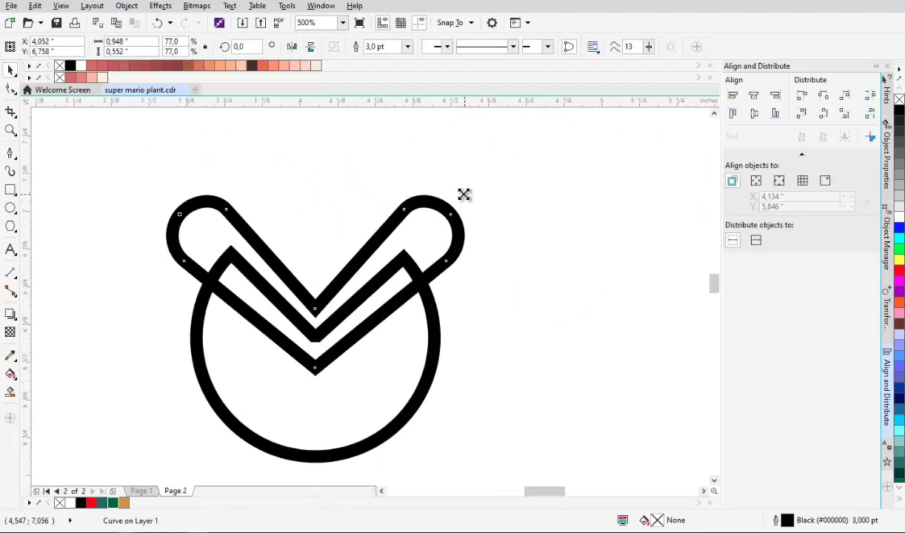
{"action": "left_click_drag", "start_coordinate": [463, 194], "coordinate": [419, 311]}
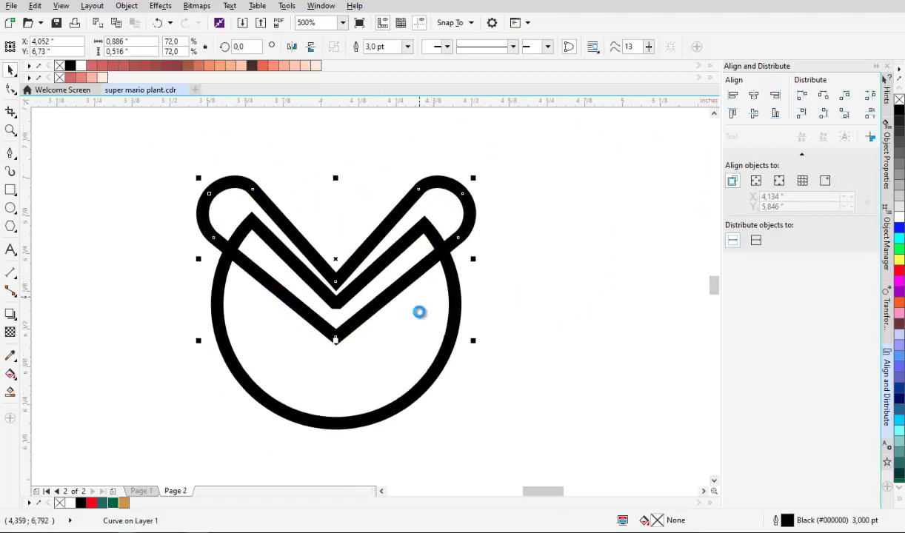
Fill the V shape with light grey and deselect it
{"action": "scroll", "coordinate": [419, 312], "scroll_direction": "down", "scroll_amount": 2}
{"action": "left_click_drag", "start_coordinate": [899, 228], "coordinate": [841, 230]}
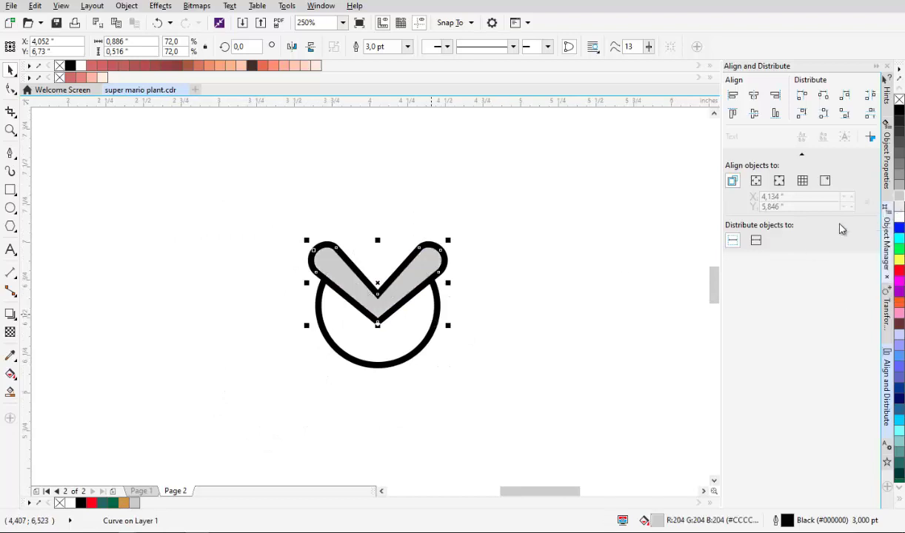
{"action": "left_click", "coordinate": [511, 252]}
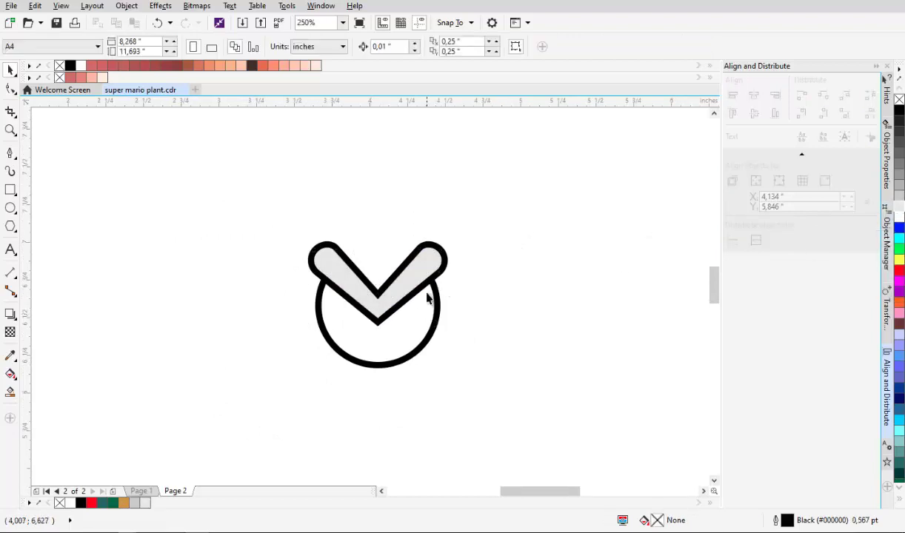
{"action": "scroll", "coordinate": [419, 289], "scroll_direction": "up", "scroll_amount": 2}
{"action": "left_click", "coordinate": [418, 284]}
{"action": "left_click_drag", "start_coordinate": [371, 129], "coordinate": [394, 186]}
{"action": "left_click", "coordinate": [394, 186]}
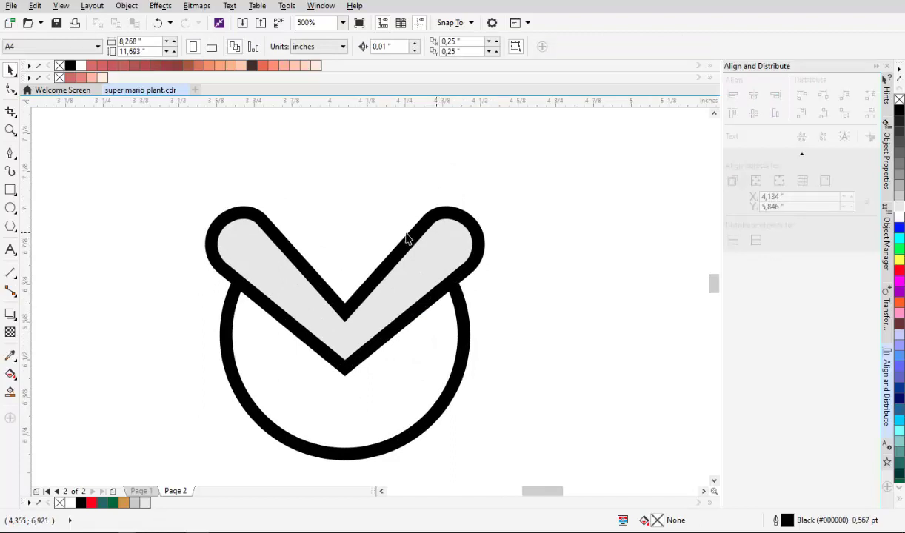
Scale the V shape and the trimmed circle together up to 133.4%
{"action": "left_click_drag", "start_coordinate": [383, 229], "coordinate": [344, 251]}
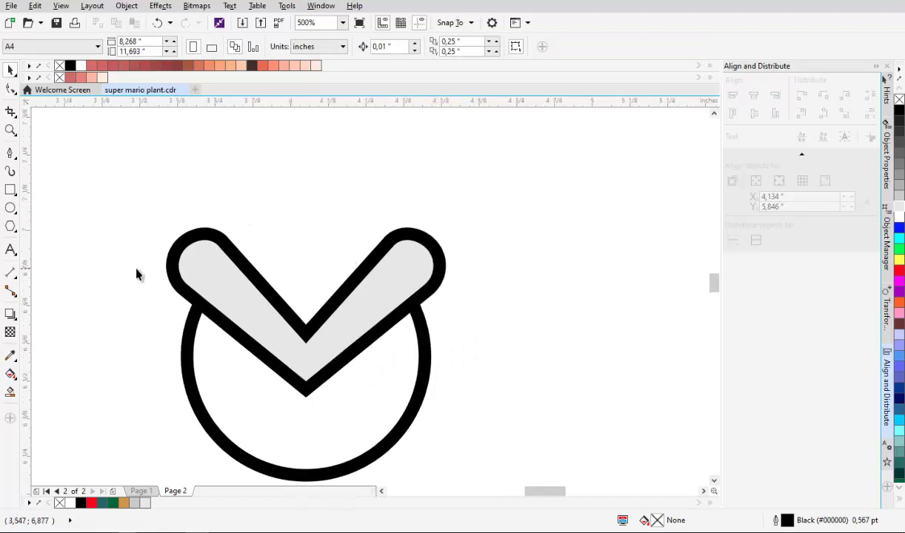
{"action": "left_click", "coordinate": [11, 154]}
{"action": "scroll", "coordinate": [282, 257], "scroll_direction": "up", "scroll_amount": 1}
{"action": "scroll", "coordinate": [400, 278], "scroll_direction": "down", "scroll_amount": 1}
{"action": "left_click", "coordinate": [455, 345]}
{"action": "scroll", "coordinate": [407, 285], "scroll_direction": "up", "scroll_amount": 2}
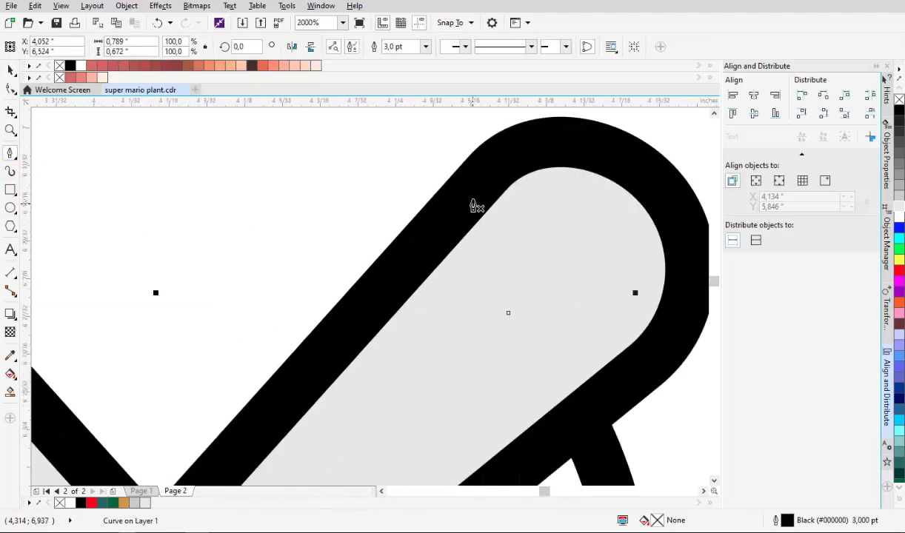
{"action": "scroll", "coordinate": [410, 253], "scroll_direction": "down", "scroll_amount": 3}
{"action": "key", "text": "space"}
{"action": "left_click_drag", "start_coordinate": [530, 441], "coordinate": [270, 201]}
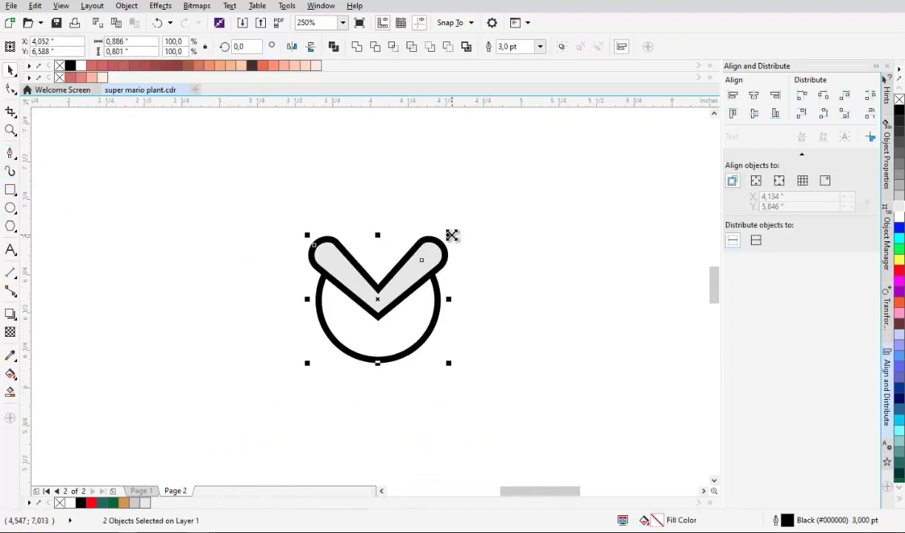
{"action": "left_click_drag", "start_coordinate": [450, 236], "coordinate": [473, 216]}
{"action": "left_click", "coordinate": [476, 231]}
{"action": "scroll", "coordinate": [472, 241], "scroll_direction": "down", "scroll_amount": 1}
{"action": "scroll", "coordinate": [463, 249], "scroll_direction": "up", "scroll_amount": 2}
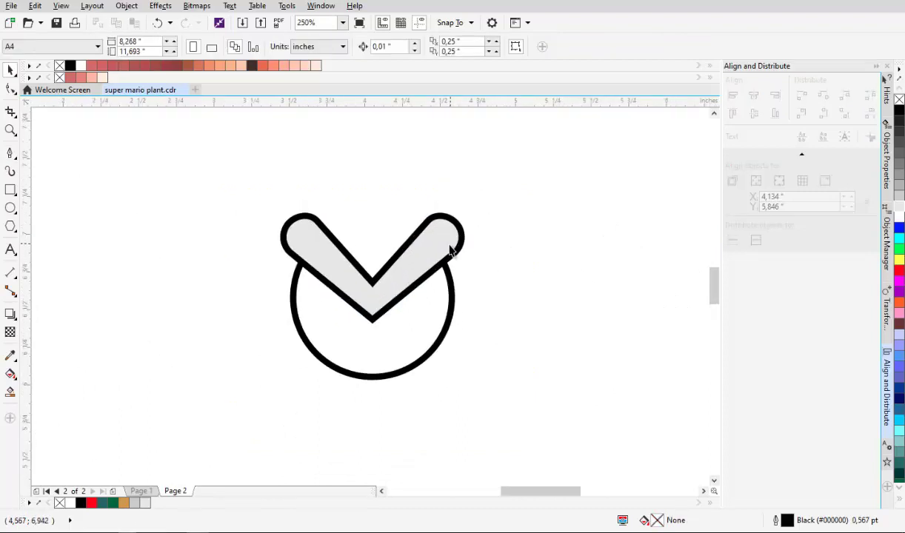
Draw a closed triangular tooth about 0.166 by 0.113 inches with the Pen tool on the inner edge of the V's right arm
{"action": "left_click", "coordinate": [413, 237]}
{"action": "scroll", "coordinate": [413, 237], "scroll_direction": "up", "scroll_amount": 2}
{"action": "key", "text": "space"}
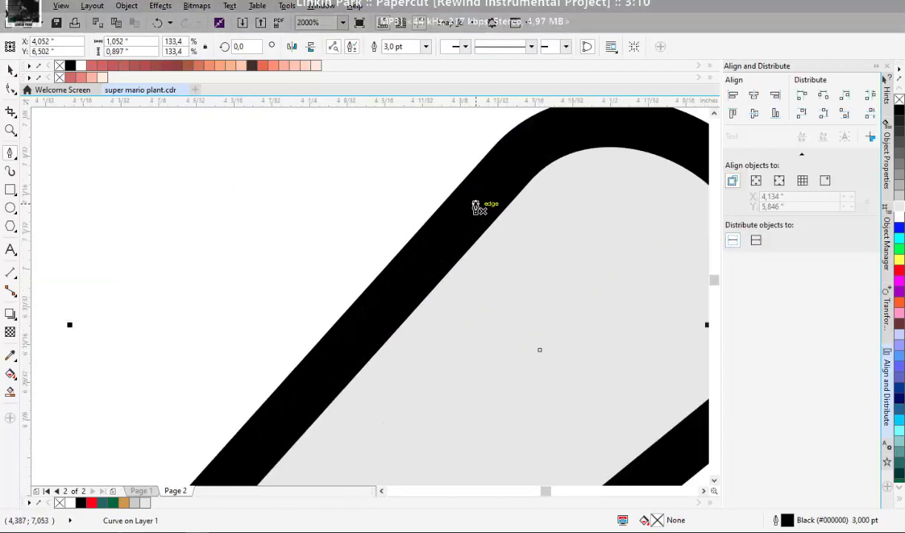
{"action": "left_click", "coordinate": [482, 197]}
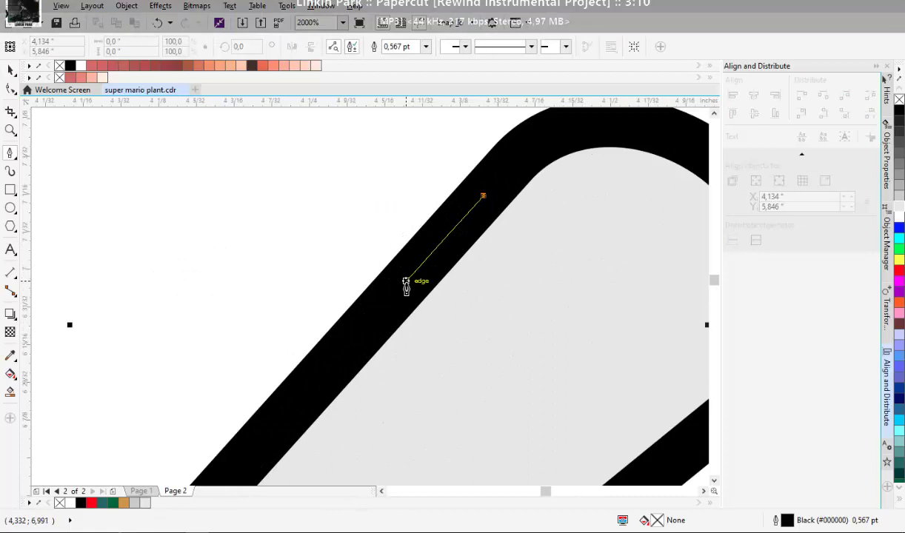
{"action": "left_click", "coordinate": [400, 293]}
{"action": "scroll", "coordinate": [378, 296], "scroll_direction": "down", "scroll_amount": 1}
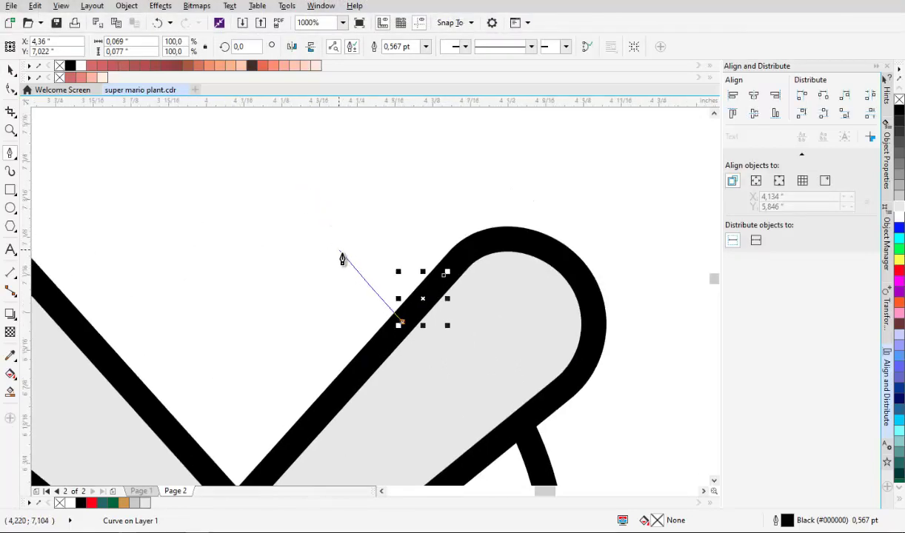
{"action": "left_click", "coordinate": [344, 254]}
{"action": "left_click", "coordinate": [441, 277]}
{"action": "scroll", "coordinate": [380, 274], "scroll_direction": "up", "scroll_amount": 1}
{"action": "key", "text": "space"}
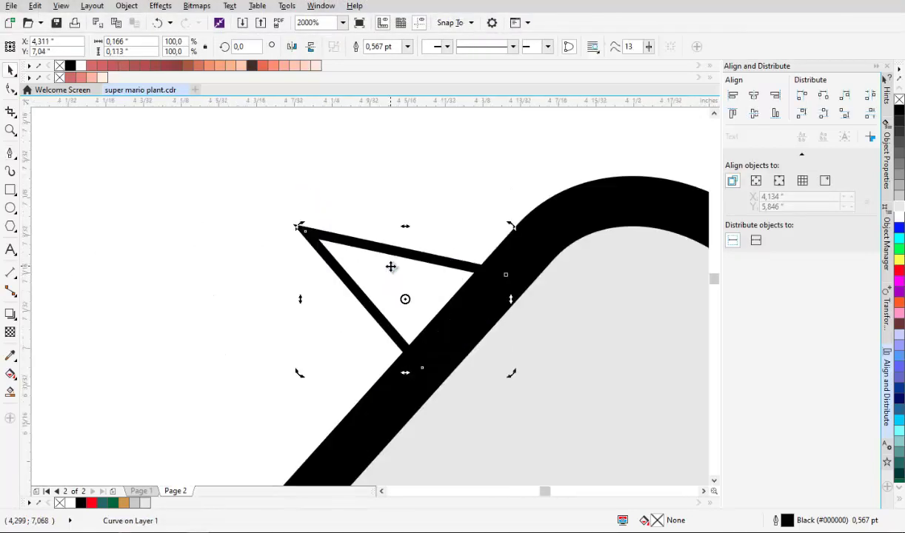
Reshape the tooth by moving its tip node until the triangle is about 0.147 by 0.125 inches
{"action": "left_click", "coordinate": [10, 88]}
{"action": "left_click_drag", "start_coordinate": [300, 228], "coordinate": [330, 219]}
{"action": "scroll", "coordinate": [329, 219], "scroll_direction": "down", "scroll_amount": 2}
{"action": "scroll", "coordinate": [351, 233], "scroll_direction": "up", "scroll_amount": 1}
{"action": "key", "text": "space"}
Set the tooth's outline to 2.0 pt with rounded corners
{"action": "left_click", "coordinate": [411, 47]}
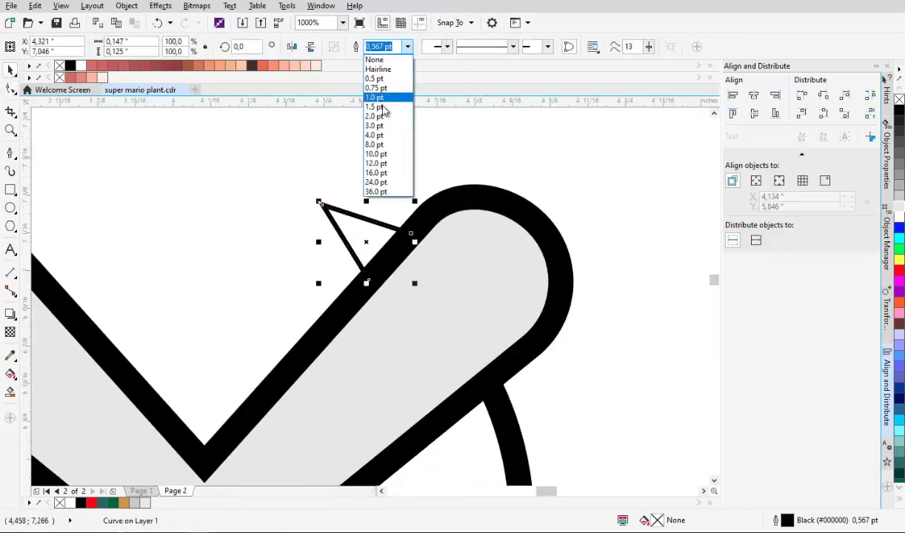
{"action": "left_click", "coordinate": [380, 116]}
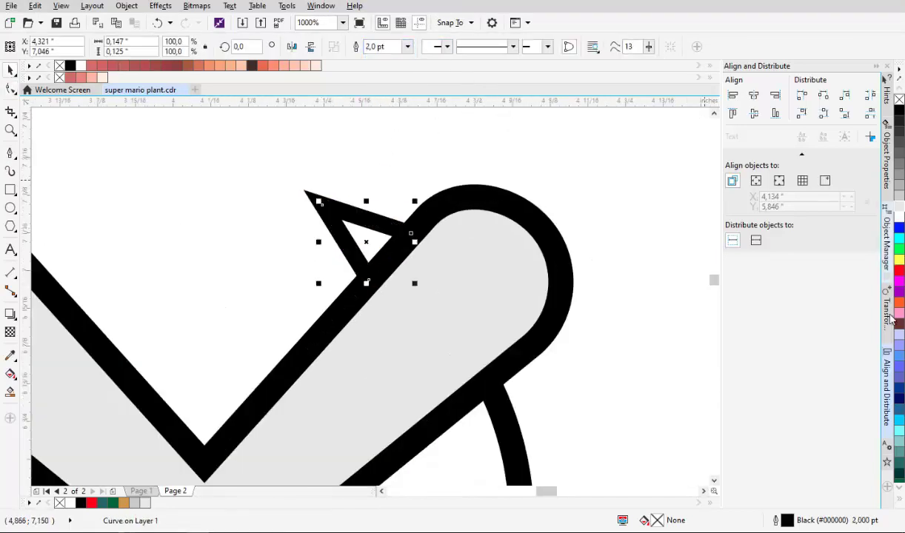
{"action": "left_click", "coordinate": [887, 157]}
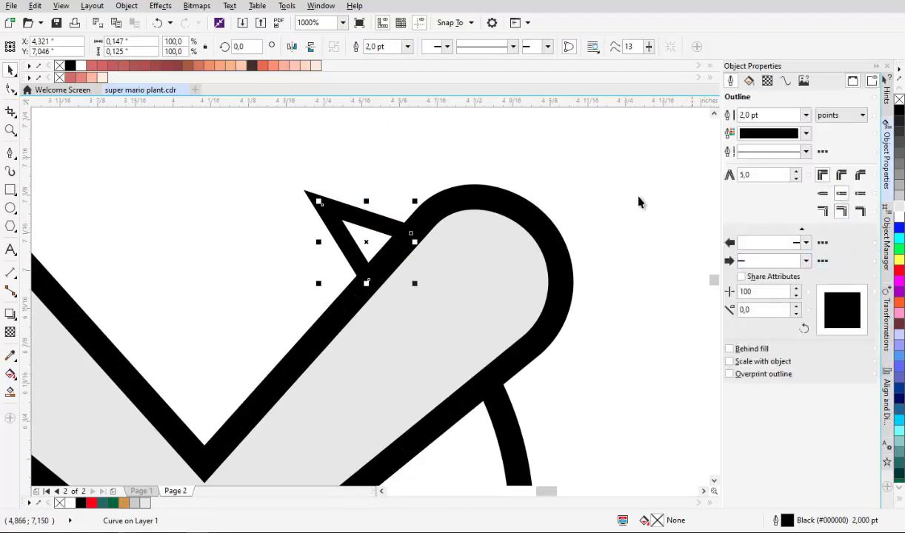
{"action": "left_click", "coordinate": [844, 175]}
{"action": "left_click", "coordinate": [444, 172]}
{"action": "left_click_drag", "start_coordinate": [331, 213], "coordinate": [481, 231]}
{"action": "left_click", "coordinate": [480, 236]}
{"action": "scroll", "coordinate": [483, 255], "scroll_direction": "down", "scroll_amount": 1}
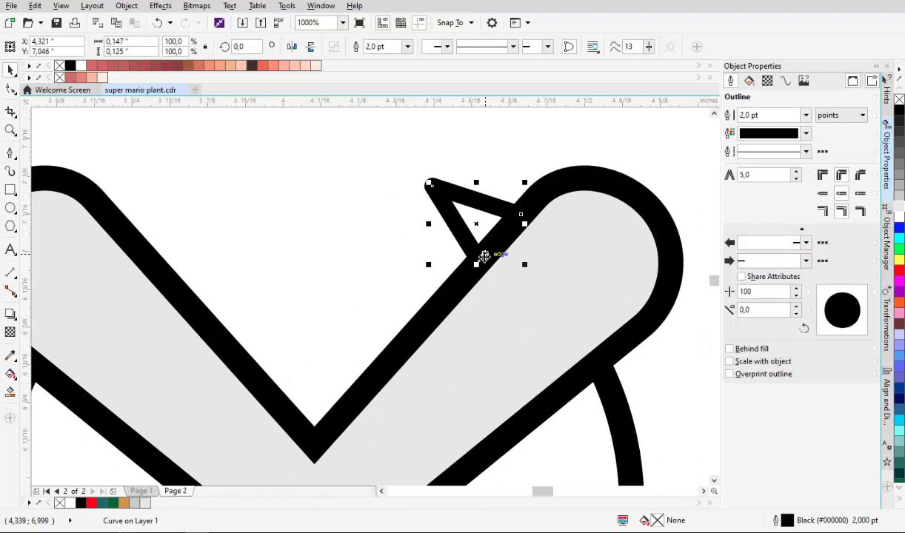
Place two copies of the tooth farther down inside the V, one on the right arm's edge and one beside it
{"action": "right_click", "coordinate": [457, 214]}
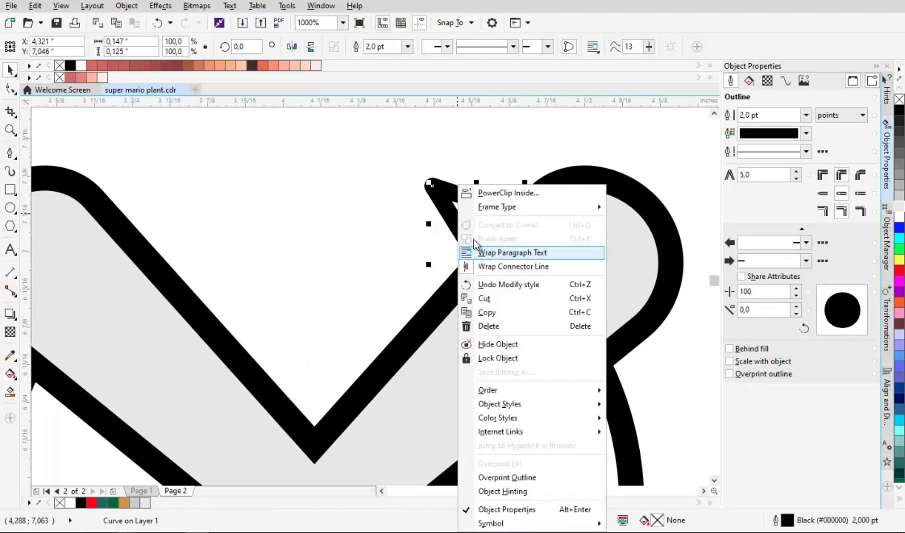
{"action": "left_click", "coordinate": [483, 314]}
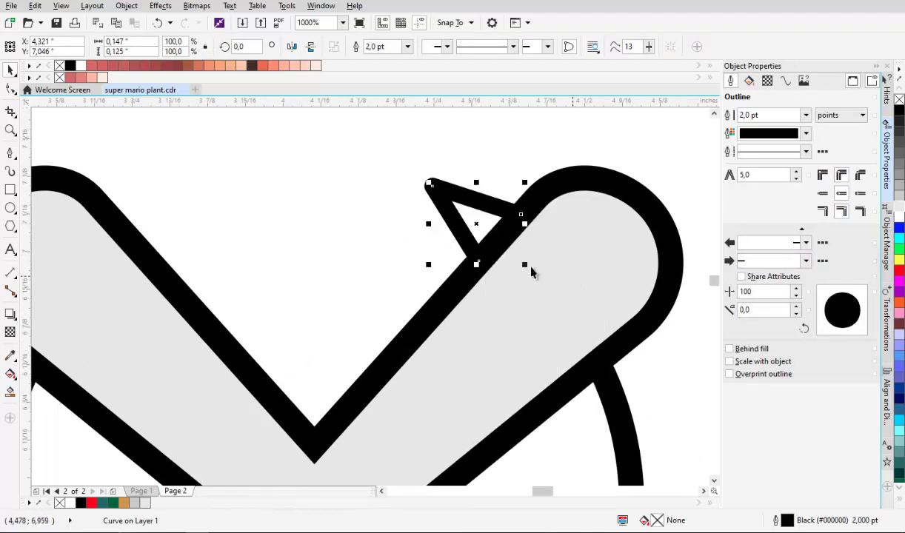
{"action": "left_click", "coordinate": [886, 398]}
{"action": "left_click", "coordinate": [886, 320]}
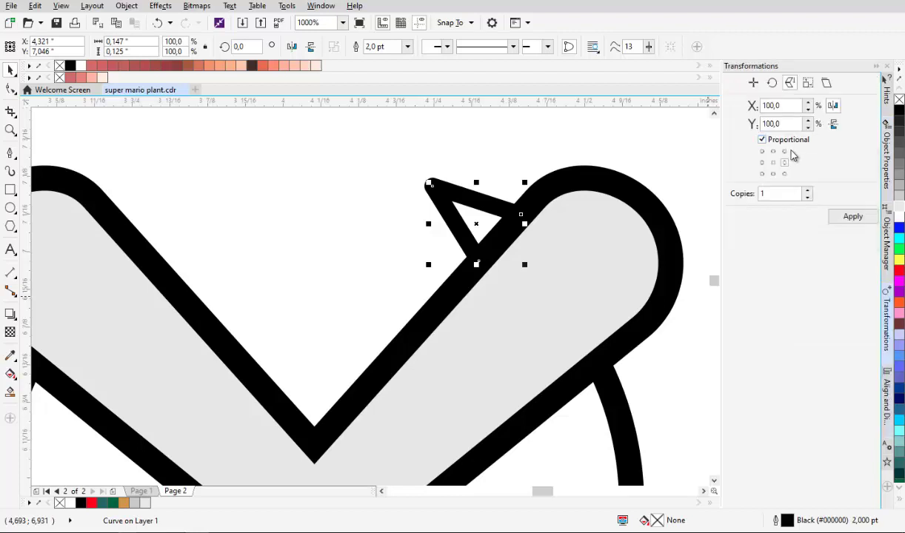
{"action": "left_click", "coordinate": [753, 83]}
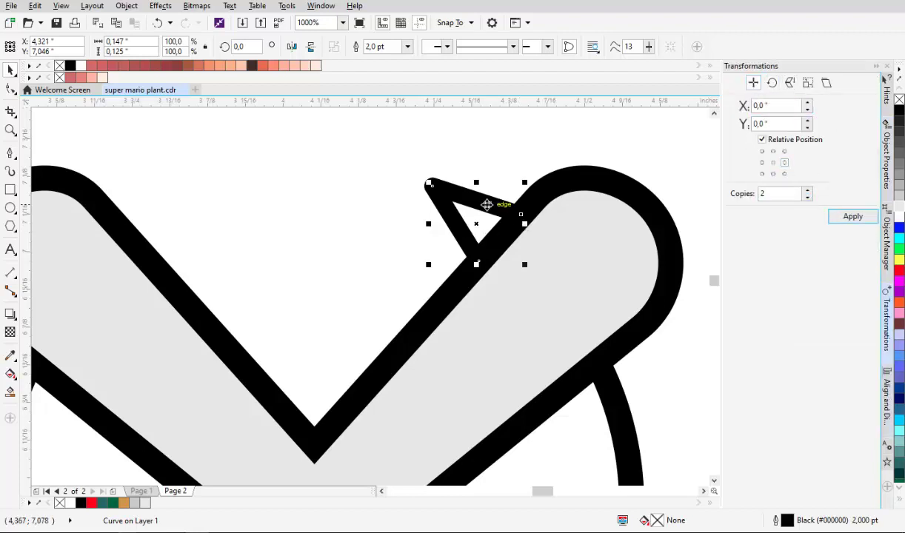
{"action": "left_click_drag", "start_coordinate": [472, 208], "coordinate": [405, 274]}
{"action": "left_click_drag", "start_coordinate": [383, 284], "coordinate": [419, 254]}
{"action": "left_click", "coordinate": [390, 261]}
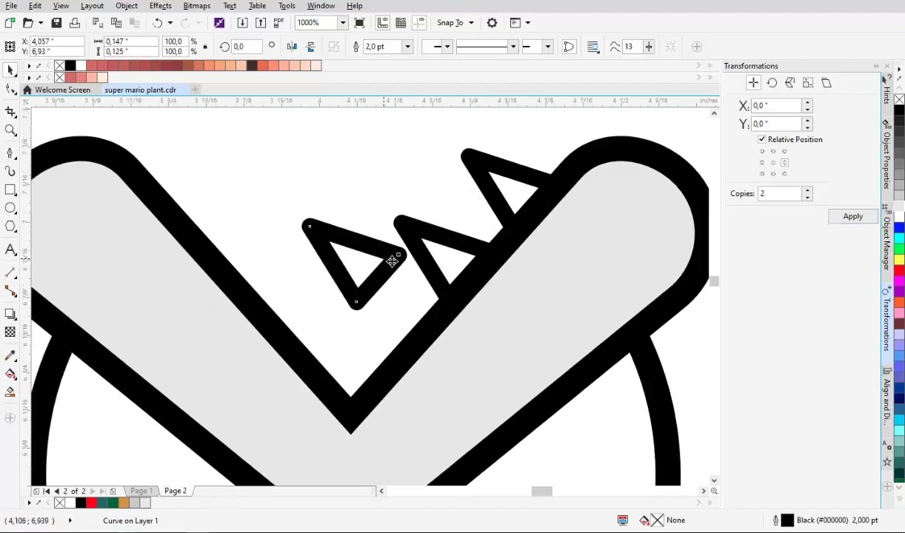
Scale the middle tooth down to 84.4%, about 0.124 by 0.105 inches, and fit it against the V's right arm
{"action": "left_click", "coordinate": [478, 264]}
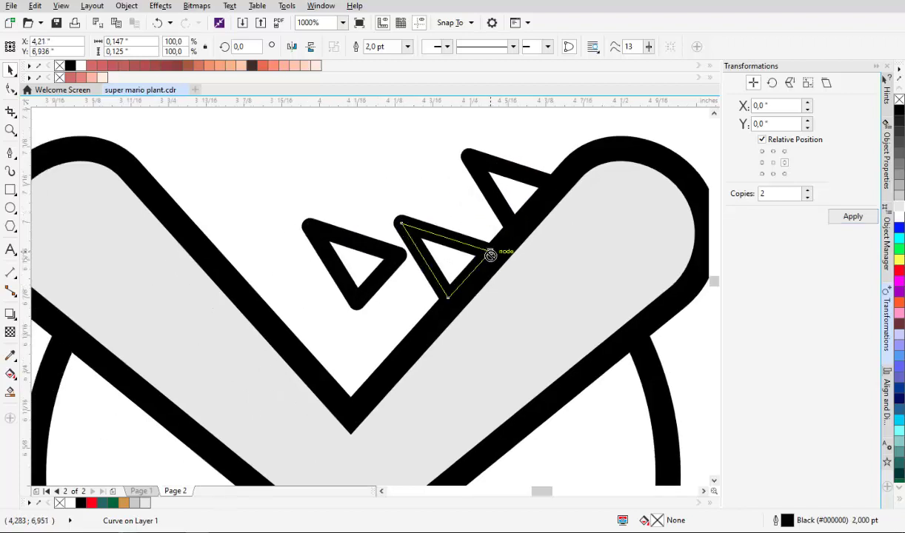
{"action": "scroll", "coordinate": [407, 223], "scroll_direction": "up", "scroll_amount": 3}
{"action": "left_click_drag", "start_coordinate": [388, 216], "coordinate": [414, 242]}
{"action": "left_click_drag", "start_coordinate": [572, 287], "coordinate": [559, 313]}
{"action": "scroll", "coordinate": [456, 273], "scroll_direction": "down", "scroll_amount": 2}
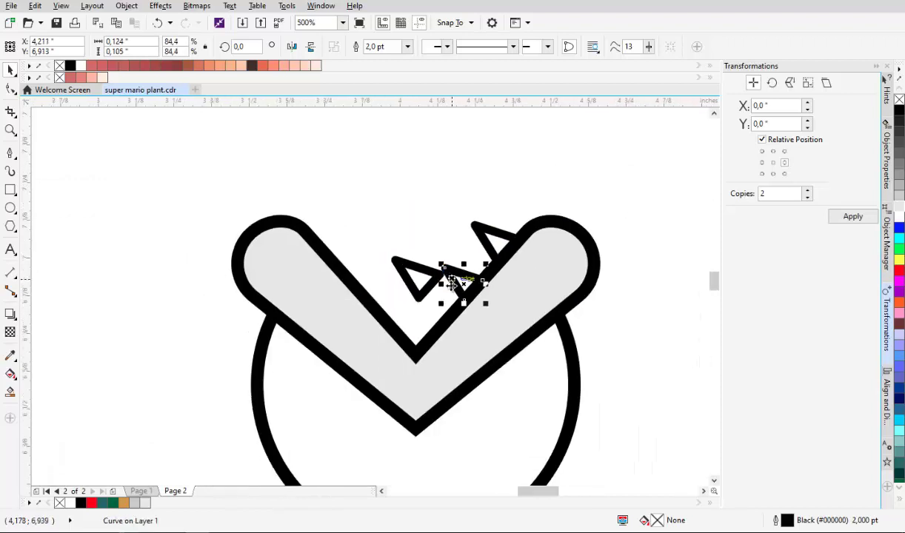
{"action": "scroll", "coordinate": [441, 296], "scroll_direction": "up", "scroll_amount": 1}
{"action": "left_click_drag", "start_coordinate": [588, 147], "coordinate": [524, 227]}
{"action": "left_click", "coordinate": [494, 242], "text": "shift"}
{"action": "scroll", "coordinate": [523, 228], "scroll_direction": "down", "scroll_amount": 1}
{"action": "scroll", "coordinate": [452, 272], "scroll_direction": "up", "scroll_amount": 1}
Scale the third tooth down to 69.7%, about 0.102 by 0.087 inches, and fit it on the right arm near the V's centre
{"action": "left_click", "coordinate": [391, 274]}
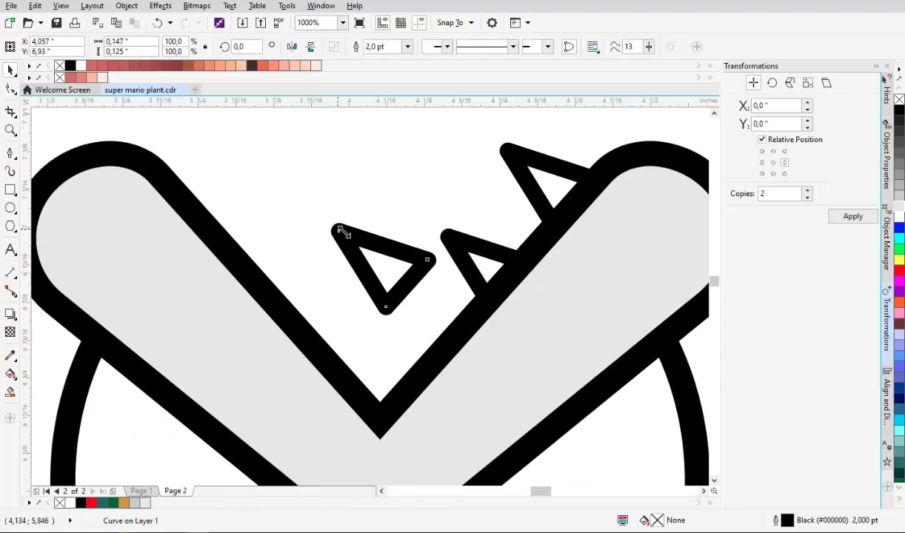
{"action": "left_click_drag", "start_coordinate": [340, 231], "coordinate": [363, 251]}
{"action": "left_click_drag", "start_coordinate": [410, 289], "coordinate": [435, 358]}
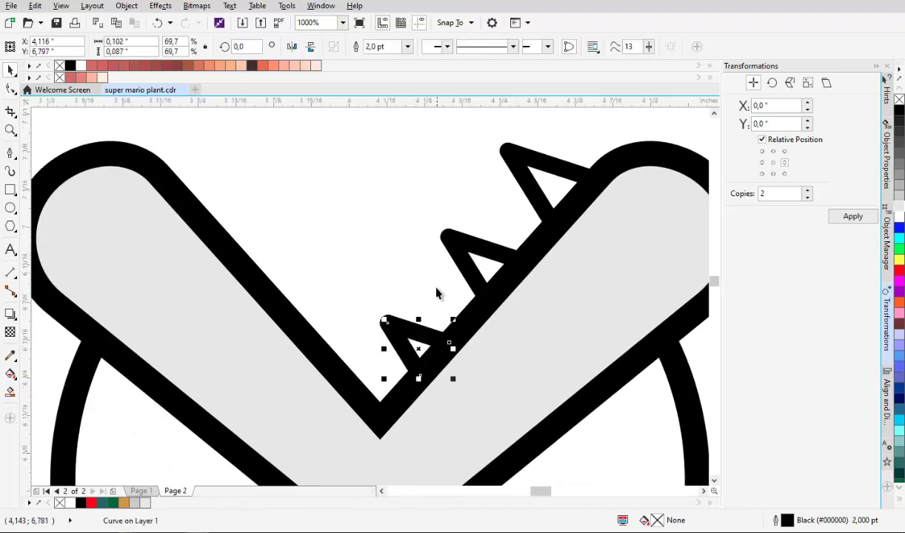
{"action": "left_click", "coordinate": [436, 293]}
{"action": "scroll", "coordinate": [435, 292], "scroll_direction": "down", "scroll_amount": 1}
{"action": "scroll", "coordinate": [427, 308], "scroll_direction": "up", "scroll_amount": 2}
{"action": "left_click_drag", "start_coordinate": [428, 324], "coordinate": [439, 311]}
{"action": "left_click_drag", "start_coordinate": [490, 329], "coordinate": [497, 324]}
{"action": "scroll", "coordinate": [491, 290], "scroll_direction": "down", "scroll_amount": 2}
{"action": "left_click", "coordinate": [409, 239]}
{"action": "scroll", "coordinate": [409, 240], "scroll_direction": "down", "scroll_amount": 1}
{"action": "scroll", "coordinate": [434, 261], "scroll_direction": "up", "scroll_amount": 1}
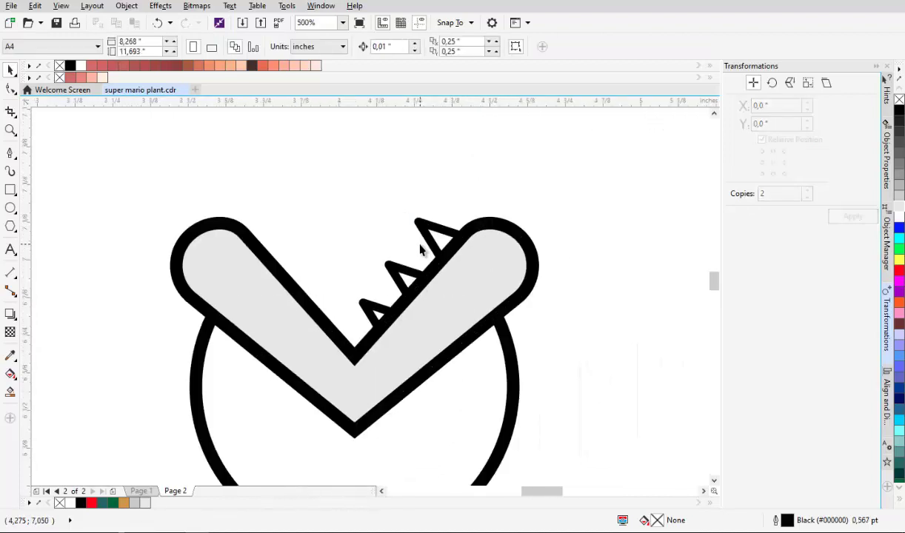
Select the three teeth and set their outline width to 3.0 pt
{"action": "left_click_drag", "start_coordinate": [353, 178], "coordinate": [501, 366]}
{"action": "scroll", "coordinate": [394, 219], "scroll_direction": "up", "scroll_amount": 2}
{"action": "scroll", "coordinate": [409, 211], "scroll_direction": "down", "scroll_amount": 4}
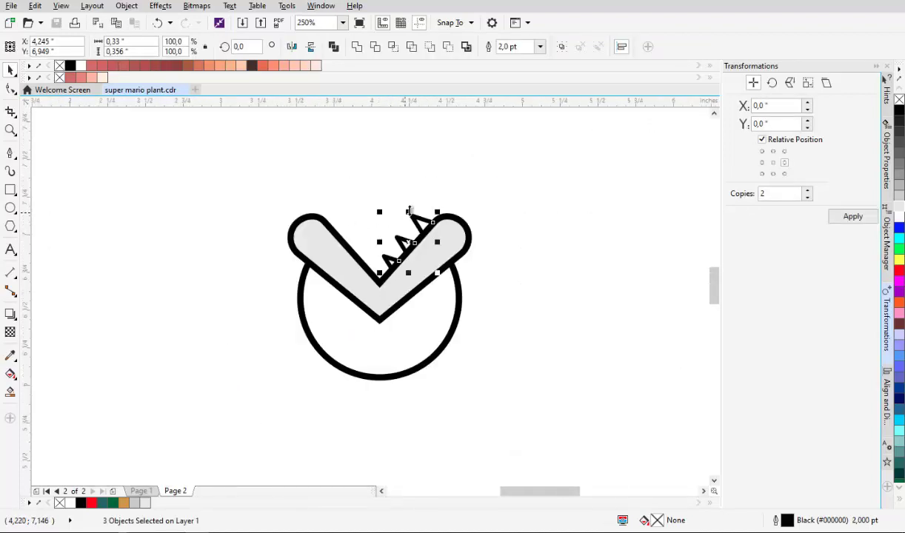
{"action": "scroll", "coordinate": [446, 235], "scroll_direction": "up", "scroll_amount": 2}
{"action": "left_click_drag", "start_coordinate": [479, 233], "coordinate": [511, 290]}
{"action": "left_click", "coordinate": [379, 214]}
{"action": "left_click", "coordinate": [375, 210]}
{"action": "left_click", "coordinate": [305, 291], "text": "shift"}
{"action": "left_click", "coordinate": [248, 357], "text": "shift"}
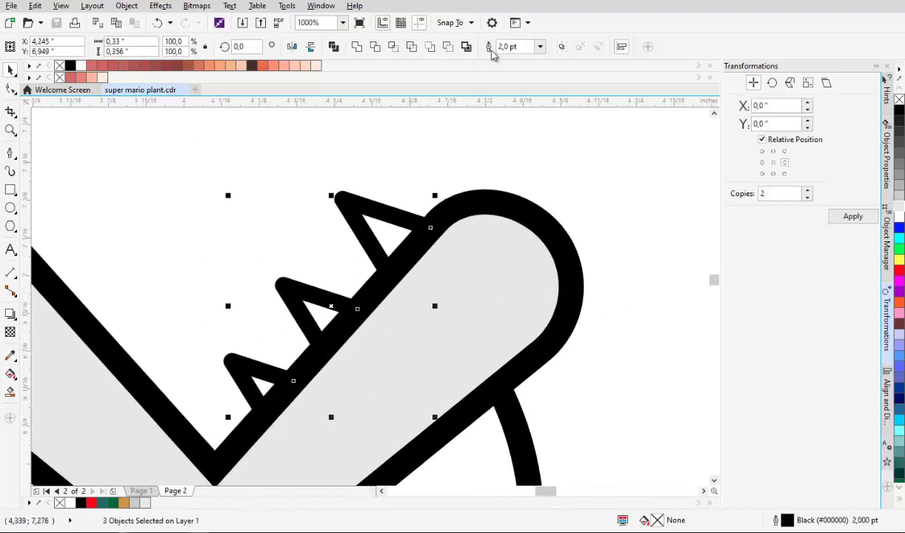
{"action": "left_click", "coordinate": [539, 48]}
{"action": "left_click", "coordinate": [514, 127]}
{"action": "scroll", "coordinate": [392, 194], "scroll_direction": "down", "scroll_amount": 3}
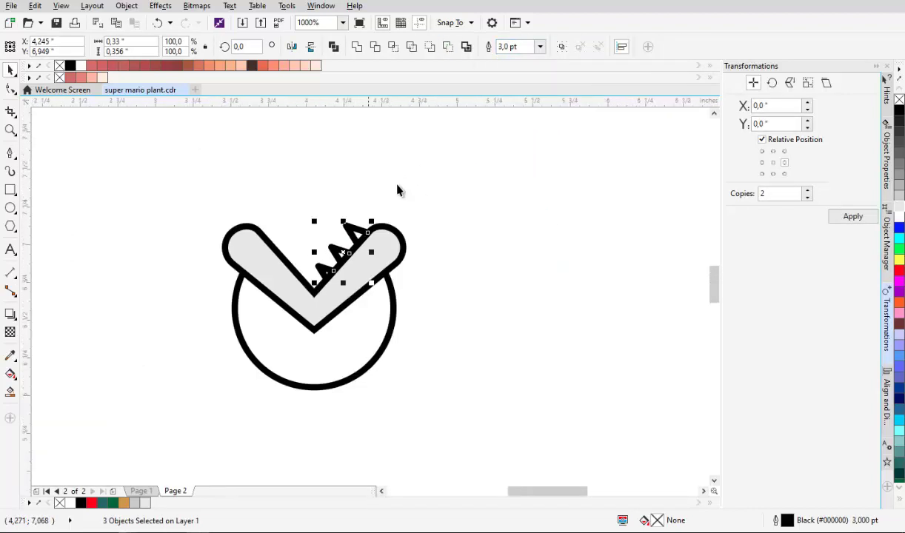
Scale the V shape, trimmed circle and three teeth together up to about 136%
{"action": "left_click_drag", "start_coordinate": [197, 182], "coordinate": [400, 333]}
{"action": "left_click_drag", "start_coordinate": [365, 222], "coordinate": [393, 207]}
{"action": "left_click", "coordinate": [388, 175]}
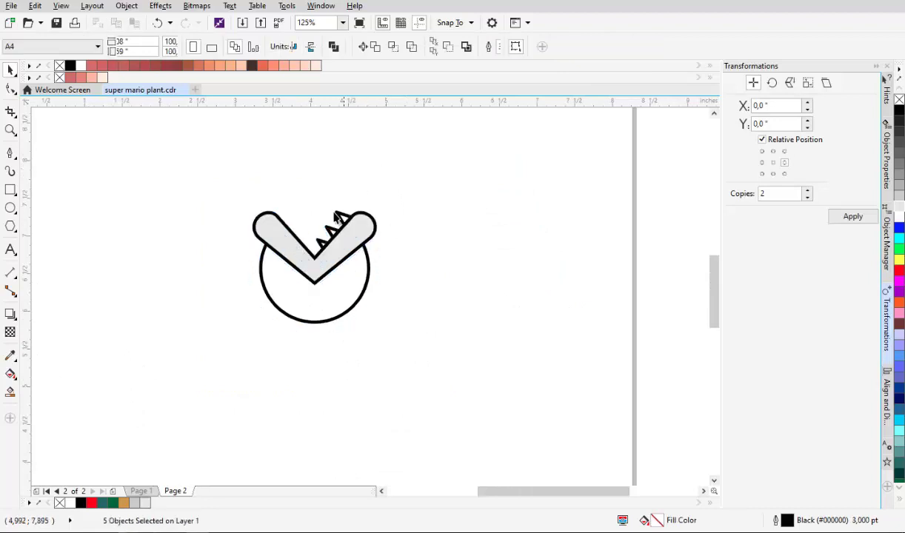
Mirror one copy of the three teeth horizontally and snap it onto the inner edge of the V's left arm
{"action": "scroll", "coordinate": [308, 223], "scroll_direction": "up", "scroll_amount": 2}
{"action": "left_click_drag", "start_coordinate": [493, 326], "coordinate": [492, 324]}
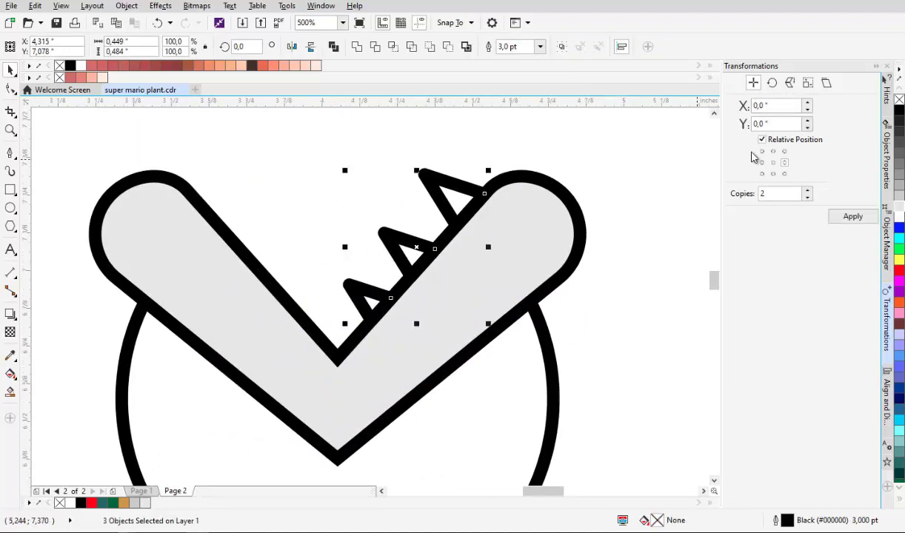
{"action": "left_click", "coordinate": [790, 83]}
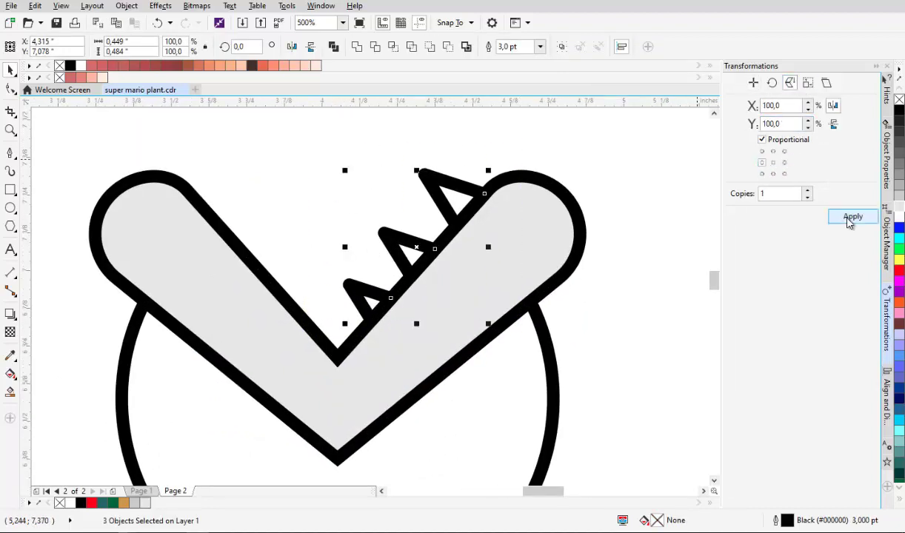
{"action": "left_click", "coordinate": [852, 216]}
{"action": "scroll", "coordinate": [313, 212], "scroll_direction": "up", "scroll_amount": 4}
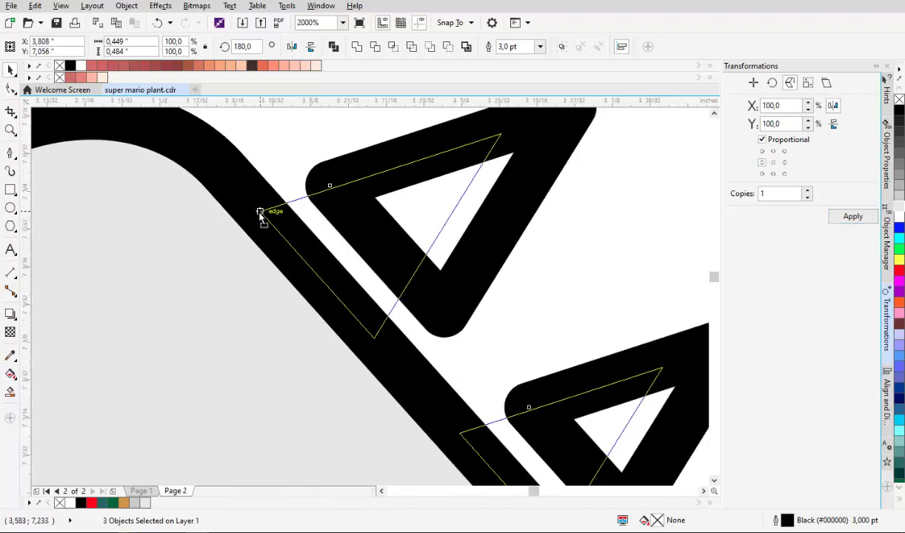
{"action": "left_click_drag", "start_coordinate": [260, 212], "coordinate": [243, 193]}
{"action": "scroll", "coordinate": [243, 193], "scroll_direction": "down", "scroll_amount": 2}
Delete the smallest tooth from the V's left arm
{"action": "left_click", "coordinate": [390, 315]}
{"action": "scroll", "coordinate": [392, 317], "scroll_direction": "up", "scroll_amount": 1}
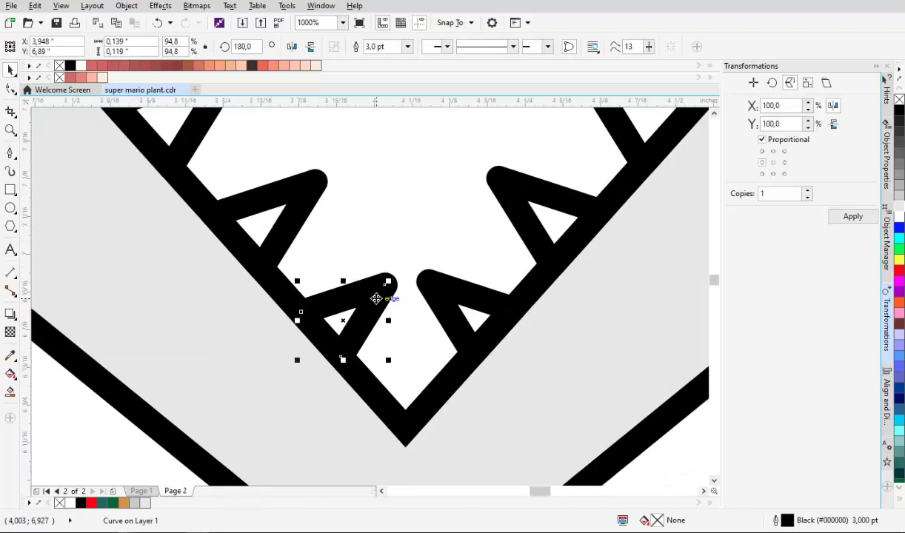
{"action": "key", "text": "Delete"}
Shift the two remaining left teeth down along the V's inner edge, spacing them farther apart, and save the drawing
{"action": "left_click_drag", "start_coordinate": [282, 222], "coordinate": [403, 356]}
{"action": "left_click", "coordinate": [327, 273]}
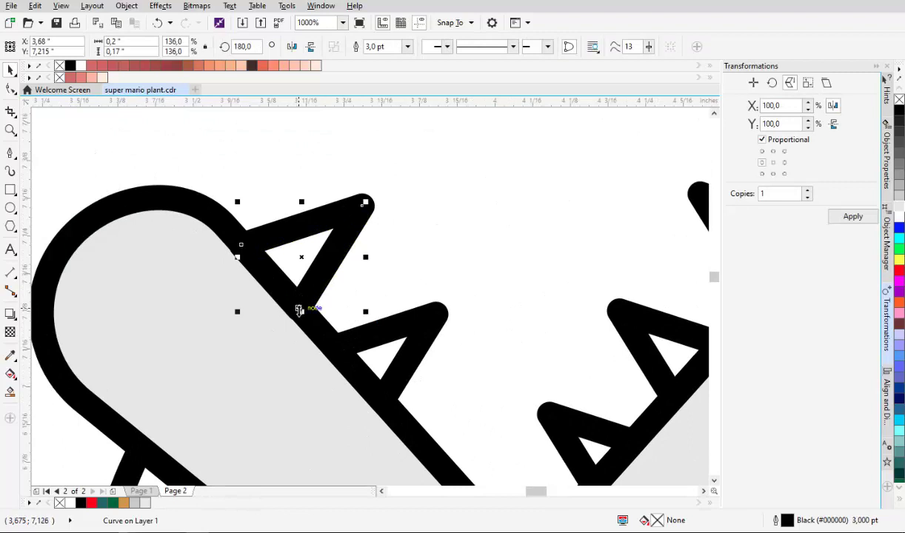
{"action": "left_click_drag", "start_coordinate": [299, 311], "coordinate": [317, 330]}
{"action": "scroll", "coordinate": [305, 315], "scroll_direction": "up", "scroll_amount": 1}
{"action": "key", "text": "ctrl+z"}
{"action": "left_click", "coordinate": [477, 334]}
{"action": "left_click_drag", "start_coordinate": [477, 334], "coordinate": [346, 151]}
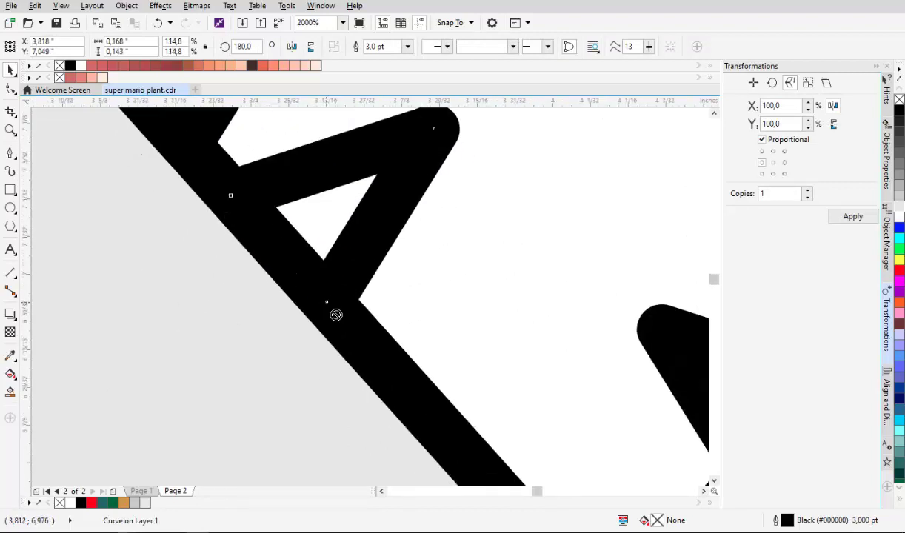
{"action": "left_click_drag", "start_coordinate": [326, 303], "coordinate": [400, 384]}
{"action": "scroll", "coordinate": [325, 273], "scroll_direction": "down", "scroll_amount": 2}
{"action": "left_click", "coordinate": [363, 243]}
{"action": "scroll", "coordinate": [364, 245], "scroll_direction": "down", "scroll_amount": 2}
{"action": "scroll", "coordinate": [367, 242], "scroll_direction": "up", "scroll_amount": 1}
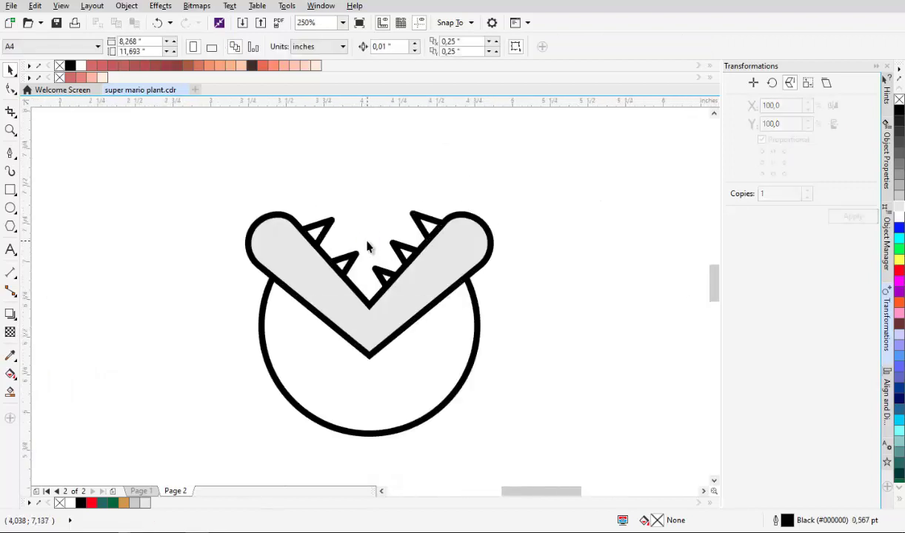
{"action": "key", "text": "ctrl+s"}
{"action": "left_click_drag", "start_coordinate": [437, 351], "coordinate": [433, 347]}
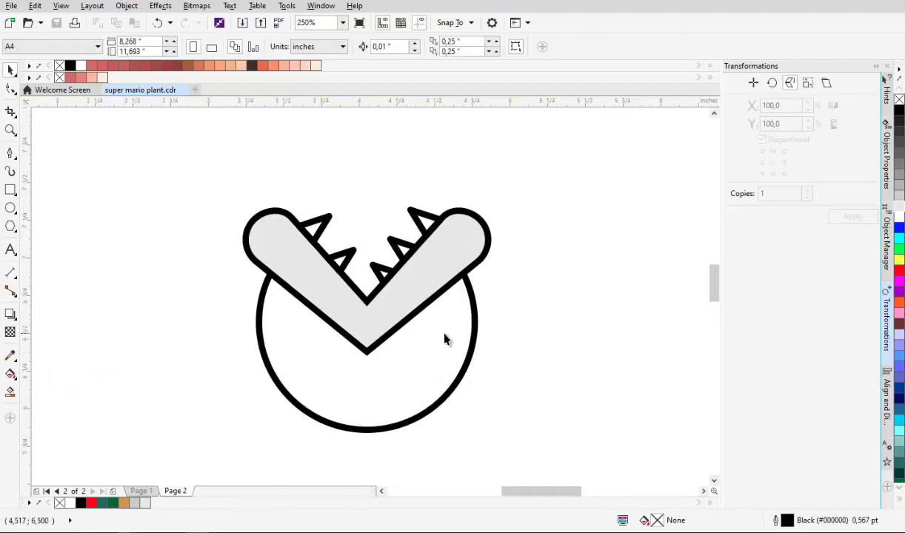
{"action": "left_click_drag", "start_coordinate": [444, 339], "coordinate": [367, 333]}
{"action": "left_click", "coordinate": [368, 320]}
{"action": "left_click_drag", "start_coordinate": [331, 375], "coordinate": [356, 342]}
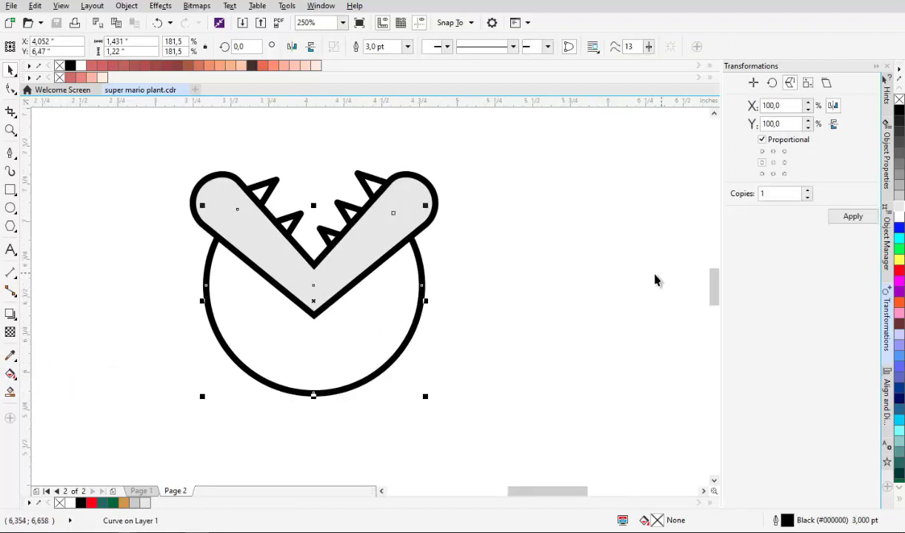
{"action": "left_click", "coordinate": [886, 166]}
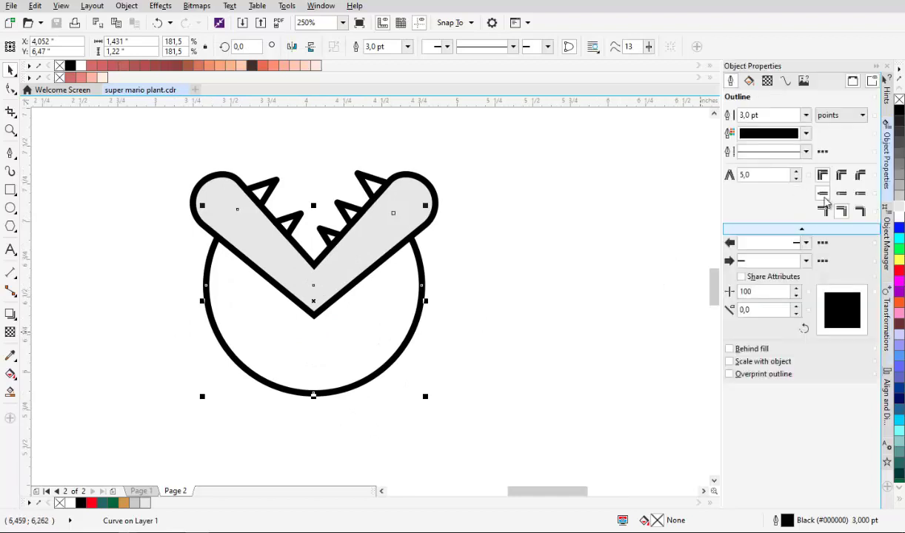
{"action": "left_click", "coordinate": [749, 80]}
{"action": "left_click", "coordinate": [750, 115]}
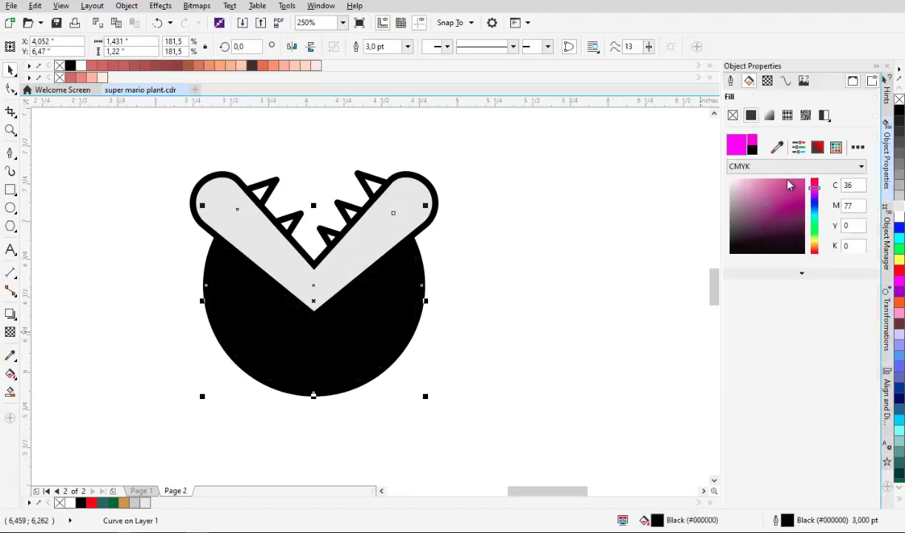
{"action": "left_click", "coordinate": [748, 170]}
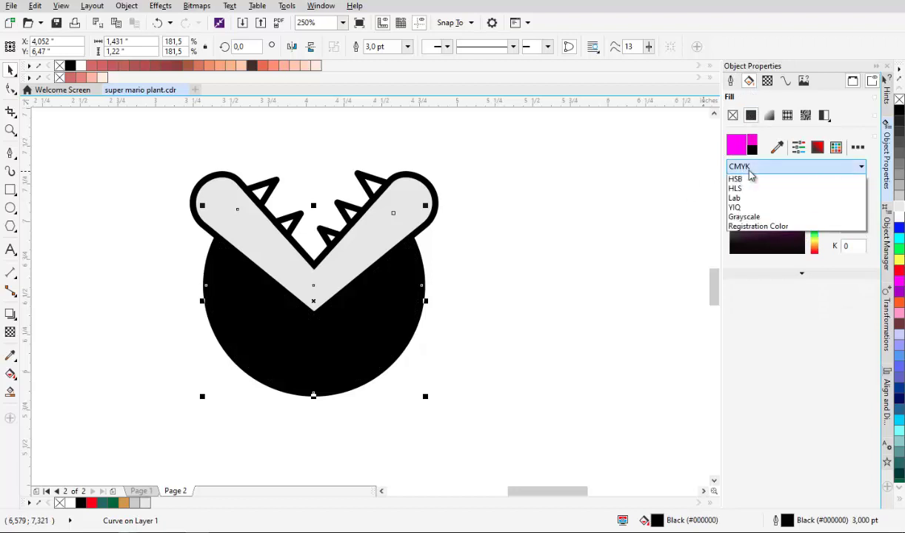
{"action": "left_click", "coordinate": [734, 84]}
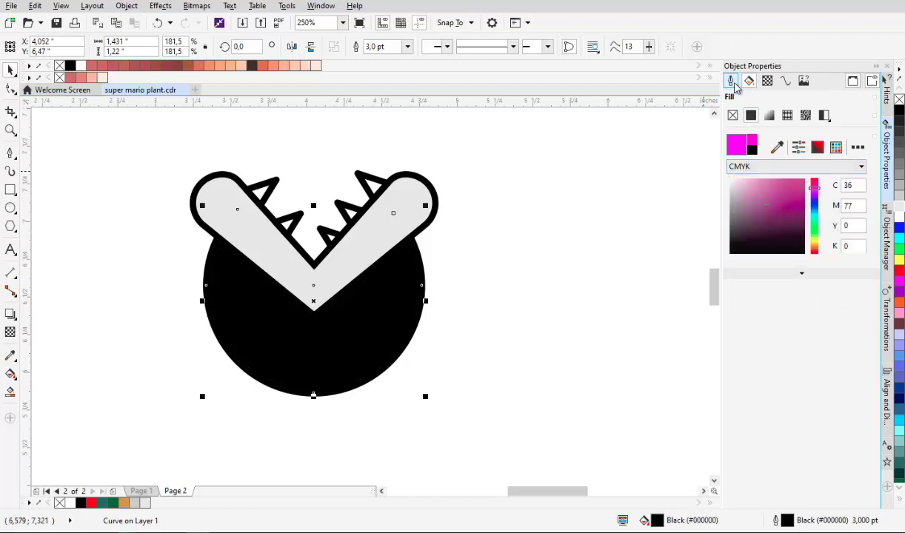
{"action": "left_click", "coordinate": [490, 171]}
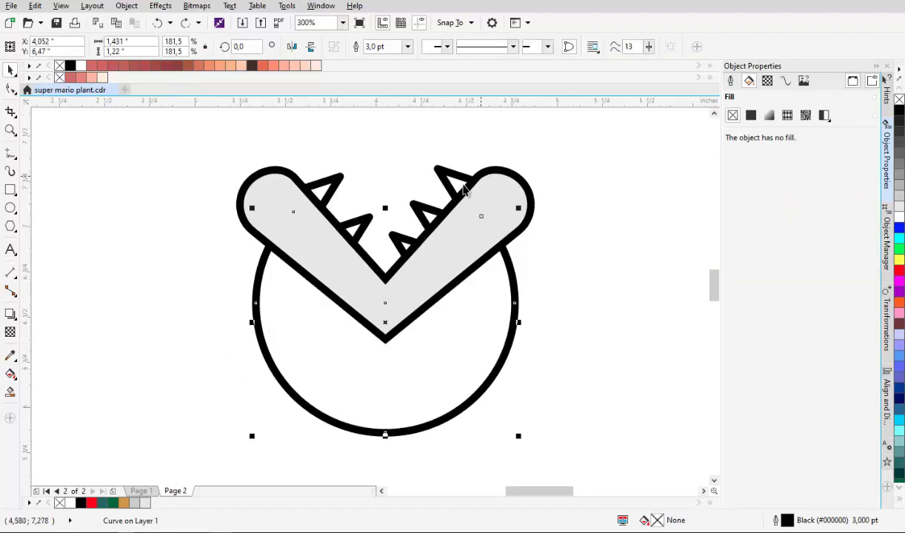
Fill the trimmed circle with a uniform light red in the RGB colour model
{"action": "scroll", "coordinate": [493, 235], "scroll_direction": "down", "scroll_amount": 1}
{"action": "left_click", "coordinate": [751, 116]}
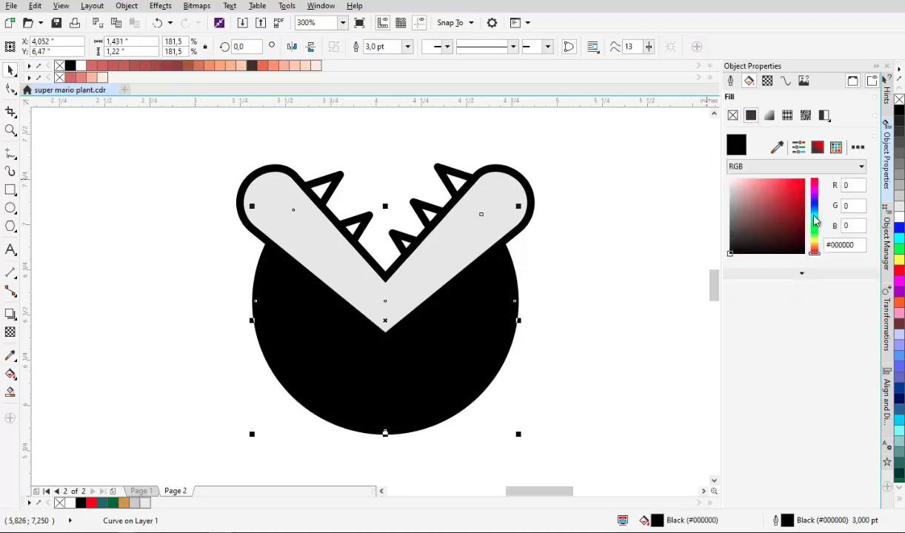
{"action": "left_click_drag", "start_coordinate": [817, 217], "coordinate": [814, 175]}
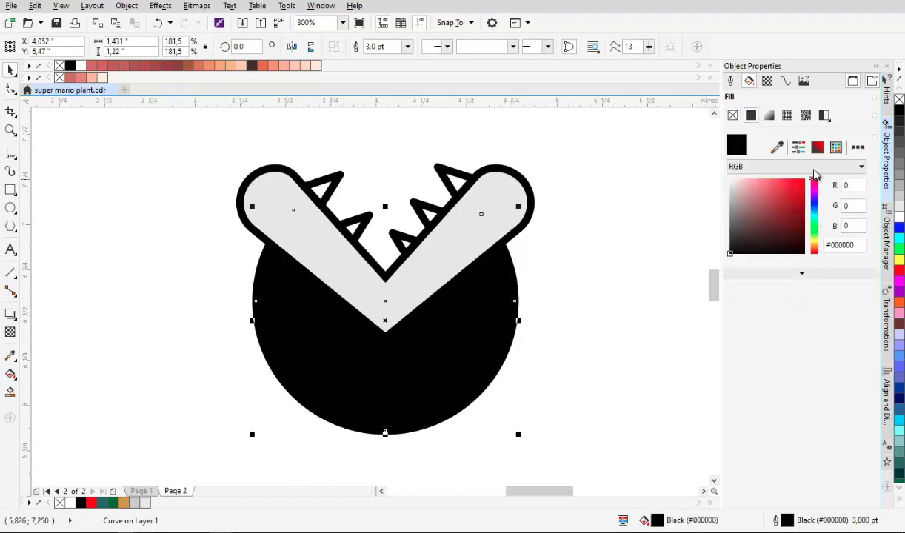
{"action": "left_click", "coordinate": [777, 207]}
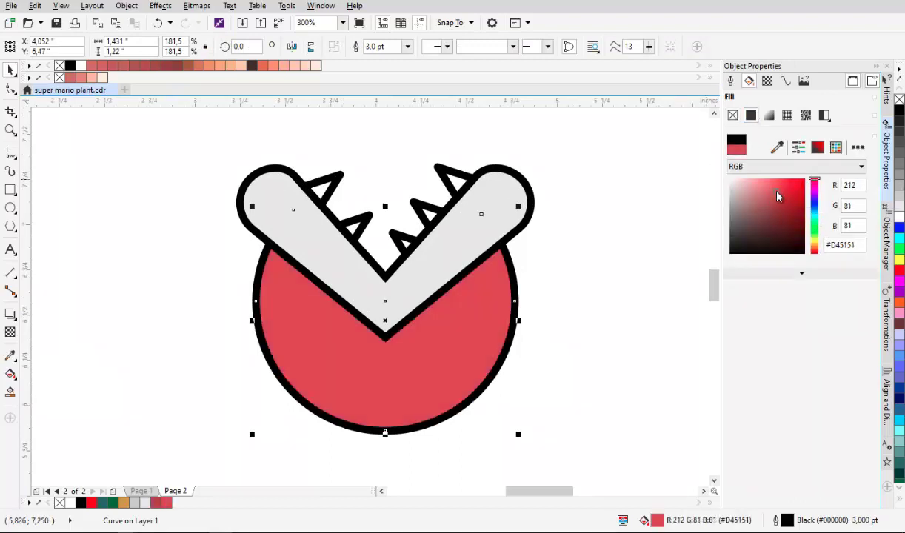
{"action": "left_click_drag", "start_coordinate": [777, 185], "coordinate": [779, 196]}
{"action": "left_click", "coordinate": [599, 223]}
Change the V shape's fill to pale blue-grey #EBF1F5
{"action": "left_click", "coordinate": [530, 211]}
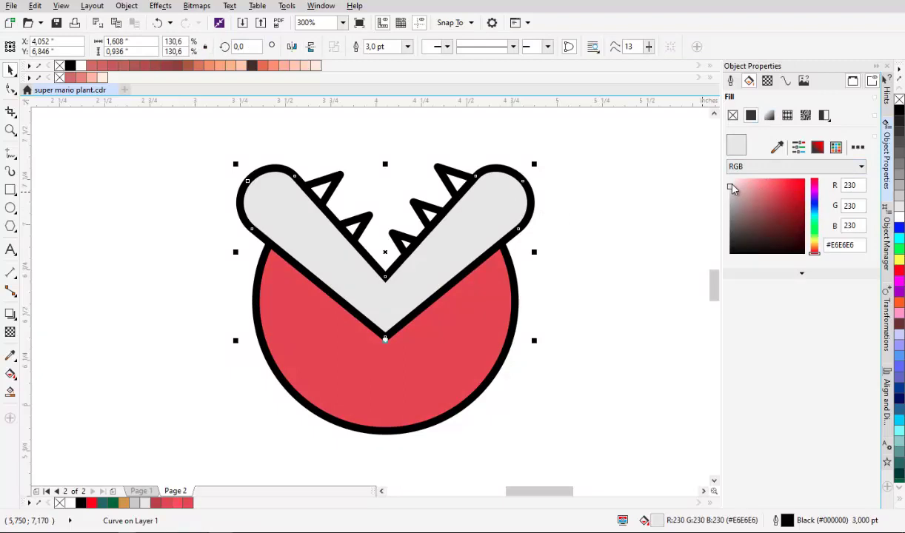
{"action": "left_click", "coordinate": [815, 215]}
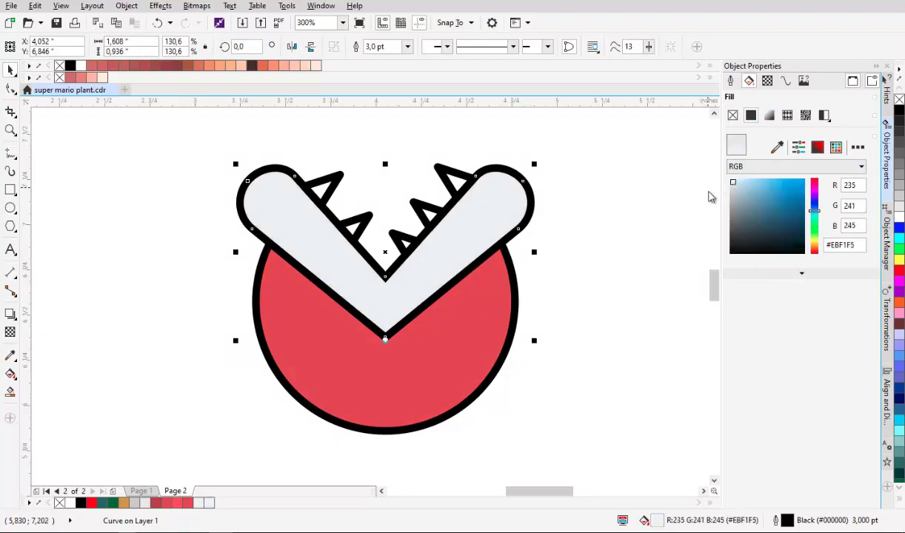
{"action": "left_click", "coordinate": [620, 205]}
Select the five teeth on both arms of the V and fill them with ochre brown #B5801D
{"action": "left_click_drag", "start_coordinate": [479, 196], "coordinate": [495, 229]}
{"action": "left_click_drag", "start_coordinate": [281, 160], "coordinate": [506, 304]}
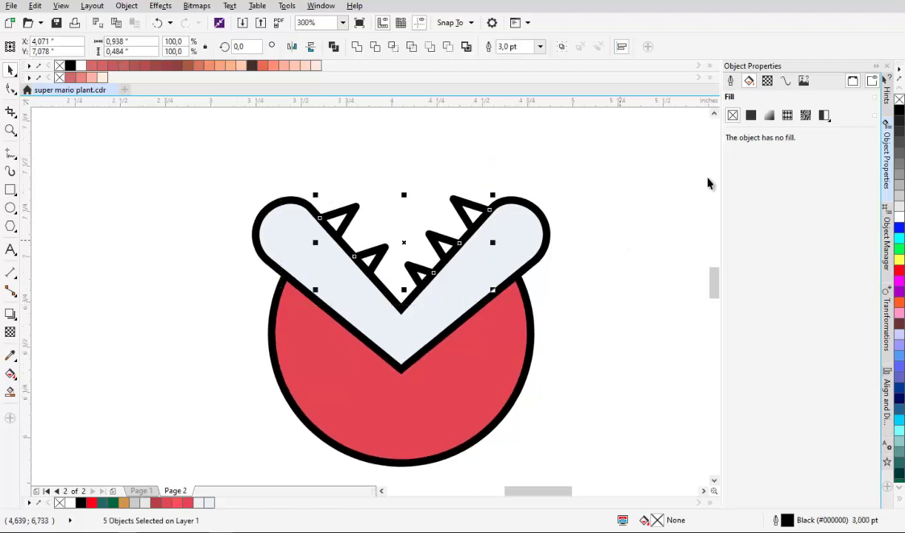
{"action": "left_click", "coordinate": [752, 116]}
{"action": "left_click", "coordinate": [814, 246]}
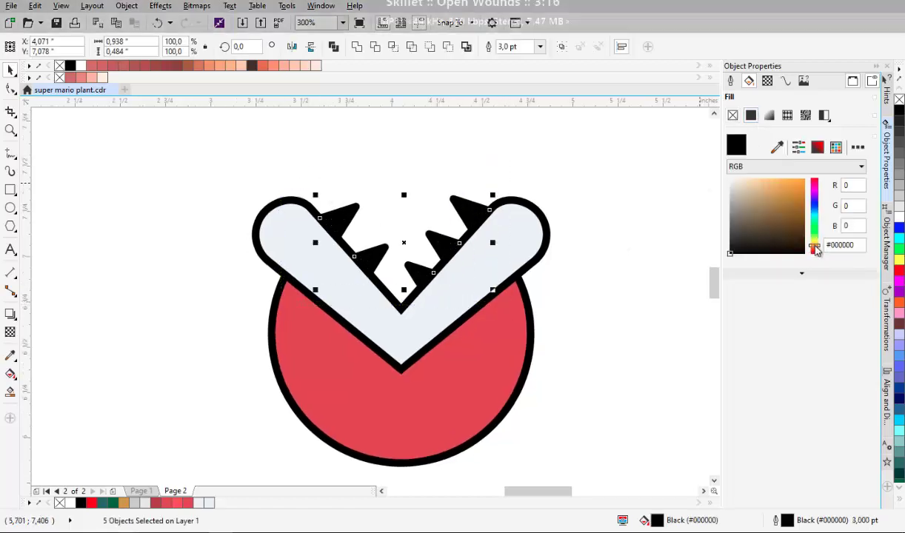
{"action": "left_click", "coordinate": [804, 191]}
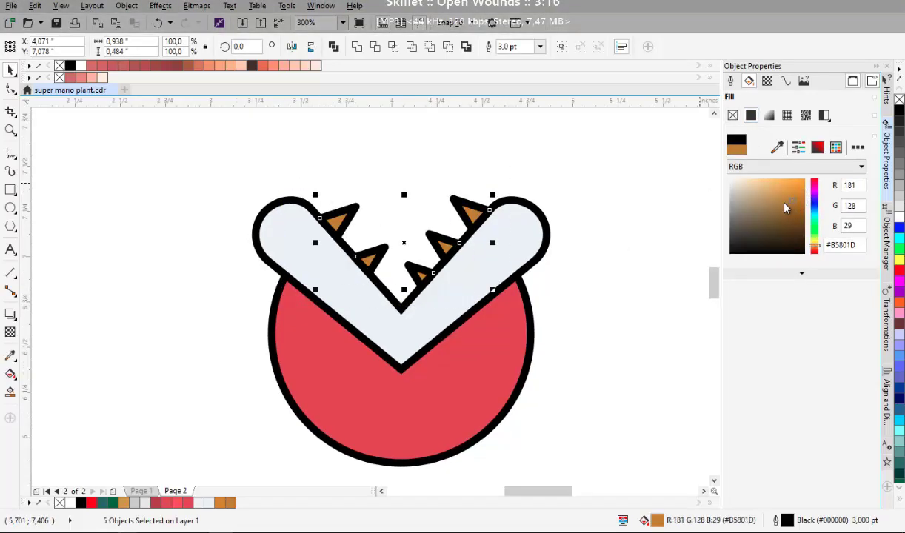
{"action": "left_click", "coordinate": [611, 202]}
Make one copy of the V shape, offset horizontally by its width of 1.608 inches
{"action": "scroll", "coordinate": [564, 205], "scroll_direction": "down", "scroll_amount": 1}
{"action": "scroll", "coordinate": [524, 280], "scroll_direction": "up", "scroll_amount": 1}
{"action": "left_click_drag", "start_coordinate": [527, 283], "coordinate": [416, 269]}
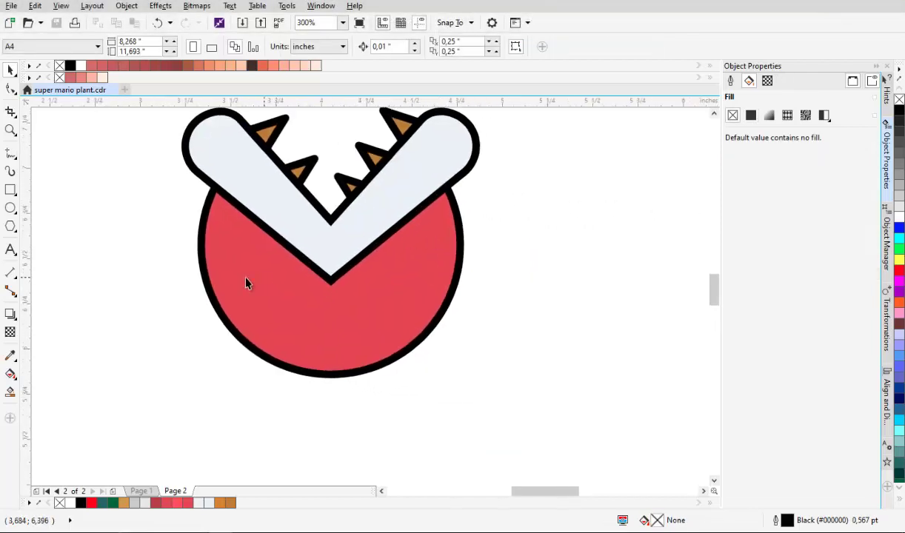
{"action": "left_click_drag", "start_coordinate": [350, 255], "coordinate": [358, 274]}
{"action": "left_click_drag", "start_coordinate": [527, 226], "coordinate": [539, 240]}
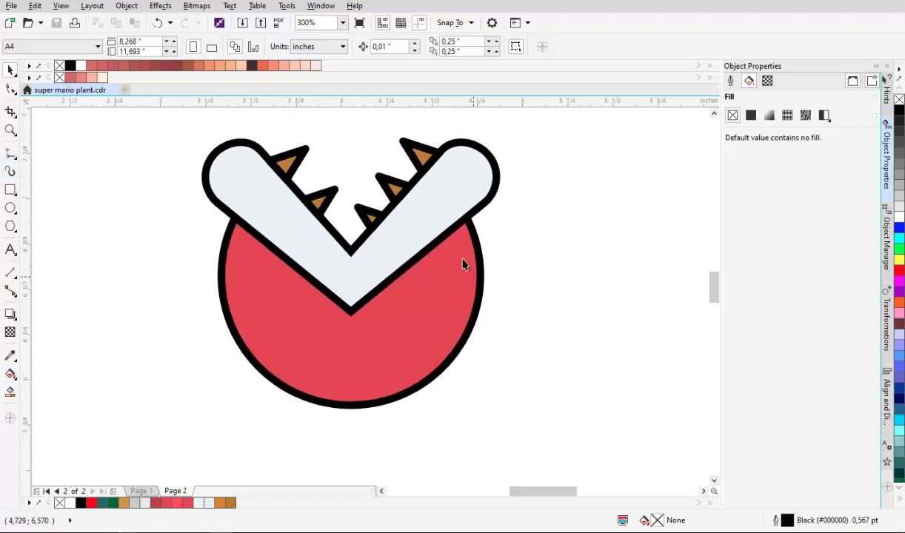
{"action": "left_click_drag", "start_coordinate": [404, 239], "coordinate": [415, 275]}
{"action": "scroll", "coordinate": [383, 293], "scroll_direction": "up", "scroll_amount": 1}
{"action": "scroll", "coordinate": [395, 285], "scroll_direction": "down", "scroll_amount": 1}
{"action": "left_click", "coordinate": [460, 253]}
{"action": "left_click_drag", "start_coordinate": [460, 253], "coordinate": [417, 272]}
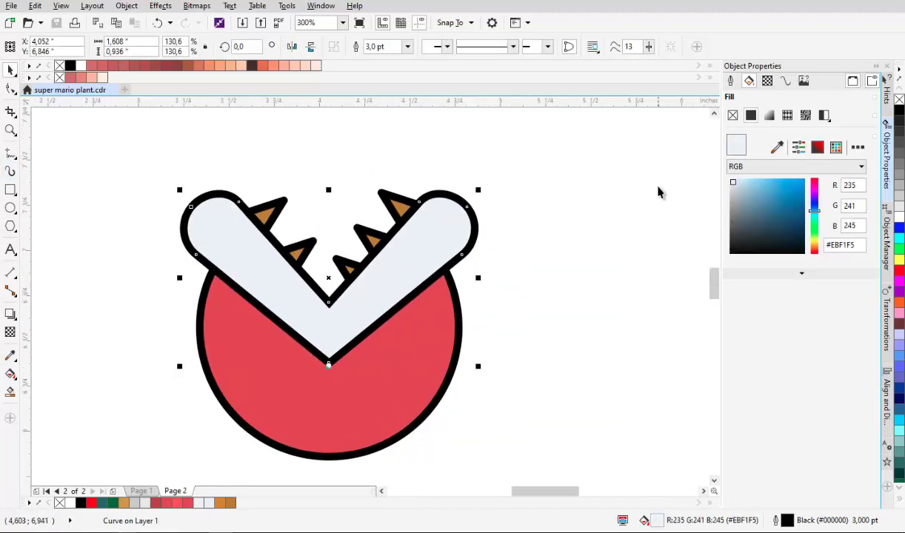
{"action": "left_click", "coordinate": [887, 322]}
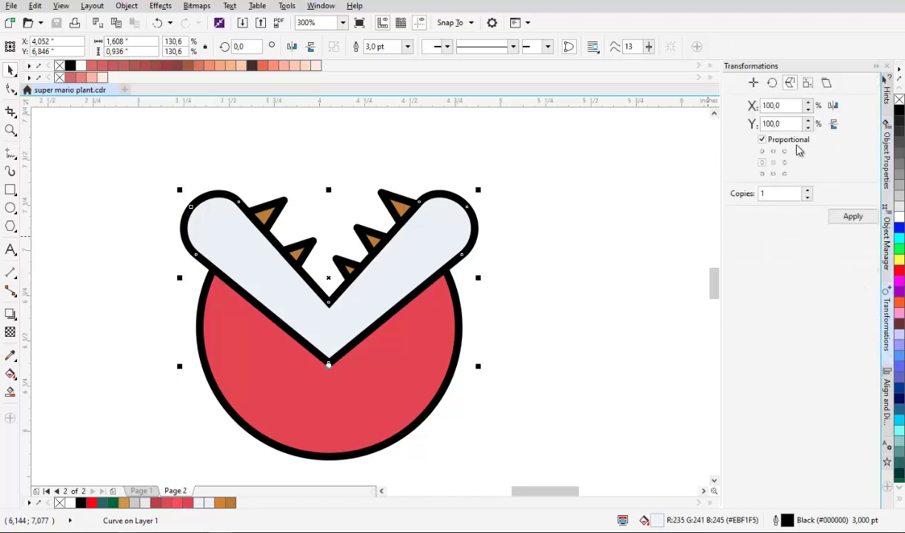
{"action": "left_click", "coordinate": [753, 82]}
{"action": "left_click", "coordinate": [807, 191]}
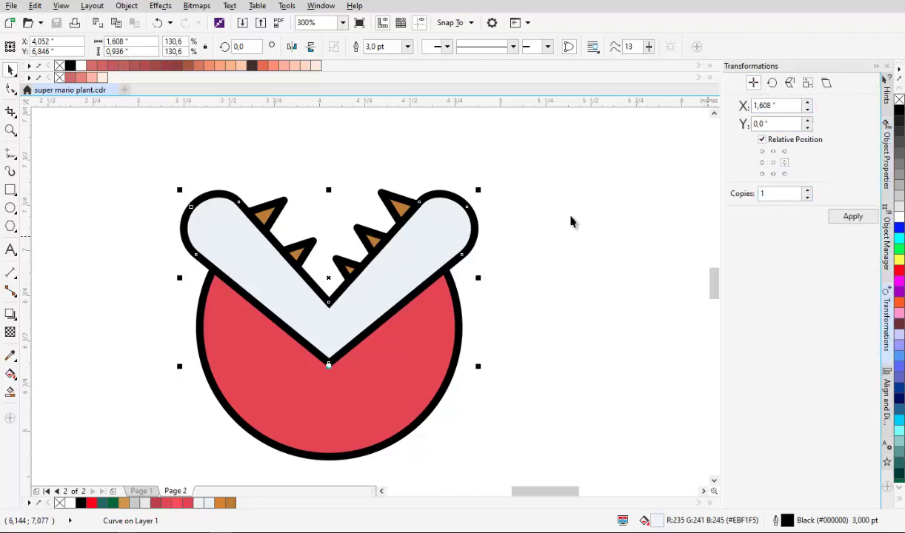
{"action": "left_click", "coordinate": [853, 216]}
Move the V copy above the original V and centre the two horizontally on each other
{"action": "left_click_drag", "start_coordinate": [571, 285], "coordinate": [340, 338]}
{"action": "left_click", "coordinate": [341, 337], "text": "shift"}
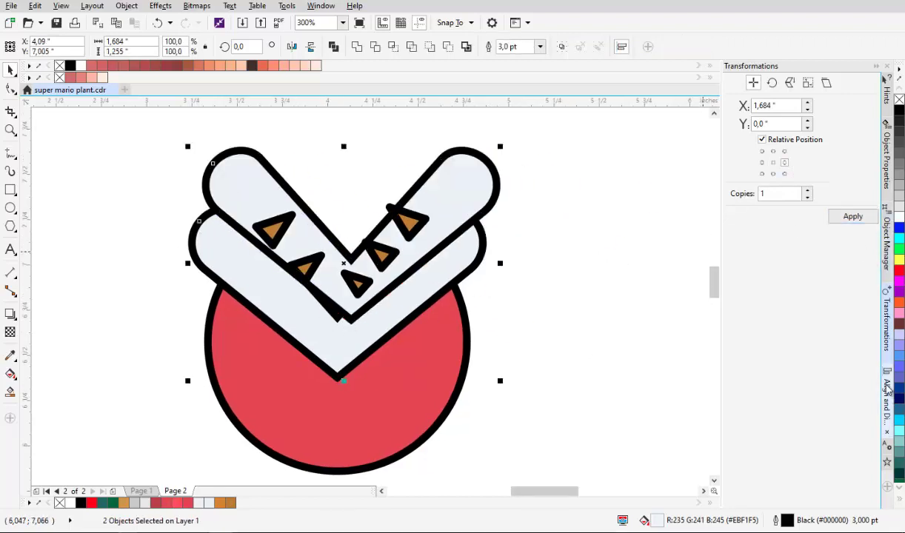
{"action": "key", "text": "ctrl+shift+a"}
{"action": "left_click", "coordinate": [759, 94]}
Shrink the V copy to about 1.445 by 0.841 inches, lay it over the original V and remove its fill
{"action": "left_click", "coordinate": [461, 192]}
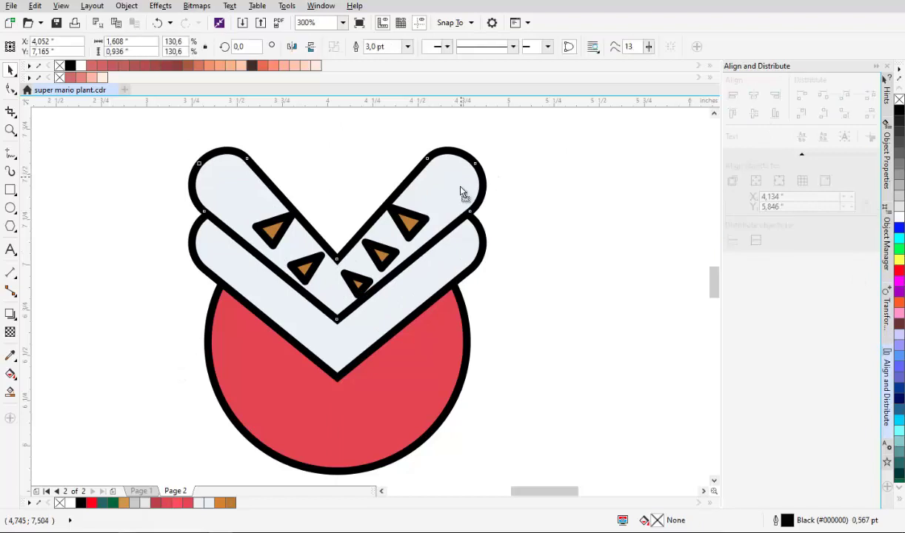
{"action": "left_click_drag", "start_coordinate": [487, 161], "coordinate": [476, 210]}
{"action": "left_click", "coordinate": [898, 100]}
{"action": "scroll", "coordinate": [513, 180], "scroll_direction": "down", "scroll_amount": 1}
{"action": "scroll", "coordinate": [485, 196], "scroll_direction": "up", "scroll_amount": 1}
{"action": "left_click_drag", "start_coordinate": [493, 259], "coordinate": [508, 258]}
{"action": "key", "text": "ctrl+z"}
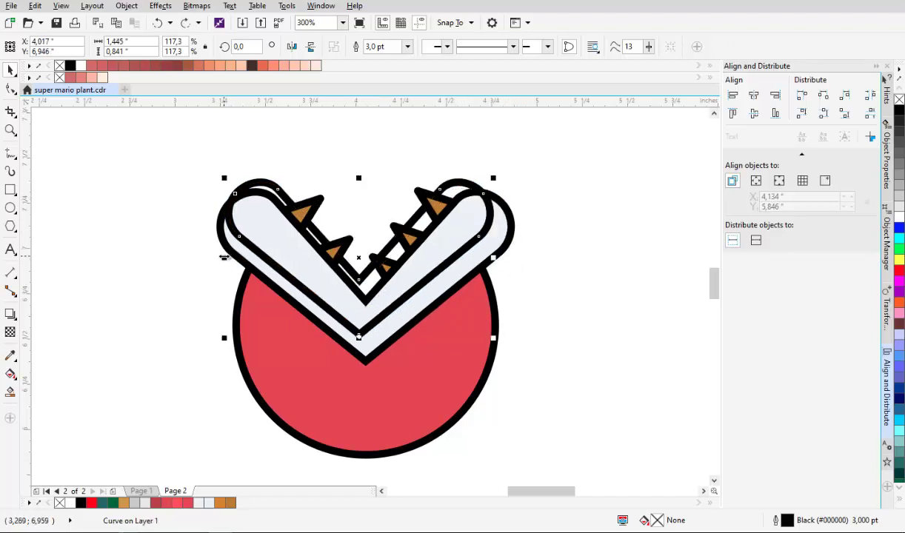
{"action": "left_click_drag", "start_coordinate": [224, 258], "coordinate": [212, 262]}
{"action": "scroll", "coordinate": [373, 306], "scroll_direction": "up", "scroll_amount": 1}
{"action": "key", "text": "ctrl+z"}
Nudge the V copy slightly down and right, and delete its inner edge so only an open outer outline remains
{"action": "left_click_drag", "start_coordinate": [376, 332], "coordinate": [377, 323]}
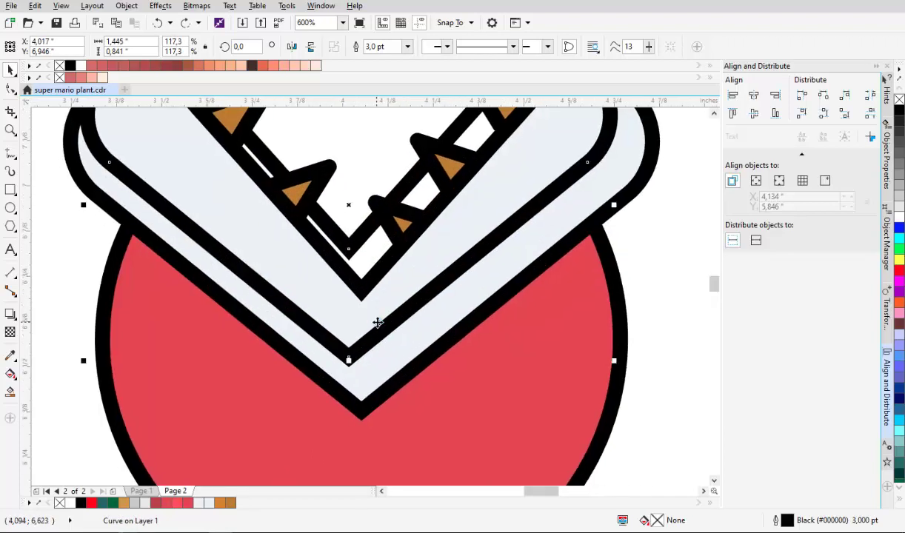
{"action": "scroll", "coordinate": [377, 328], "scroll_direction": "down", "scroll_amount": 2}
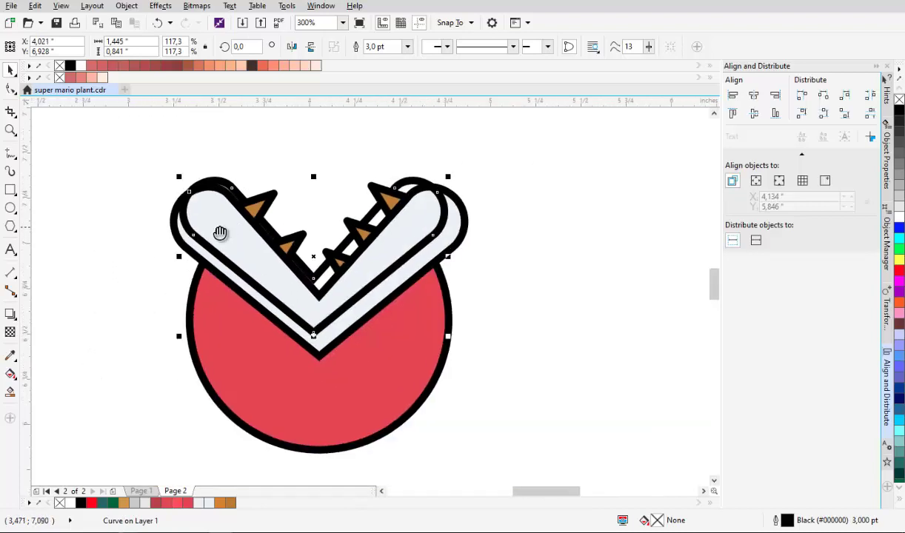
{"action": "scroll", "coordinate": [409, 295], "scroll_direction": "up", "scroll_amount": 2}
{"action": "key", "text": "F10"}
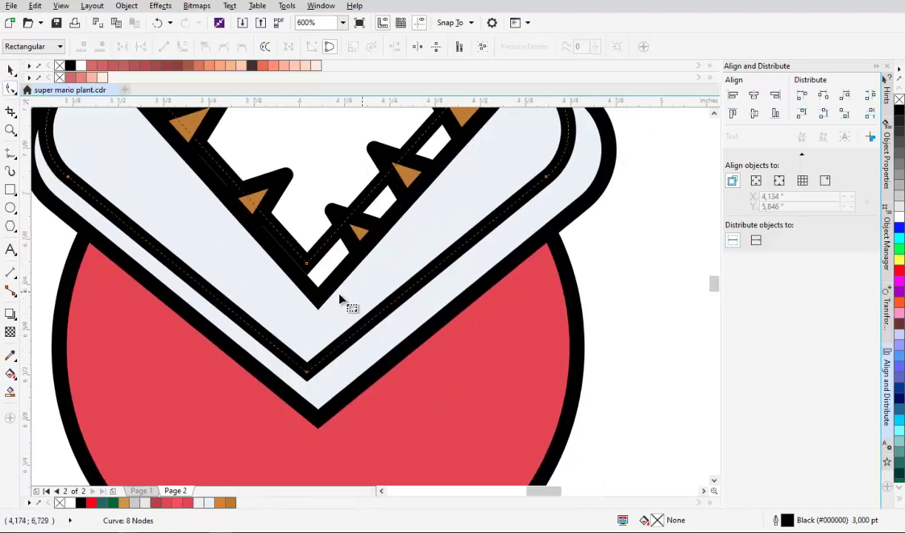
{"action": "right_click", "coordinate": [321, 256]}
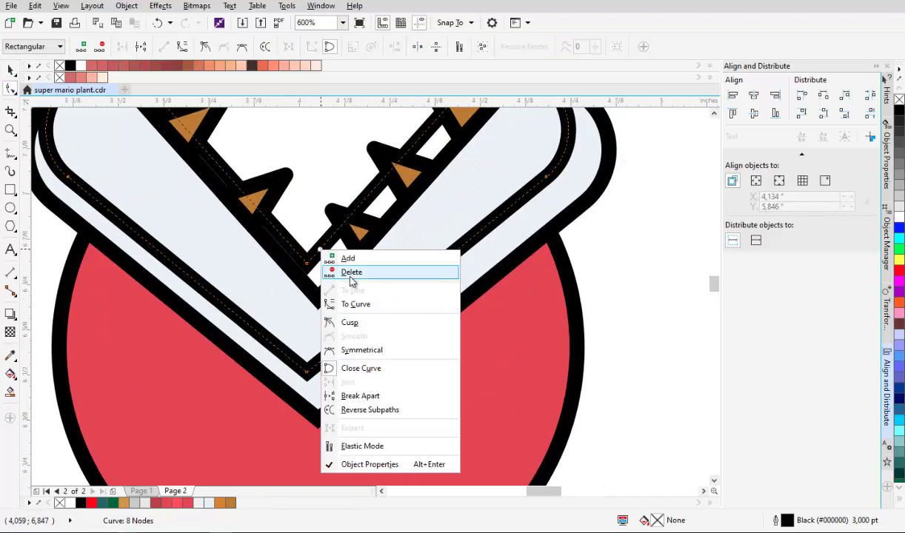
{"action": "left_click", "coordinate": [348, 271]}
{"action": "scroll", "coordinate": [348, 268], "scroll_direction": "down", "scroll_amount": 2}
{"action": "key", "text": "Delete"}
{"action": "scroll", "coordinate": [254, 199], "scroll_direction": "up", "scroll_amount": 1}
{"action": "left_click_drag", "start_coordinate": [235, 171], "coordinate": [288, 251]}
{"action": "key", "text": "Delete"}
Move the nodes at the open outline's left end outward by about 0.054 inches
{"action": "left_click_drag", "start_coordinate": [91, 204], "coordinate": [182, 323]}
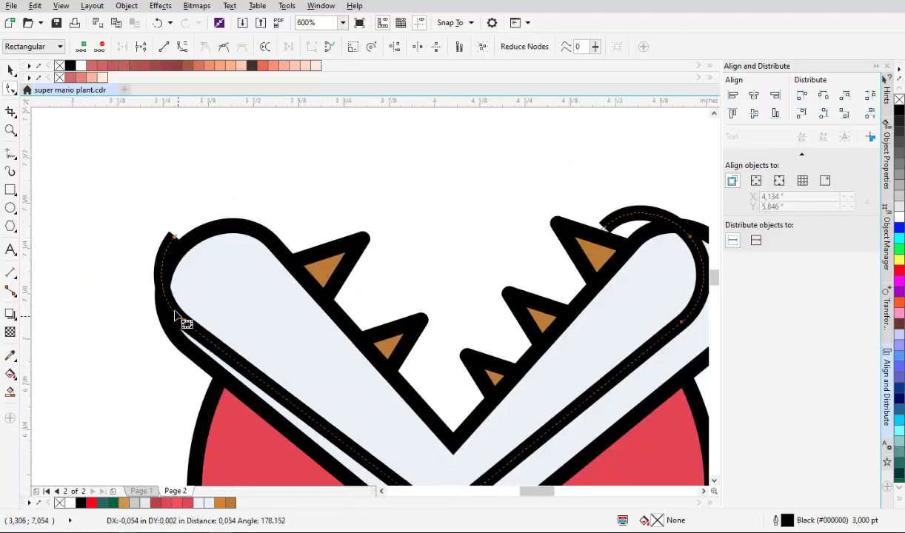
{"action": "left_click_drag", "start_coordinate": [621, 221], "coordinate": [389, 222]}
{"action": "scroll", "coordinate": [389, 221], "scroll_direction": "down", "scroll_amount": 2}
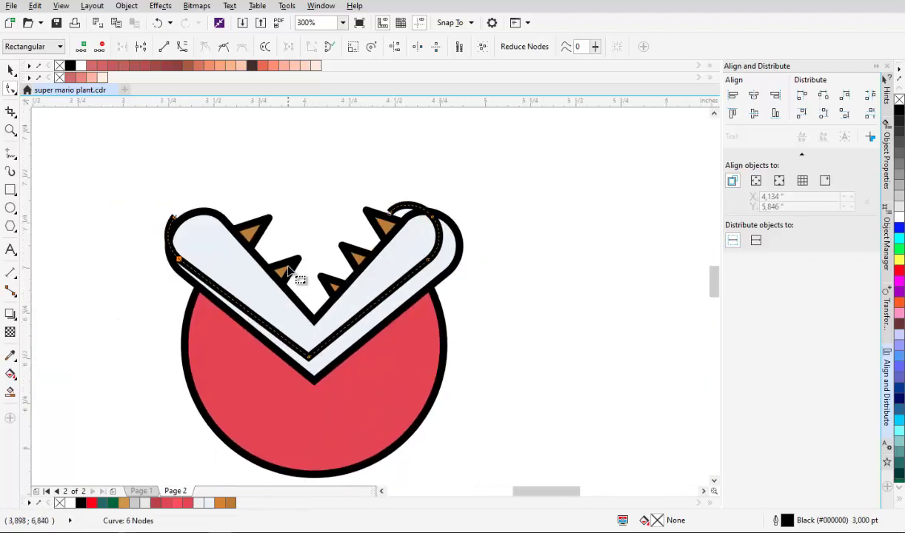
Continue the open outline with the Pen tool as a wide curved loop below the head, closing it at the right arm's end
{"action": "left_click", "coordinate": [10, 152]}
{"action": "left_click", "coordinate": [49, 176]}
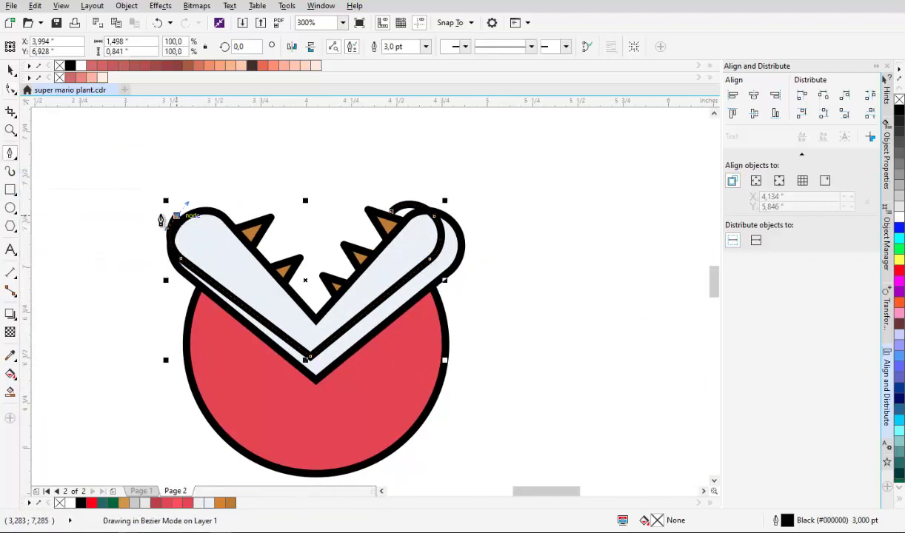
{"action": "left_click_drag", "start_coordinate": [119, 292], "coordinate": [175, 398]}
{"action": "left_click_drag", "start_coordinate": [382, 442], "coordinate": [470, 419]}
{"action": "left_click_drag", "start_coordinate": [560, 248], "coordinate": [535, 186]}
{"action": "left_click_drag", "start_coordinate": [391, 212], "coordinate": [391, 124]}
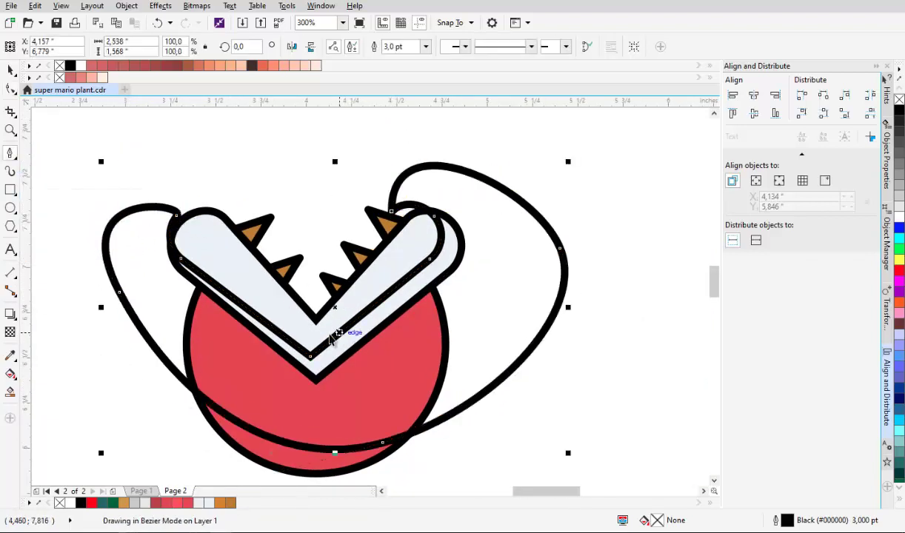
Move the closed outline's V-corner node slightly right and down, toward the original V's bottom corner
{"action": "scroll", "coordinate": [331, 337], "scroll_direction": "up", "scroll_amount": 2}
{"action": "key", "text": "F10"}
{"action": "scroll", "coordinate": [325, 296], "scroll_direction": "up", "scroll_amount": 2}
{"action": "left_click", "coordinate": [321, 292]}
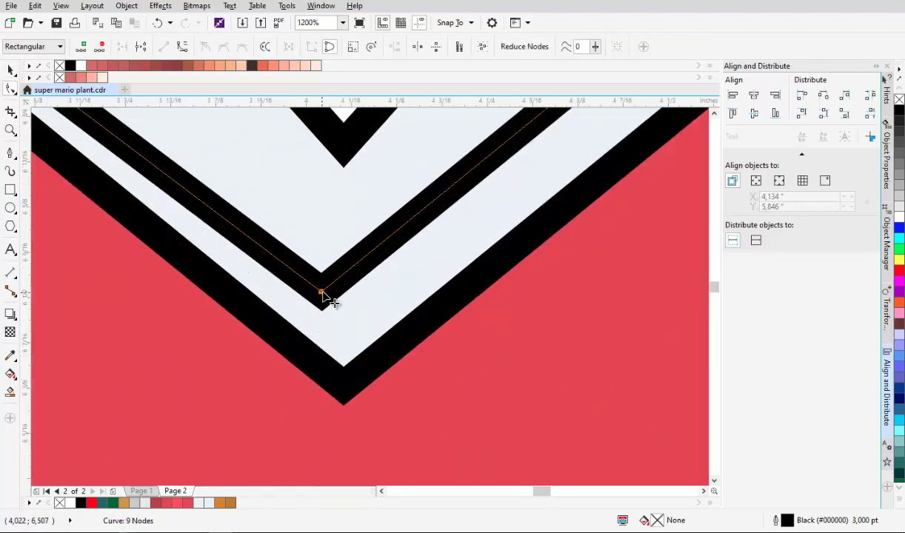
{"action": "left_click_drag", "start_coordinate": [322, 291], "coordinate": [332, 295]}
{"action": "scroll", "coordinate": [333, 297], "scroll_direction": "down", "scroll_amount": 1}
{"action": "scroll", "coordinate": [337, 289], "scroll_direction": "down", "scroll_amount": 1}
{"action": "scroll", "coordinate": [327, 243], "scroll_direction": "up", "scroll_amount": 1}
Intersect the large loop with the grey V shape and delete the loop, keeping the overlap along the V's lower edge
{"action": "key", "text": "space"}
{"action": "left_click", "coordinate": [263, 233], "text": "shift"}
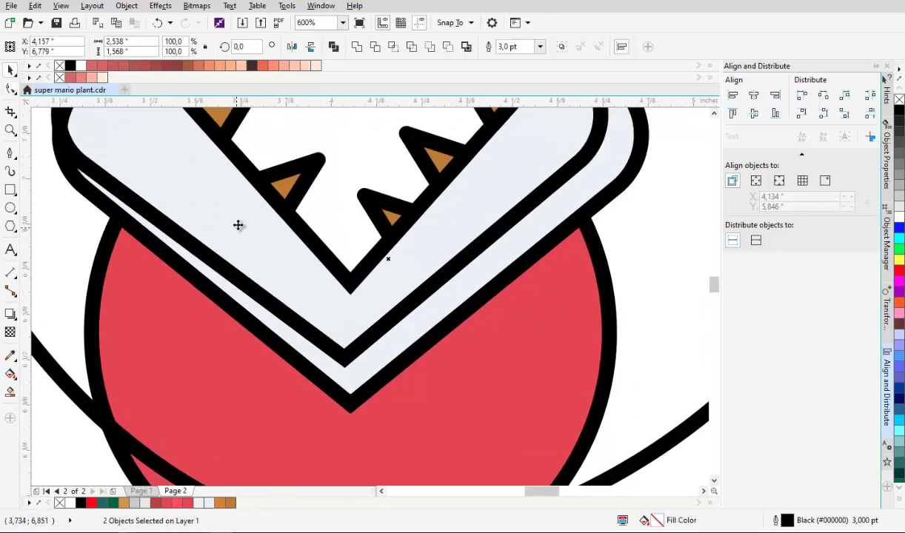
{"action": "scroll", "coordinate": [289, 260], "scroll_direction": "down", "scroll_amount": 2}
{"action": "scroll", "coordinate": [328, 256], "scroll_direction": "up", "scroll_amount": 1}
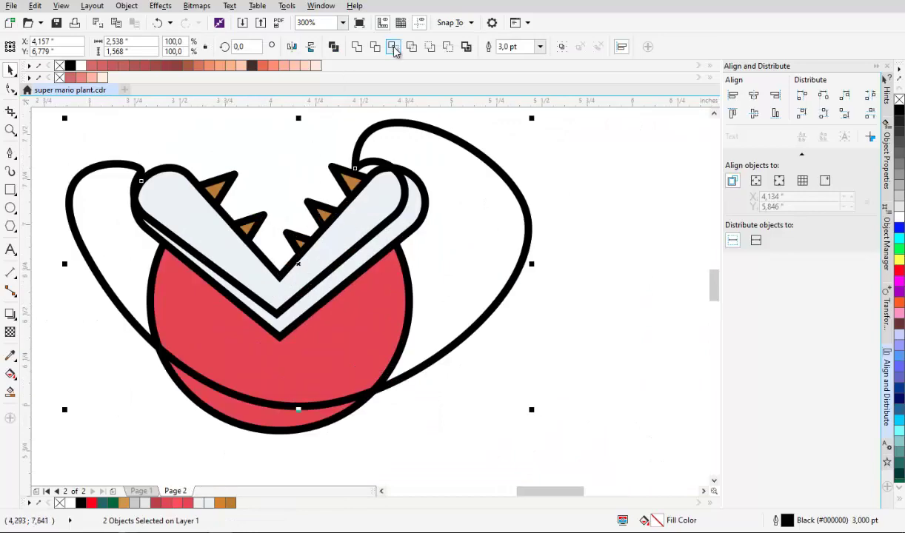
{"action": "left_click", "coordinate": [395, 49]}
{"action": "left_click_drag", "start_coordinate": [492, 183], "coordinate": [532, 265]}
{"action": "scroll", "coordinate": [449, 230], "scroll_direction": "down", "scroll_amount": 1}
{"action": "scroll", "coordinate": [380, 244], "scroll_direction": "up", "scroll_amount": 1}
{"action": "key", "text": "Delete"}
{"action": "left_click", "coordinate": [443, 204]}
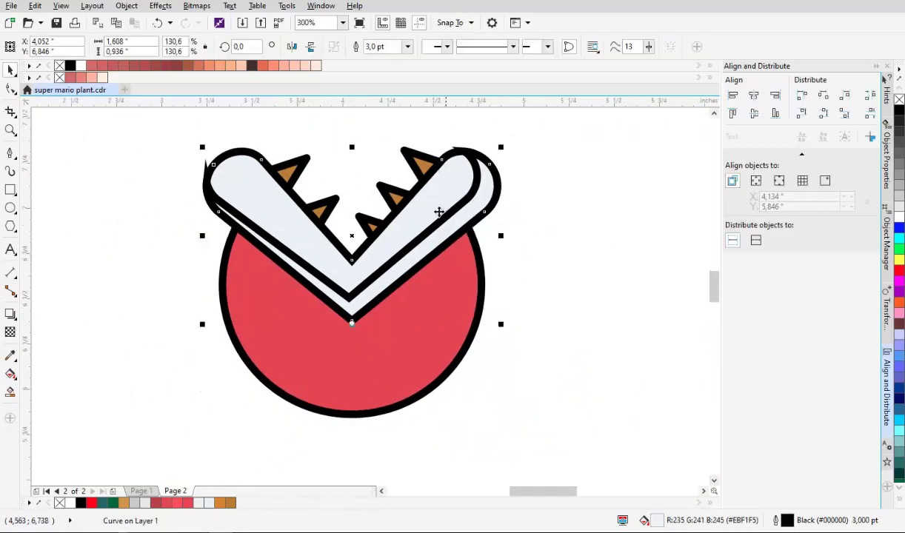
Select all eight head objects and give their outlines round corners
{"action": "scroll", "coordinate": [435, 209], "scroll_direction": "down", "scroll_amount": 1}
{"action": "scroll", "coordinate": [440, 206], "scroll_direction": "up", "scroll_amount": 1}
{"action": "left_click_drag", "start_coordinate": [552, 456], "coordinate": [152, 112]}
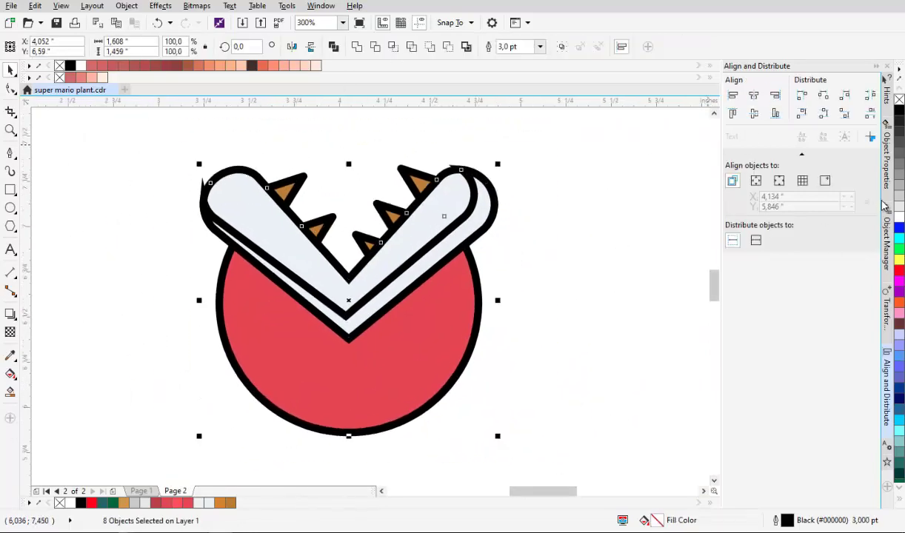
{"action": "left_click", "coordinate": [885, 170]}
{"action": "left_click", "coordinate": [730, 83]}
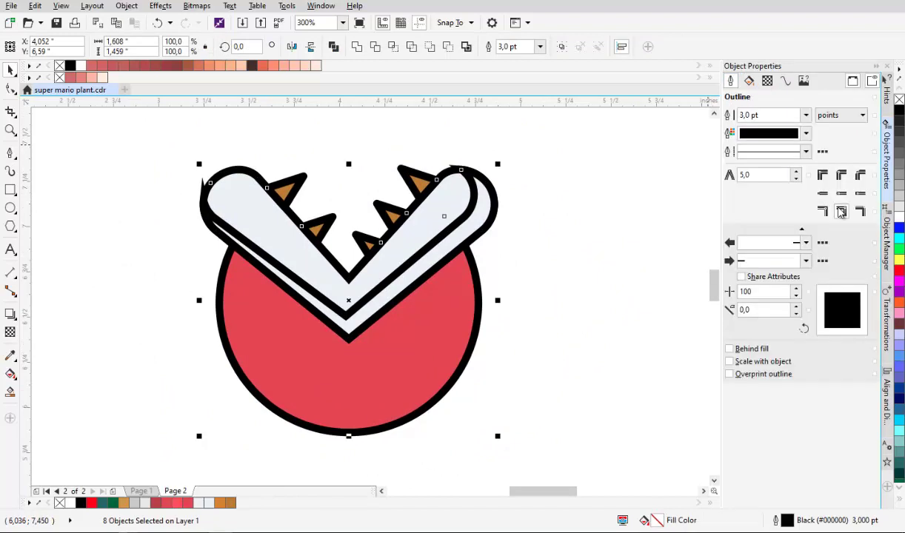
{"action": "left_click", "coordinate": [844, 178]}
{"action": "left_click", "coordinate": [522, 212]}
{"action": "scroll", "coordinate": [503, 211], "scroll_direction": "down", "scroll_amount": 1}
{"action": "scroll", "coordinate": [481, 216], "scroll_direction": "up", "scroll_amount": 2}
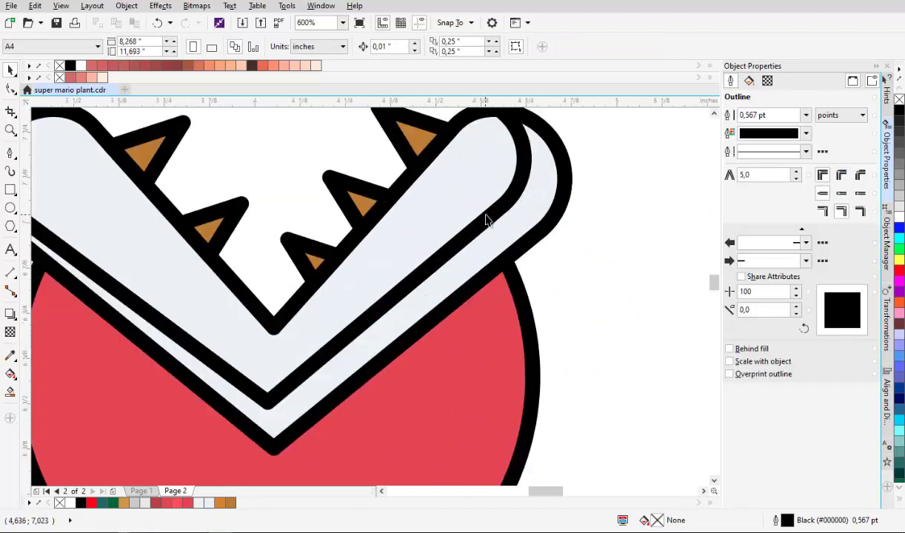
Remove the outline of the overlap shape along the V's lower edge and fill it with grey #D3D9DE
{"action": "left_click", "coordinate": [517, 208]}
{"action": "scroll", "coordinate": [518, 208], "scroll_direction": "down", "scroll_amount": 1}
{"action": "left_click", "coordinate": [519, 214]}
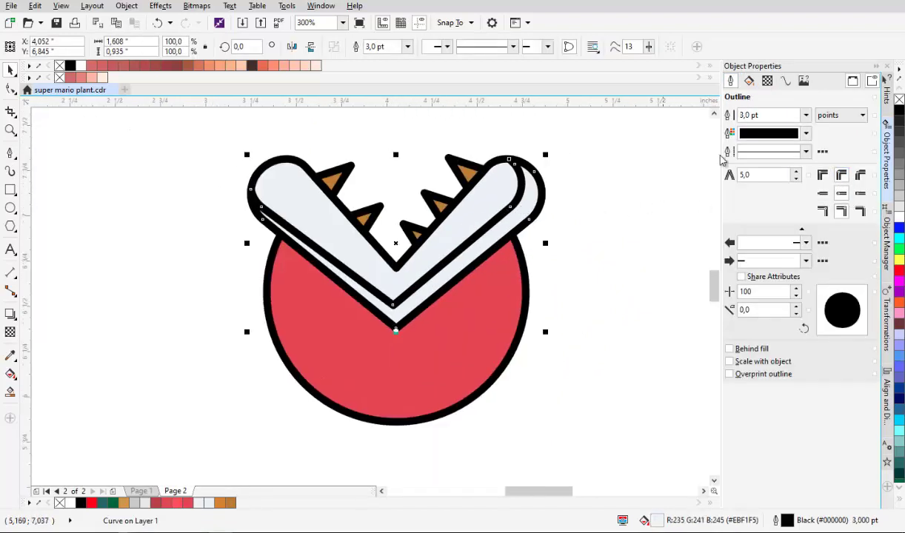
{"action": "left_click", "coordinate": [806, 114]}
{"action": "left_click", "coordinate": [744, 127]}
{"action": "left_click", "coordinate": [750, 81]}
{"action": "left_click", "coordinate": [733, 188]}
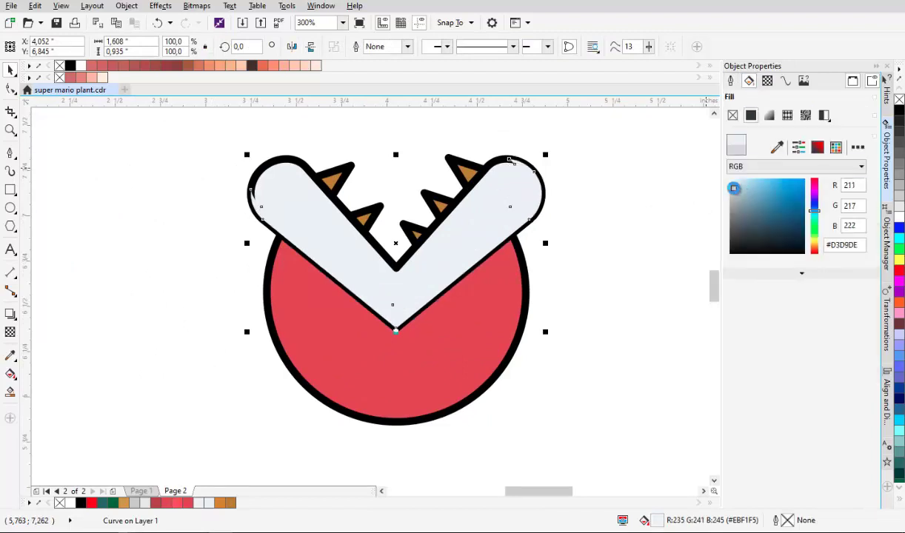
{"action": "left_click", "coordinate": [595, 187]}
Draw an unfilled circle about 1.59 inches in diameter over the head, offset up and left of the red circle
{"action": "left_click_drag", "start_coordinate": [544, 182], "coordinate": [528, 232]}
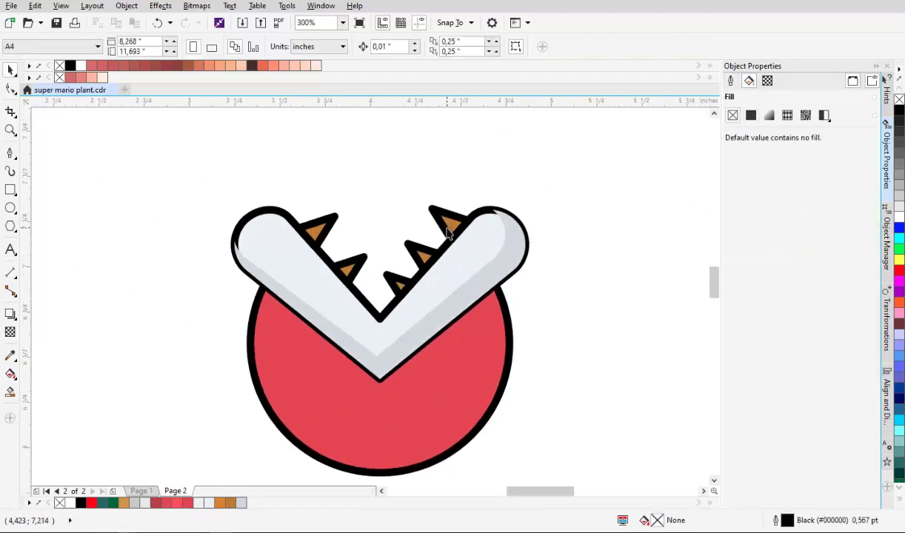
{"action": "scroll", "coordinate": [457, 237], "scroll_direction": "down", "scroll_amount": 2}
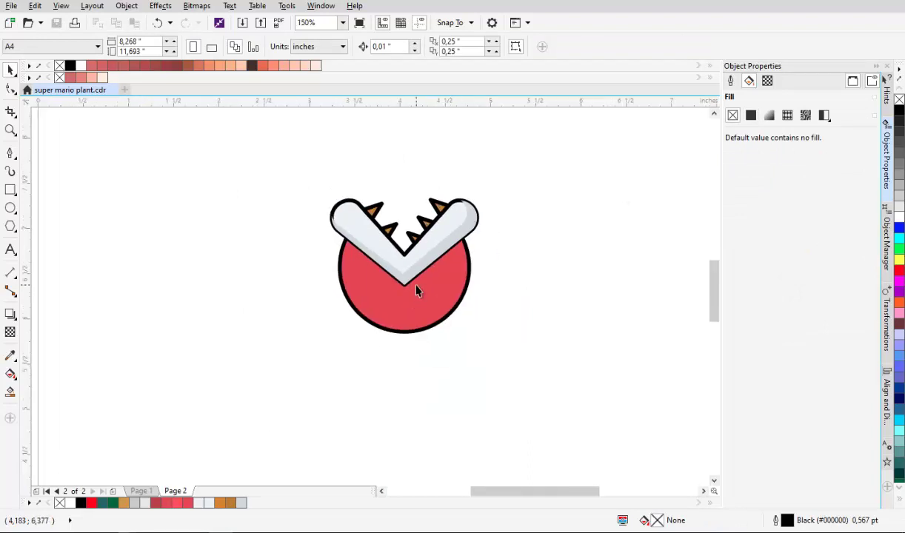
{"action": "scroll", "coordinate": [416, 291], "scroll_direction": "up", "scroll_amount": 2}
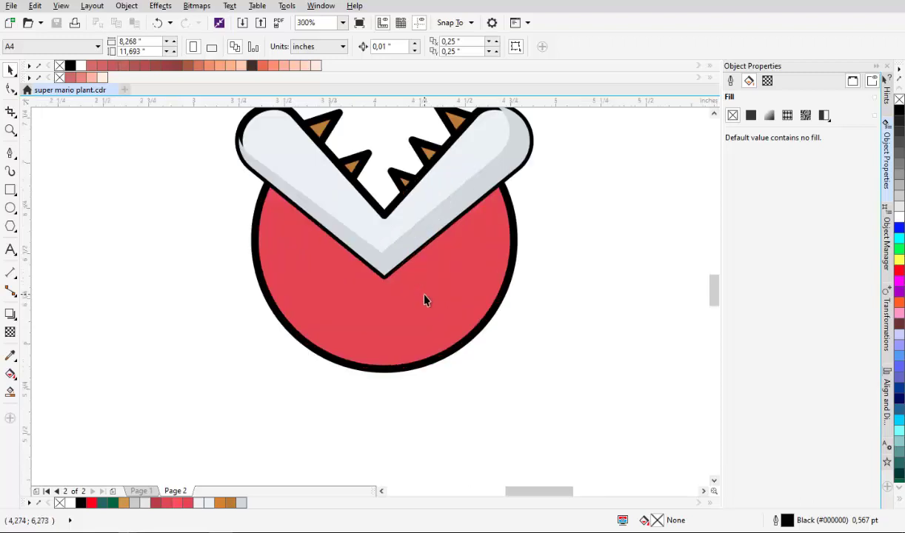
{"action": "left_click_drag", "start_coordinate": [491, 292], "coordinate": [474, 323]}
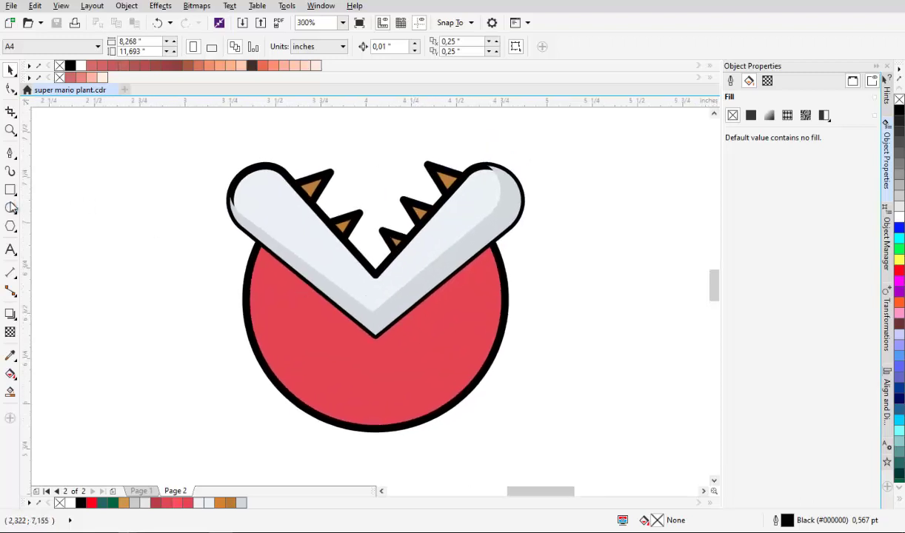
{"action": "left_click", "coordinate": [10, 208]}
{"action": "left_click_drag", "start_coordinate": [190, 142], "coordinate": [417, 431]}
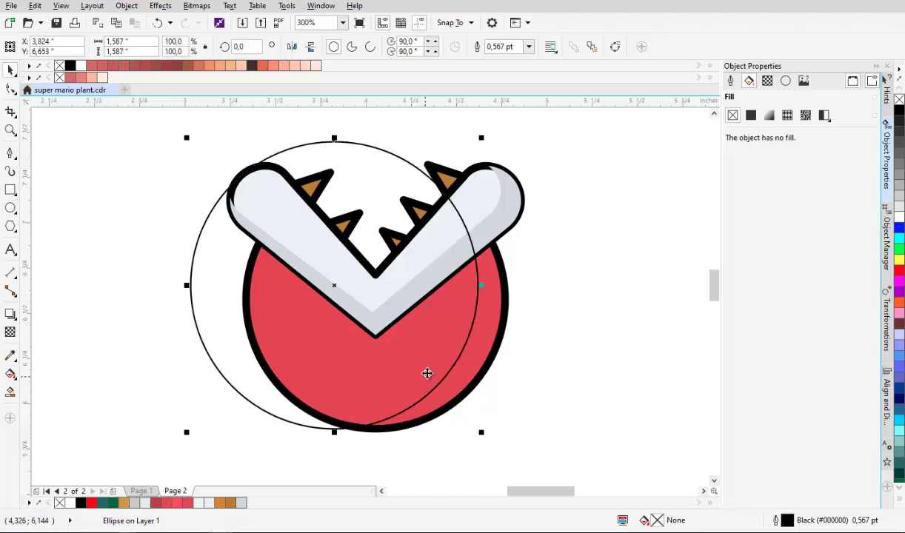
{"action": "key", "text": "space"}
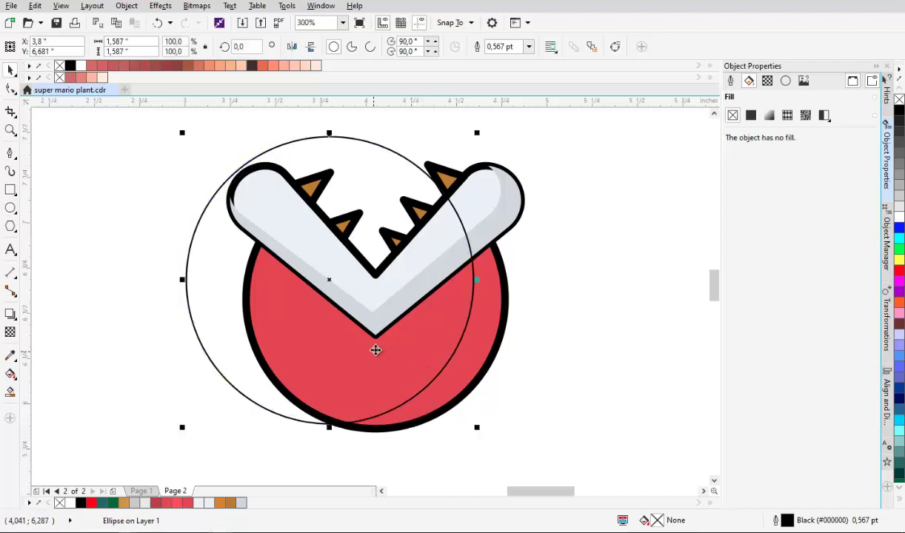
{"action": "scroll", "coordinate": [375, 351], "scroll_direction": "up", "scroll_amount": 2}
{"action": "scroll", "coordinate": [333, 334], "scroll_direction": "down", "scroll_amount": 2}
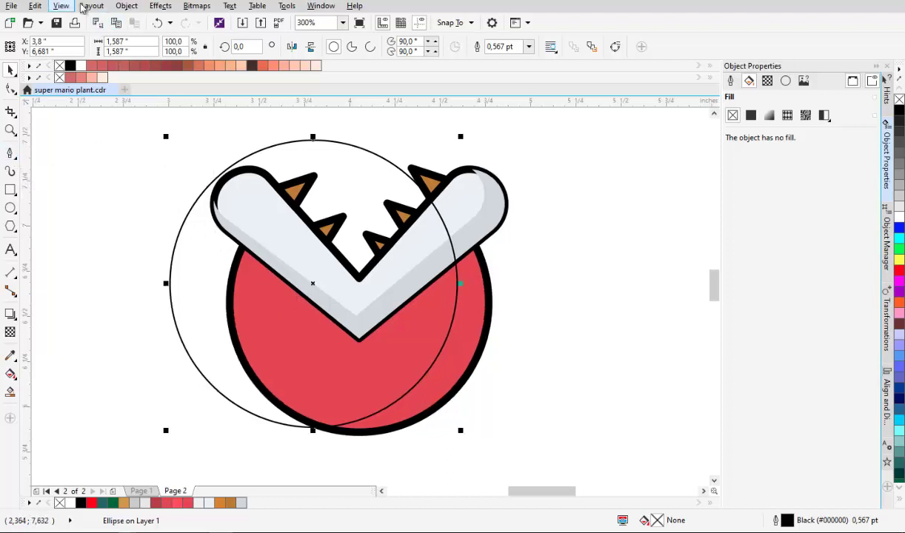
Convert the new circle to curves and remove its upper-left quarter segment
{"action": "left_click", "coordinate": [123, 7]}
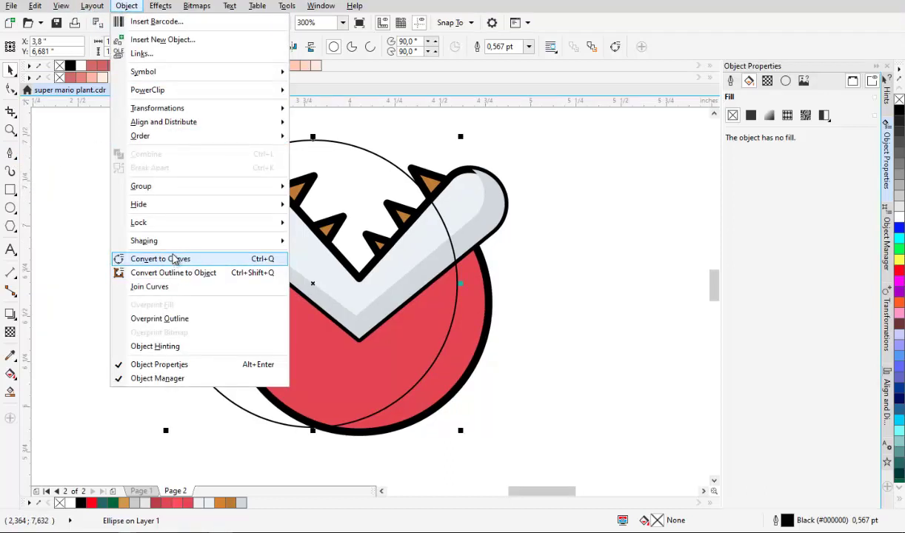
{"action": "left_click", "coordinate": [178, 259]}
{"action": "left_click", "coordinate": [10, 88]}
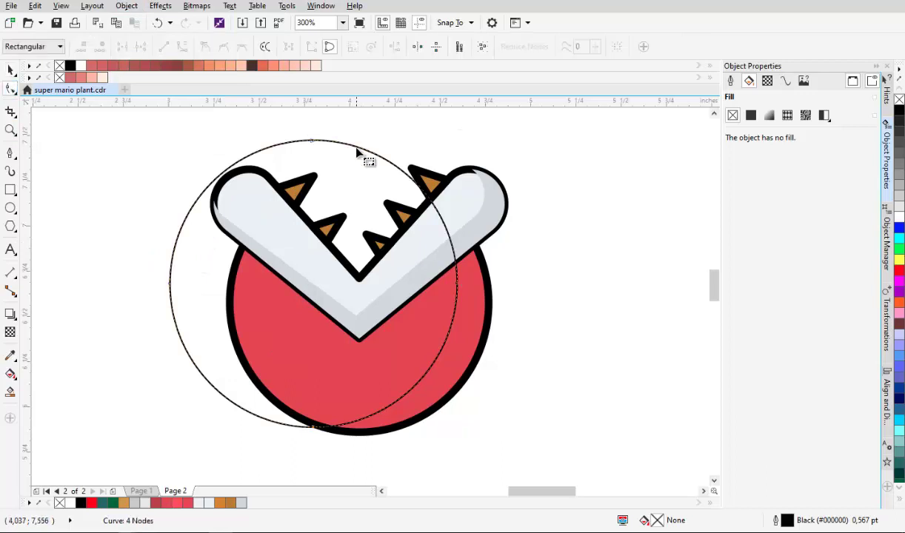
{"action": "right_click", "coordinate": [257, 153]}
{"action": "left_click", "coordinate": [269, 186]}
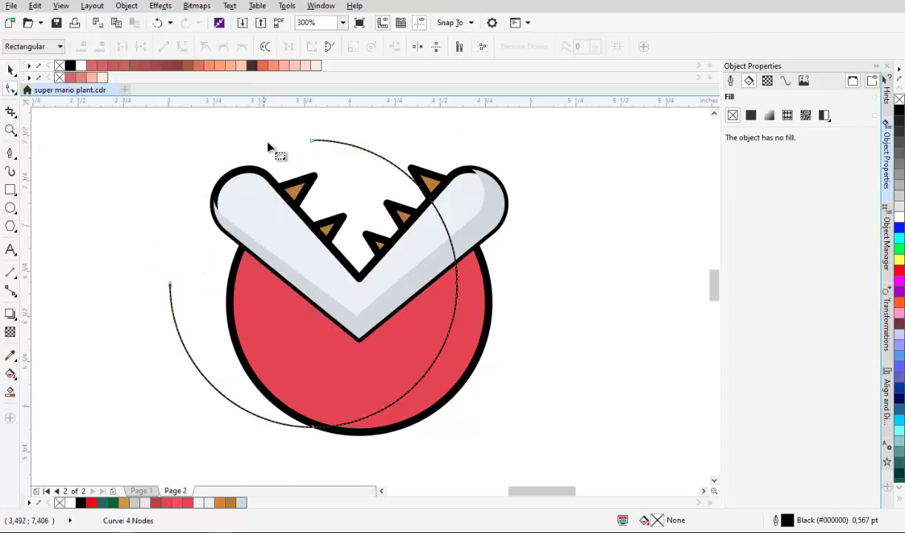
{"action": "left_click_drag", "start_coordinate": [279, 129], "coordinate": [284, 143]}
Continue the open arc from its top end with the Pen tool as a wide loop around the head's right and underside, closing at the left end
{"action": "left_click", "coordinate": [10, 153]}
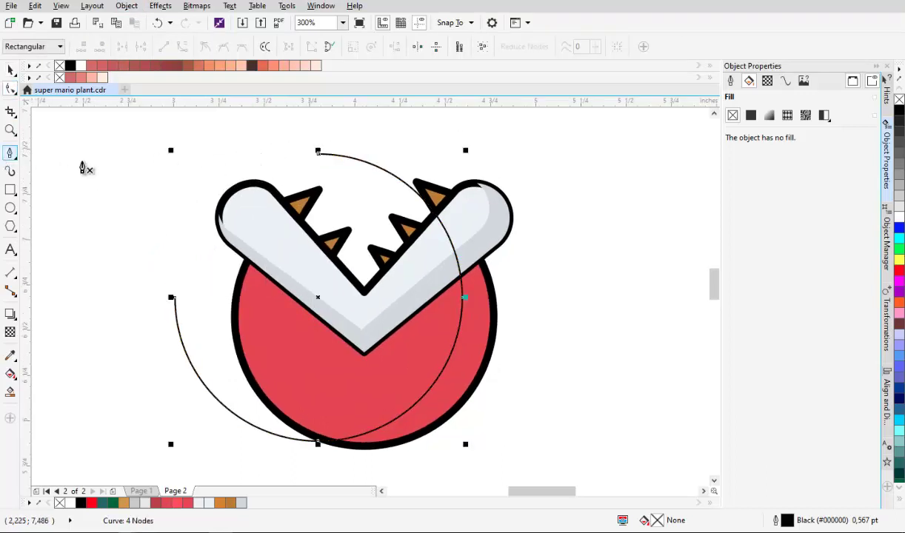
{"action": "left_click", "coordinate": [317, 154]}
{"action": "scroll", "coordinate": [396, 151], "scroll_direction": "down", "scroll_amount": 1}
{"action": "left_click_drag", "start_coordinate": [487, 143], "coordinate": [566, 251]}
{"action": "left_click_drag", "start_coordinate": [502, 331], "coordinate": [397, 384]}
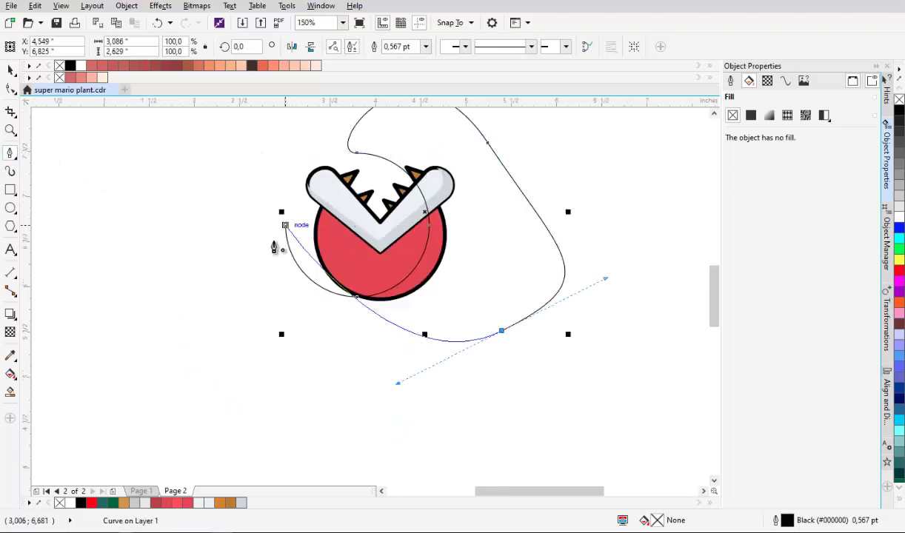
{"action": "left_click_drag", "start_coordinate": [285, 226], "coordinate": [230, 399]}
{"action": "scroll", "coordinate": [407, 268], "scroll_direction": "up", "scroll_amount": 2}
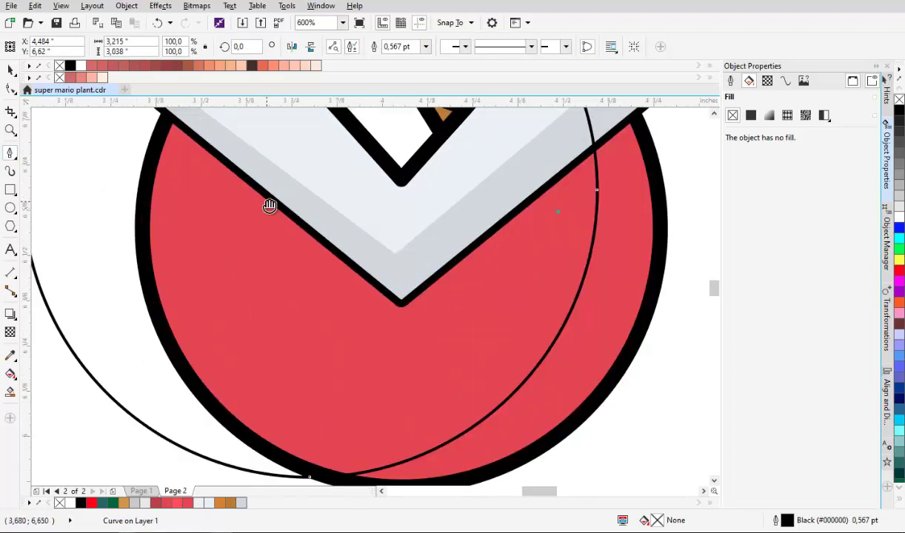
Draw a closed Pen outline following the V's lower-left edge and just below its corner, curving around the right arm and over the teeth
{"action": "left_click_drag", "start_coordinate": [268, 205], "coordinate": [230, 215]}
{"action": "left_click", "coordinate": [203, 210]}
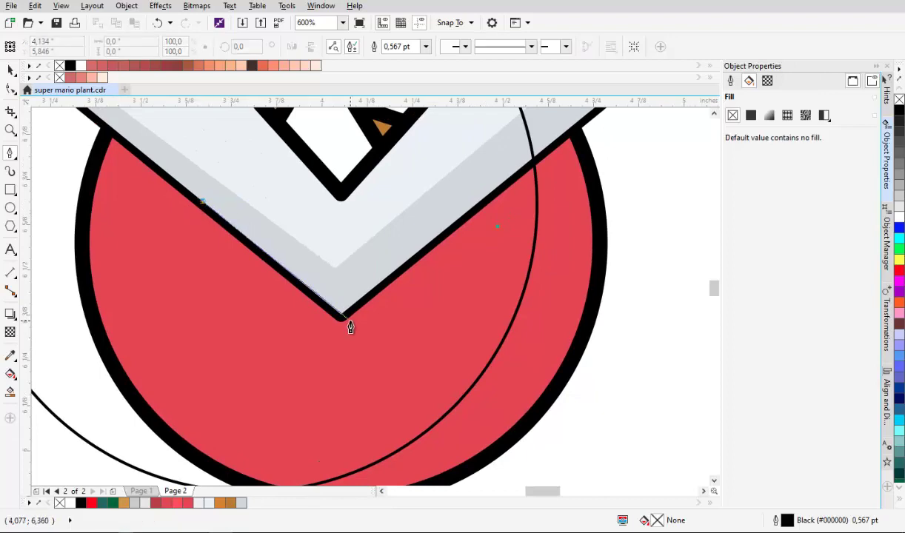
{"action": "left_click", "coordinate": [341, 320]}
{"action": "scroll", "coordinate": [348, 325], "scroll_direction": "up", "scroll_amount": 1}
{"action": "scroll", "coordinate": [478, 248], "scroll_direction": "down", "scroll_amount": 1}
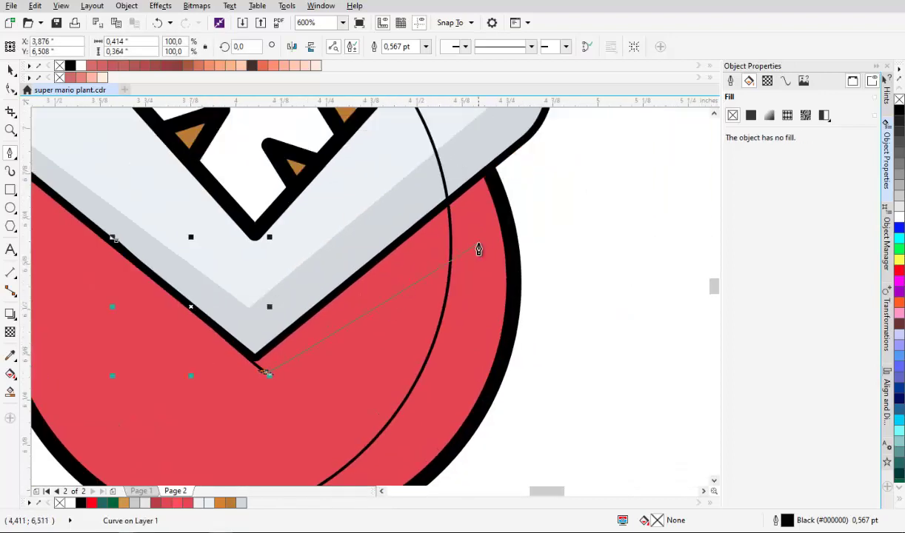
{"action": "scroll", "coordinate": [489, 237], "scroll_direction": "down", "scroll_amount": 1}
{"action": "left_click", "coordinate": [453, 296]}
{"action": "left_click_drag", "start_coordinate": [438, 185], "coordinate": [393, 175]}
{"action": "left_click_drag", "start_coordinate": [338, 177], "coordinate": [333, 179]}
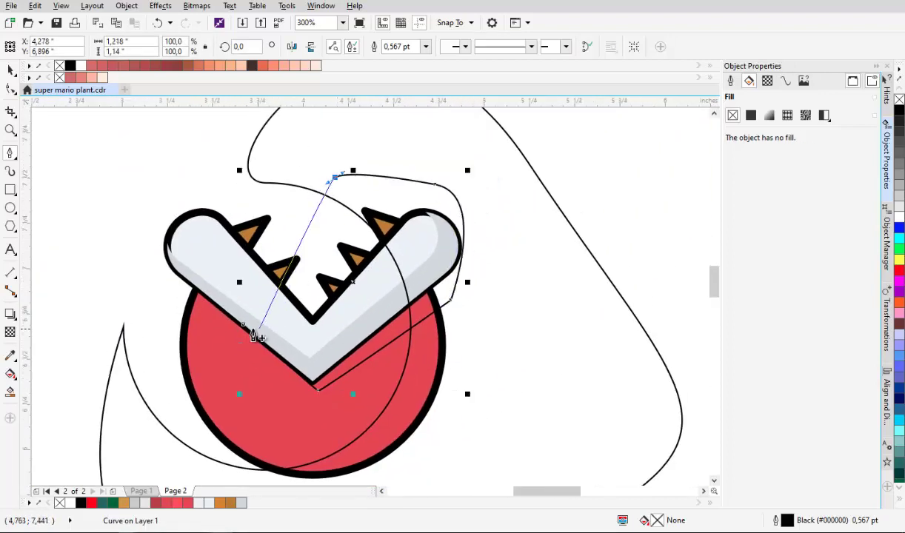
{"action": "left_click_drag", "start_coordinate": [243, 324], "coordinate": [227, 244]}
Weld the closed outline around the mouth with the large loop
{"action": "key", "text": "space"}
{"action": "left_click", "coordinate": [532, 286], "text": "shift"}
{"action": "left_click", "coordinate": [357, 47]}
{"action": "scroll", "coordinate": [370, 181], "scroll_direction": "down", "scroll_amount": 1}
{"action": "scroll", "coordinate": [317, 289], "scroll_direction": "up", "scroll_amount": 1}
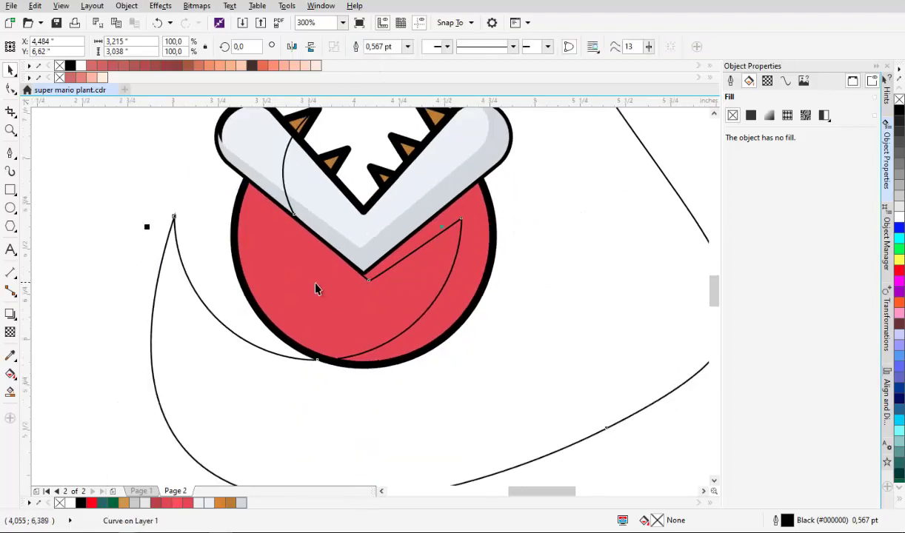
Intersect the welded loop with the red head and delete the loop, keeping the crescent overlap on the head's right side
{"action": "left_click", "coordinate": [316, 288], "text": "shift"}
{"action": "left_click", "coordinate": [393, 47]}
{"action": "scroll", "coordinate": [319, 257], "scroll_direction": "down", "scroll_amount": 1}
{"action": "scroll", "coordinate": [447, 238], "scroll_direction": "up", "scroll_amount": 1}
{"action": "left_click_drag", "start_coordinate": [447, 238], "coordinate": [468, 339]}
{"action": "key", "text": "Delete"}
{"action": "scroll", "coordinate": [442, 323], "scroll_direction": "down", "scroll_amount": 1}
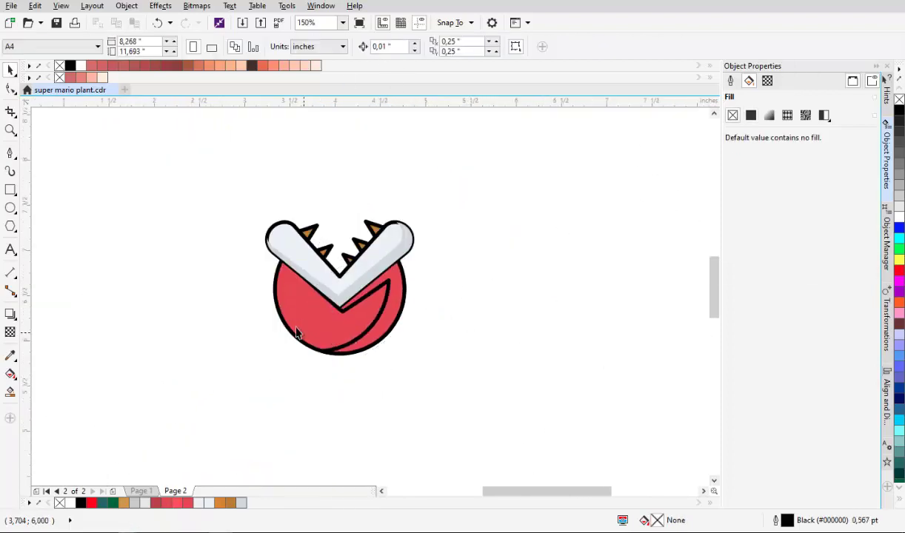
Draw an unfilled circle about 1.24 inches in diameter over the right part of the head and mouth
{"action": "scroll", "coordinate": [300, 310], "scroll_direction": "up", "scroll_amount": 1}
{"action": "key", "text": "space"}
{"action": "scroll", "coordinate": [319, 257], "scroll_direction": "up", "scroll_amount": 1}
{"action": "scroll", "coordinate": [288, 268], "scroll_direction": "down", "scroll_amount": 1}
{"action": "left_click_drag", "start_coordinate": [289, 268], "coordinate": [315, 264]}
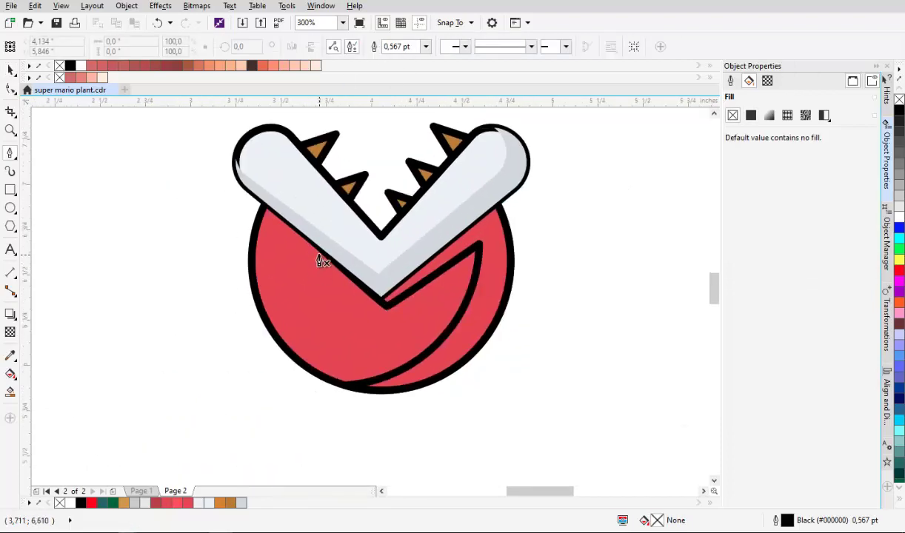
{"action": "key", "text": "space"}
{"action": "mouse_move", "coordinate": [293, 144]}
{"action": "left_mouse_down"}
{"action": "mouse_move", "coordinate": [428, 380]}
{"action": "mouse_move", "coordinate": [405, 354]}
{"action": "mouse_move", "coordinate": [419, 361]}
{"action": "left_mouse_up"}
{"action": "scroll", "coordinate": [481, 289], "scroll_direction": "down", "scroll_amount": 1}
{"action": "scroll", "coordinate": [500, 226], "scroll_direction": "up", "scroll_amount": 1}
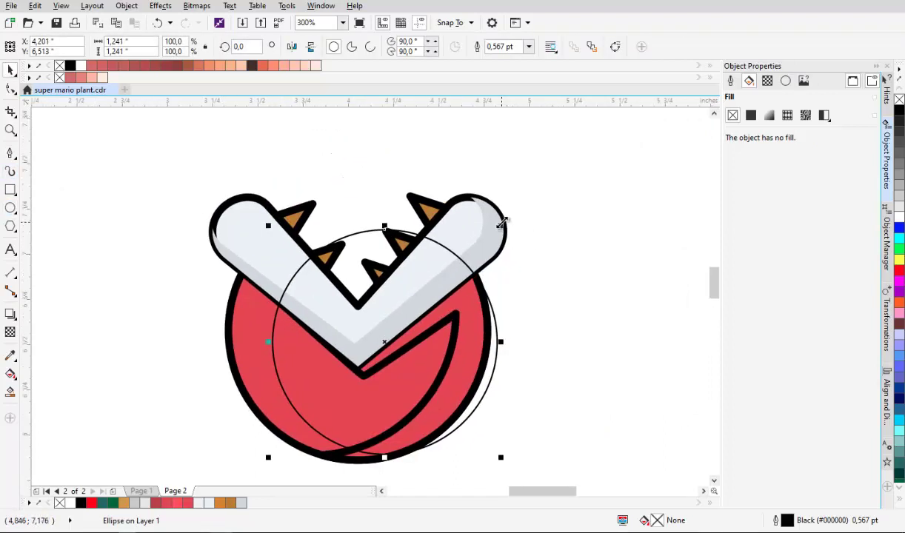
Enlarge the circle into an ellipse about 1.47 by 1.68 inches, crossing the left side of the red head
{"action": "left_click_drag", "start_coordinate": [501, 230], "coordinate": [542, 188]}
{"action": "scroll", "coordinate": [492, 174], "scroll_direction": "down", "scroll_amount": 1}
{"action": "scroll", "coordinate": [425, 290], "scroll_direction": "up", "scroll_amount": 1}
{"action": "left_click_drag", "start_coordinate": [429, 295], "coordinate": [417, 305]}
{"action": "left_click_drag", "start_coordinate": [476, 175], "coordinate": [397, 254]}
{"action": "left_click_drag", "start_coordinate": [383, 162], "coordinate": [360, 188]}
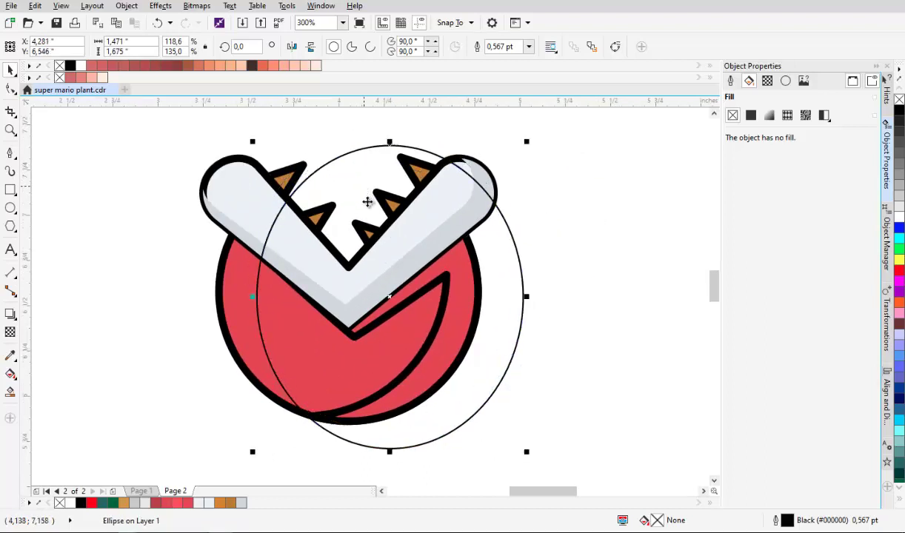
{"action": "left_click_drag", "start_coordinate": [347, 253], "coordinate": [350, 243]}
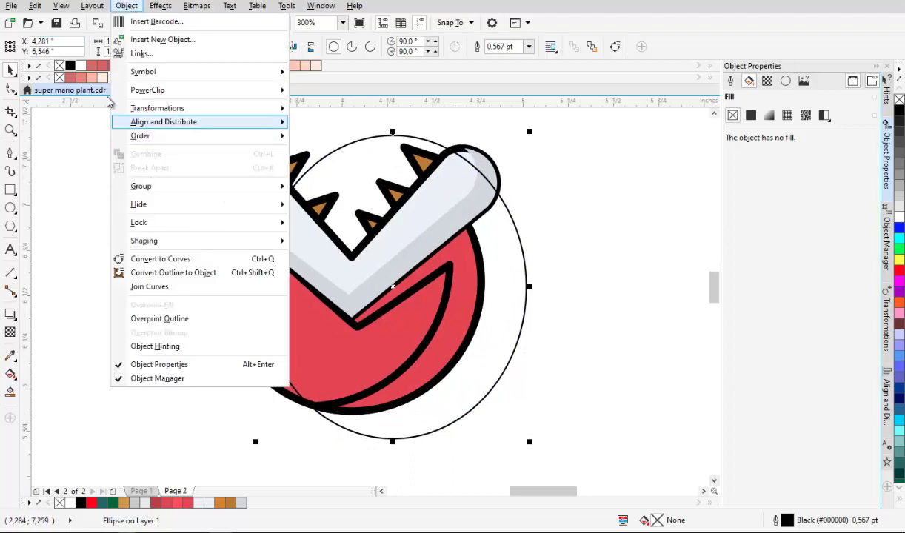
Convert the ellipse to curves and remove its right half, leaving the left arc
{"action": "left_click", "coordinate": [170, 251]}
{"action": "scroll", "coordinate": [380, 148], "scroll_direction": "up", "scroll_amount": 1}
{"action": "key", "text": "F10"}
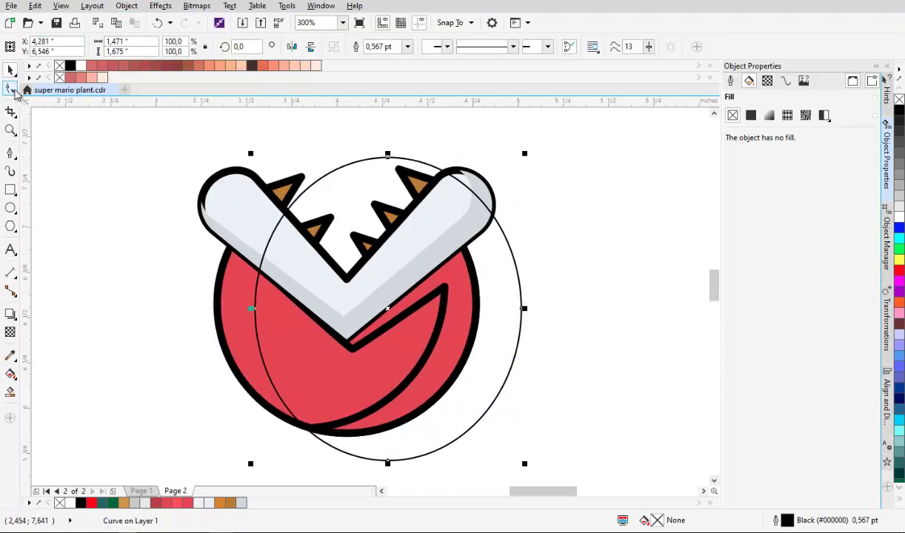
{"action": "right_click", "coordinate": [399, 158]}
{"action": "left_click", "coordinate": [431, 180]}
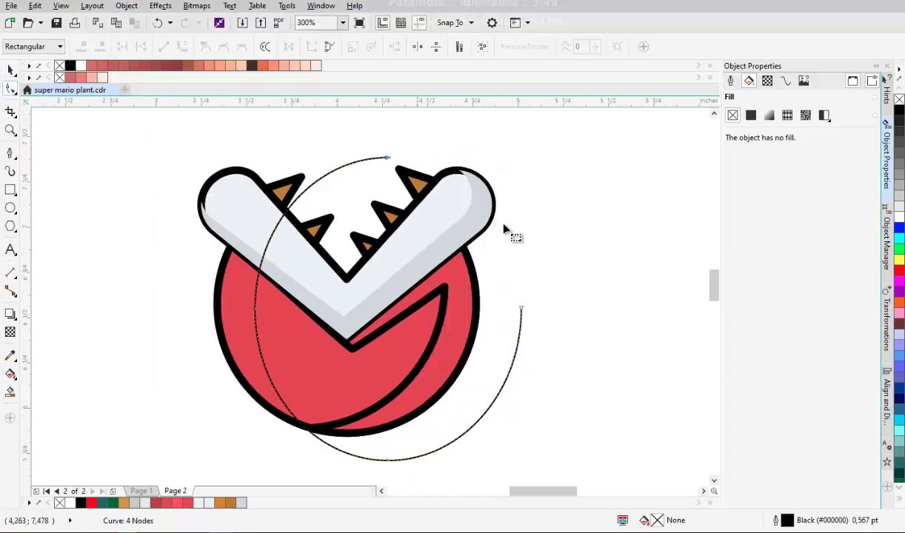
{"action": "scroll", "coordinate": [503, 228], "scroll_direction": "down", "scroll_amount": 3}
Continue the left arc from its bottom end with the Pen tool as a wide loop around the head's left side, closing at the top end
{"action": "left_click", "coordinate": [10, 154]}
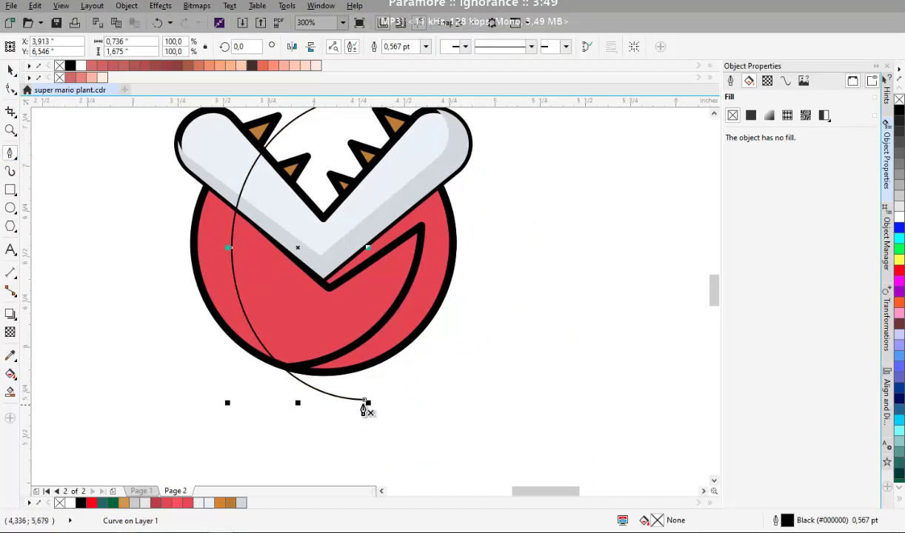
{"action": "left_click", "coordinate": [366, 400]}
{"action": "scroll", "coordinate": [296, 431], "scroll_direction": "down", "scroll_amount": 2}
{"action": "left_click_drag", "start_coordinate": [197, 411], "coordinate": [177, 316]}
{"action": "left_click_drag", "start_coordinate": [258, 305], "coordinate": [318, 306]}
{"action": "scroll", "coordinate": [296, 361], "scroll_direction": "up", "scroll_amount": 1}
{"action": "left_click", "coordinate": [287, 324]}
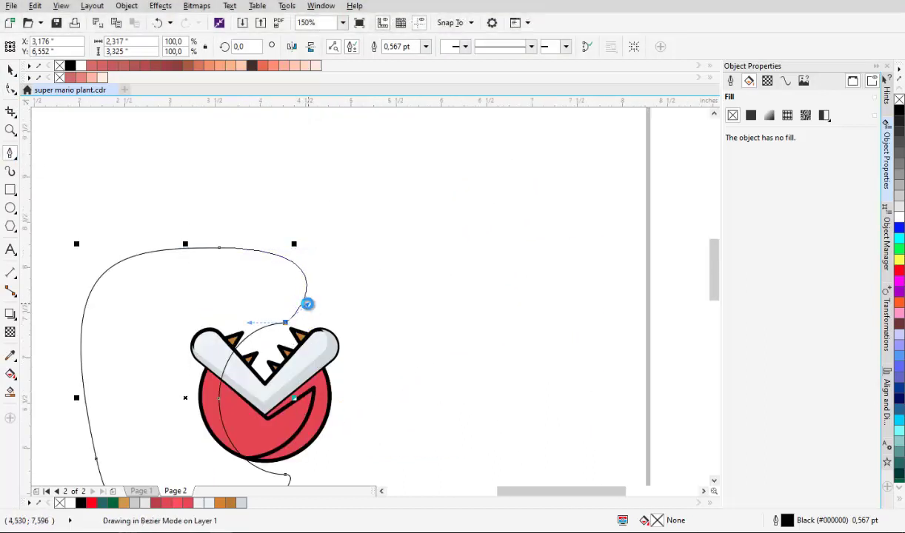
Intersect the left-hand loop with the red head and delete the loop, keeping the crescent overlap on the head's left edge
{"action": "scroll", "coordinate": [248, 401], "scroll_direction": "up", "scroll_amount": 1}
{"action": "key", "text": "space"}
{"action": "left_click", "coordinate": [335, 331], "text": "shift"}
{"action": "scroll", "coordinate": [301, 277], "scroll_direction": "down", "scroll_amount": 1}
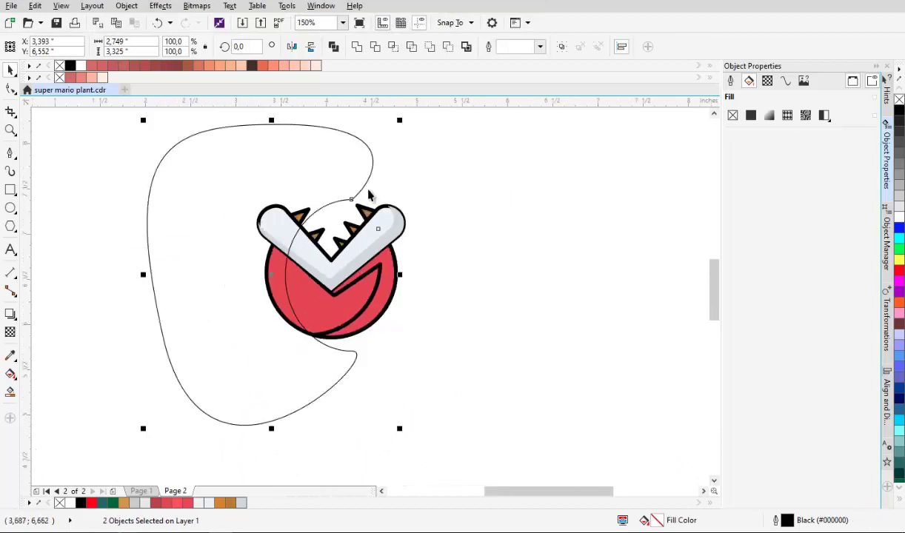
{"action": "left_click", "coordinate": [393, 46]}
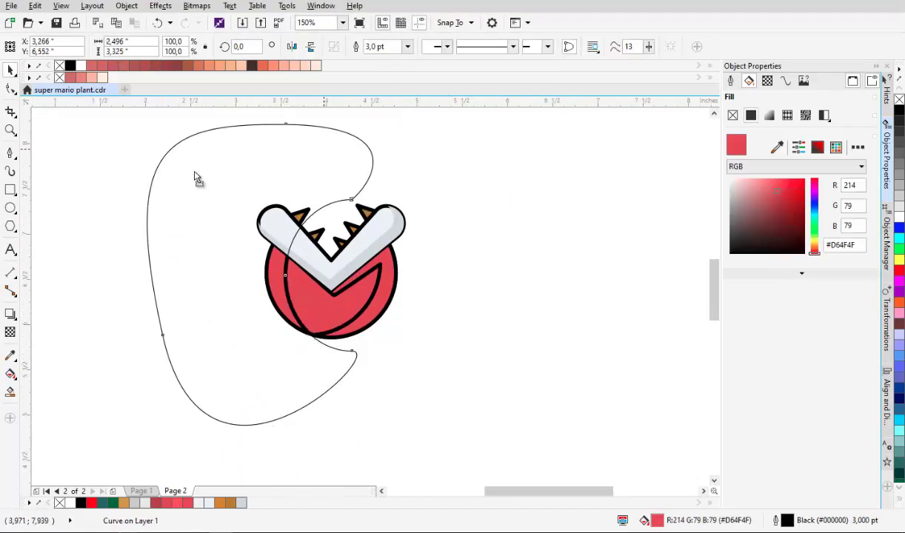
{"action": "scroll", "coordinate": [266, 267], "scroll_direction": "up", "scroll_amount": 1}
{"action": "scroll", "coordinate": [267, 237], "scroll_direction": "up", "scroll_amount": 1}
Draw a closed Pen-tool loop over the mouth's left arm, its lower edge running parallel across the left crescent's top
{"action": "key", "text": "space"}
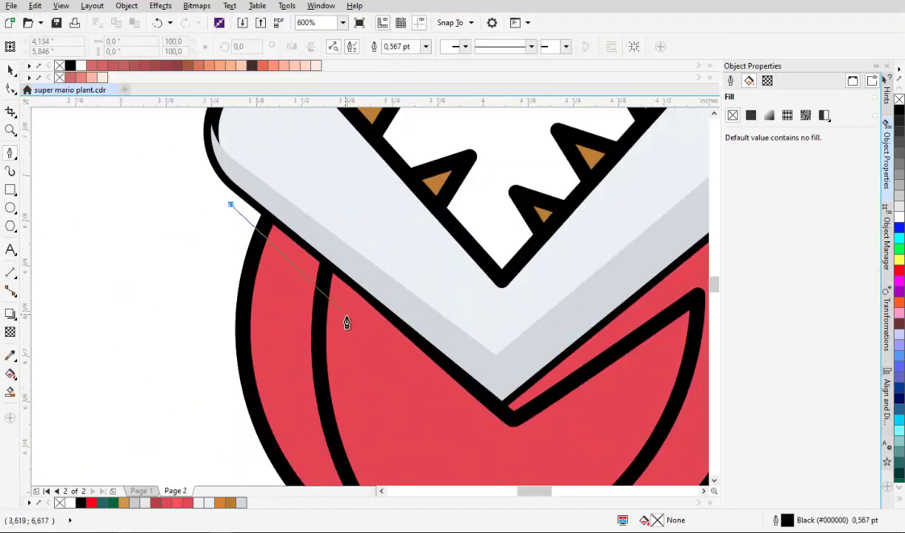
{"action": "left_click", "coordinate": [216, 215]}
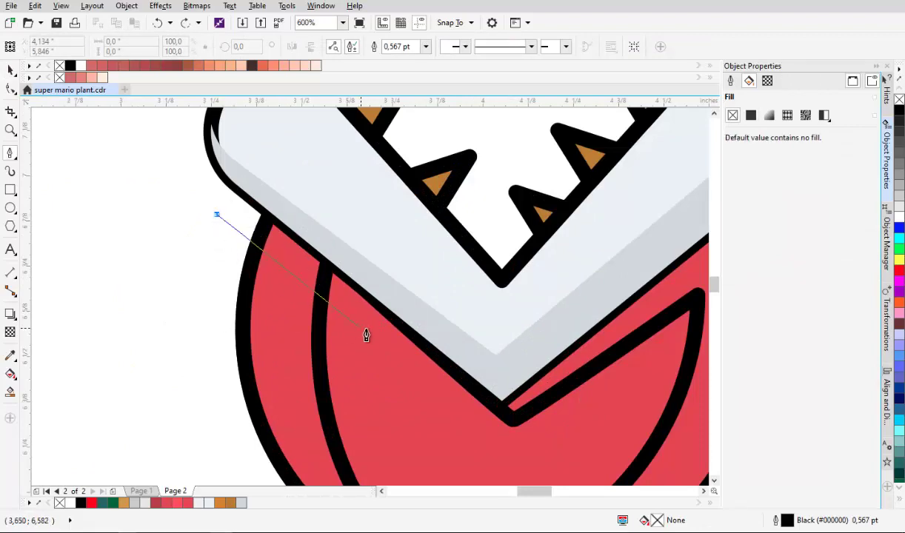
{"action": "left_click", "coordinate": [381, 340]}
{"action": "scroll", "coordinate": [384, 290], "scroll_direction": "down", "scroll_amount": 1}
{"action": "left_click_drag", "start_coordinate": [388, 231], "coordinate": [353, 218]}
{"action": "scroll", "coordinate": [325, 246], "scroll_direction": "up", "scroll_amount": 1}
{"action": "left_click_drag", "start_coordinate": [278, 258], "coordinate": [316, 333]}
{"action": "key", "text": "space"}
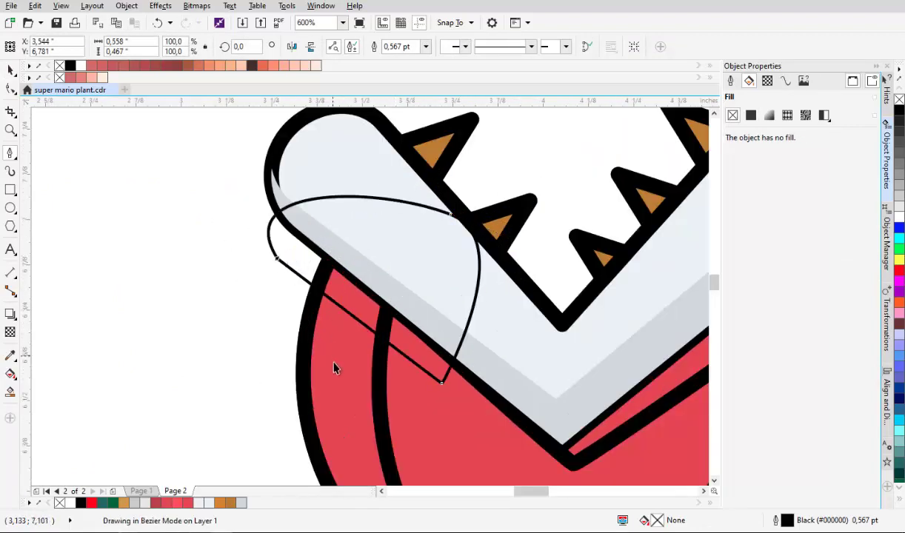
Trim the top of the left crescent with the loop so a gap follows the mouth's edge, and delete the loop
{"action": "left_click", "coordinate": [334, 369], "text": "shift"}
{"action": "left_click", "coordinate": [376, 47]}
{"action": "left_click_drag", "start_coordinate": [434, 385], "coordinate": [216, 385]}
{"action": "scroll", "coordinate": [290, 258], "scroll_direction": "down", "scroll_amount": 2}
{"action": "scroll", "coordinate": [309, 262], "scroll_direction": "up", "scroll_amount": 1}
{"action": "key", "text": "ctrl+z"}
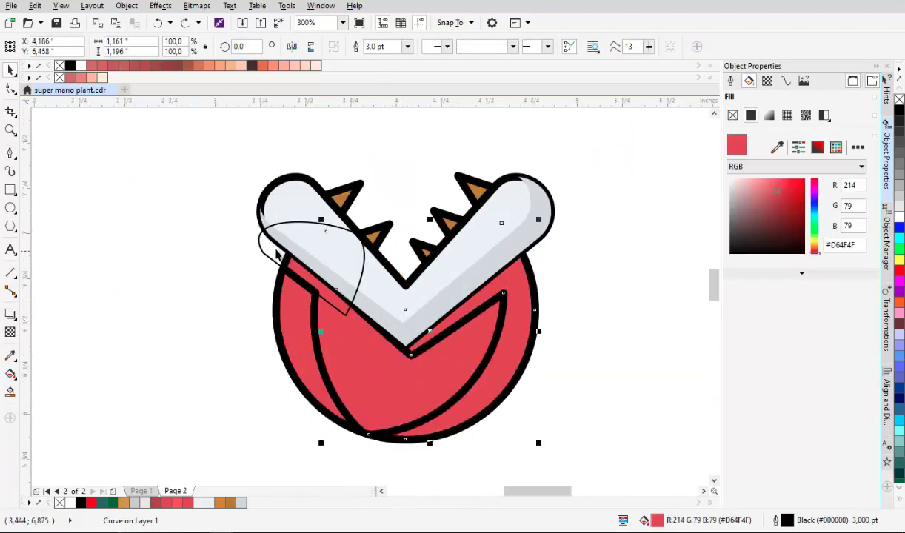
{"action": "left_click_drag", "start_coordinate": [470, 259], "coordinate": [317, 277]}
{"action": "scroll", "coordinate": [267, 234], "scroll_direction": "up", "scroll_amount": 2}
{"action": "key", "text": "ctrl+z"}
{"action": "scroll", "coordinate": [271, 250], "scroll_direction": "down", "scroll_amount": 2}
{"action": "left_click_drag", "start_coordinate": [342, 247], "coordinate": [307, 255]}
{"action": "key", "text": "Delete"}
{"action": "scroll", "coordinate": [285, 271], "scroll_direction": "down", "scroll_amount": 2}
{"action": "scroll", "coordinate": [319, 280], "scroll_direction": "up", "scroll_amount": 2}
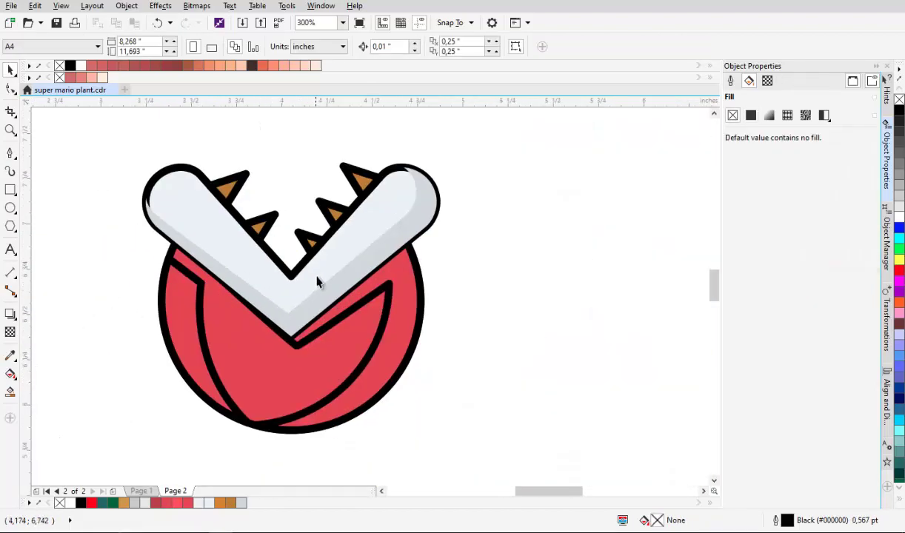
Convert the V-shaped mouth's outline to an object and bring it to the front of the layer
{"action": "left_click", "coordinate": [368, 236]}
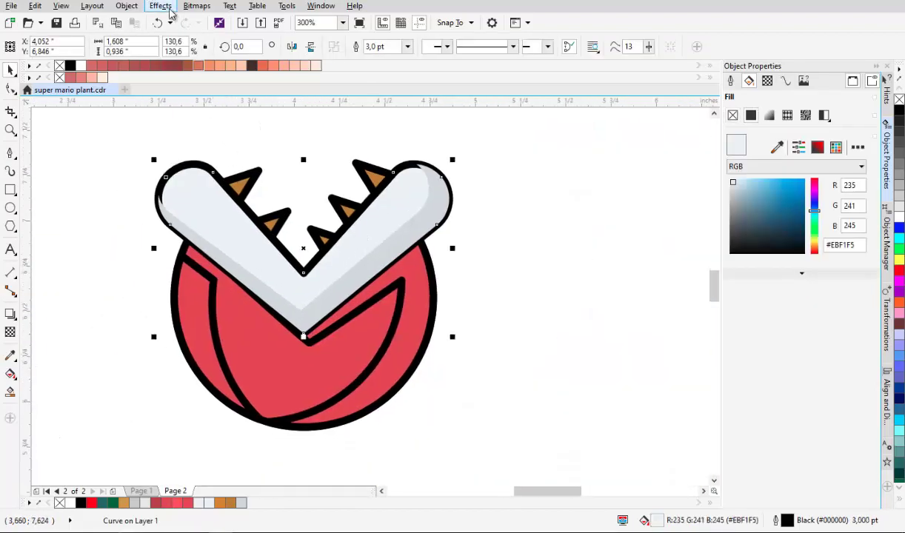
{"action": "left_click", "coordinate": [127, 5]}
{"action": "left_click", "coordinate": [172, 273]}
{"action": "scroll", "coordinate": [194, 152], "scroll_direction": "up", "scroll_amount": 2}
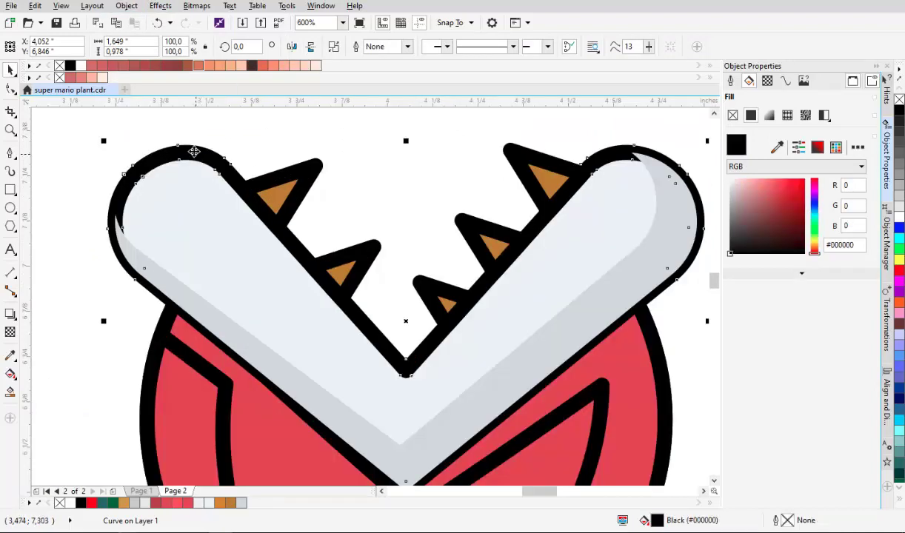
{"action": "right_click", "coordinate": [194, 154]}
{"action": "mouse_move", "coordinate": [297, 363]}
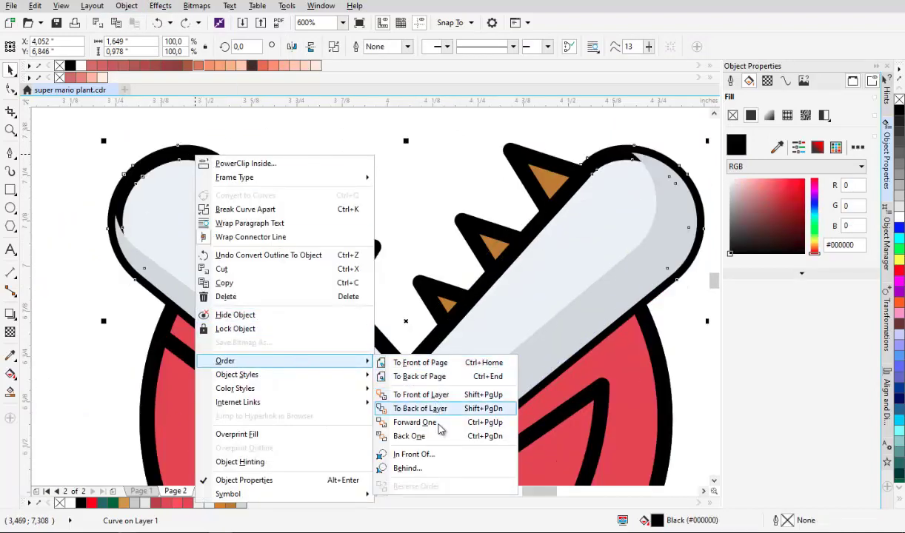
{"action": "left_click", "coordinate": [422, 396]}
{"action": "left_click_drag", "start_coordinate": [469, 276], "coordinate": [469, 203]}
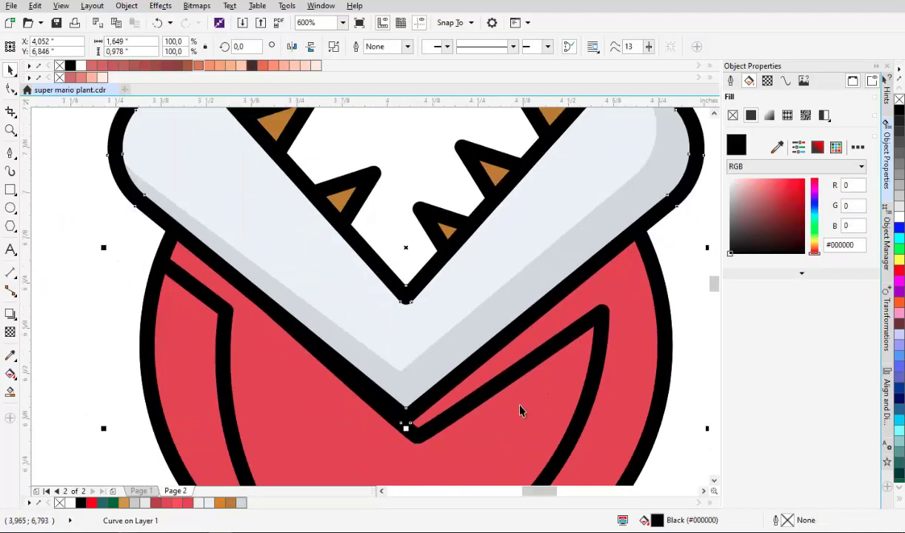
{"action": "left_click_drag", "start_coordinate": [520, 410], "coordinate": [448, 442]}
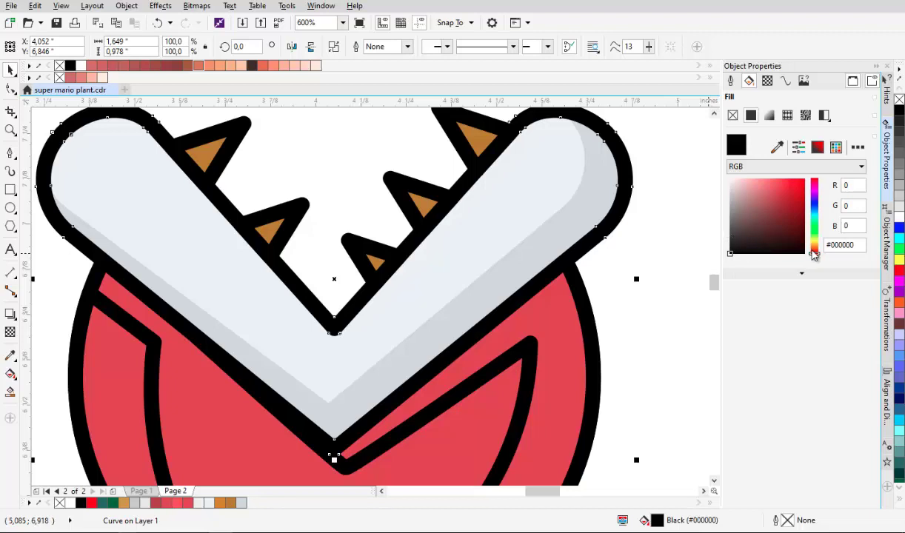
Fill the mouth's outline object with dark purple #3C3445
{"action": "left_click", "coordinate": [730, 235]}
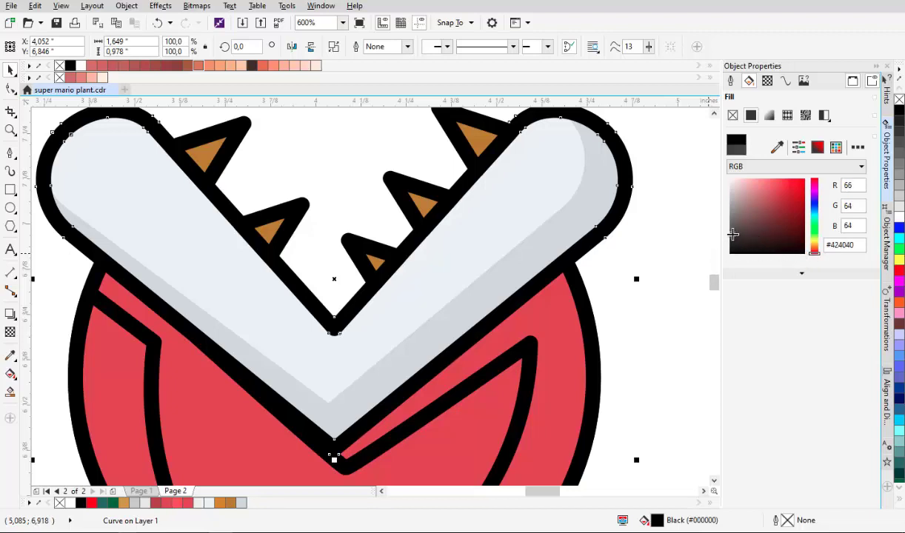
{"action": "left_click", "coordinate": [730, 241]}
{"action": "left_click_drag", "start_coordinate": [818, 222], "coordinate": [786, 197]}
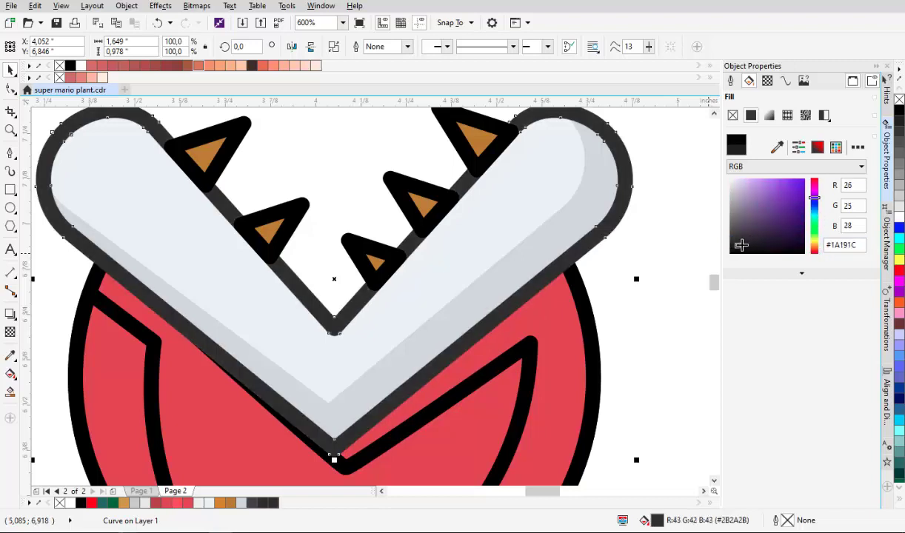
{"action": "left_click", "coordinate": [747, 236]}
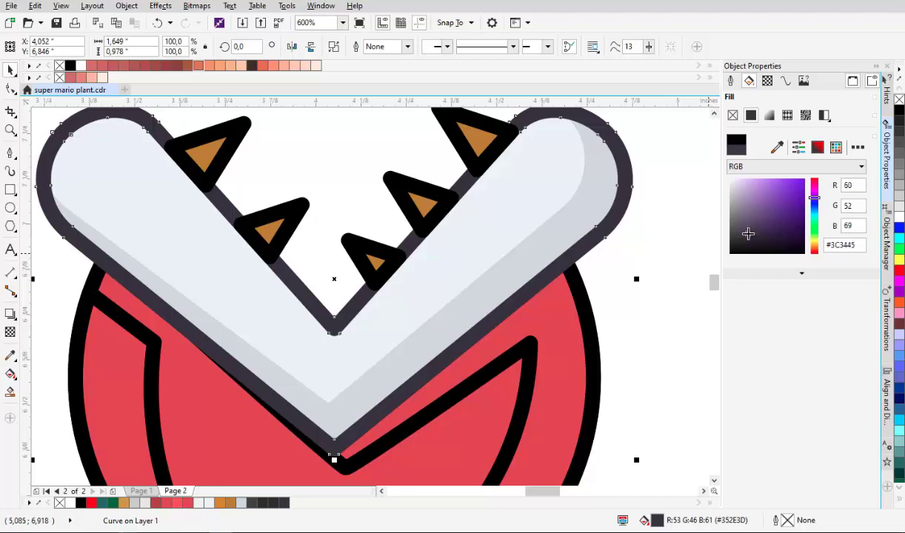
{"action": "scroll", "coordinate": [501, 242], "scroll_direction": "down", "scroll_amount": 3}
{"action": "scroll", "coordinate": [250, 226], "scroll_direction": "up", "scroll_amount": 3}
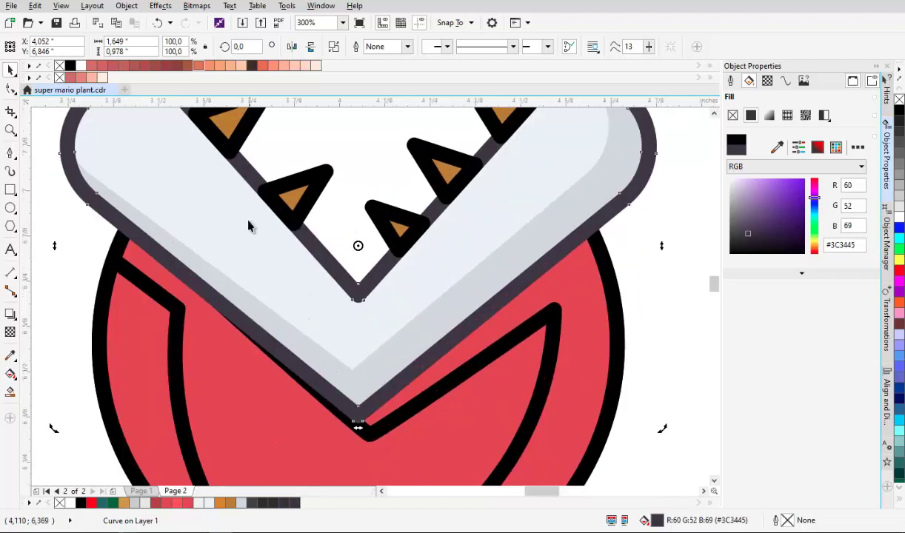
Select all five brown teeth and convert their outlines to objects
{"action": "left_click", "coordinate": [323, 295]}
{"action": "left_click", "coordinate": [237, 226], "text": "shift"}
{"action": "left_click", "coordinate": [418, 262], "text": "shift"}
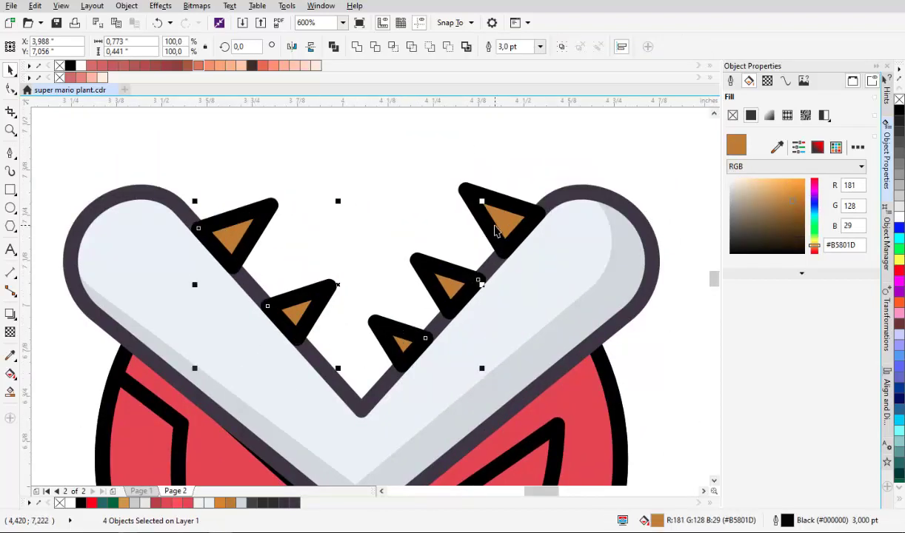
{"action": "left_click", "coordinate": [496, 231], "text": "shift"}
{"action": "left_click", "coordinate": [160, 6]}
{"action": "mouse_move", "coordinate": [126, 6]}
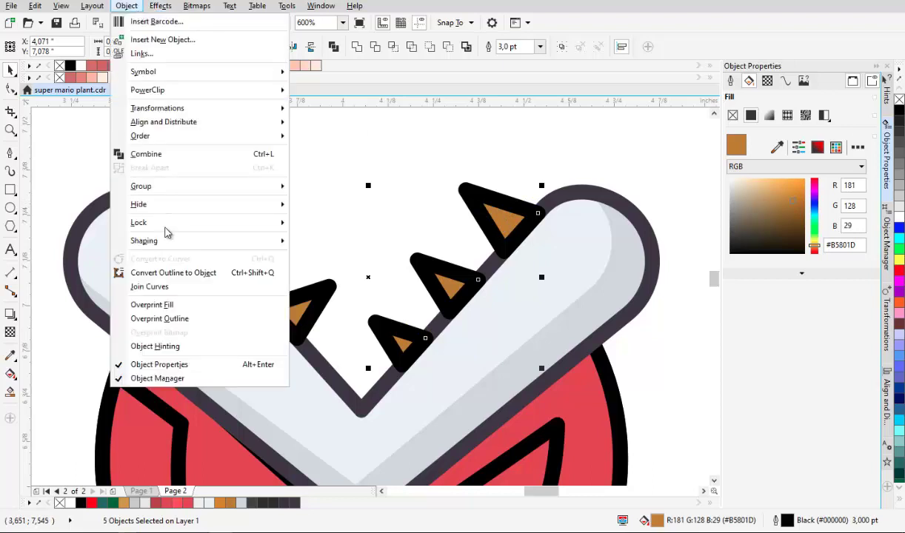
{"action": "left_click", "coordinate": [172, 270]}
Keep the tooth outline objects in place around the teeth and fill them with dark purple #3C3445
{"action": "left_click_drag", "start_coordinate": [259, 221], "coordinate": [415, 164]}
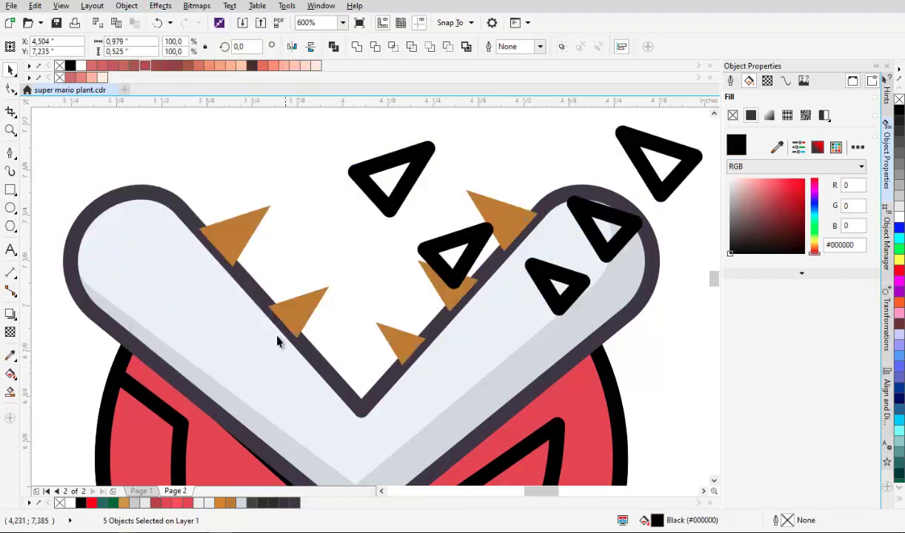
{"action": "key", "text": "ctrl+z"}
{"action": "left_click", "coordinate": [294, 503]}
{"action": "scroll", "coordinate": [345, 228], "scroll_direction": "down", "scroll_amount": 2}
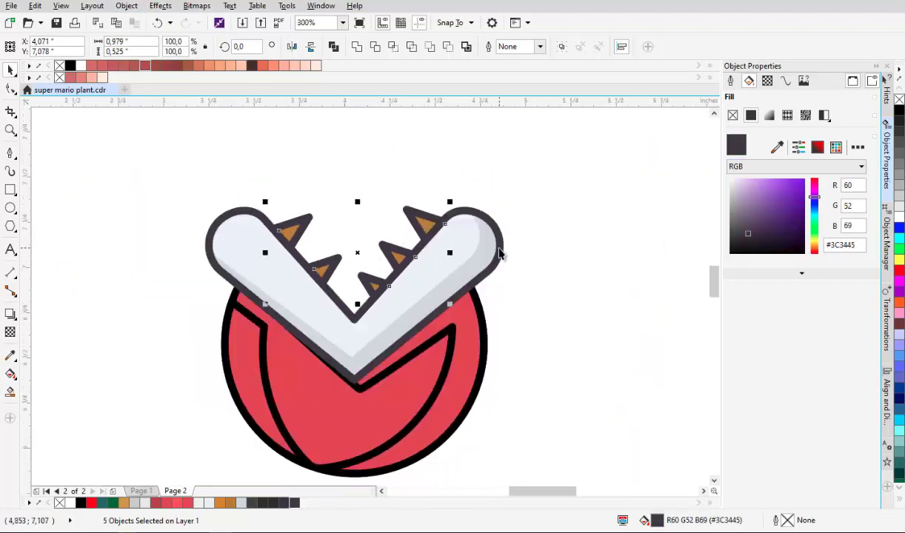
{"action": "left_click", "coordinate": [537, 239]}
Sample the dark purple of the mouth's outline and apply it to the red head's outline
{"action": "scroll", "coordinate": [348, 407], "scroll_direction": "up", "scroll_amount": 2}
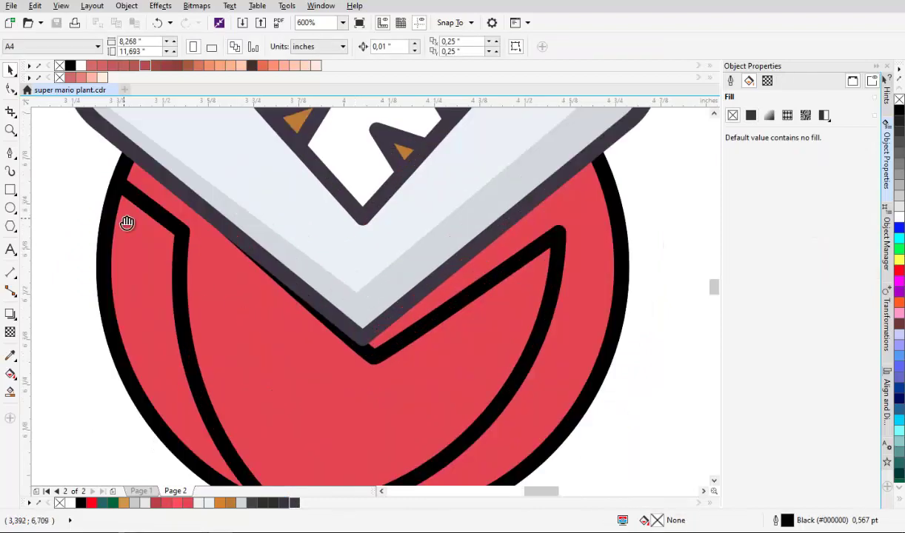
{"action": "left_click_drag", "start_coordinate": [128, 223], "coordinate": [157, 263]}
{"action": "left_click", "coordinate": [201, 279]}
{"action": "left_click", "coordinate": [11, 355]}
{"action": "left_click", "coordinate": [169, 200]}
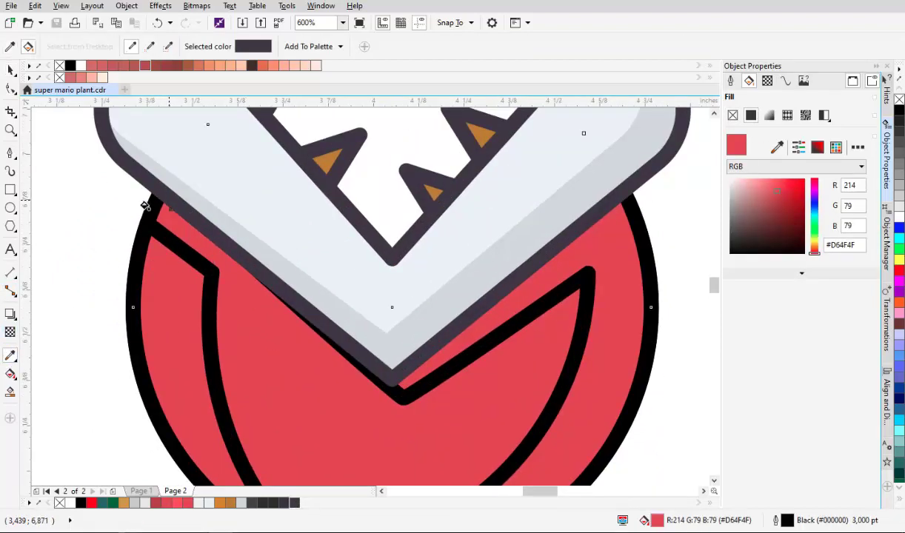
{"action": "scroll", "coordinate": [146, 207], "scroll_direction": "up", "scroll_amount": 1}
{"action": "scroll", "coordinate": [158, 206], "scroll_direction": "down", "scroll_amount": 3}
{"action": "key", "text": "space"}
Fill the head's left crescent with light pink #EB8181 and the right crescent with dark red #8C3636
{"action": "left_click", "coordinate": [206, 246]}
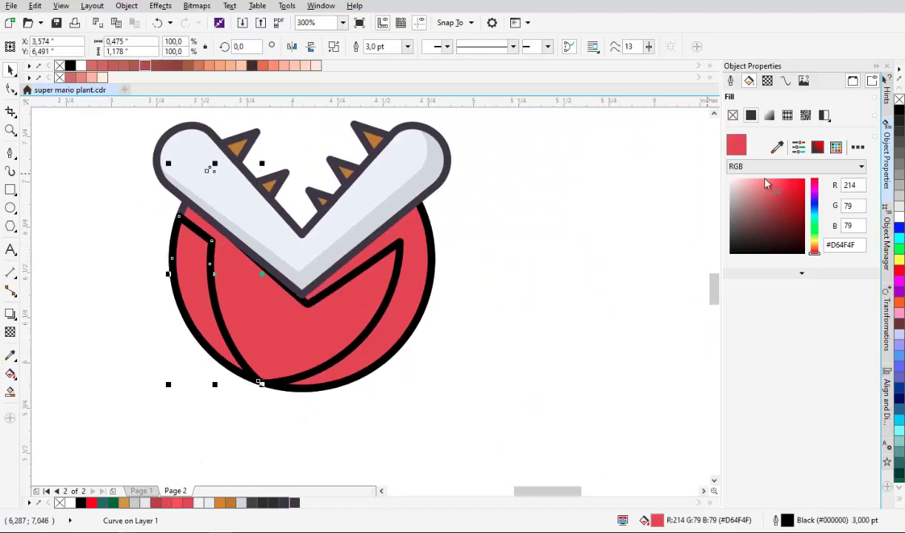
{"action": "left_click_drag", "start_coordinate": [765, 185], "coordinate": [780, 208]}
{"action": "left_click", "coordinate": [434, 256]}
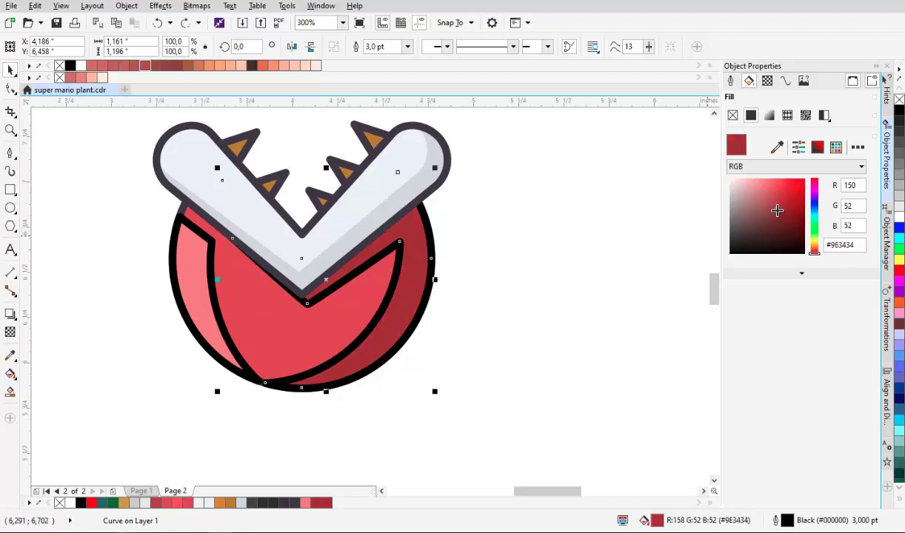
Remove the outlines from both the left and right crescents on the head
{"action": "left_click", "coordinate": [216, 299], "text": "shift"}
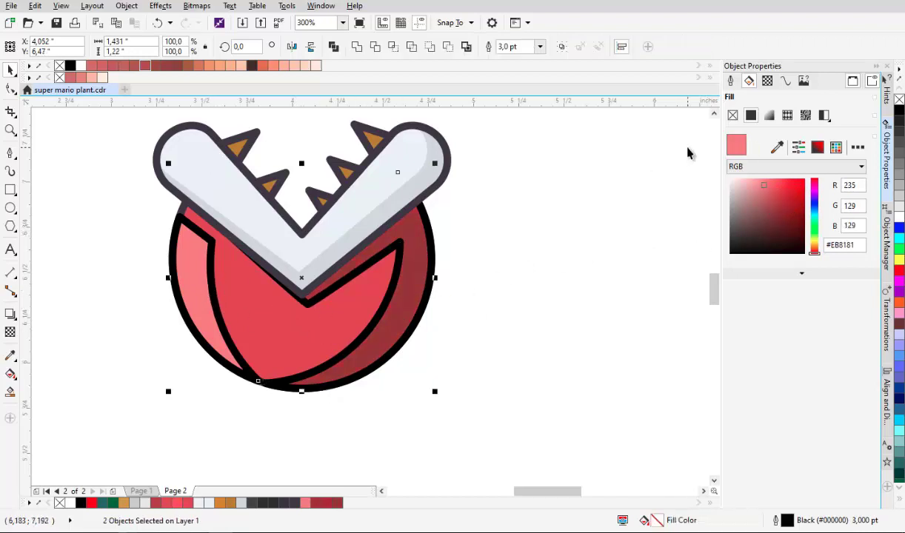
{"action": "left_click", "coordinate": [730, 82]}
{"action": "left_click", "coordinate": [805, 114]}
{"action": "left_click", "coordinate": [748, 127]}
{"action": "key", "text": "Escape"}
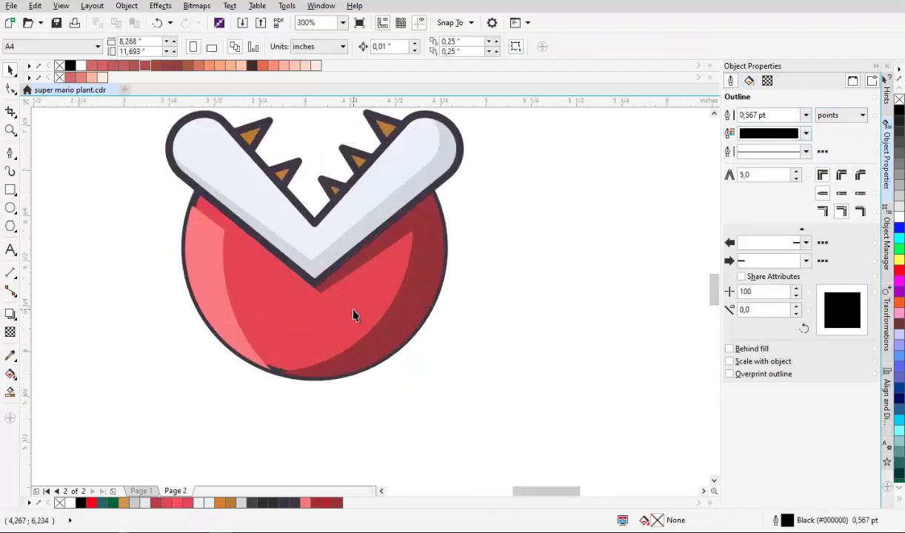
Convert the red head's outline to an object and place it in front of the pink left crescent
{"action": "left_click", "coordinate": [352, 313]}
{"action": "left_click", "coordinate": [126, 5]}
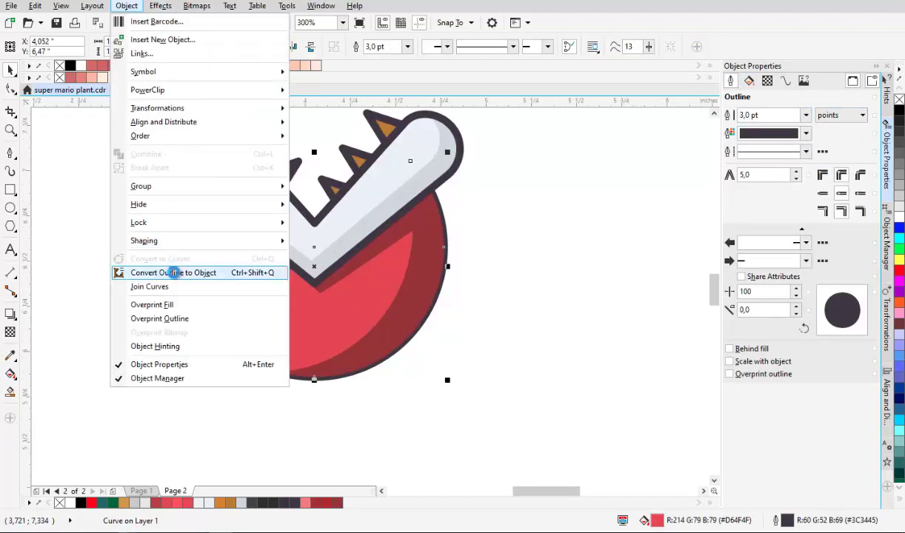
{"action": "left_click", "coordinate": [172, 271]}
{"action": "scroll", "coordinate": [275, 370], "scroll_direction": "up", "scroll_amount": 2}
{"action": "scroll", "coordinate": [275, 372], "scroll_direction": "up", "scroll_amount": 1}
{"action": "right_click", "coordinate": [276, 371]}
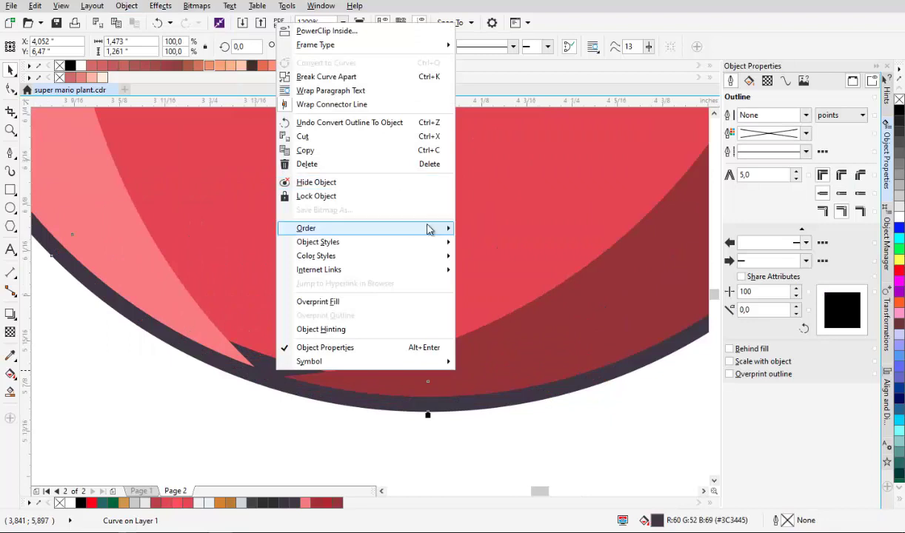
{"action": "mouse_move", "coordinate": [485, 228]}
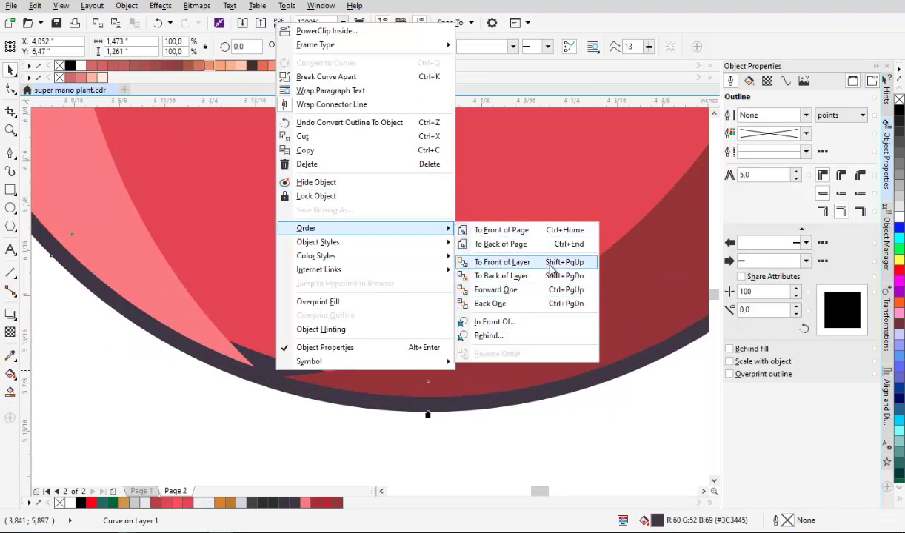
{"action": "left_click", "coordinate": [537, 321]}
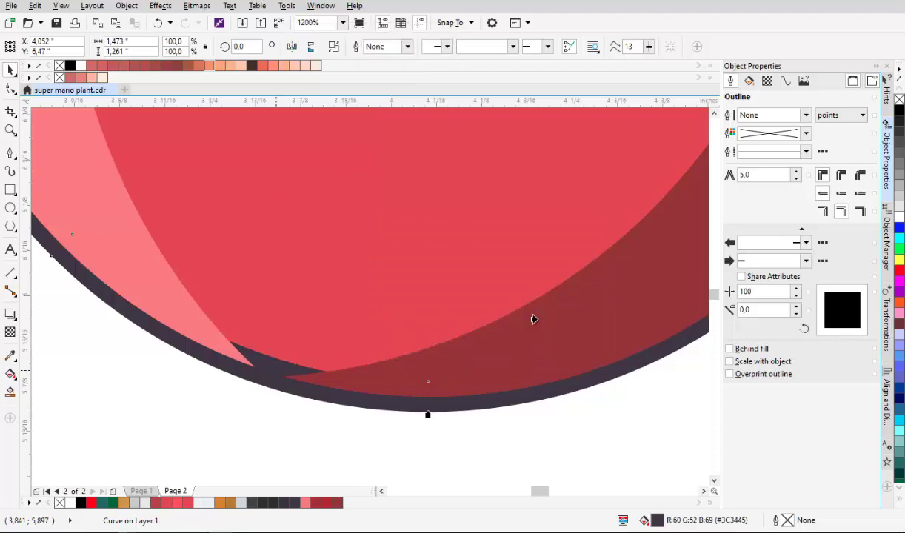
{"action": "left_click", "coordinate": [103, 251]}
Place the head's outline object in front of the dark red right crescent as well
{"action": "scroll", "coordinate": [267, 268], "scroll_direction": "down", "scroll_amount": 3}
{"action": "scroll", "coordinate": [225, 235], "scroll_direction": "up", "scroll_amount": 1}
{"action": "scroll", "coordinate": [247, 298], "scroll_direction": "up", "scroll_amount": 1}
{"action": "left_click_drag", "start_coordinate": [368, 356], "coordinate": [189, 348]}
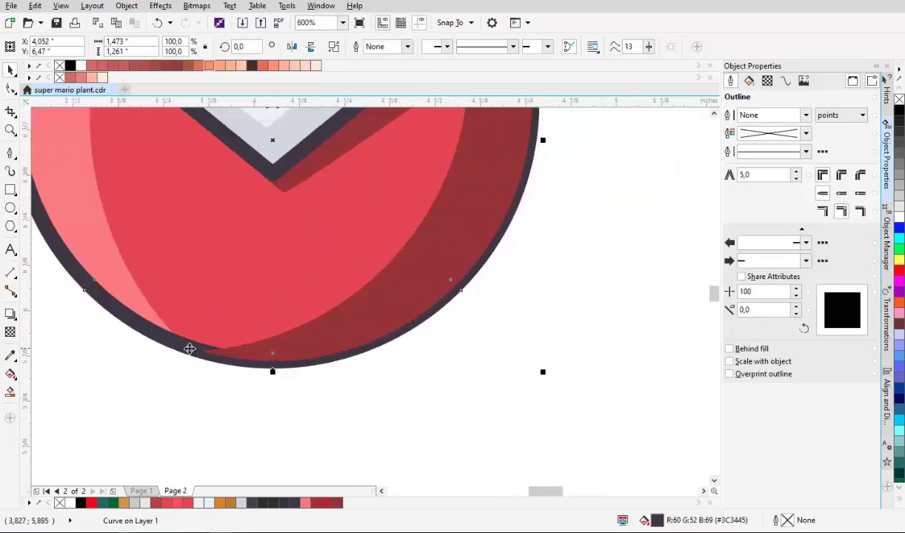
{"action": "right_click", "coordinate": [190, 347]}
{"action": "mouse_move", "coordinate": [324, 207]}
{"action": "left_click", "coordinate": [404, 299]}
{"action": "scroll", "coordinate": [472, 242], "scroll_direction": "down", "scroll_amount": 1}
{"action": "scroll", "coordinate": [471, 245], "scroll_direction": "down", "scroll_amount": 2}
{"action": "left_click", "coordinate": [454, 284]}
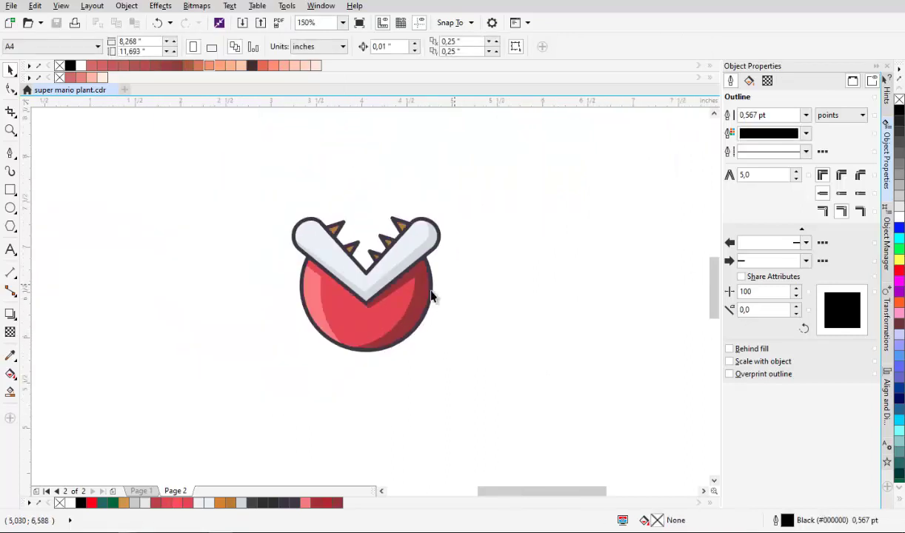
Lighten the right crescent's dark red fill slightly and save the drawing
{"action": "scroll", "coordinate": [450, 297], "scroll_direction": "up", "scroll_amount": 2}
{"action": "left_click", "coordinate": [380, 315]}
{"action": "left_click", "coordinate": [749, 81]}
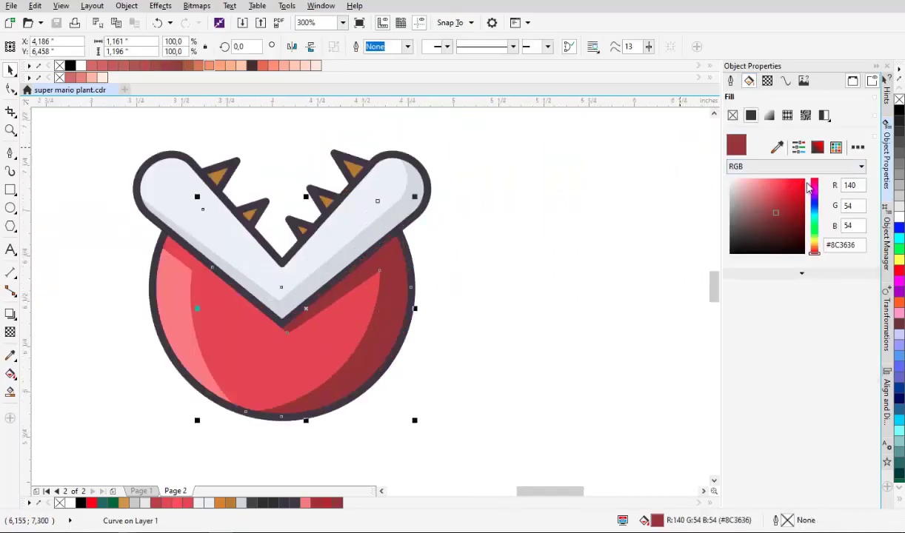
{"action": "left_click", "coordinate": [774, 206]}
{"action": "left_click", "coordinate": [497, 237]}
{"action": "scroll", "coordinate": [498, 236], "scroll_direction": "down", "scroll_amount": 1}
{"action": "scroll", "coordinate": [473, 261], "scroll_direction": "up", "scroll_amount": 1}
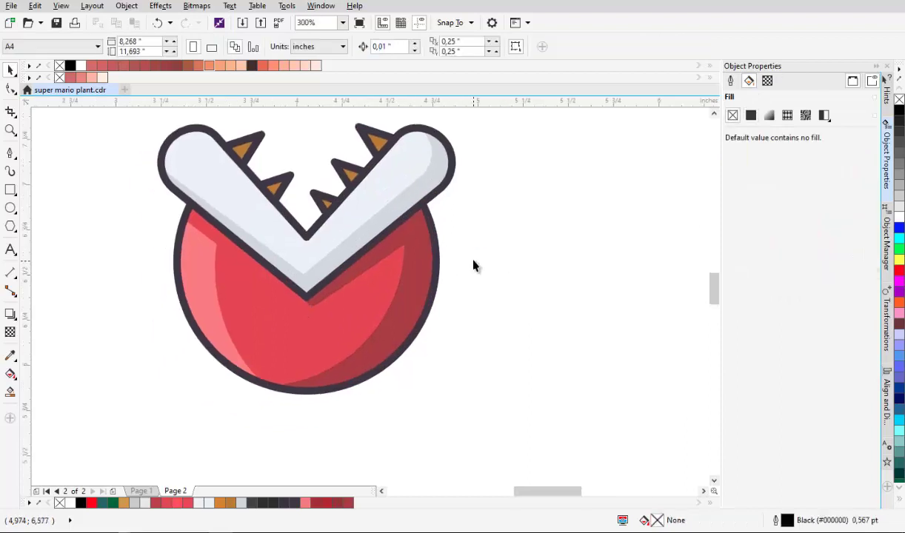
{"action": "left_click_drag", "start_coordinate": [217, 265], "coordinate": [230, 259]}
{"action": "key", "text": "ctrl+s"}
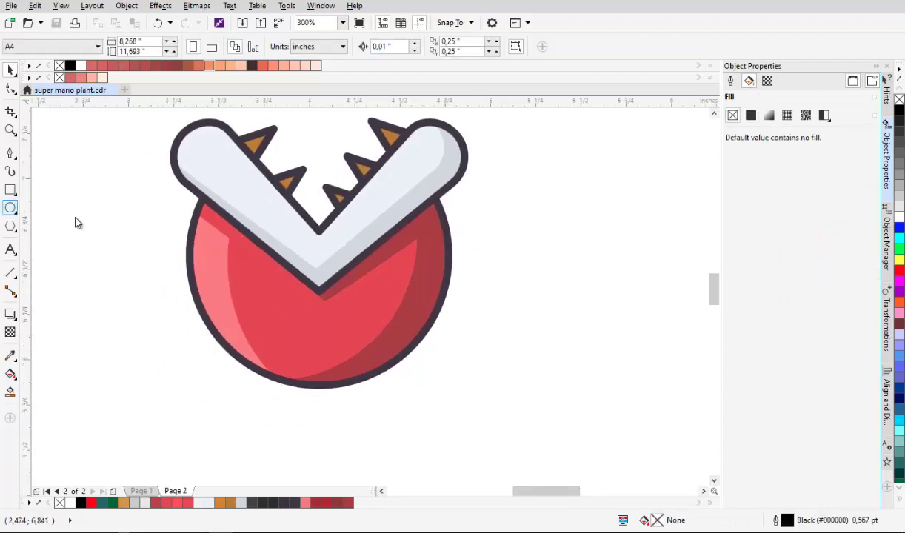
Draw a circle about 0.37 inches wide on the head's upper left and one about 0.18 inches wide below it
{"action": "left_click_drag", "start_coordinate": [213, 206], "coordinate": [265, 253]}
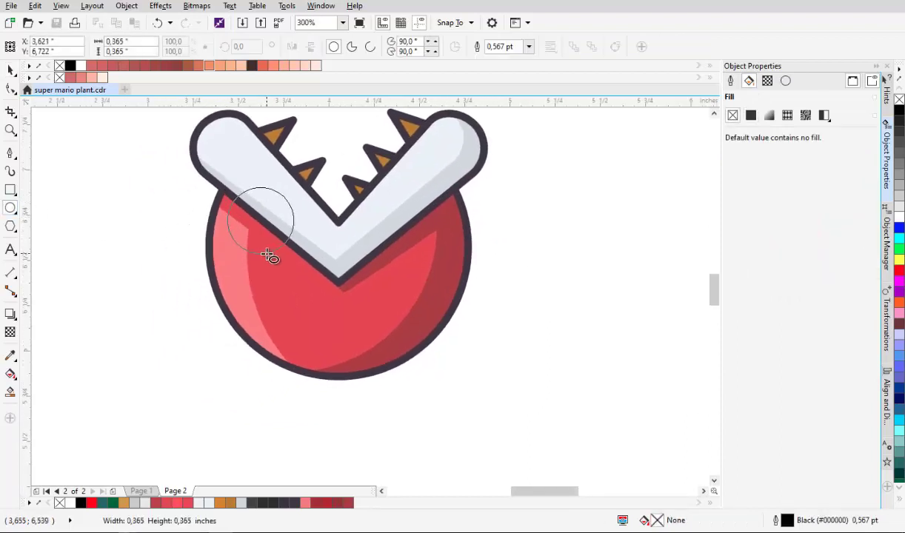
{"action": "scroll", "coordinate": [266, 254], "scroll_direction": "up", "scroll_amount": 1}
{"action": "left_click", "coordinate": [194, 232]}
{"action": "mouse_move", "coordinate": [232, 262]}
{"action": "left_mouse_down"}
{"action": "mouse_move", "coordinate": [247, 219]}
{"action": "mouse_move", "coordinate": [205, 225]}
{"action": "mouse_move", "coordinate": [267, 296]}
{"action": "left_mouse_up"}
{"action": "scroll", "coordinate": [244, 204], "scroll_direction": "down", "scroll_amount": 1}
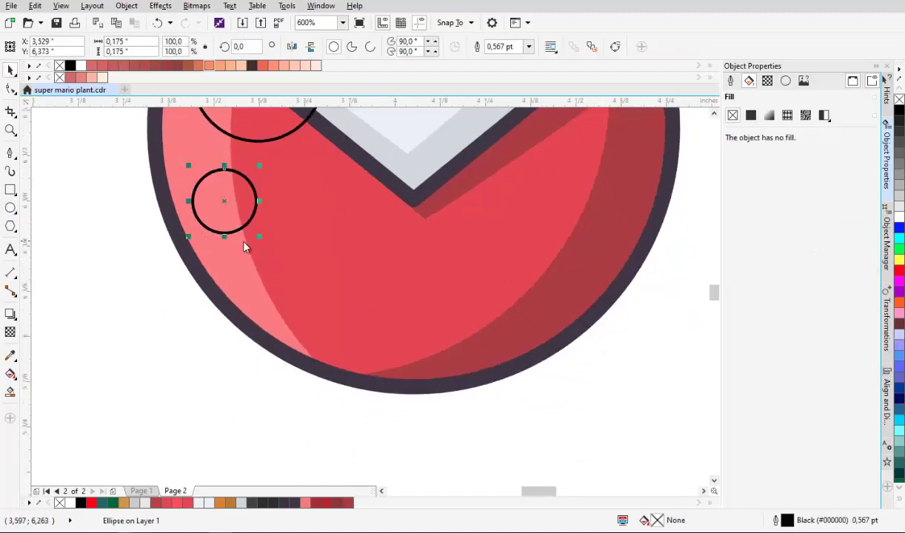
Draw circles about 0.37 inches wide at the head's lower left, 0.25 inches at the bottom and 0.26 inches below the mouth's tip
{"action": "left_click_drag", "start_coordinate": [205, 248], "coordinate": [345, 388]}
{"action": "left_click_drag", "start_coordinate": [395, 314], "coordinate": [493, 413]}
{"action": "scroll", "coordinate": [387, 224], "scroll_direction": "up", "scroll_amount": 1}
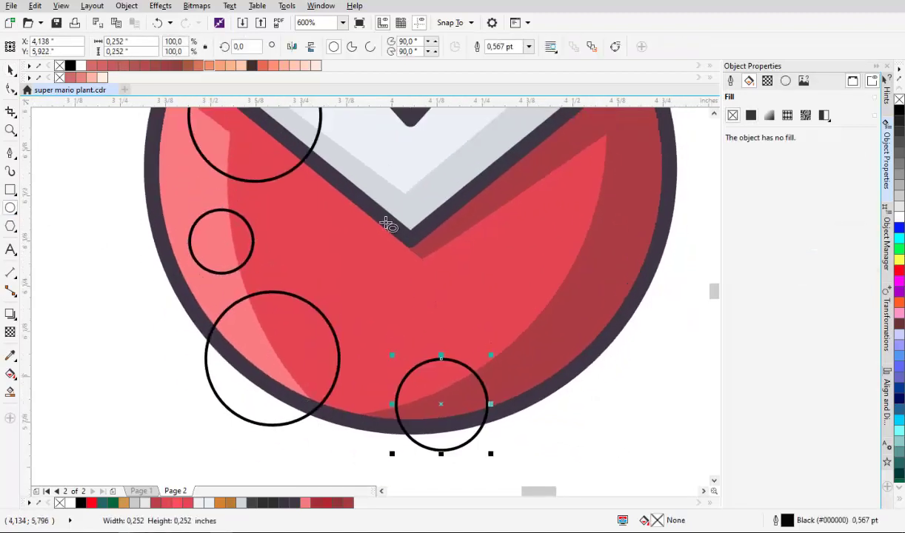
{"action": "left_click_drag", "start_coordinate": [359, 224], "coordinate": [406, 317]}
{"action": "key", "text": "space"}
{"action": "left_click_drag", "start_coordinate": [404, 291], "coordinate": [381, 300]}
Draw three more circles on the head's right half: an inner one, one about 0.26 inches wide at the right edge and one 0.4 inches at the lower right
{"action": "left_click_drag", "start_coordinate": [274, 263], "coordinate": [326, 347]}
{"action": "left_click_drag", "start_coordinate": [558, 295], "coordinate": [487, 318]}
{"action": "key", "text": "space"}
{"action": "left_click_drag", "start_coordinate": [456, 228], "coordinate": [513, 314]}
{"action": "left_click_drag", "start_coordinate": [612, 239], "coordinate": [564, 317]}
{"action": "left_click_drag", "start_coordinate": [519, 209], "coordinate": [582, 298]}
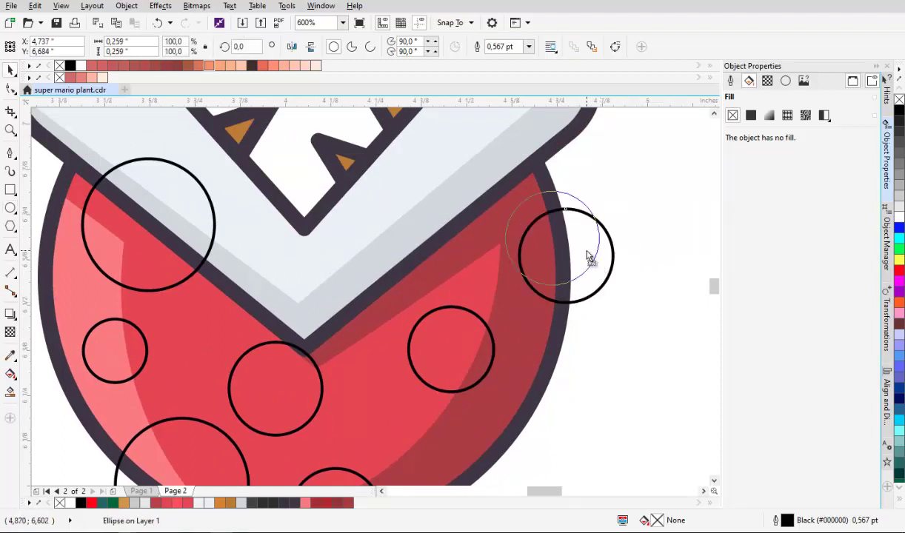
{"action": "scroll", "coordinate": [426, 305], "scroll_direction": "down", "scroll_amount": 4}
{"action": "left_click_drag", "start_coordinate": [409, 283], "coordinate": [526, 352]}
{"action": "scroll", "coordinate": [473, 312], "scroll_direction": "down", "scroll_amount": 1}
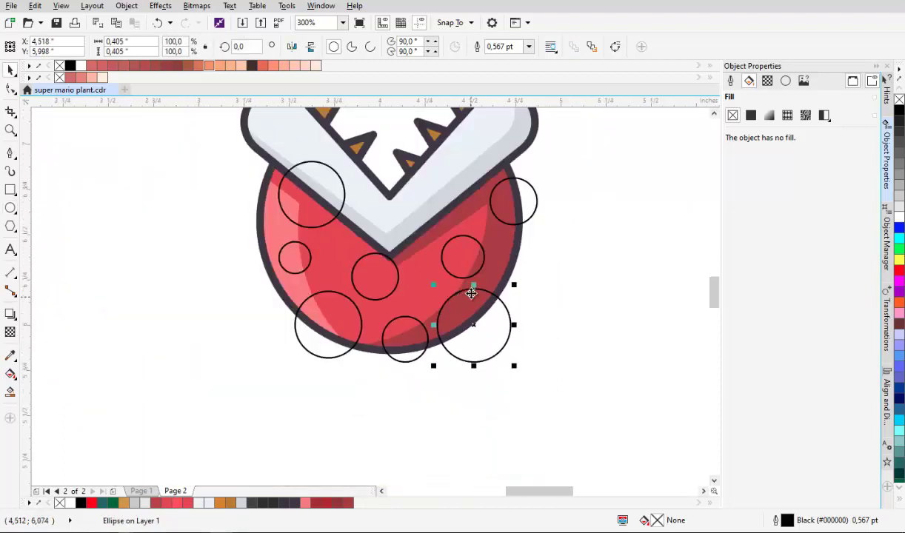
Select all eight spot circles on the head and set their outline width to 3 pt
{"action": "left_click", "coordinate": [460, 273], "text": "shift"}
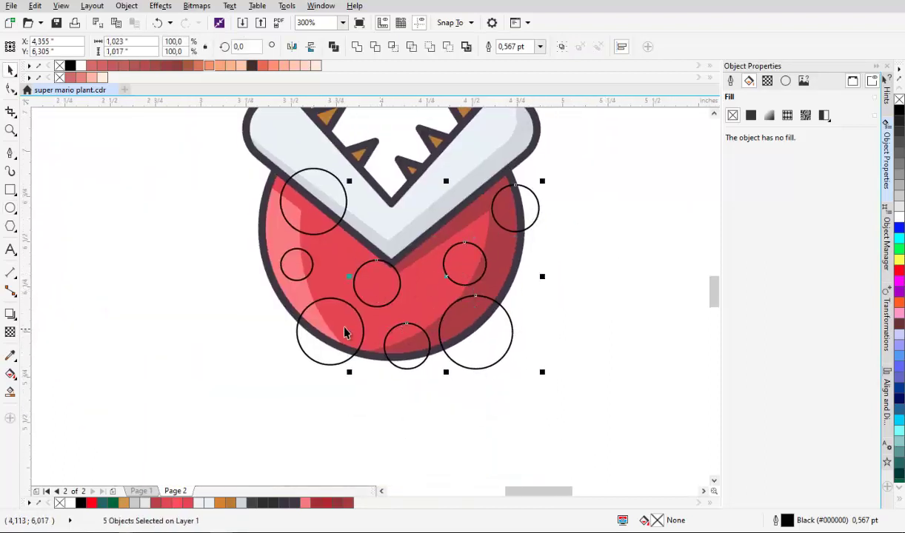
{"action": "left_click", "coordinate": [310, 234], "text": "shift"}
{"action": "scroll", "coordinate": [309, 235], "scroll_direction": "up", "scroll_amount": 1}
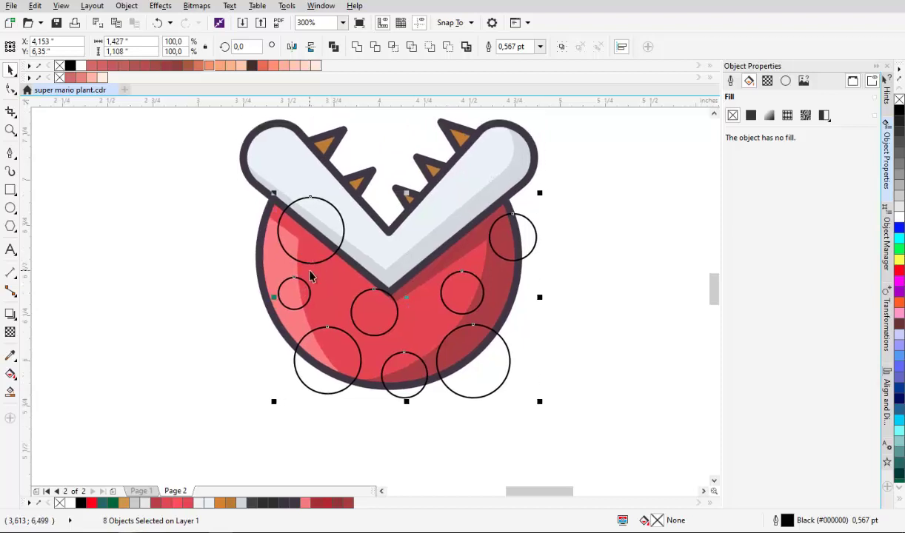
{"action": "scroll", "coordinate": [334, 270], "scroll_direction": "up", "scroll_amount": 2}
{"action": "left_click", "coordinate": [539, 48]}
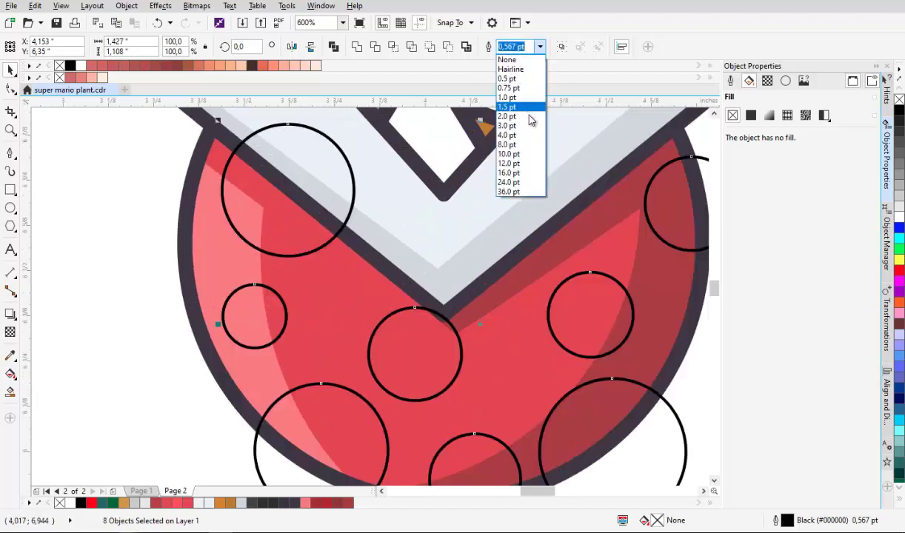
{"action": "left_click", "coordinate": [507, 126]}
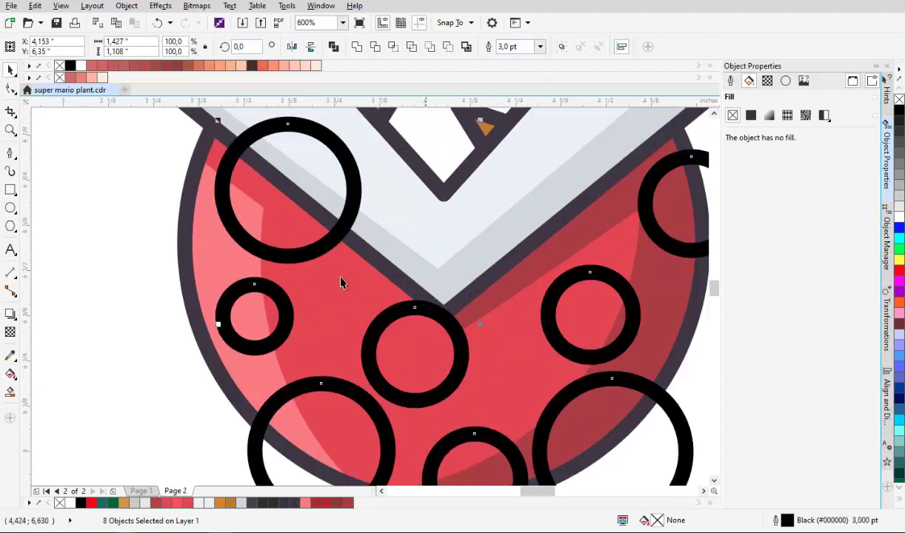
Match the spots' outline color to the artwork's dark purple outline, #3C3445
{"action": "left_click_drag", "start_coordinate": [341, 283], "coordinate": [269, 274]}
{"action": "left_click", "coordinate": [730, 83]}
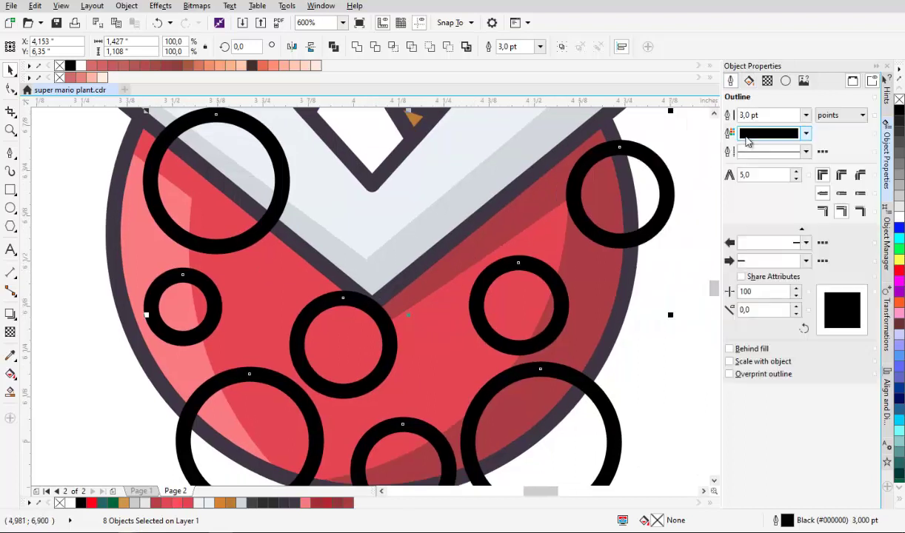
{"action": "left_click", "coordinate": [804, 134]}
{"action": "left_click", "coordinate": [804, 165]}
{"action": "left_click", "coordinate": [608, 292]}
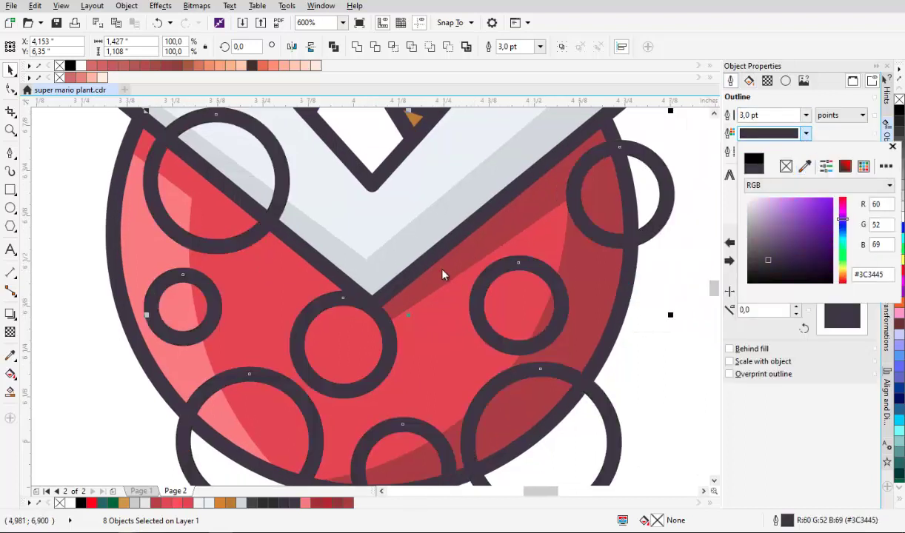
Give the eight spots a uniform fill in the mouth's pale color, #EBF1F5
{"action": "left_click", "coordinate": [748, 81]}
{"action": "left_click", "coordinate": [749, 115]}
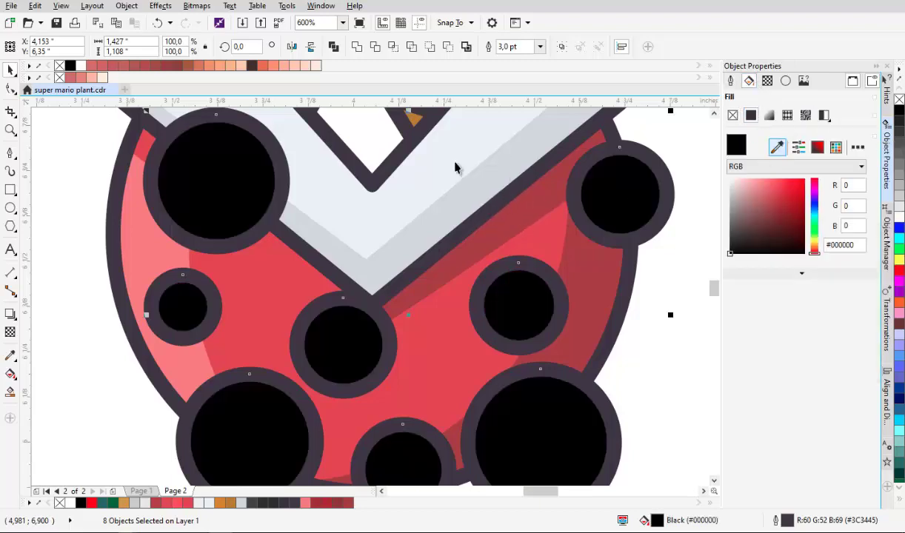
{"action": "left_click", "coordinate": [455, 167]}
{"action": "scroll", "coordinate": [392, 308], "scroll_direction": "down", "scroll_amount": 2}
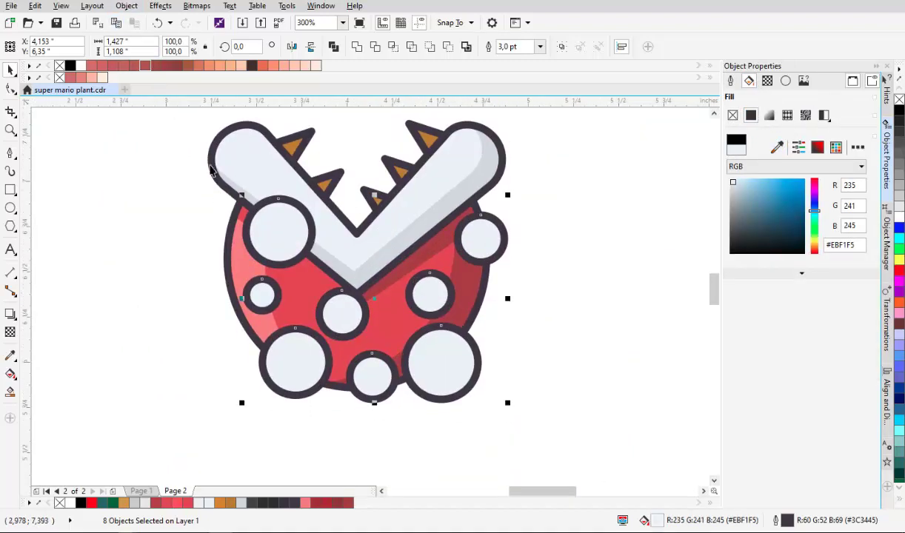
Add the pink left crescent and dark red right shading to the spot selection and PowerClip them all inside the red head
{"action": "scroll", "coordinate": [258, 262], "scroll_direction": "up", "scroll_amount": 1}
{"action": "left_click", "coordinate": [229, 260], "text": "shift"}
{"action": "left_click_drag", "start_coordinate": [507, 264], "coordinate": [212, 272]}
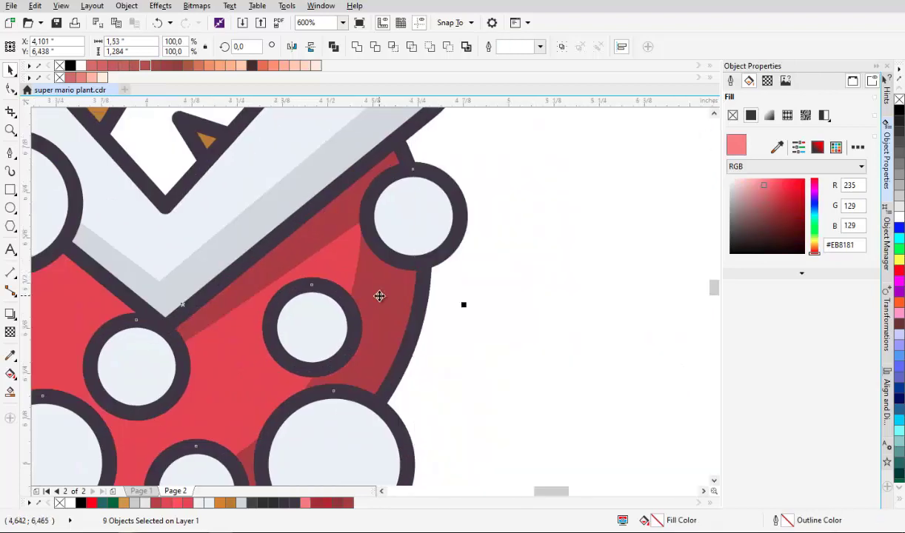
{"action": "left_click", "coordinate": [379, 295], "text": "shift"}
{"action": "left_click_drag", "start_coordinate": [315, 296], "coordinate": [527, 240]}
{"action": "right_click", "coordinate": [333, 294]}
{"action": "left_click", "coordinate": [395, 3]}
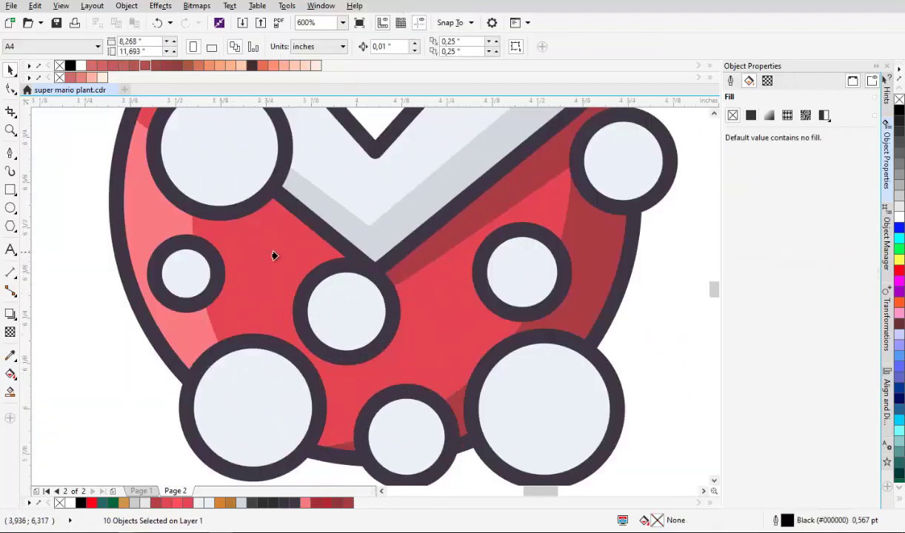
{"action": "left_click", "coordinate": [273, 254]}
{"action": "scroll", "coordinate": [330, 359], "scroll_direction": "down", "scroll_amount": 2}
{"action": "left_click", "coordinate": [506, 300]}
{"action": "scroll", "coordinate": [506, 300], "scroll_direction": "down", "scroll_amount": 2}
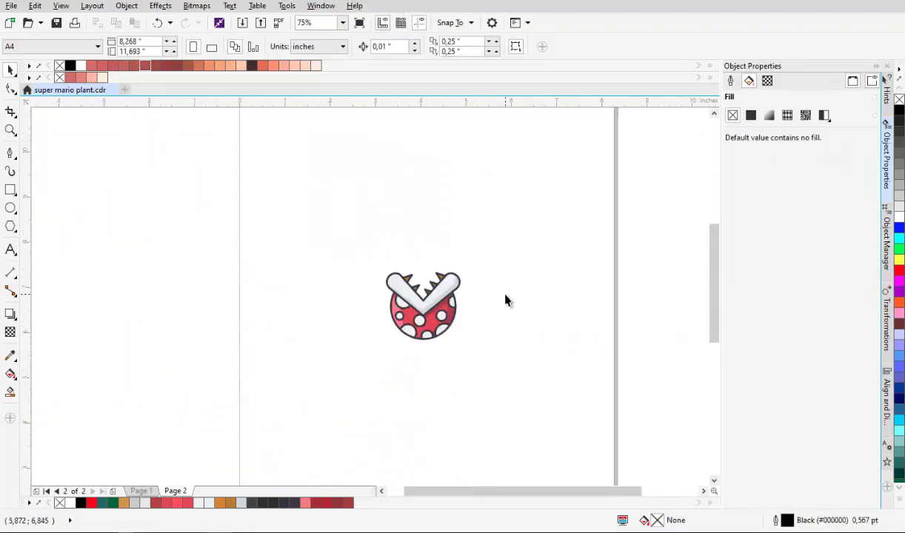
Open the head's PowerClip contents for editing and delete the large lower-right spot
{"action": "scroll", "coordinate": [480, 337], "scroll_direction": "up", "scroll_amount": 4}
{"action": "left_click", "coordinate": [351, 245]}
{"action": "scroll", "coordinate": [359, 248], "scroll_direction": "up", "scroll_amount": 1}
{"action": "right_click", "coordinate": [364, 253]}
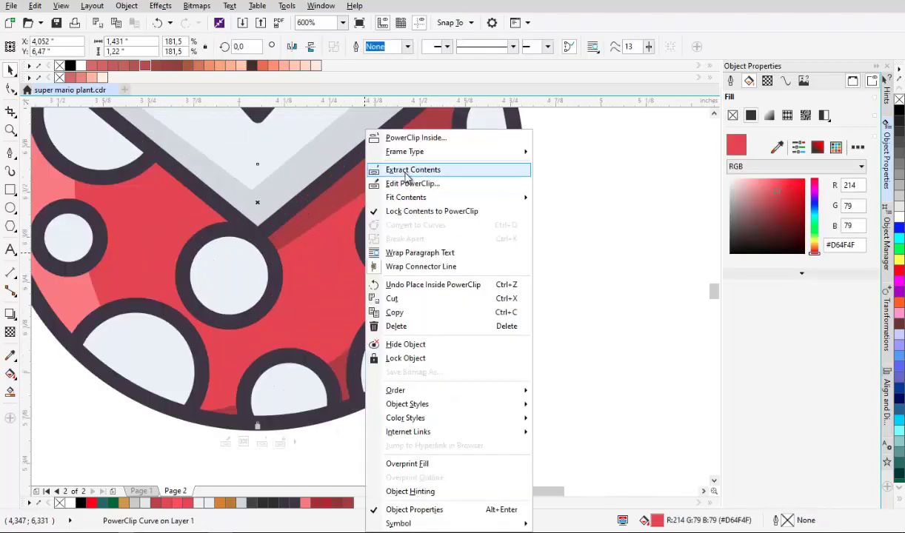
{"action": "left_click", "coordinate": [391, 182]}
{"action": "scroll", "coordinate": [541, 282], "scroll_direction": "down", "scroll_amount": 1}
{"action": "scroll", "coordinate": [521, 294], "scroll_direction": "up", "scroll_amount": 1}
{"action": "left_click", "coordinate": [527, 345]}
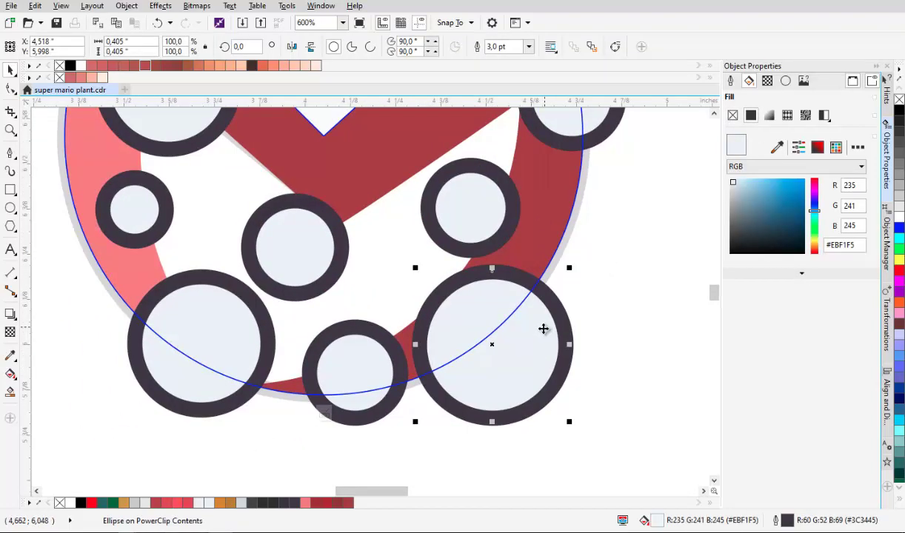
{"action": "key", "text": "Delete"}
Enlarge the inner right spot slightly and shift it down and right over the dark red shading
{"action": "left_click_drag", "start_coordinate": [485, 216], "coordinate": [509, 258]}
{"action": "scroll", "coordinate": [546, 256], "scroll_direction": "down", "scroll_amount": 1}
{"action": "scroll", "coordinate": [546, 245], "scroll_direction": "up", "scroll_amount": 1}
{"action": "left_click_drag", "start_coordinate": [549, 218], "coordinate": [551, 220]}
{"action": "left_click_drag", "start_coordinate": [444, 266], "coordinate": [430, 252]}
{"action": "scroll", "coordinate": [426, 256], "scroll_direction": "down", "scroll_amount": 1}
{"action": "scroll", "coordinate": [377, 225], "scroll_direction": "up", "scroll_amount": 1}
{"action": "left_click_drag", "start_coordinate": [360, 293], "coordinate": [408, 238]}
{"action": "scroll", "coordinate": [311, 334], "scroll_direction": "down", "scroll_amount": 1}
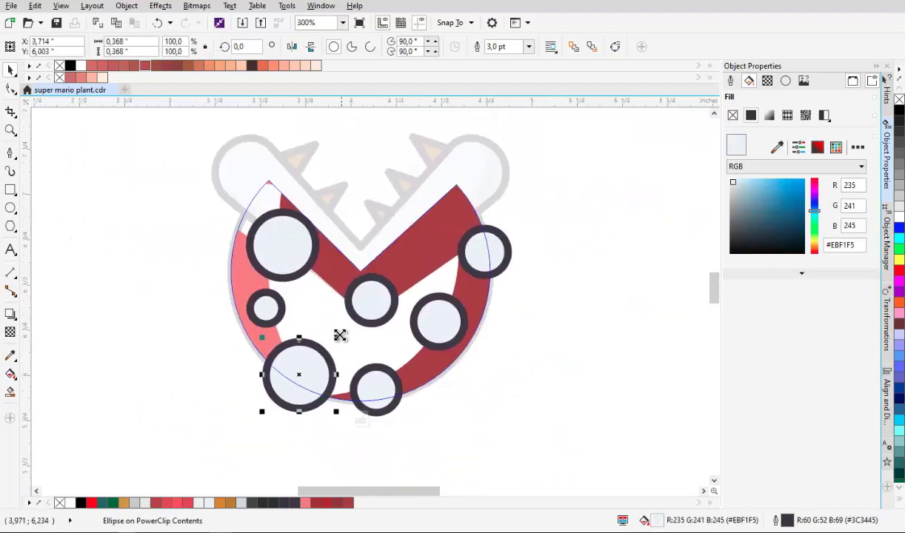
Shrink the lower-left spot to about 0.243 inches across and reposition it at the head's edge, and shrink and raise the bottom spot
{"action": "left_click_drag", "start_coordinate": [339, 336], "coordinate": [327, 348]}
{"action": "left_click_drag", "start_coordinate": [322, 371], "coordinate": [338, 347]}
{"action": "scroll", "coordinate": [383, 375], "scroll_direction": "up", "scroll_amount": 1}
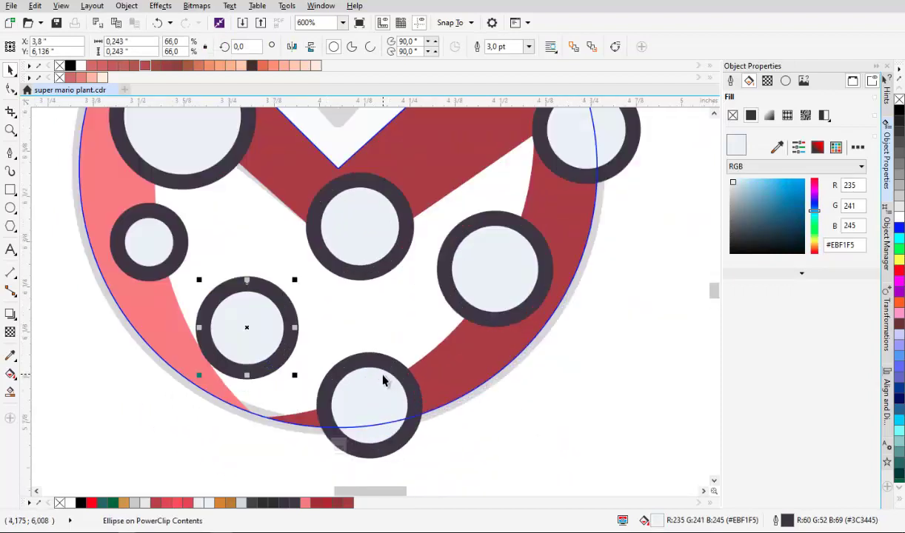
{"action": "left_click_drag", "start_coordinate": [382, 380], "coordinate": [424, 351]}
{"action": "left_click_drag", "start_coordinate": [391, 357], "coordinate": [406, 337]}
{"action": "left_click_drag", "start_coordinate": [272, 318], "coordinate": [244, 380]}
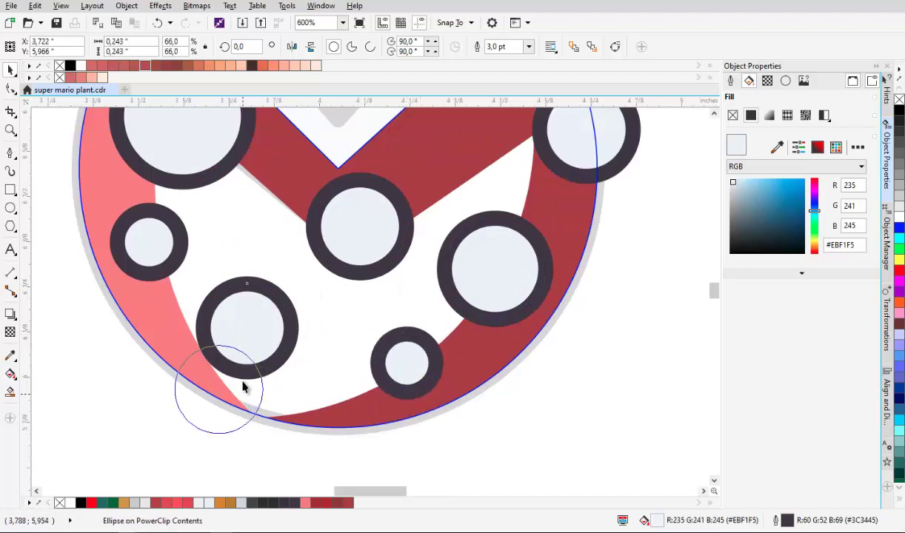
Adjust the positions of the upper-left and right-edge spots and finish editing the head's PowerClip
{"action": "mouse_move", "coordinate": [348, 259]}
{"action": "left_mouse_down"}
{"action": "mouse_move", "coordinate": [369, 289]}
{"action": "mouse_move", "coordinate": [350, 276]}
{"action": "left_mouse_up"}
{"action": "left_click_drag", "start_coordinate": [295, 191], "coordinate": [368, 322]}
{"action": "left_click_drag", "start_coordinate": [305, 285], "coordinate": [271, 277]}
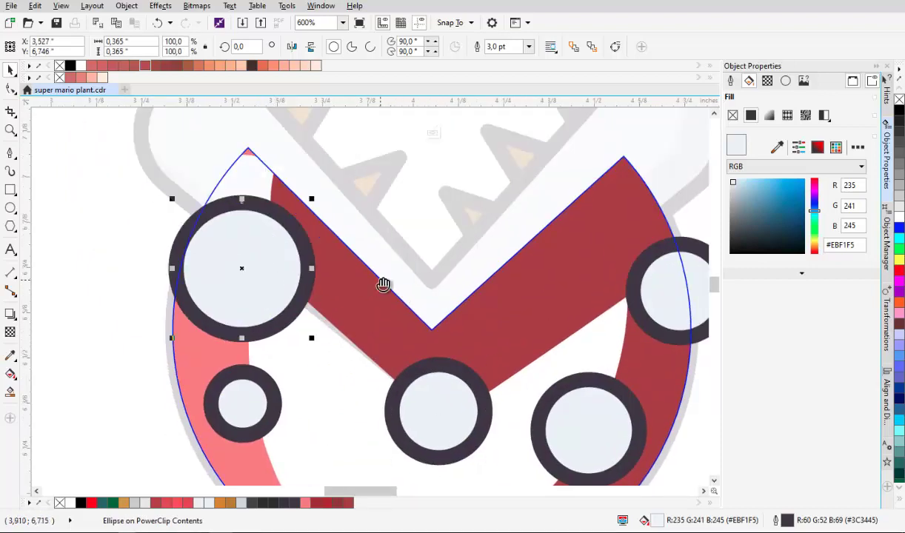
{"action": "left_click_drag", "start_coordinate": [384, 285], "coordinate": [358, 285]}
{"action": "left_click_drag", "start_coordinate": [640, 276], "coordinate": [626, 262]}
{"action": "right_click", "coordinate": [419, 397]}
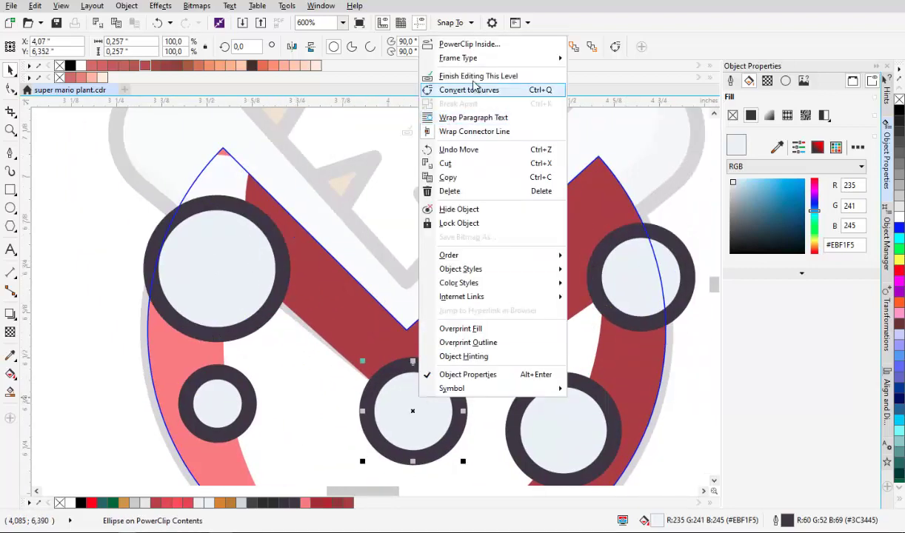
{"action": "left_click", "coordinate": [468, 75]}
{"action": "scroll", "coordinate": [370, 291], "scroll_direction": "down", "scroll_amount": 2}
{"action": "left_click", "coordinate": [561, 282]}
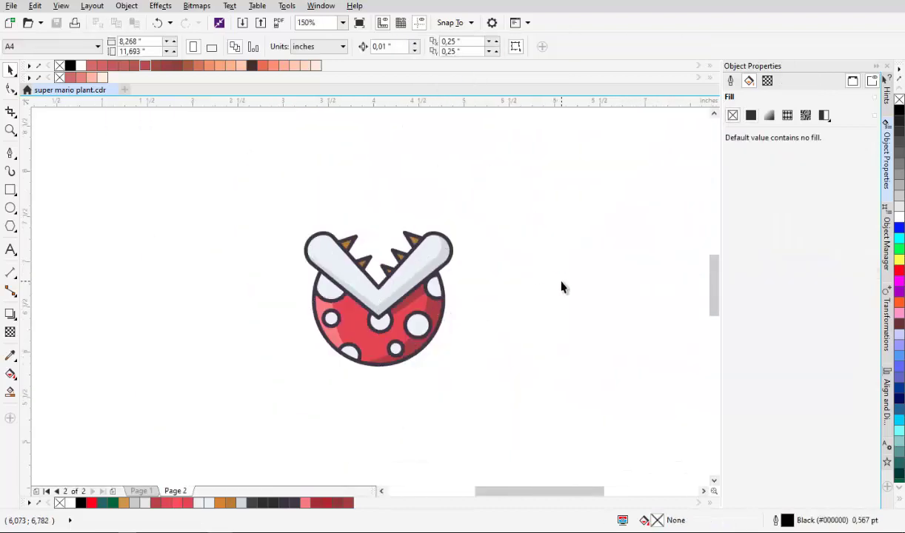
Draw a tall rectangle as the stem below the head, about 0.215 inches wide and 1.74 inches high
{"action": "left_click_drag", "start_coordinate": [561, 281], "coordinate": [512, 225]}
{"action": "scroll", "coordinate": [437, 275], "scroll_direction": "down", "scroll_amount": 1}
{"action": "scroll", "coordinate": [403, 282], "scroll_direction": "up", "scroll_amount": 1}
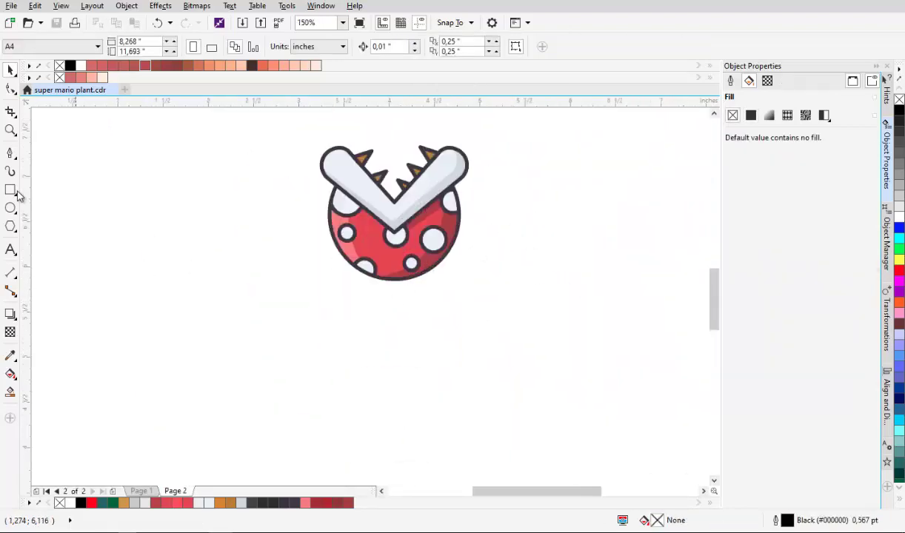
{"action": "scroll", "coordinate": [403, 301], "scroll_direction": "up", "scroll_amount": 1}
{"action": "key", "text": "F6"}
{"action": "left_click_drag", "start_coordinate": [344, 198], "coordinate": [401, 449]}
{"action": "key", "text": "space"}
{"action": "left_click_drag", "start_coordinate": [402, 289], "coordinate": [392, 290]}
{"action": "left_click_drag", "start_coordinate": [369, 289], "coordinate": [390, 319]}
{"action": "scroll", "coordinate": [392, 320], "scroll_direction": "down", "scroll_amount": 1}
{"action": "scroll", "coordinate": [393, 228], "scroll_direction": "up", "scroll_amount": 1}
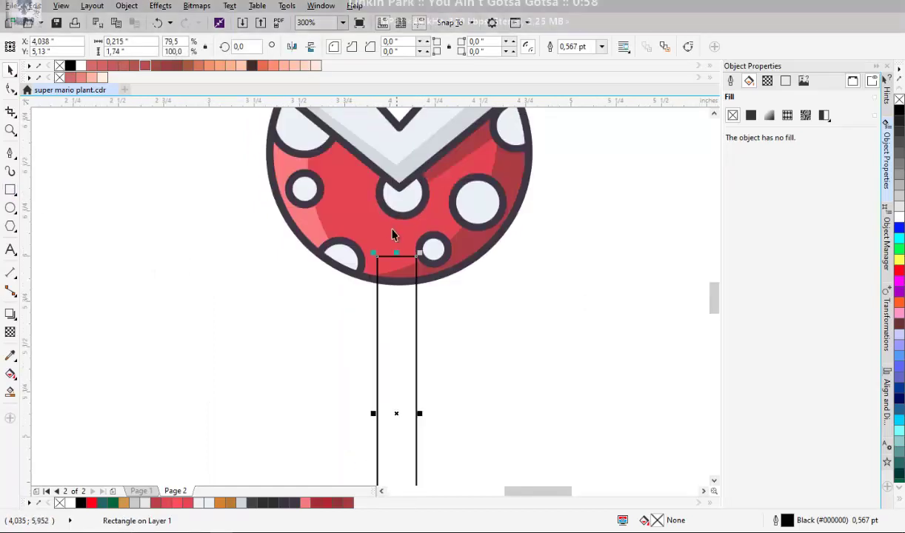
Center the stem rectangle horizontally on the head and narrow it evenly to about 0.164 inches
{"action": "left_click", "coordinate": [397, 226], "text": "shift"}
{"action": "left_click", "coordinate": [886, 385]}
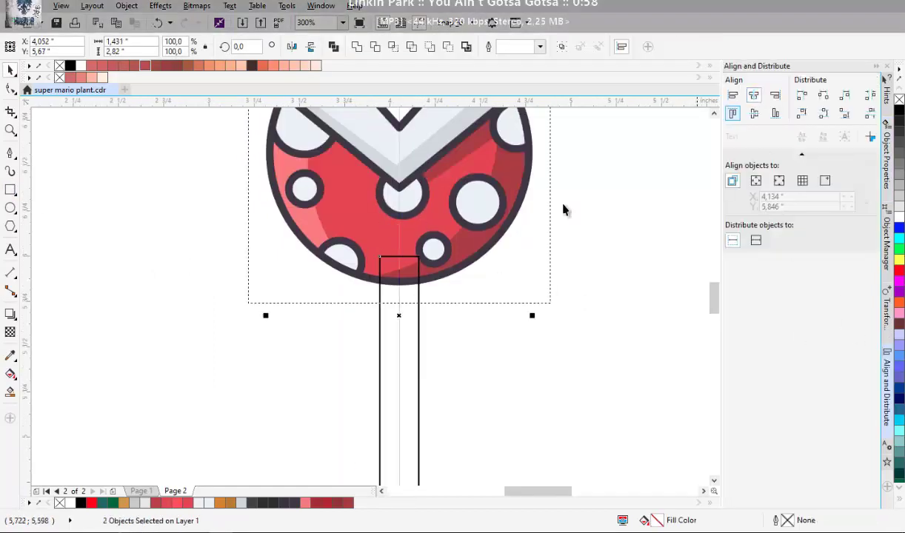
{"action": "left_click", "coordinate": [400, 333]}
{"action": "scroll", "coordinate": [404, 331], "scroll_direction": "down", "scroll_amount": 1}
{"action": "scroll", "coordinate": [412, 328], "scroll_direction": "up", "scroll_amount": 3}
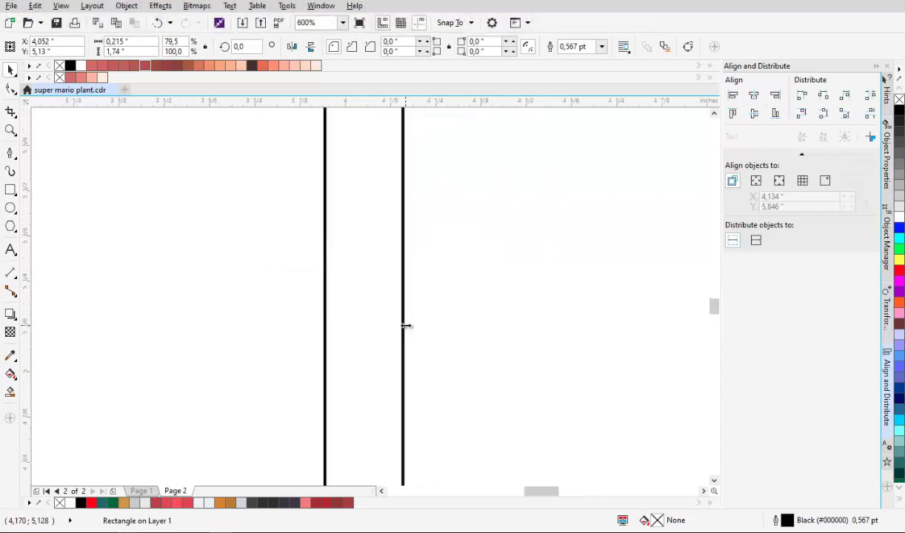
{"action": "left_click_drag", "start_coordinate": [404, 327], "coordinate": [394, 325]}
Place the stem rectangle behind the red head
{"action": "scroll", "coordinate": [385, 311], "scroll_direction": "down", "scroll_amount": 2}
{"action": "right_click", "coordinate": [373, 295]}
{"action": "mouse_move", "coordinate": [482, 391]}
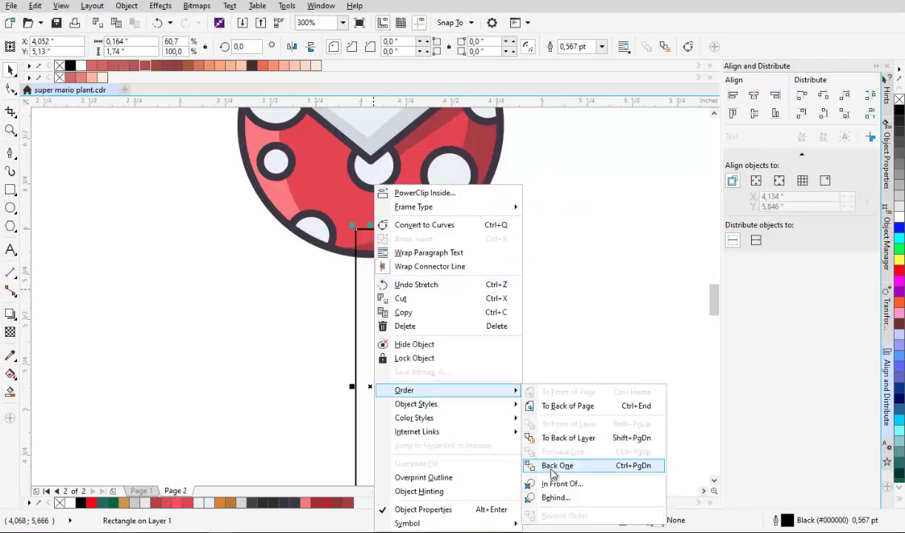
{"action": "left_click", "coordinate": [522, 435]}
{"action": "left_click_drag", "start_coordinate": [559, 391], "coordinate": [569, 435]}
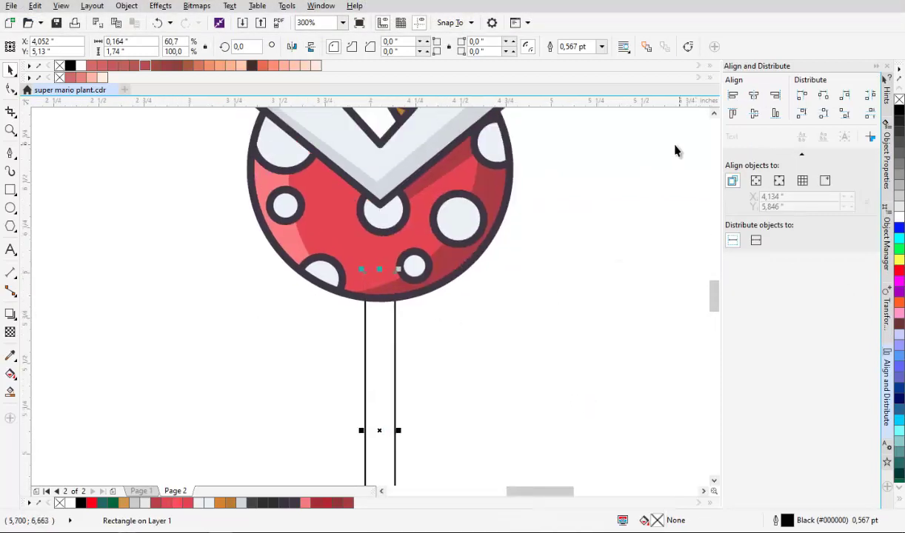
Set the stem rectangle's outline width to 3 pt
{"action": "left_click", "coordinate": [889, 181]}
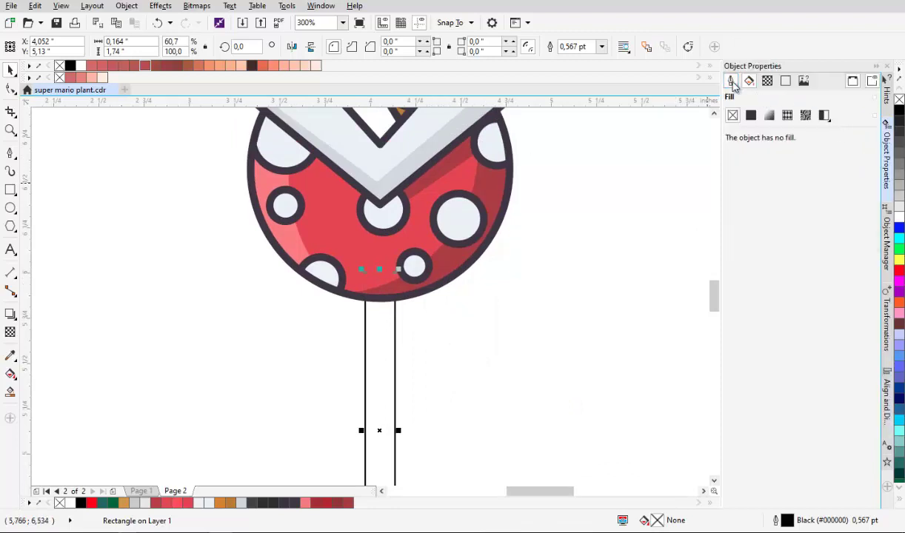
{"action": "left_click", "coordinate": [731, 82]}
{"action": "left_click", "coordinate": [806, 115]}
{"action": "left_click", "coordinate": [768, 196]}
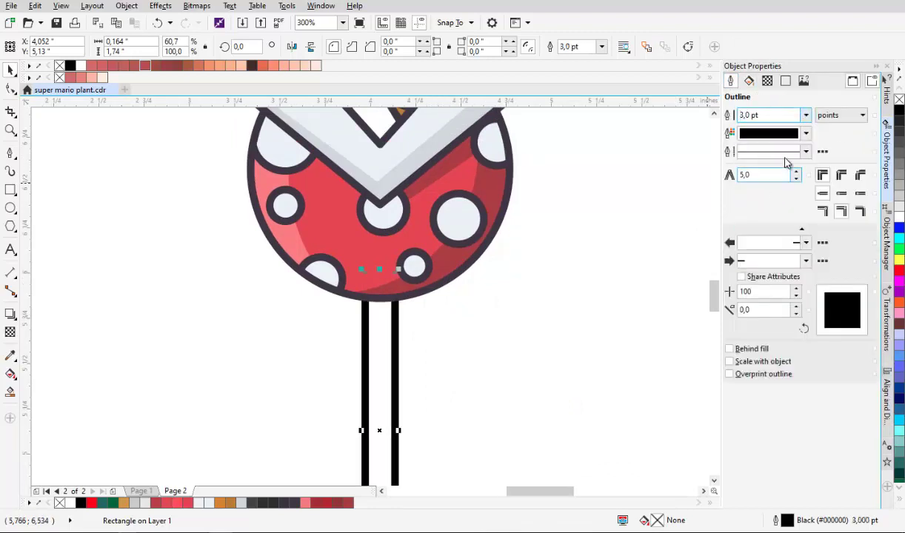
{"action": "left_click", "coordinate": [462, 302]}
{"action": "scroll", "coordinate": [459, 296], "scroll_direction": "down", "scroll_amount": 1}
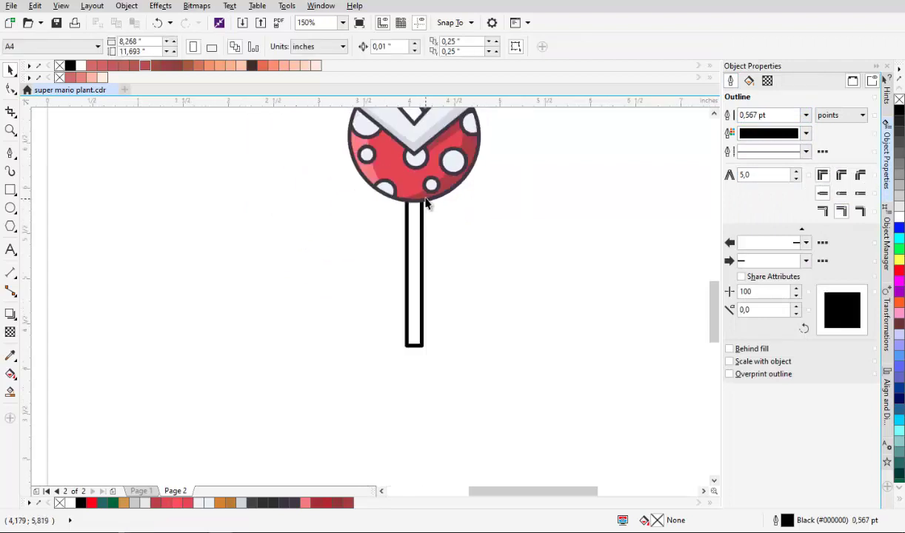
Draw a rectangle about 0.27 by 0.19 inches over the stem's top and round its corners to about 0.041 inches
{"action": "scroll", "coordinate": [424, 194], "scroll_direction": "up", "scroll_amount": 2}
{"action": "scroll", "coordinate": [286, 158], "scroll_direction": "up", "scroll_amount": 3}
{"action": "left_click_drag", "start_coordinate": [281, 142], "coordinate": [526, 283]}
{"action": "left_click", "coordinate": [10, 89]}
{"action": "left_click_drag", "start_coordinate": [526, 141], "coordinate": [493, 144]}
{"action": "left_click_drag", "start_coordinate": [509, 253], "coordinate": [519, 267]}
{"action": "left_click_drag", "start_coordinate": [536, 226], "coordinate": [513, 225]}
Align the rounded rectangle's horizontal center with the stem
{"action": "left_click", "coordinate": [468, 331], "text": "shift"}
{"action": "key", "text": "ctrl+shift+a"}
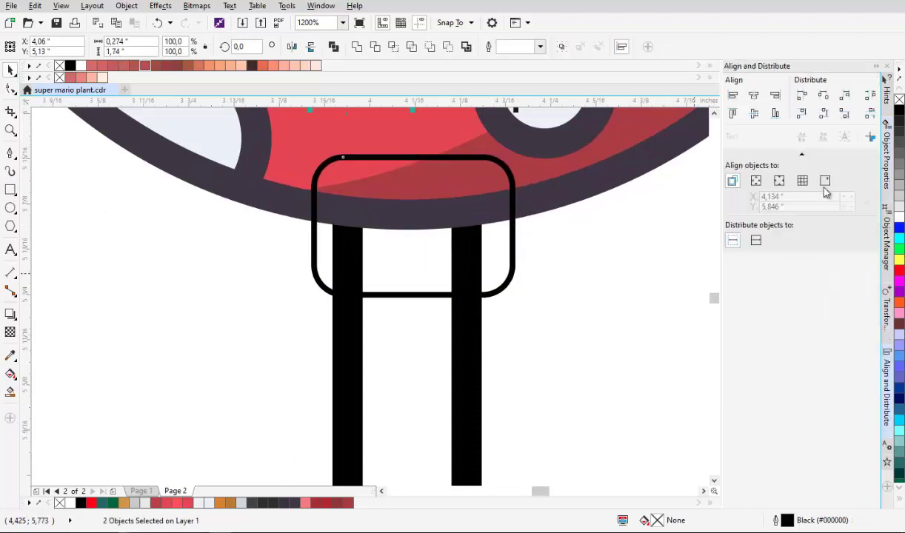
{"action": "left_click", "coordinate": [755, 95]}
Place the rounded rectangle behind the head and set its outline width to 3 pt
{"action": "left_click", "coordinate": [495, 247]}
{"action": "right_click", "coordinate": [495, 246]}
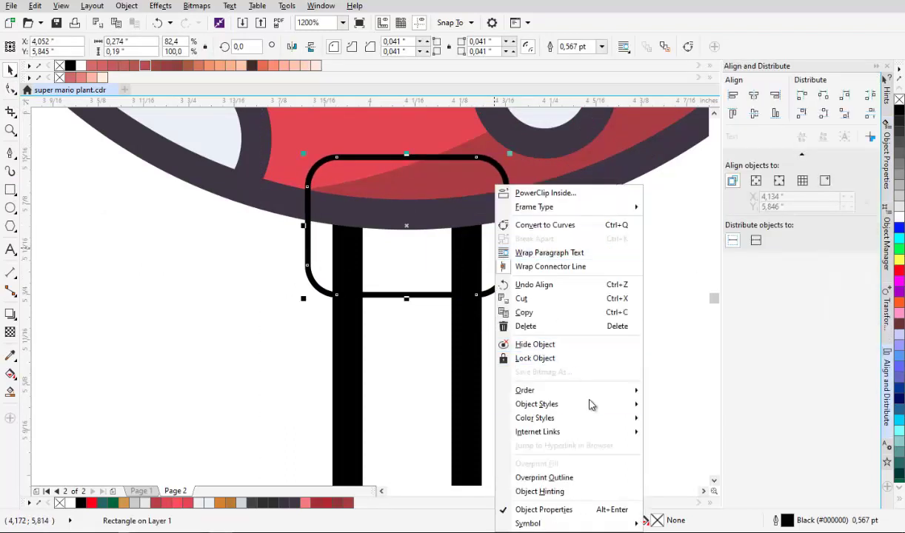
{"action": "mouse_move", "coordinate": [611, 393]}
{"action": "left_click", "coordinate": [686, 499]}
{"action": "left_click", "coordinate": [505, 242]}
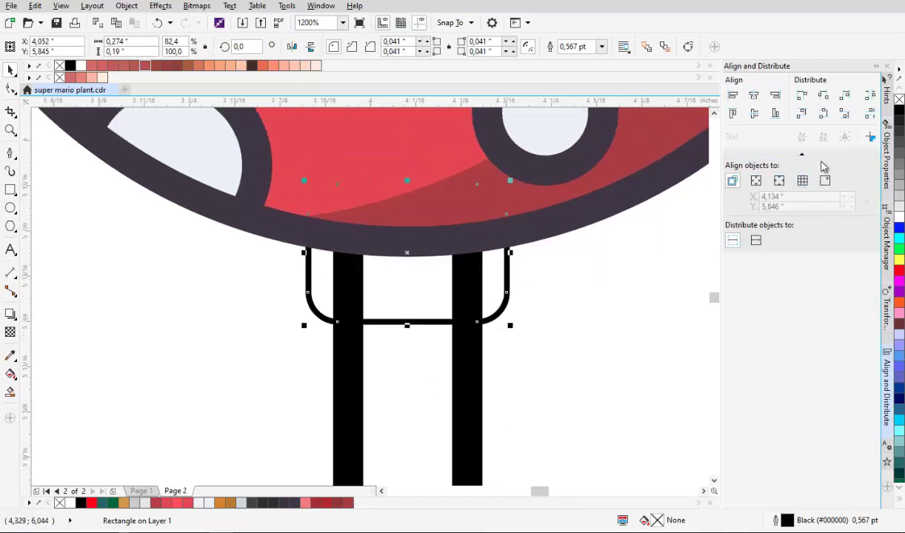
{"action": "left_click", "coordinate": [601, 47]}
{"action": "left_click", "coordinate": [578, 126]}
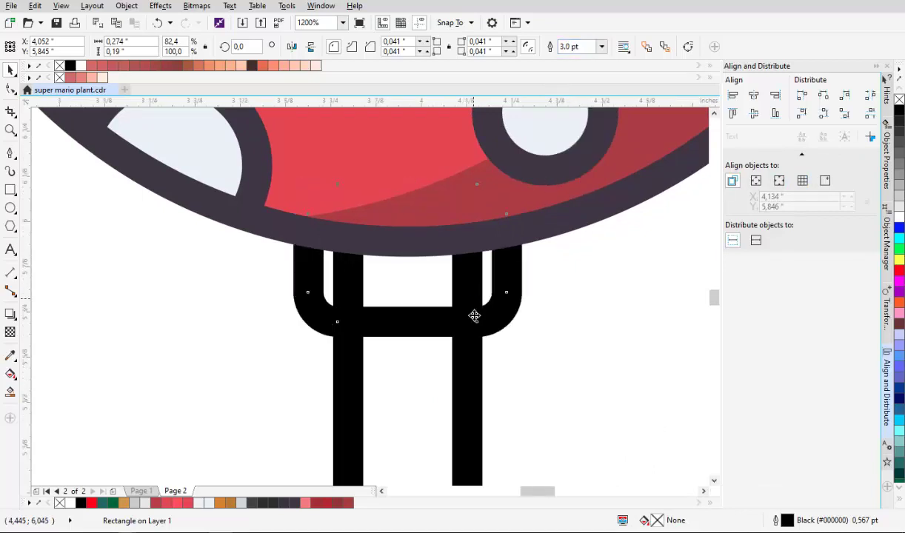
Fill the stem rectangle and the rounded rectangle at its top with green #508255
{"action": "scroll", "coordinate": [474, 314], "scroll_direction": "down", "scroll_amount": 1}
{"action": "left_click", "coordinate": [401, 274], "text": "shift"}
{"action": "left_click", "coordinate": [887, 140]}
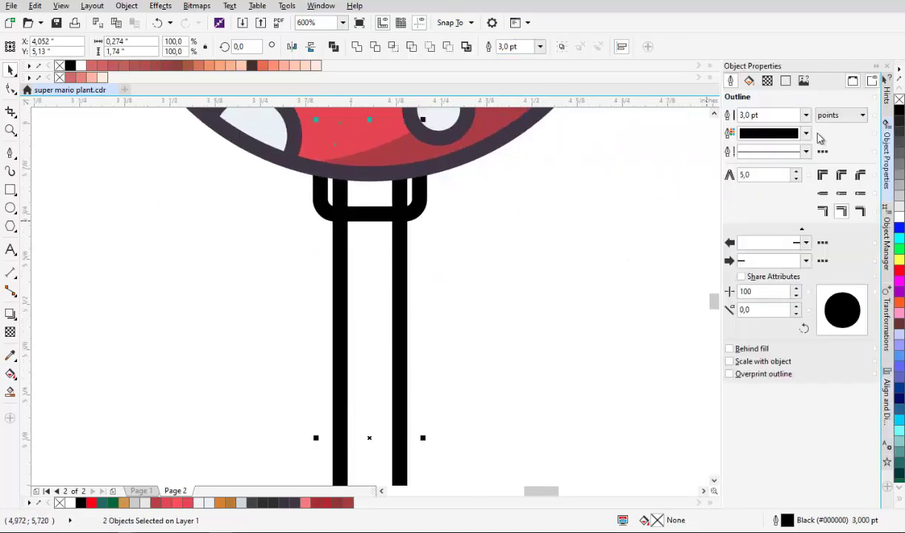
{"action": "left_click", "coordinate": [749, 81]}
{"action": "left_click", "coordinate": [750, 115]}
{"action": "left_click", "coordinate": [814, 231]}
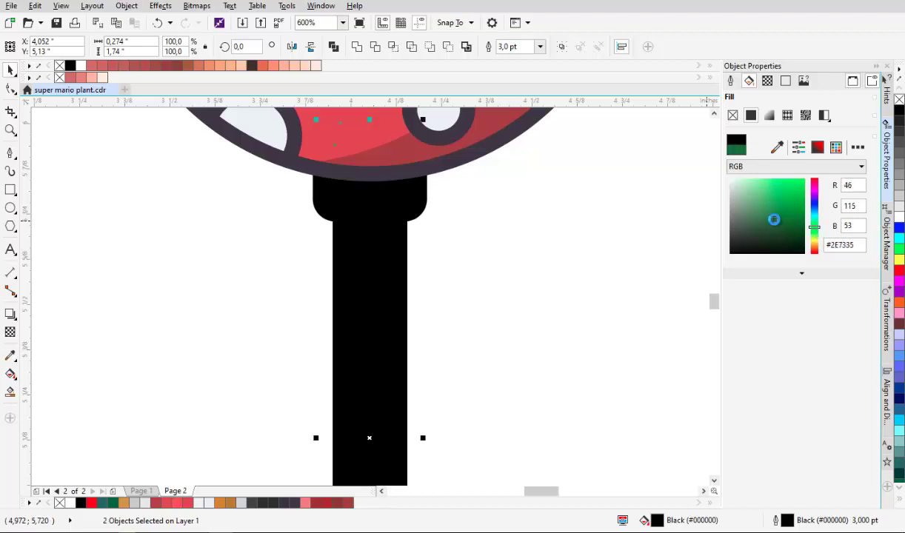
{"action": "left_click", "coordinate": [774, 219]}
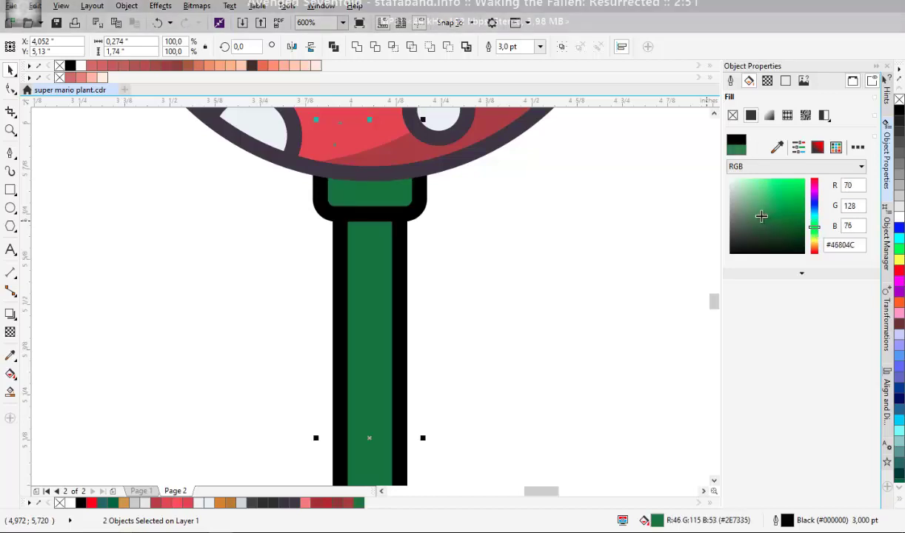
{"action": "left_click", "coordinate": [757, 215]}
{"action": "left_click", "coordinate": [568, 237]}
Apply the head's dark purple outline colour #3C3445 to the outlines of the stem and the rounded rectangle
{"action": "left_click", "coordinate": [390, 211]}
{"action": "left_click", "coordinate": [398, 238], "text": "shift"}
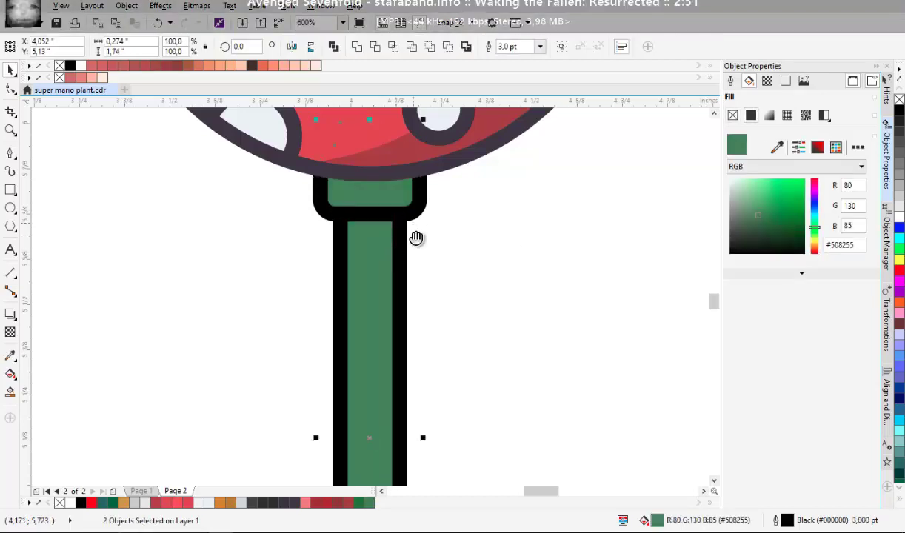
{"action": "left_click_drag", "start_coordinate": [416, 238], "coordinate": [406, 264]}
{"action": "left_click", "coordinate": [10, 356]}
{"action": "scroll", "coordinate": [372, 199], "scroll_direction": "up", "scroll_amount": 2}
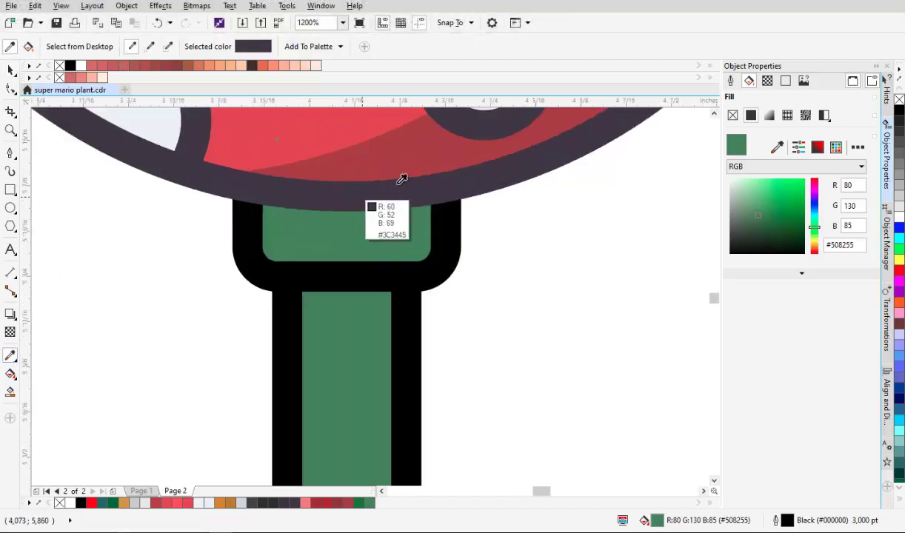
{"action": "left_click", "coordinate": [489, 178]}
{"action": "left_click", "coordinate": [435, 222]}
{"action": "scroll", "coordinate": [414, 296], "scroll_direction": "down", "scroll_amount": 4}
{"action": "key", "text": "space"}
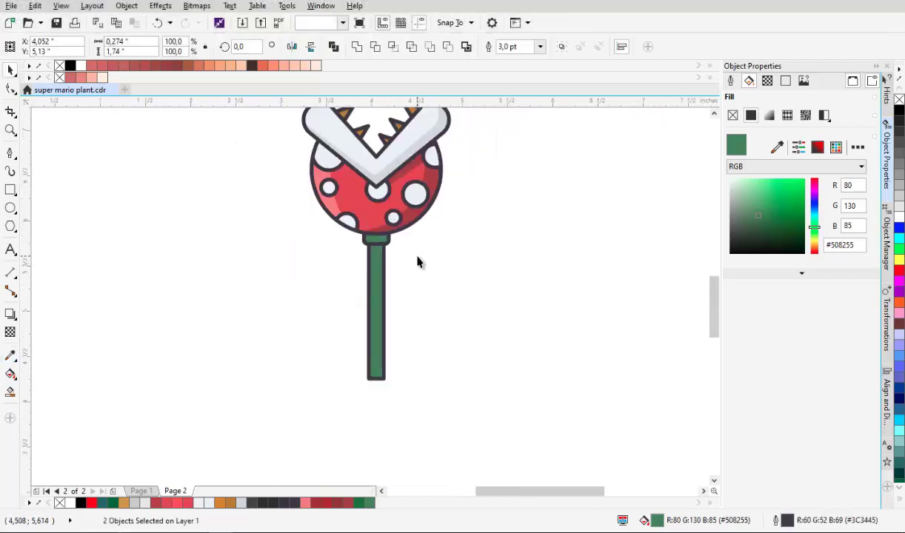
{"action": "left_click", "coordinate": [417, 261]}
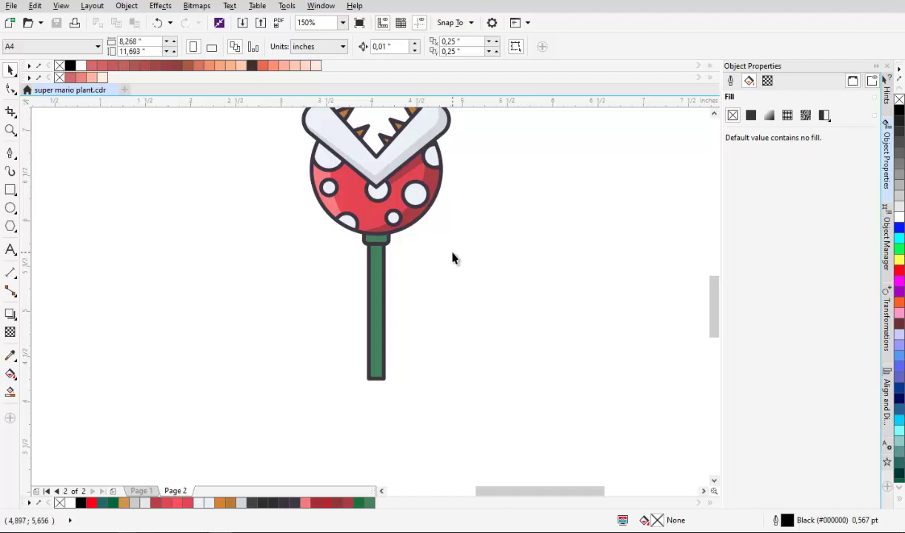
Lengthen the stem rectangle slightly at its lower end
{"action": "scroll", "coordinate": [412, 313], "scroll_direction": "up", "scroll_amount": 2}
{"action": "left_click", "coordinate": [384, 310]}
{"action": "left_click_drag", "start_coordinate": [385, 314], "coordinate": [386, 327]}
{"action": "scroll", "coordinate": [386, 328], "scroll_direction": "down", "scroll_amount": 2}
{"action": "left_click", "coordinate": [409, 311]}
{"action": "scroll", "coordinate": [415, 288], "scroll_direction": "up", "scroll_amount": 1}
{"action": "left_click_drag", "start_coordinate": [395, 286], "coordinate": [387, 288]}
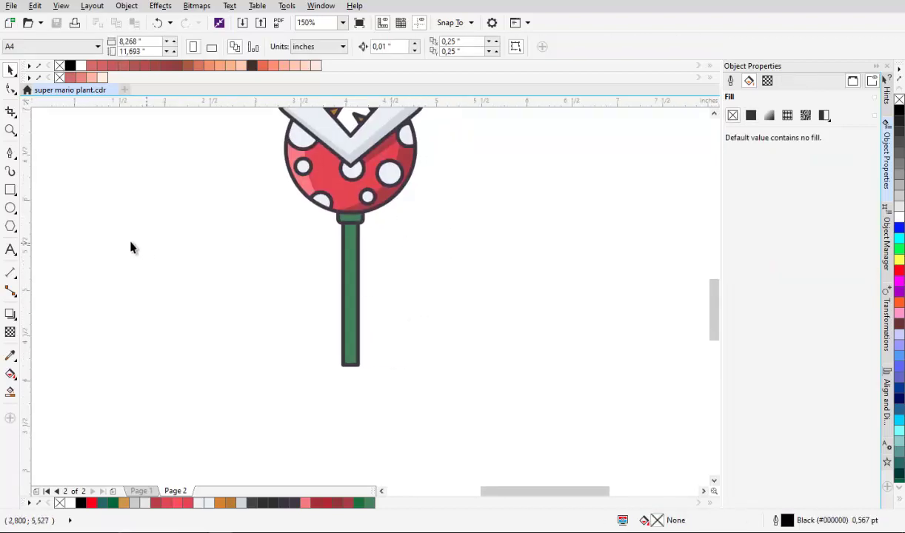
Draw an ellipse to the right of the stem's foot and scale it to about 2.14 by 1.39 inches
{"action": "left_click", "coordinate": [10, 208]}
{"action": "left_click_drag", "start_coordinate": [317, 272], "coordinate": [566, 435]}
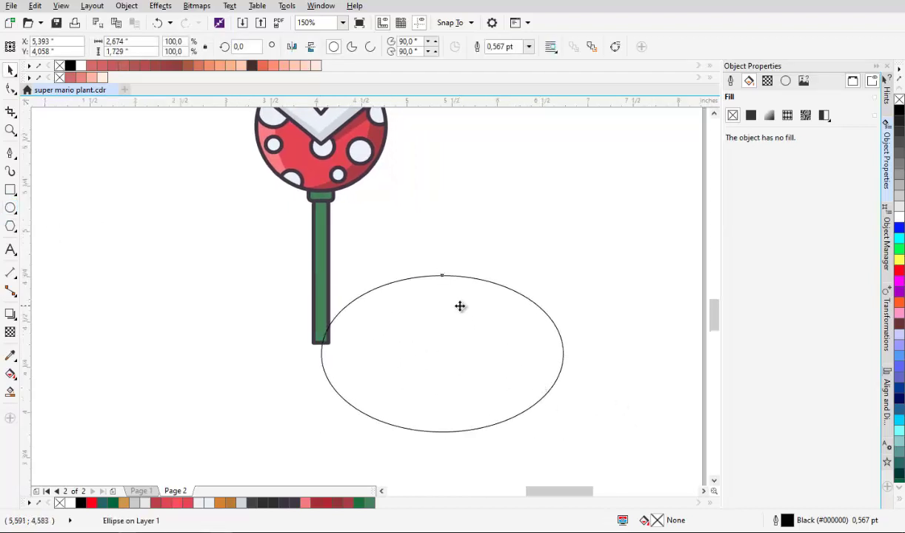
{"action": "scroll", "coordinate": [460, 308], "scroll_direction": "down", "scroll_amount": 1}
{"action": "scroll", "coordinate": [474, 310], "scroll_direction": "up", "scroll_amount": 1}
{"action": "left_click_drag", "start_coordinate": [557, 322], "coordinate": [550, 299]}
{"action": "left_click", "coordinate": [555, 414]}
{"action": "left_click", "coordinate": [528, 372]}
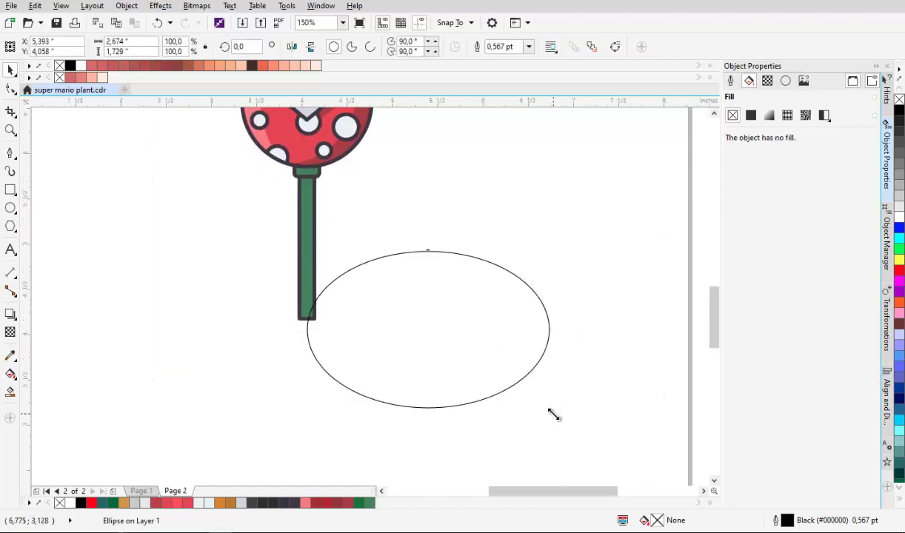
{"action": "left_click_drag", "start_coordinate": [550, 413], "coordinate": [505, 389]}
Rotate the ellipse to about 0.9 degrees and scale it down to about 1.79 by 1.16 inches
{"action": "scroll", "coordinate": [468, 314], "scroll_direction": "up", "scroll_amount": 2}
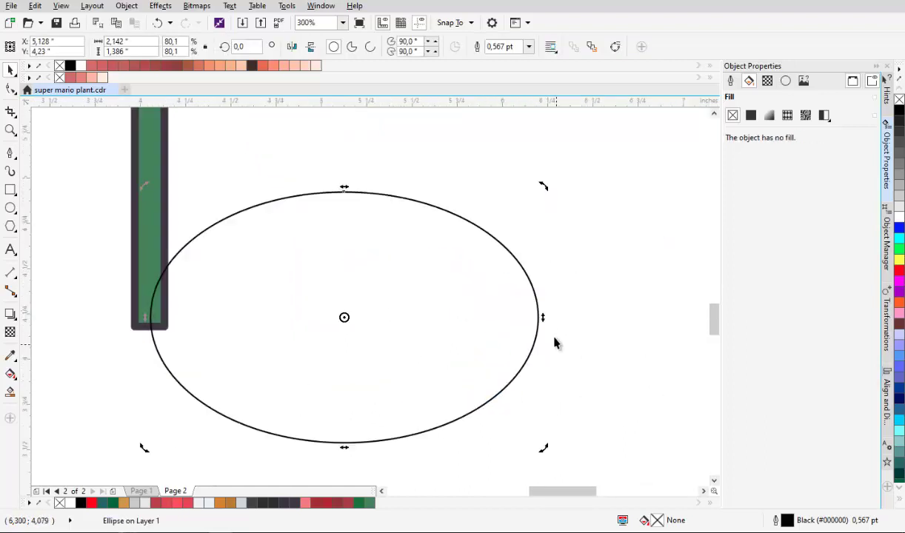
{"action": "left_click_drag", "start_coordinate": [542, 317], "coordinate": [543, 288]}
{"action": "scroll", "coordinate": [481, 274], "scroll_direction": "down", "scroll_amount": 1}
{"action": "scroll", "coordinate": [479, 267], "scroll_direction": "up", "scroll_amount": 1}
{"action": "left_click_drag", "start_coordinate": [448, 263], "coordinate": [443, 267]}
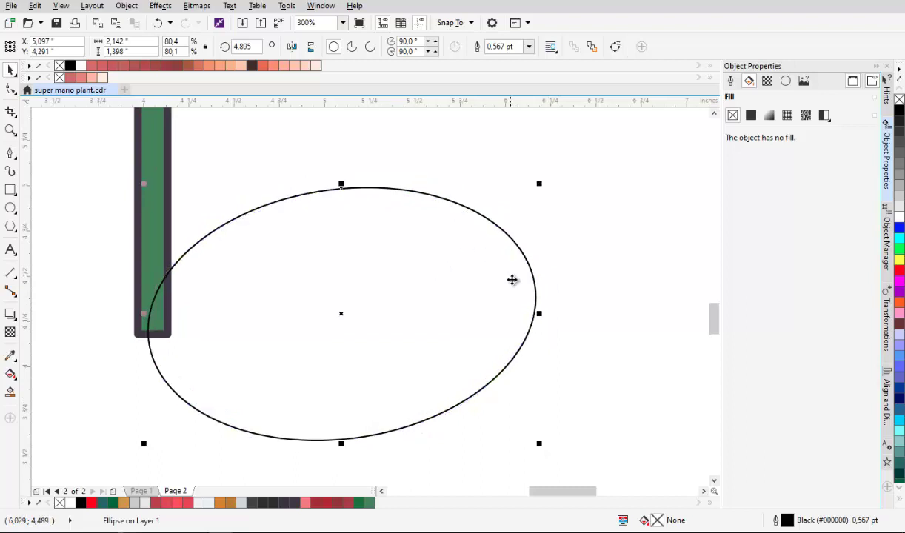
{"action": "left_click_drag", "start_coordinate": [541, 317], "coordinate": [538, 348]}
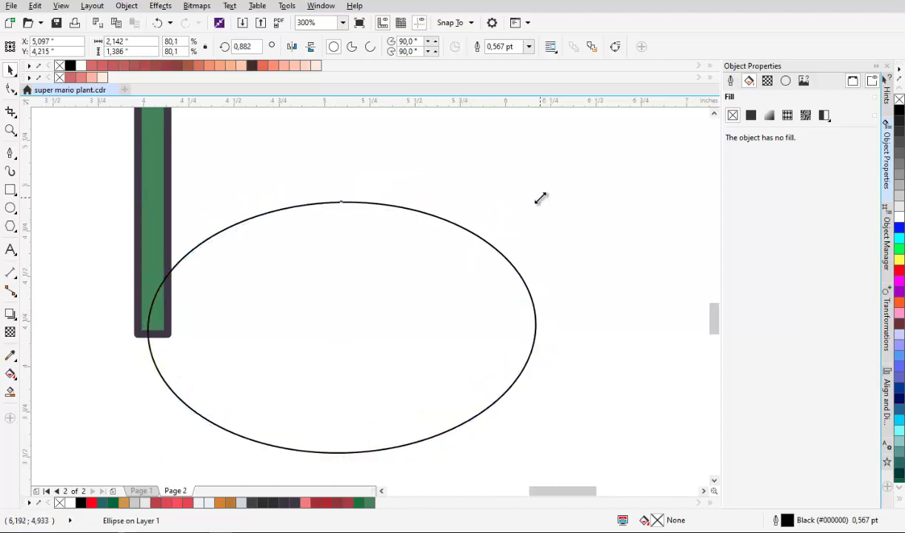
{"action": "left_click_drag", "start_coordinate": [540, 198], "coordinate": [475, 241]}
{"action": "left_click_drag", "start_coordinate": [383, 292], "coordinate": [376, 258]}
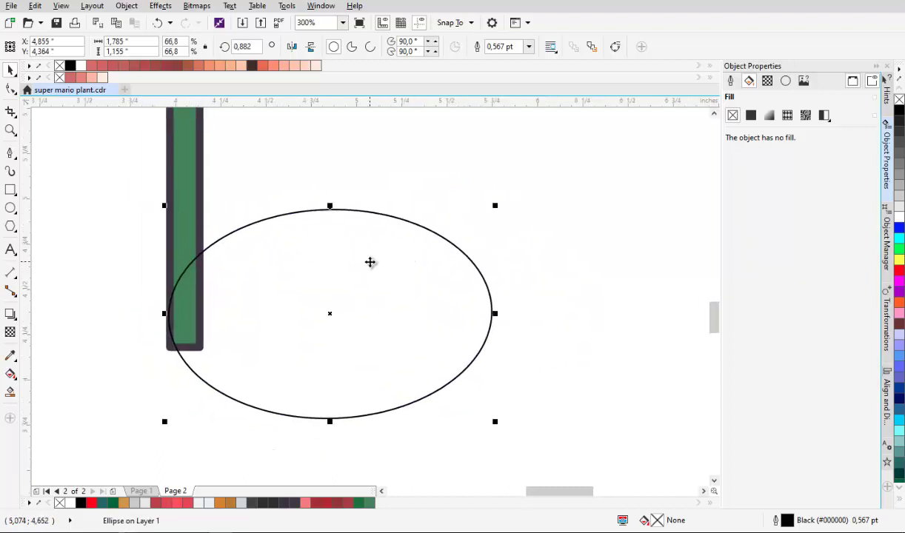
Draw two overlapping circles about 1.14 inches wide over the middle and right parts of the ellipse
{"action": "left_click", "coordinate": [12, 212]}
{"action": "left_click_drag", "start_coordinate": [335, 230], "coordinate": [522, 433]}
{"action": "scroll", "coordinate": [412, 285], "scroll_direction": "up", "scroll_amount": 2}
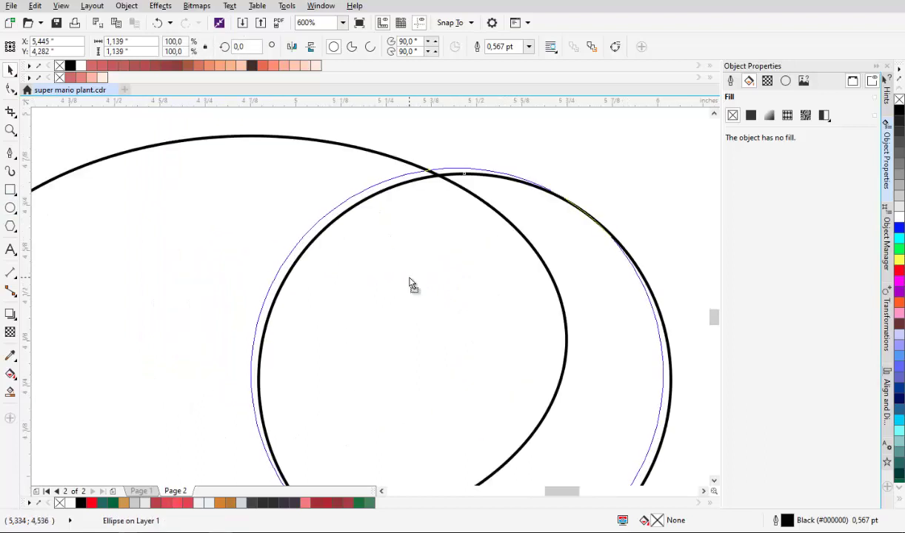
{"action": "scroll", "coordinate": [337, 263], "scroll_direction": "down", "scroll_amount": 2}
{"action": "left_click_drag", "start_coordinate": [240, 247], "coordinate": [392, 449]}
{"action": "left_click_drag", "start_coordinate": [358, 308], "coordinate": [310, 300]}
Draw a third circle about 1.31 inches wide over the stem's foot and the ellipse's left end
{"action": "scroll", "coordinate": [297, 245], "scroll_direction": "down", "scroll_amount": 1}
{"action": "scroll", "coordinate": [259, 261], "scroll_direction": "up", "scroll_amount": 1}
{"action": "left_click_drag", "start_coordinate": [107, 242], "coordinate": [344, 437]}
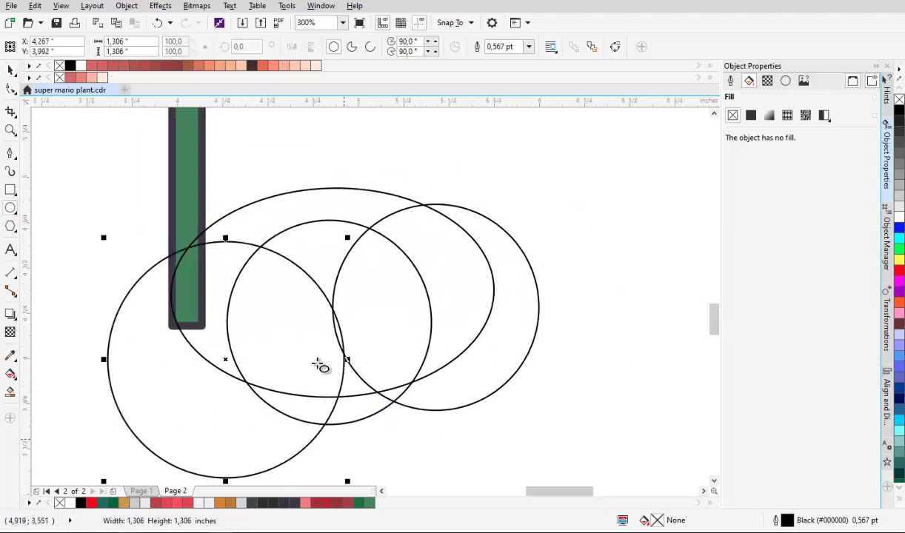
{"action": "key", "text": "space"}
{"action": "scroll", "coordinate": [310, 296], "scroll_direction": "down", "scroll_amount": 1}
{"action": "scroll", "coordinate": [299, 296], "scroll_direction": "up", "scroll_amount": 1}
{"action": "scroll", "coordinate": [295, 291], "scroll_direction": "up", "scroll_amount": 1}
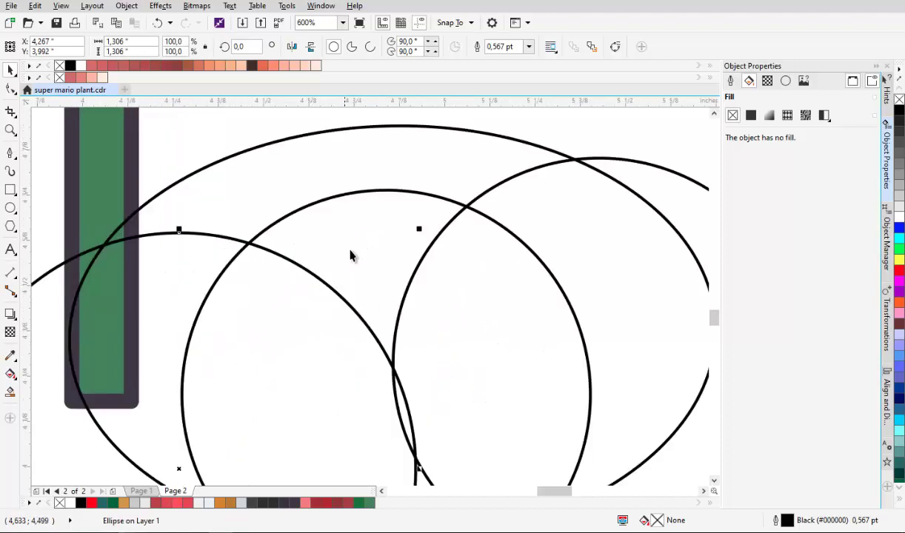
Move the middle circle slightly up and left and the right circle down and left across the ellipse
{"action": "left_click_drag", "start_coordinate": [355, 244], "coordinate": [340, 229]}
{"action": "scroll", "coordinate": [404, 270], "scroll_direction": "down", "scroll_amount": 1}
{"action": "scroll", "coordinate": [459, 239], "scroll_direction": "up", "scroll_amount": 1}
{"action": "left_click_drag", "start_coordinate": [530, 258], "coordinate": [478, 277]}
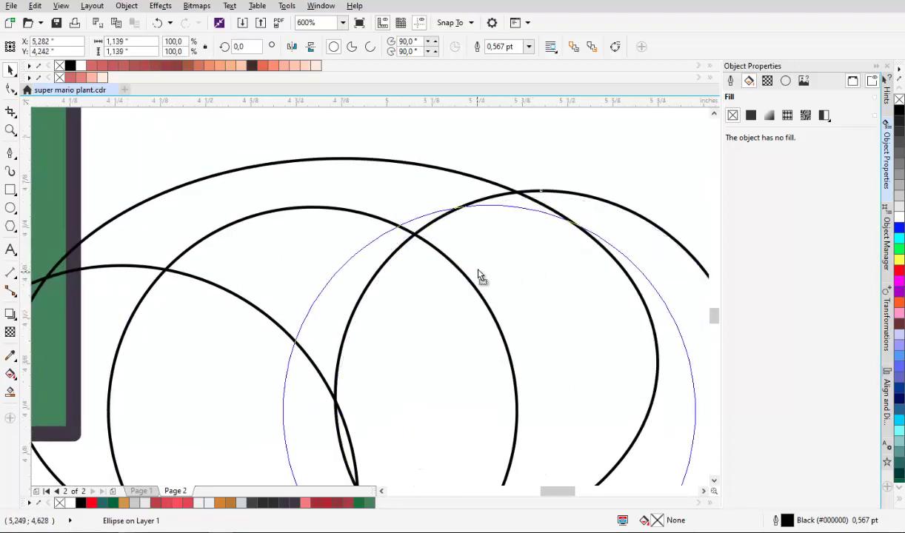
{"action": "scroll", "coordinate": [481, 244], "scroll_direction": "down", "scroll_amount": 2}
{"action": "scroll", "coordinate": [432, 243], "scroll_direction": "up", "scroll_amount": 1}
Select the three circles and scale them down together to about 2.15 by 1.42 inches overall
{"action": "left_click", "coordinate": [415, 218], "text": "shift"}
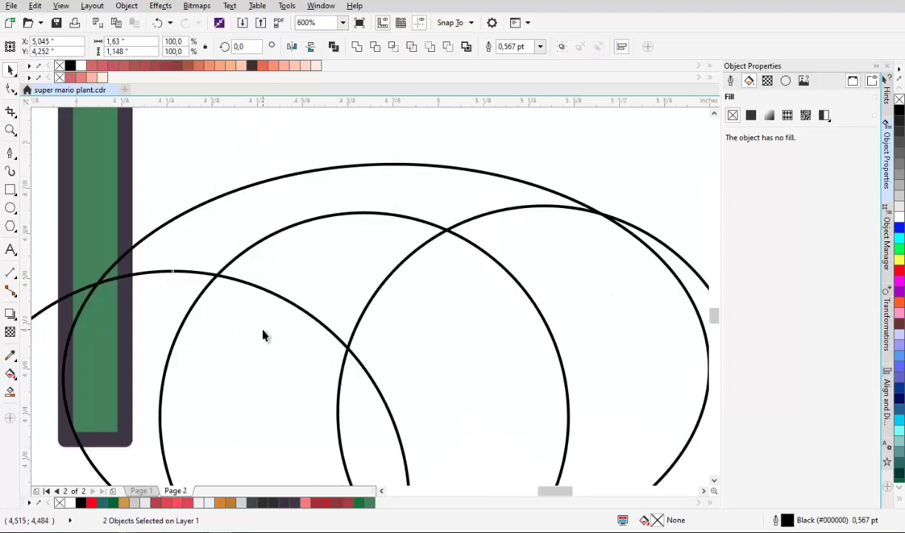
{"action": "left_click", "coordinate": [284, 299]}
{"action": "scroll", "coordinate": [307, 222], "scroll_direction": "down", "scroll_amount": 1}
{"action": "left_click", "coordinate": [409, 247], "text": "shift"}
{"action": "left_click", "coordinate": [482, 229], "text": "shift"}
{"action": "left_click_drag", "start_coordinate": [530, 208], "coordinate": [521, 212]}
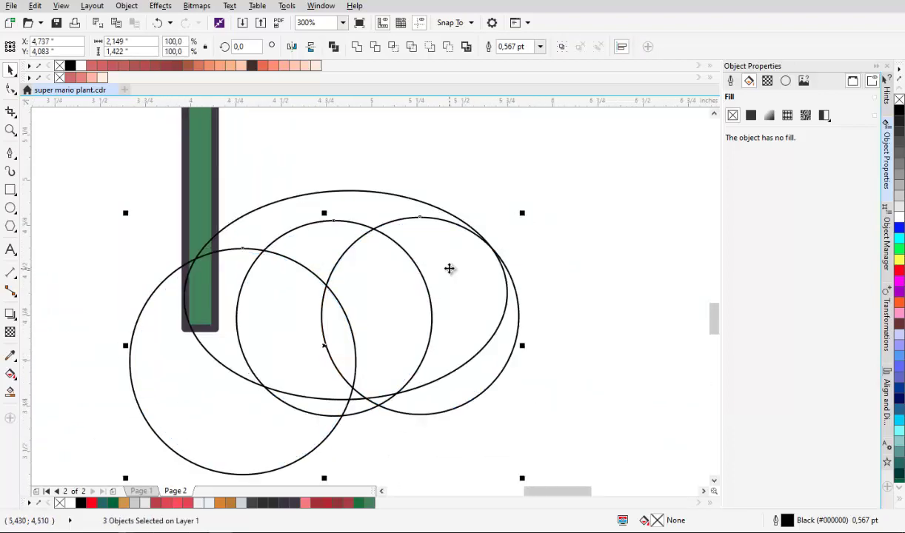
Offset the three circles slightly from the wide ellipse, then scale all four shapes down to about 1.62 by 1.24 inches overall
{"action": "left_click_drag", "start_coordinate": [449, 269], "coordinate": [463, 264]}
{"action": "scroll", "coordinate": [444, 244], "scroll_direction": "up", "scroll_amount": 1}
{"action": "scroll", "coordinate": [435, 254], "scroll_direction": "down", "scroll_amount": 1}
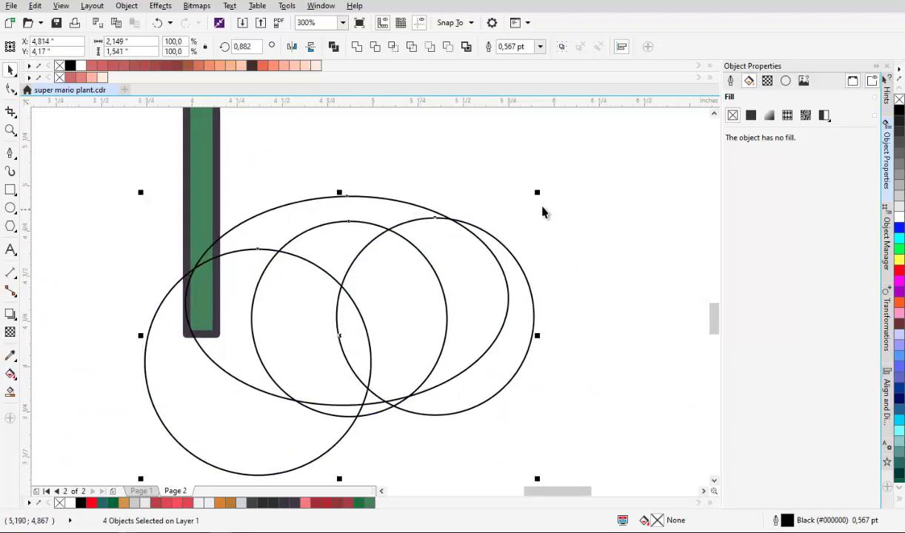
{"action": "left_click_drag", "start_coordinate": [536, 192], "coordinate": [474, 234]}
{"action": "left_click_drag", "start_coordinate": [384, 325], "coordinate": [426, 280]}
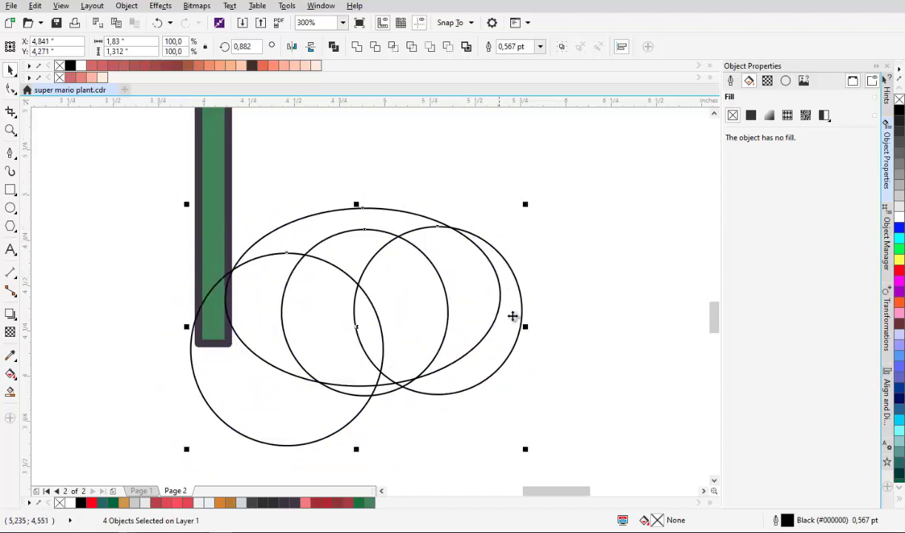
{"action": "left_click_drag", "start_coordinate": [526, 325], "coordinate": [503, 326]}
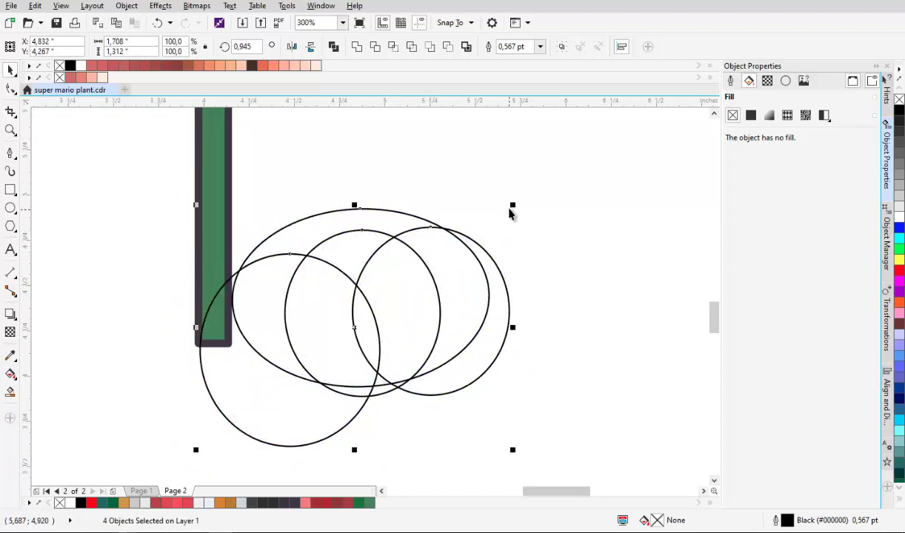
{"action": "left_click_drag", "start_coordinate": [510, 208], "coordinate": [484, 209]}
{"action": "left_click_drag", "start_coordinate": [434, 278], "coordinate": [408, 252]}
Weld the three overlapping circles into a single scalloped shape
{"action": "left_click", "coordinate": [445, 171]}
{"action": "left_click", "coordinate": [398, 287]}
{"action": "left_click", "coordinate": [291, 299], "text": "shift"}
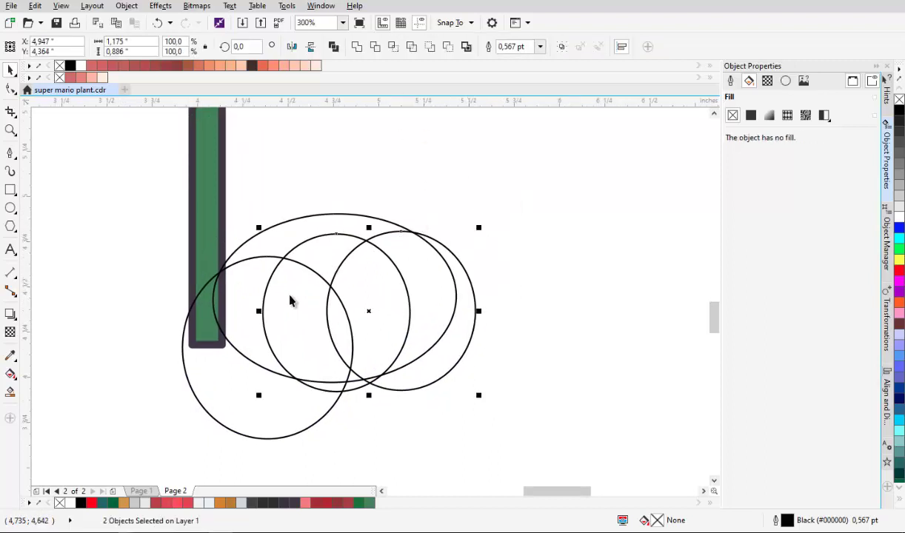
{"action": "left_click", "coordinate": [357, 46]}
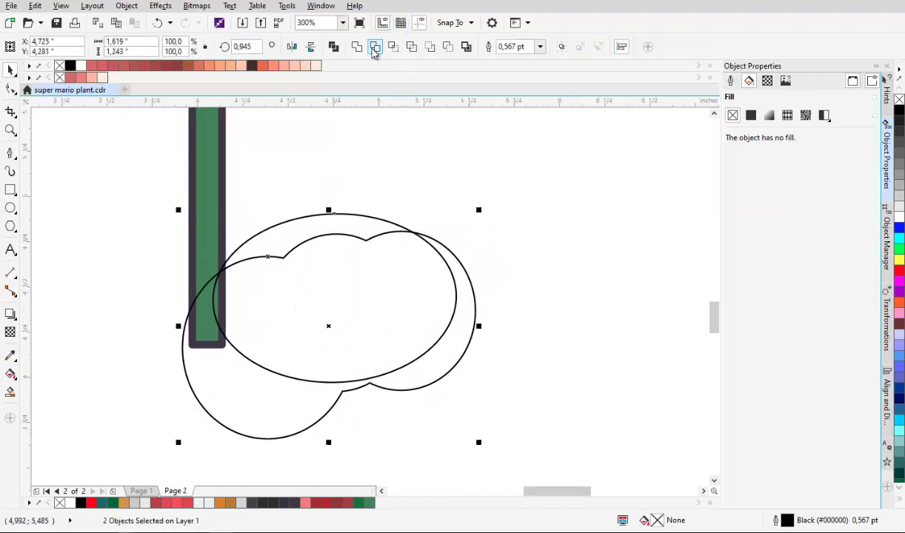
Trim the wide ellipse with the welded scalloped shape and delete the scalloped shape, leaving a leaf
{"action": "left_click", "coordinate": [374, 49]}
{"action": "left_click_drag", "start_coordinate": [396, 247], "coordinate": [572, 344]}
{"action": "scroll", "coordinate": [443, 285], "scroll_direction": "down", "scroll_amount": 1}
{"action": "scroll", "coordinate": [401, 257], "scroll_direction": "up", "scroll_amount": 1}
{"action": "key", "text": "Delete"}
Move the leaf shape slightly upward beside the stem and narrow it to about 1.036 inches wide
{"action": "left_click", "coordinate": [370, 241]}
{"action": "scroll", "coordinate": [370, 240], "scroll_direction": "up", "scroll_amount": 1}
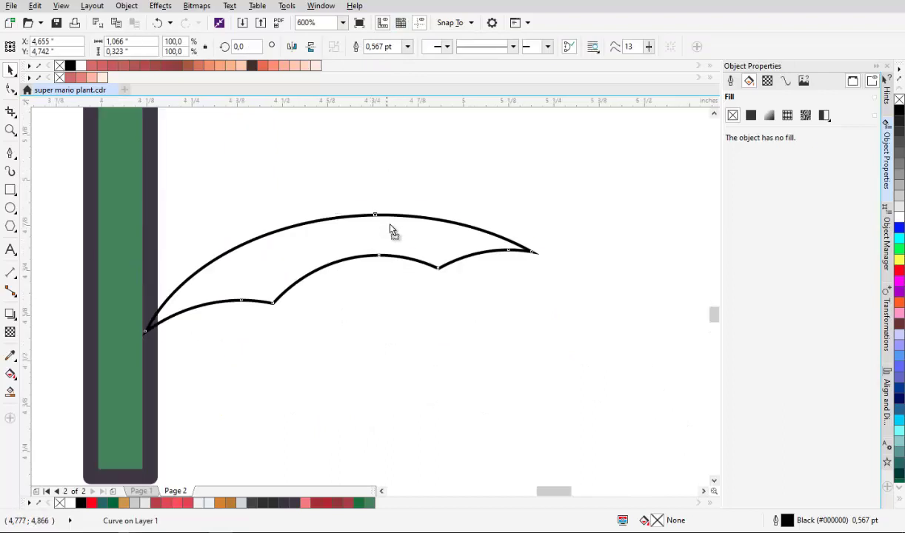
{"action": "left_click_drag", "start_coordinate": [394, 232], "coordinate": [390, 211]}
{"action": "scroll", "coordinate": [505, 205], "scroll_direction": "down", "scroll_amount": 4}
{"action": "scroll", "coordinate": [465, 242], "scroll_direction": "up", "scroll_amount": 4}
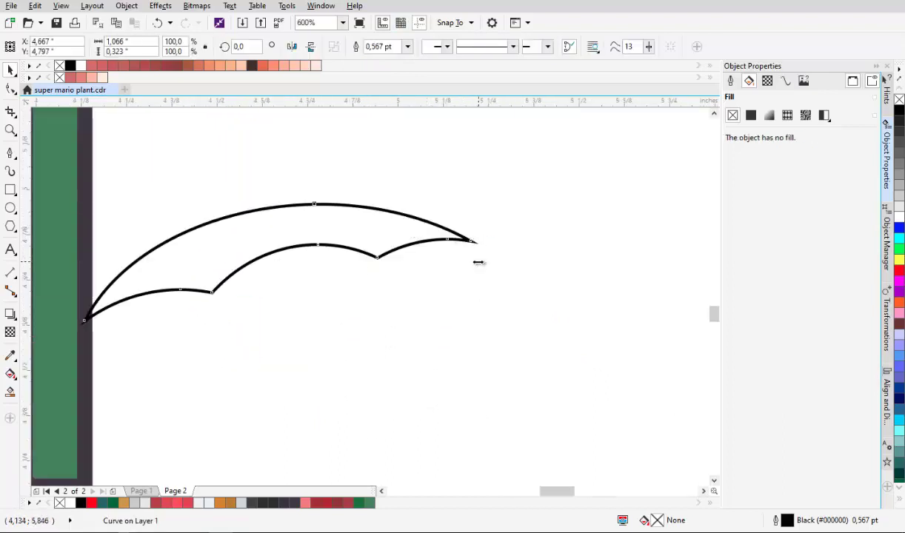
{"action": "left_click_drag", "start_coordinate": [478, 262], "coordinate": [465, 261]}
Give the leaf a 3.0 pt outline with rounded corners
{"action": "left_click", "coordinate": [730, 81]}
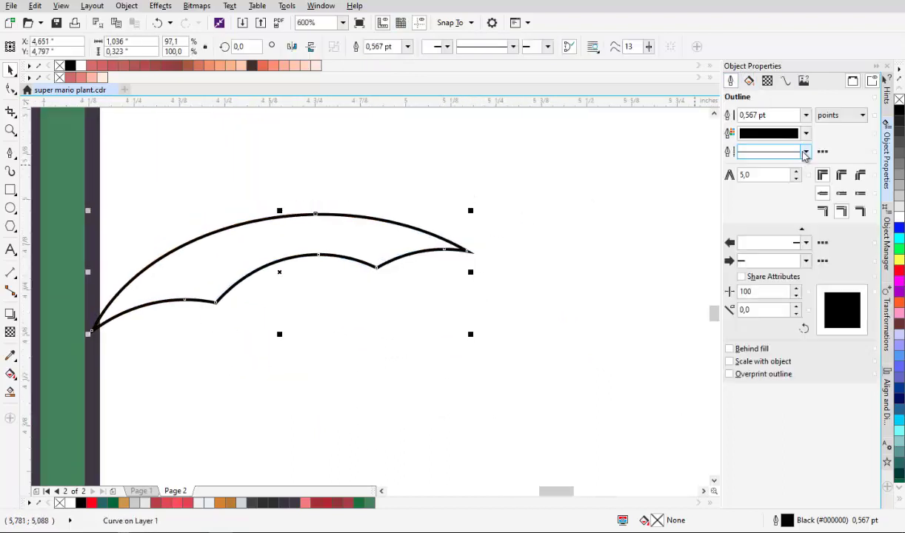
{"action": "left_click", "coordinate": [805, 114]}
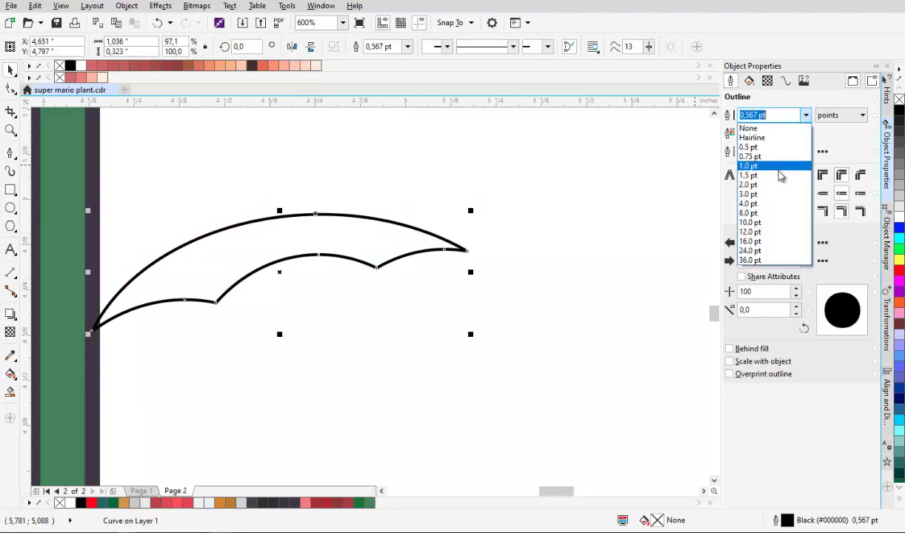
{"action": "left_click", "coordinate": [779, 197]}
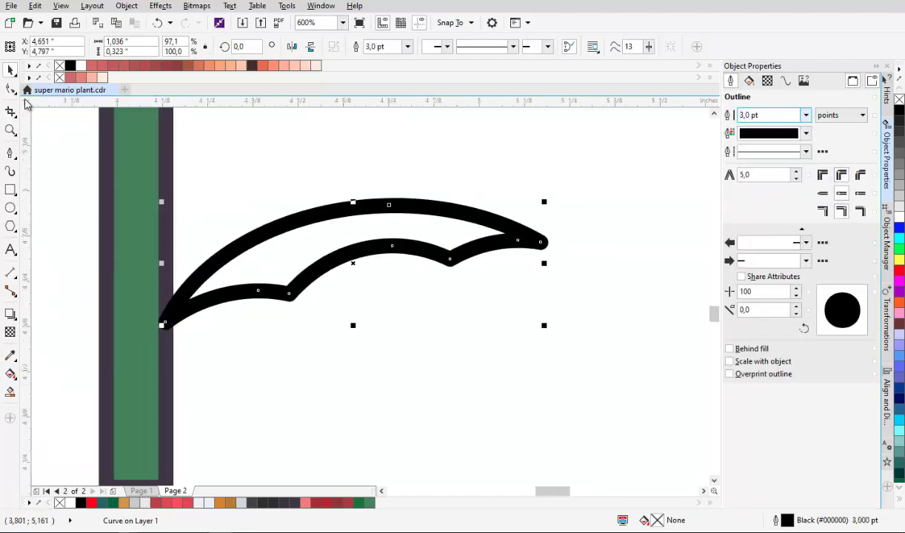
Delete the surplus mid-curve nodes on the right and middle scallops of the leaf's lower edge
{"action": "left_click", "coordinate": [10, 88]}
{"action": "scroll", "coordinate": [469, 250], "scroll_direction": "up", "scroll_amount": 4}
{"action": "left_click", "coordinate": [612, 260]}
{"action": "right_click", "coordinate": [614, 260]}
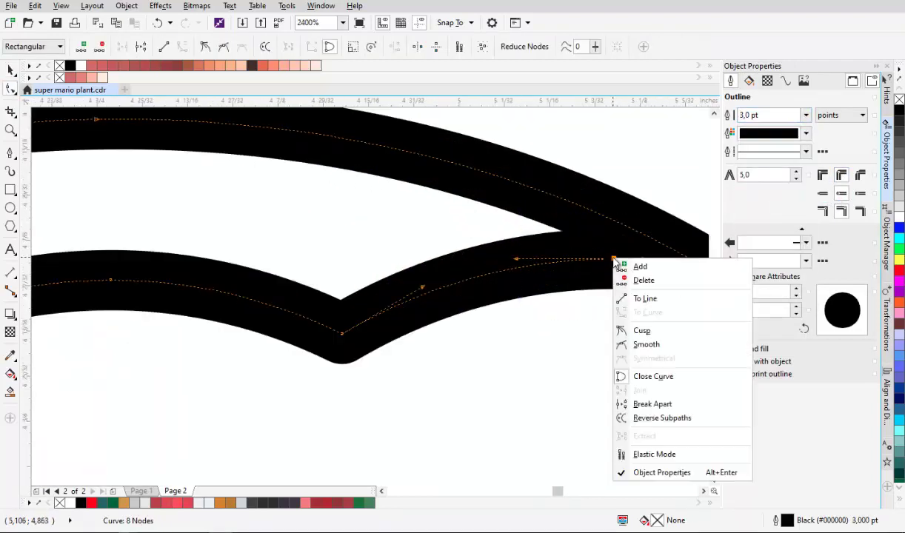
{"action": "left_click", "coordinate": [644, 280]}
{"action": "scroll", "coordinate": [370, 260], "scroll_direction": "down", "scroll_amount": 2}
{"action": "left_click", "coordinate": [364, 257]}
{"action": "right_click", "coordinate": [367, 259]}
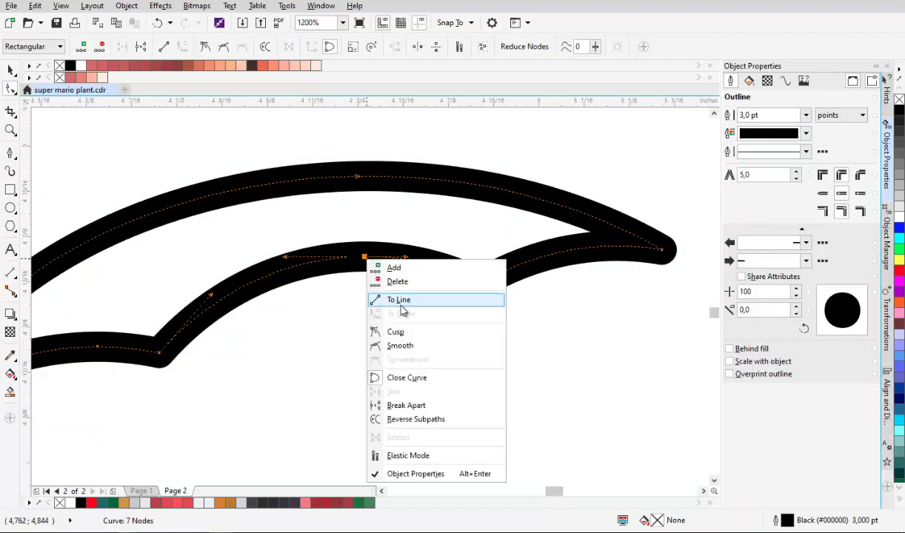
{"action": "left_click", "coordinate": [398, 283]}
Delete the surplus nodes on the leaf's left scallop and at the peak of its upper arc
{"action": "left_click_drag", "start_coordinate": [322, 280], "coordinate": [500, 235]}
{"action": "left_click", "coordinate": [275, 302]}
{"action": "right_click", "coordinate": [277, 305]}
{"action": "left_click", "coordinate": [307, 326]}
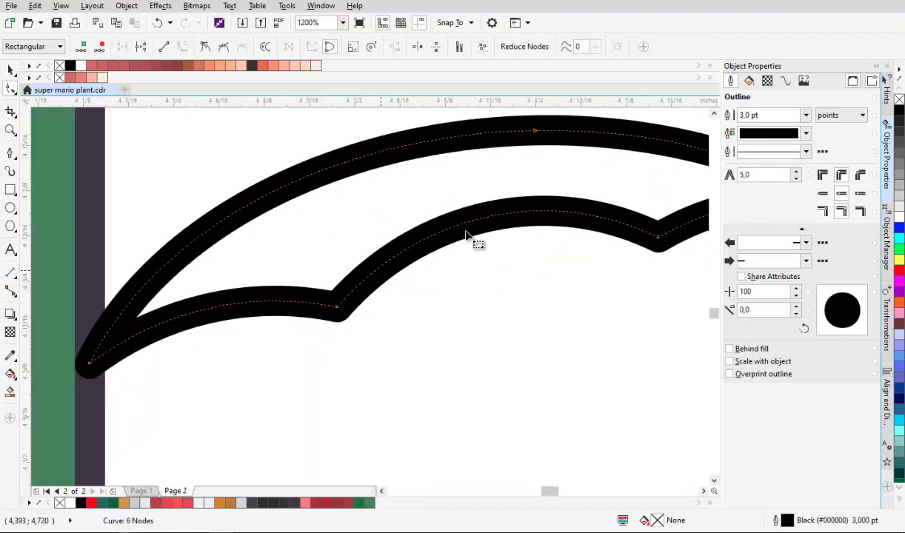
{"action": "left_click_drag", "start_coordinate": [528, 132], "coordinate": [476, 210]}
{"action": "left_click", "coordinate": [482, 208]}
{"action": "right_click", "coordinate": [482, 212]}
{"action": "left_click", "coordinate": [504, 231]}
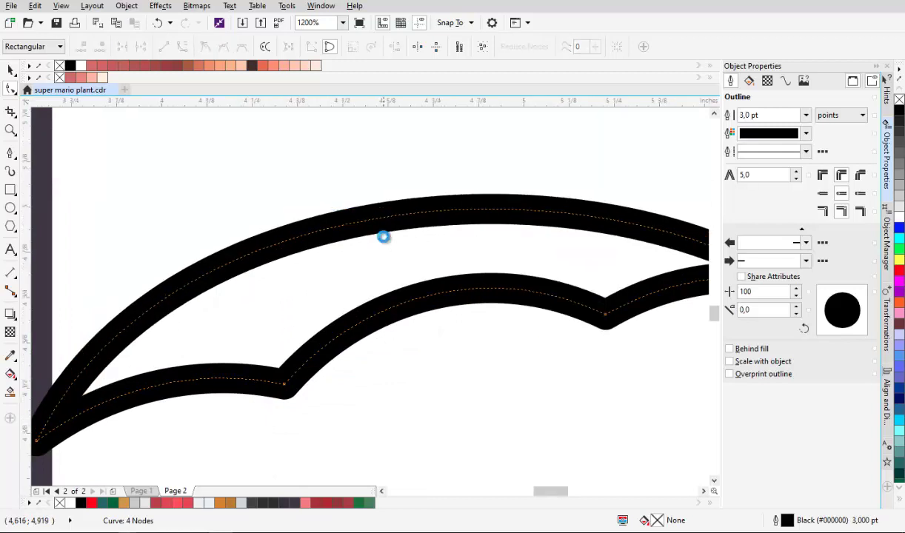
Reshape the leaf's upper arc slightly using the curve handle of the node at the stem end
{"action": "scroll", "coordinate": [384, 236], "scroll_direction": "down", "scroll_amount": 2}
{"action": "left_click_drag", "start_coordinate": [348, 265], "coordinate": [349, 269]}
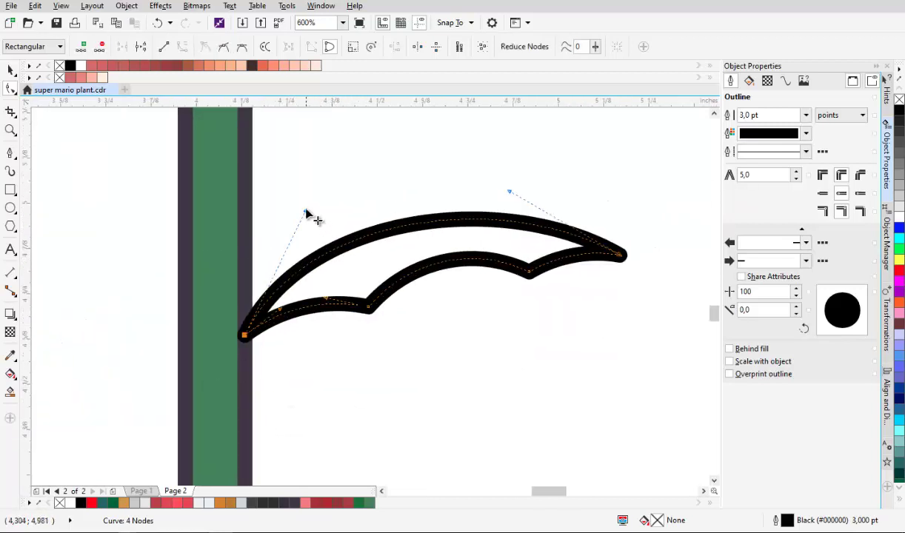
{"action": "left_click_drag", "start_coordinate": [306, 212], "coordinate": [351, 226]}
{"action": "scroll", "coordinate": [323, 208], "scroll_direction": "down", "scroll_amount": 2}
{"action": "key", "text": "space"}
{"action": "left_click", "coordinate": [422, 206]}
{"action": "scroll", "coordinate": [387, 206], "scroll_direction": "up", "scroll_amount": 1}
{"action": "left_click", "coordinate": [351, 226]}
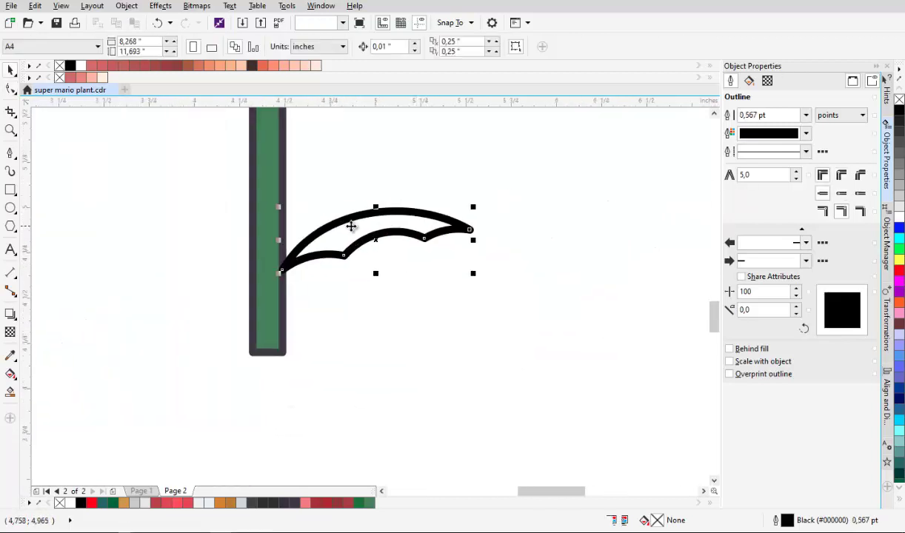
Move the leaf slightly upward so its pointed base sits on the stem's right outline
{"action": "scroll", "coordinate": [405, 313], "scroll_direction": "up", "scroll_amount": 4}
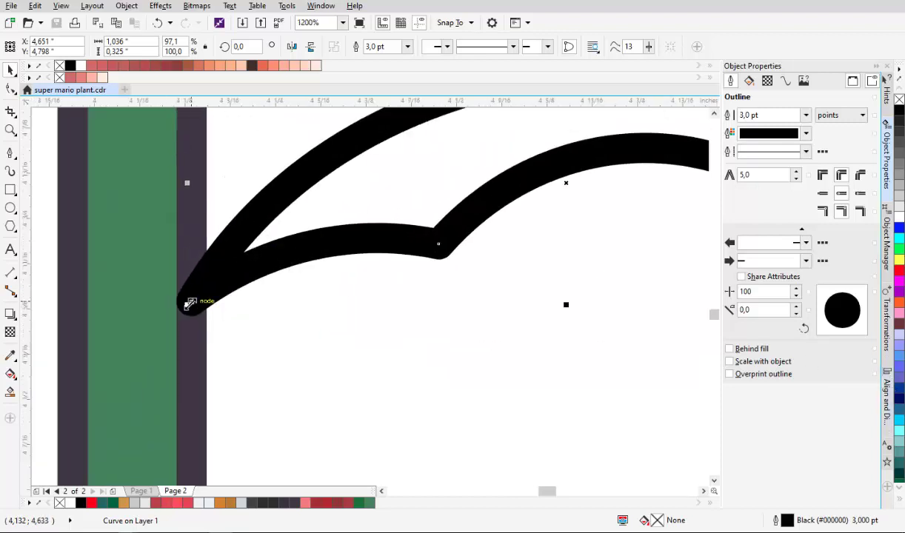
{"action": "mouse_move", "coordinate": [195, 298]}
{"action": "left_mouse_down"}
{"action": "mouse_move", "coordinate": [247, 281]}
{"action": "mouse_move", "coordinate": [192, 286]}
{"action": "left_mouse_up"}
{"action": "scroll", "coordinate": [259, 275], "scroll_direction": "down", "scroll_amount": 1}
{"action": "left_click_drag", "start_coordinate": [386, 274], "coordinate": [418, 281]}
{"action": "scroll", "coordinate": [422, 282], "scroll_direction": "down", "scroll_amount": 1}
Sample the stem's dark outline colour and apply it to the leaf's outline
{"action": "left_click", "coordinate": [10, 355]}
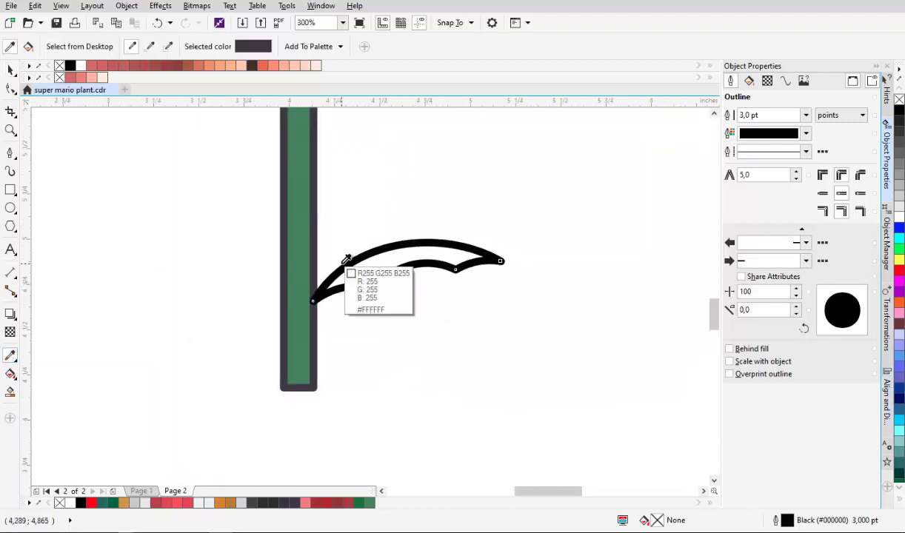
{"action": "scroll", "coordinate": [348, 261], "scroll_direction": "up", "scroll_amount": 4}
{"action": "left_click", "coordinate": [357, 269]}
{"action": "scroll", "coordinate": [422, 263], "scroll_direction": "down", "scroll_amount": 2}
{"action": "key", "text": "space"}
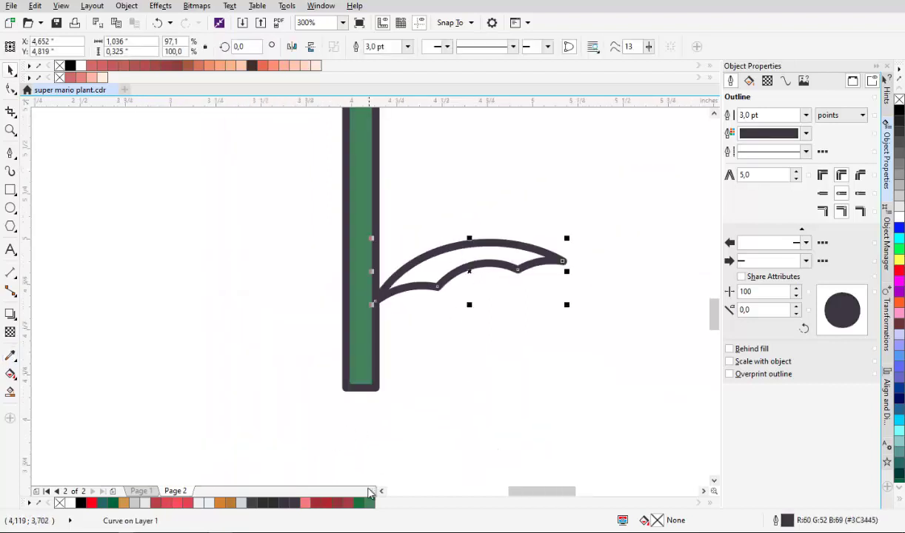
Fill the leaf with the stem's green (R80 G130 B85)
{"action": "left_click", "coordinate": [366, 503]}
{"action": "scroll", "coordinate": [545, 259], "scroll_direction": "down", "scroll_amount": 1}
{"action": "scroll", "coordinate": [547, 256], "scroll_direction": "up", "scroll_amount": 1}
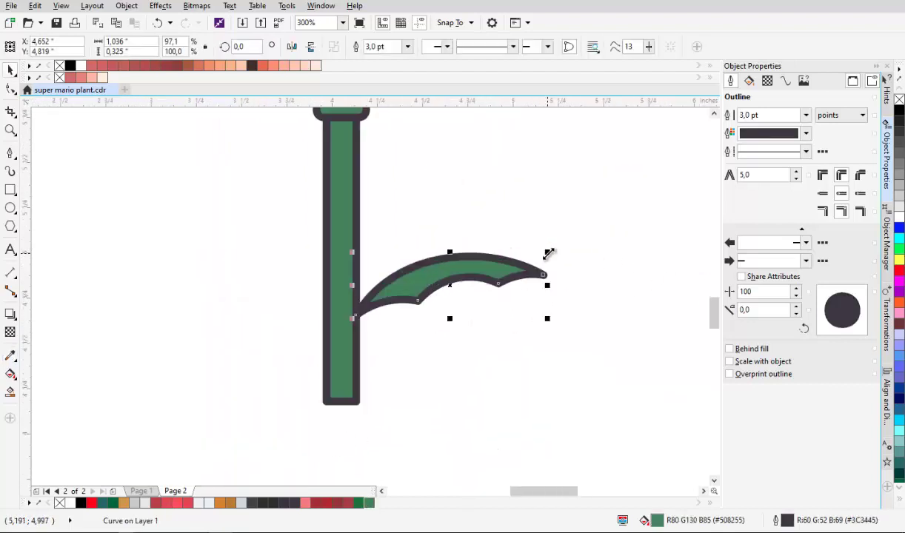
Create one horizontally mirrored copy of the leaf and place its base on the stem's left outline
{"action": "left_click_drag", "start_coordinate": [557, 261], "coordinate": [423, 296]}
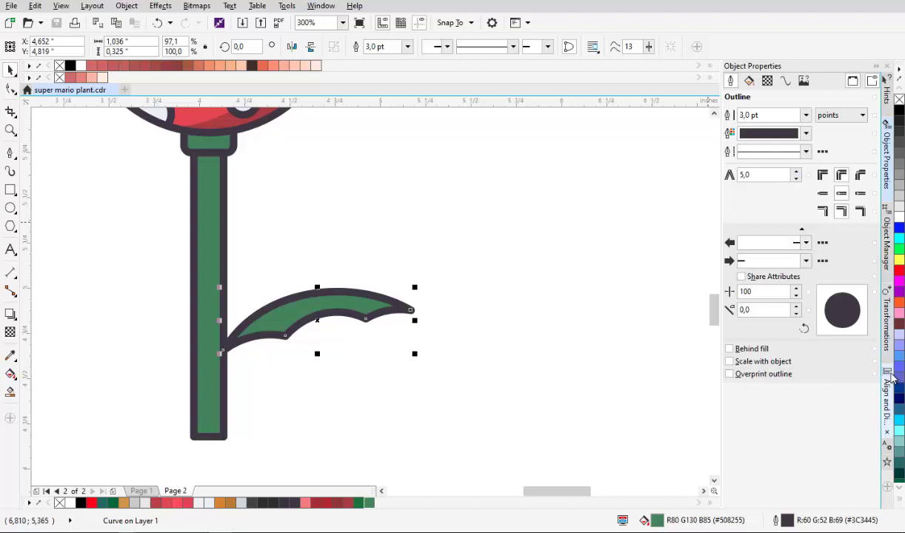
{"action": "left_click", "coordinate": [888, 377]}
{"action": "left_click", "coordinate": [886, 314]}
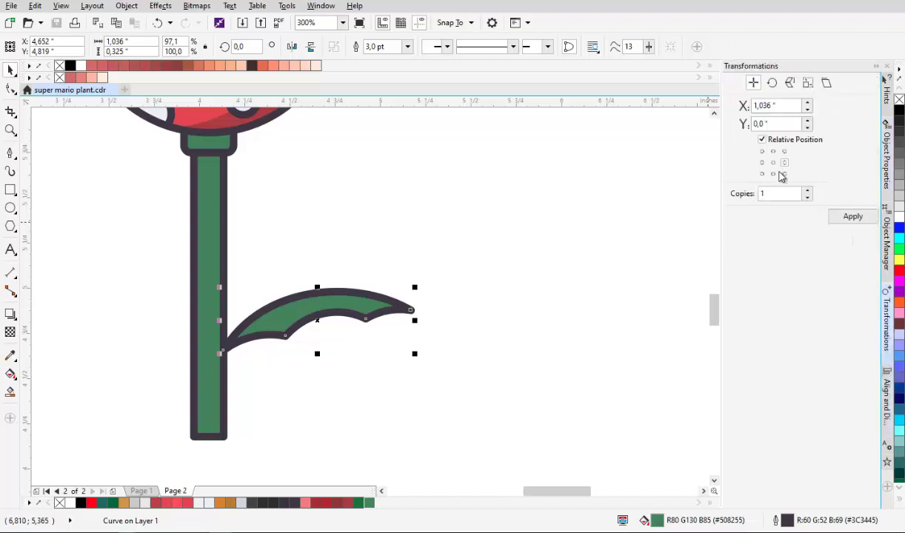
{"action": "left_click", "coordinate": [790, 83]}
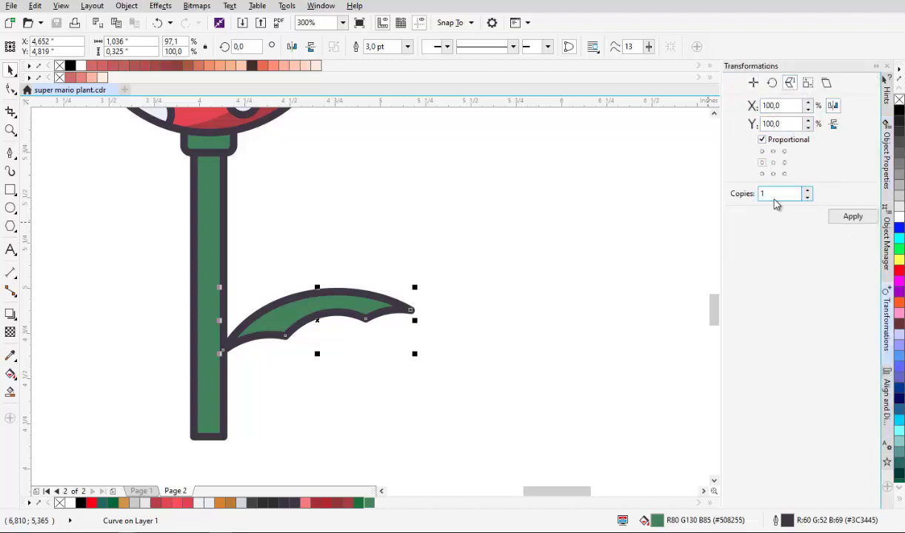
{"action": "left_click", "coordinate": [830, 220]}
{"action": "scroll", "coordinate": [240, 340], "scroll_direction": "up", "scroll_amount": 1}
{"action": "left_click_drag", "start_coordinate": [240, 340], "coordinate": [372, 326]}
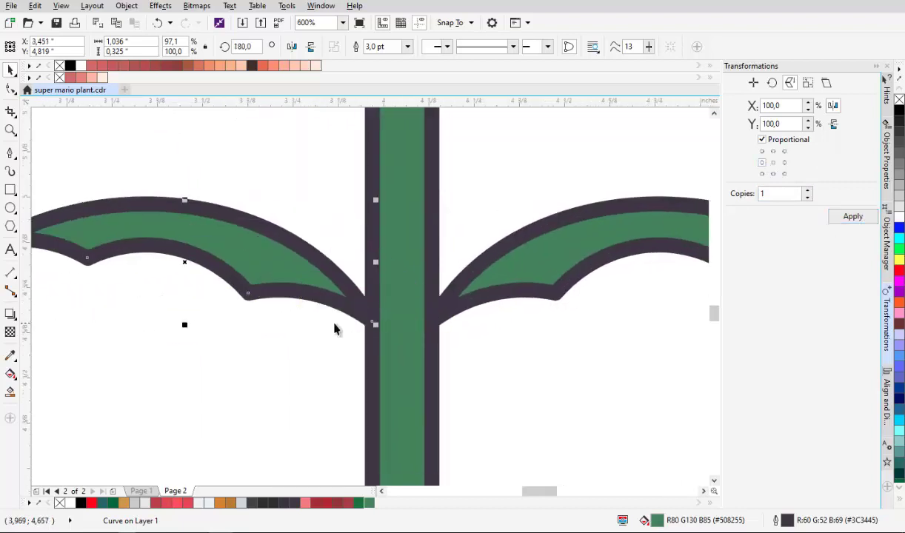
{"action": "left_click", "coordinate": [338, 327]}
{"action": "scroll", "coordinate": [340, 326], "scroll_direction": "down", "scroll_amount": 3}
{"action": "scroll", "coordinate": [362, 325], "scroll_direction": "up", "scroll_amount": 2}
{"action": "scroll", "coordinate": [379, 311], "scroll_direction": "down", "scroll_amount": 2}
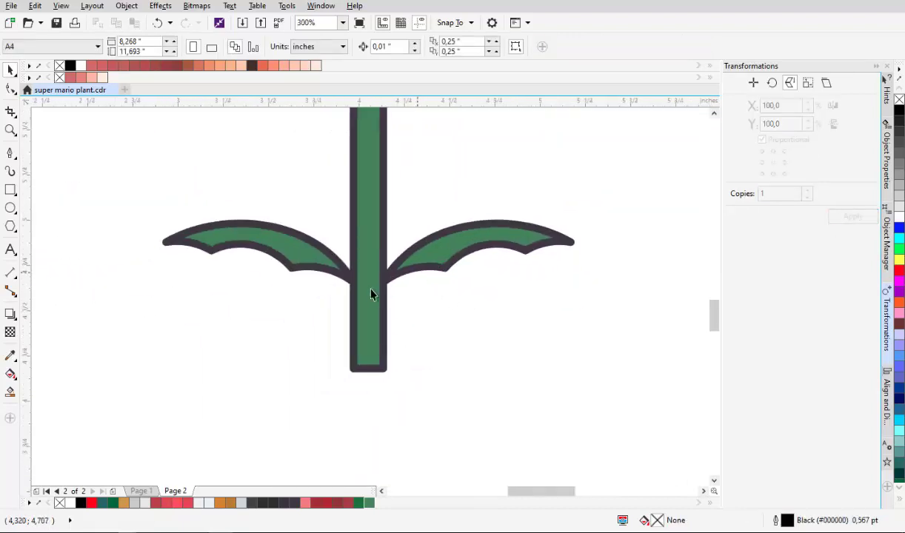
Draw a wide rectangle about 1.19 by 0.5 inches across the stem's lower end as the pipe rim
{"action": "scroll", "coordinate": [370, 323], "scroll_direction": "up", "scroll_amount": 3}
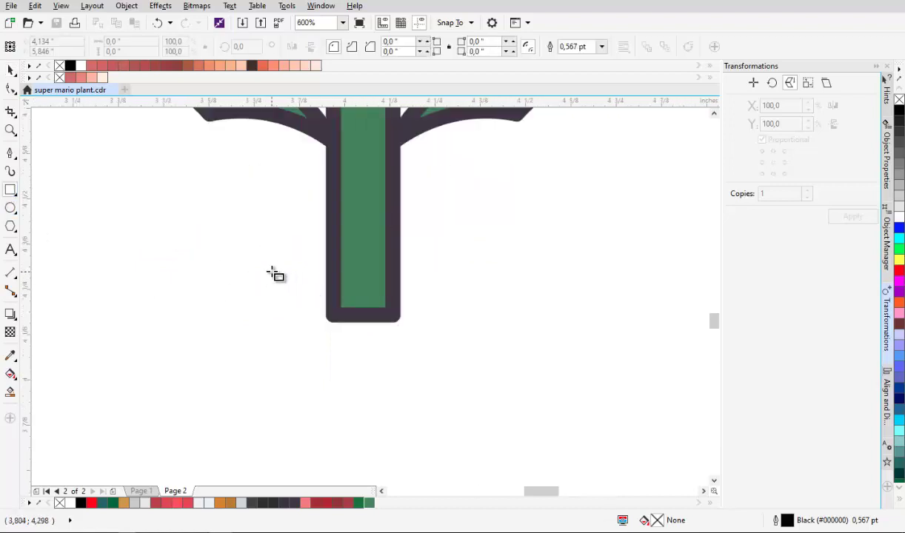
{"action": "scroll", "coordinate": [277, 273], "scroll_direction": "down", "scroll_amount": 1}
{"action": "left_click_drag", "start_coordinate": [210, 241], "coordinate": [434, 302]}
{"action": "key", "text": "space"}
{"action": "scroll", "coordinate": [381, 326], "scroll_direction": "down", "scroll_amount": 1}
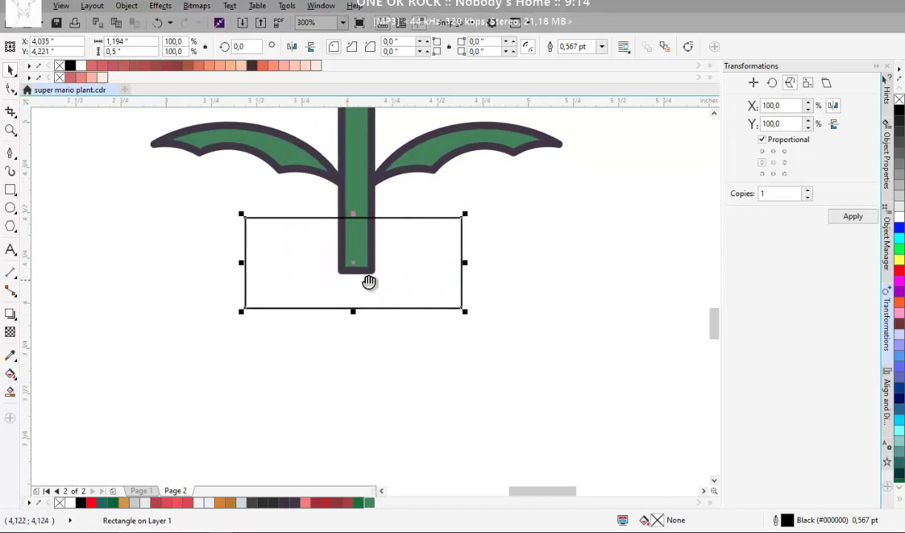
Draw a narrower, taller rectangle about 1.54 inches high for the pipe body, starting at the rim's top edge
{"action": "mouse_move", "coordinate": [277, 195]}
{"action": "left_mouse_down"}
{"action": "mouse_move", "coordinate": [428, 433]}
{"action": "mouse_move", "coordinate": [429, 474]}
{"action": "left_mouse_up"}
{"action": "scroll", "coordinate": [424, 340], "scroll_direction": "down", "scroll_amount": 1}
{"action": "scroll", "coordinate": [376, 284], "scroll_direction": "up", "scroll_amount": 1}
{"action": "key", "text": "space"}
Widen the pipe body rectangle to about 1.003 inches and shorten it to about 1.448 inches high
{"action": "left_click_drag", "start_coordinate": [322, 302], "coordinate": [305, 302]}
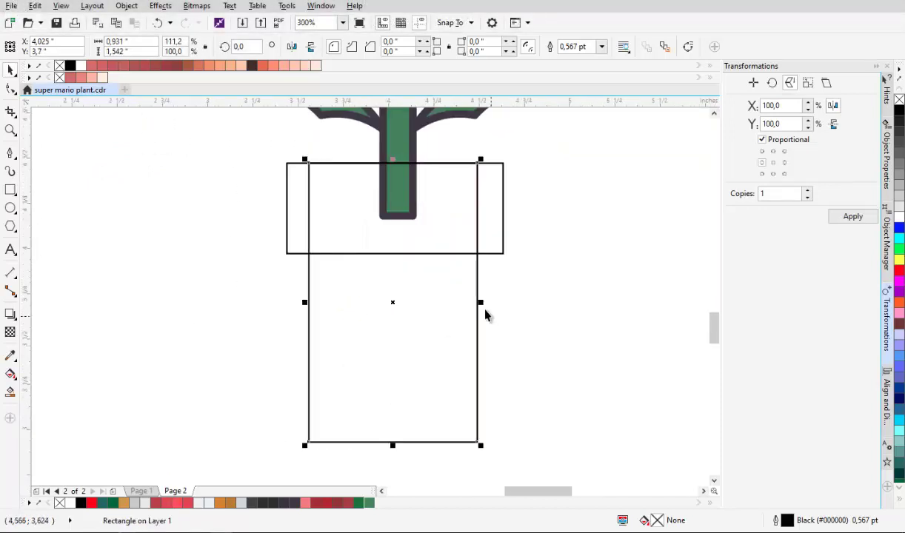
{"action": "left_click_drag", "start_coordinate": [480, 302], "coordinate": [495, 303]}
{"action": "scroll", "coordinate": [400, 361], "scroll_direction": "down", "scroll_amount": 2}
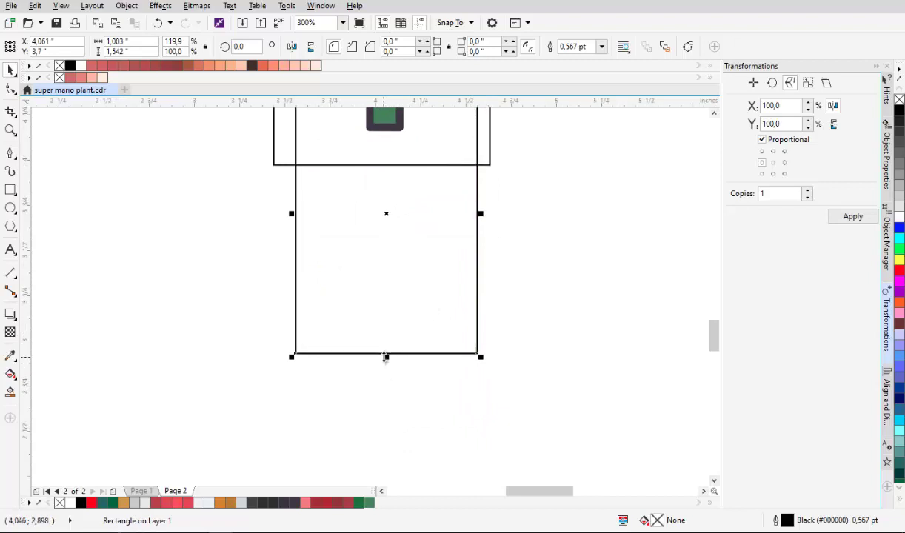
{"action": "left_click_drag", "start_coordinate": [386, 357], "coordinate": [385, 339]}
{"action": "scroll", "coordinate": [420, 263], "scroll_direction": "down", "scroll_amount": 1}
{"action": "scroll", "coordinate": [444, 234], "scroll_direction": "up", "scroll_amount": 1}
Align the rim and body rectangles on a common horizontal centre, and centre both on the stem
{"action": "left_click", "coordinate": [466, 234], "text": "shift"}
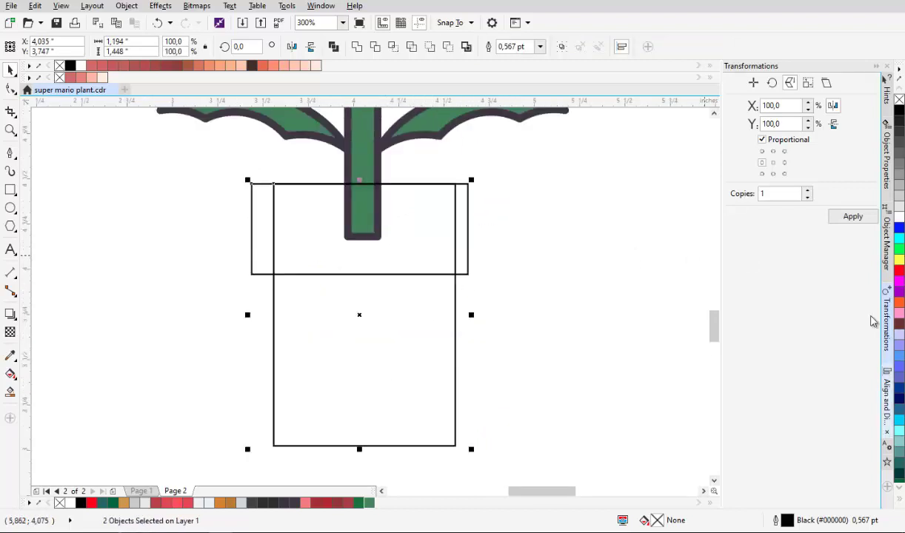
{"action": "left_click", "coordinate": [886, 396]}
{"action": "left_click", "coordinate": [753, 95]}
{"action": "scroll", "coordinate": [401, 202], "scroll_direction": "up", "scroll_amount": 2}
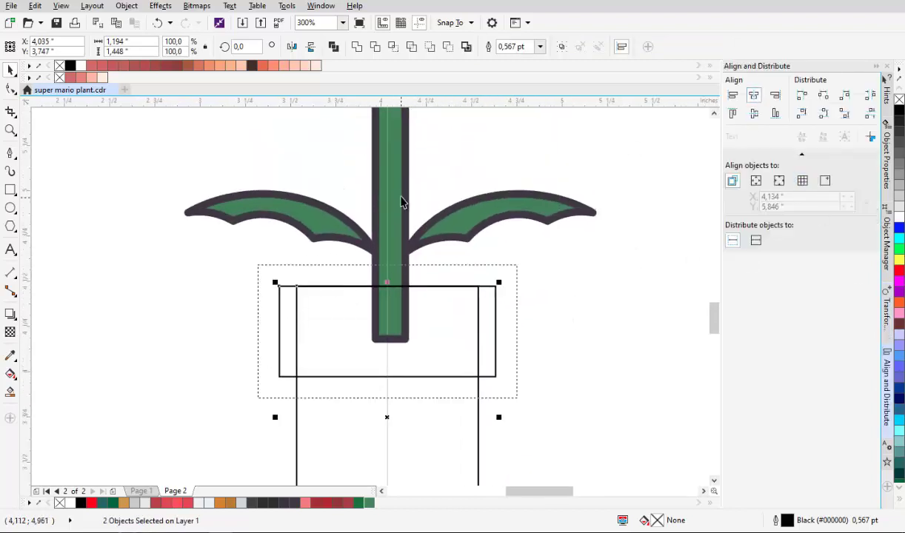
{"action": "left_click", "coordinate": [401, 201], "text": "shift"}
{"action": "scroll", "coordinate": [422, 222], "scroll_direction": "down", "scroll_amount": 2}
{"action": "left_click", "coordinate": [754, 96]}
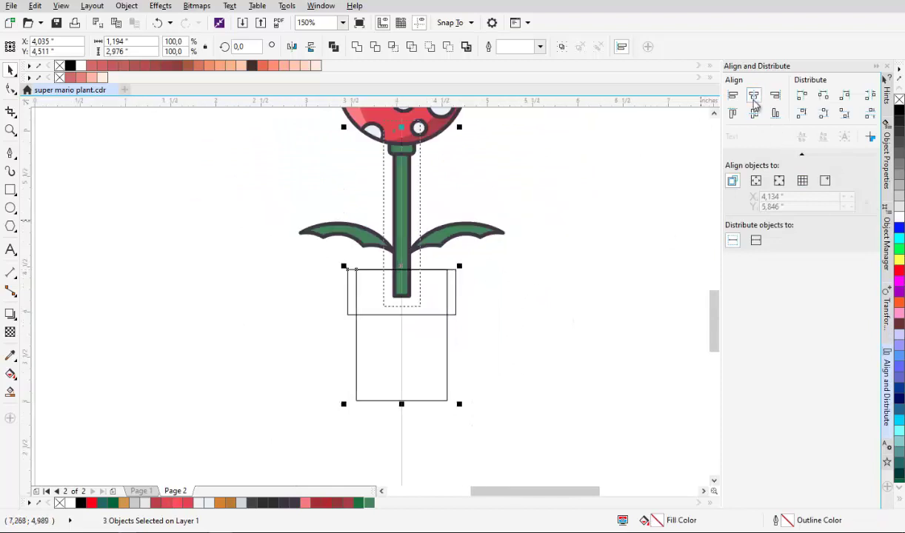
Fill the pipe's rim and body rectangles with the green R80 G130 B85
{"action": "left_click", "coordinate": [443, 311]}
{"action": "scroll", "coordinate": [435, 315], "scroll_direction": "up", "scroll_amount": 1}
{"action": "left_click", "coordinate": [426, 353], "text": "shift"}
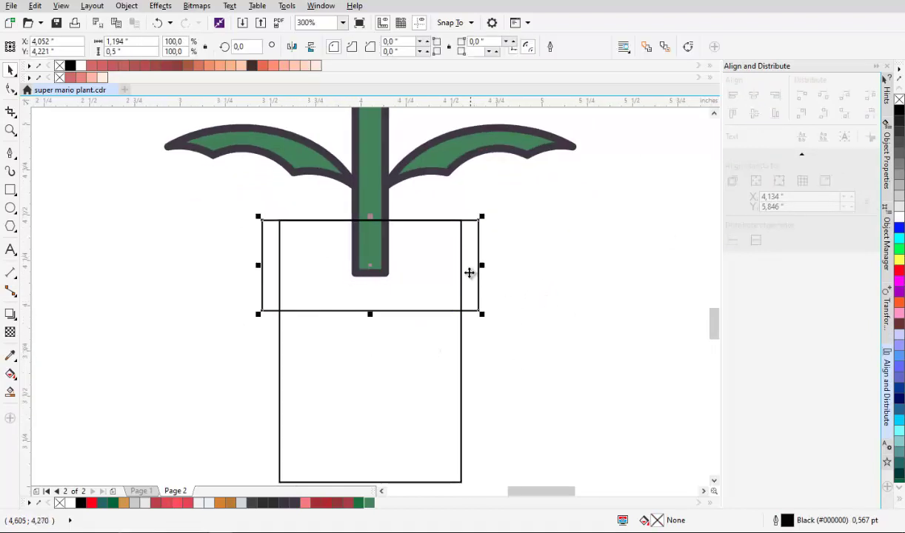
{"action": "left_click", "coordinate": [360, 503]}
Bring the pipe's rim rectangle to the front of the page
{"action": "left_click", "coordinate": [468, 296]}
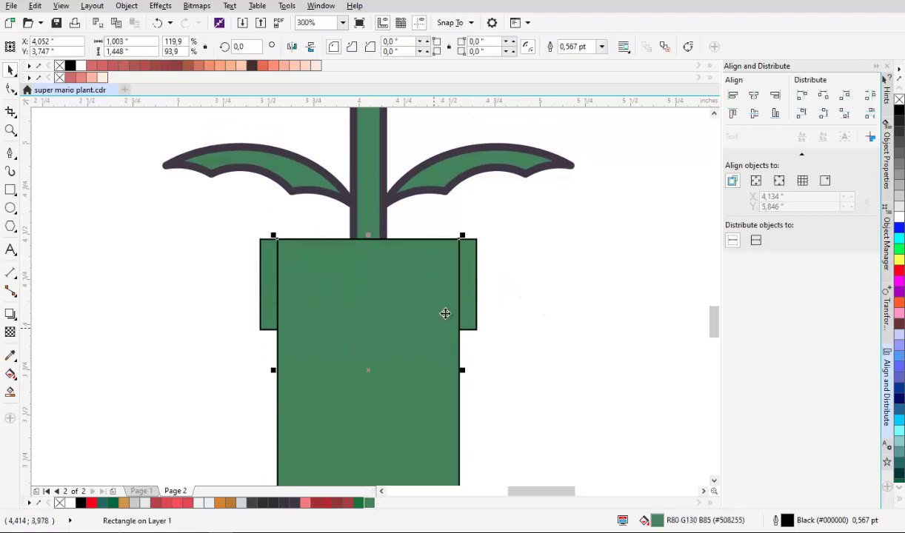
{"action": "right_click", "coordinate": [472, 296]}
{"action": "mouse_move", "coordinate": [592, 390]}
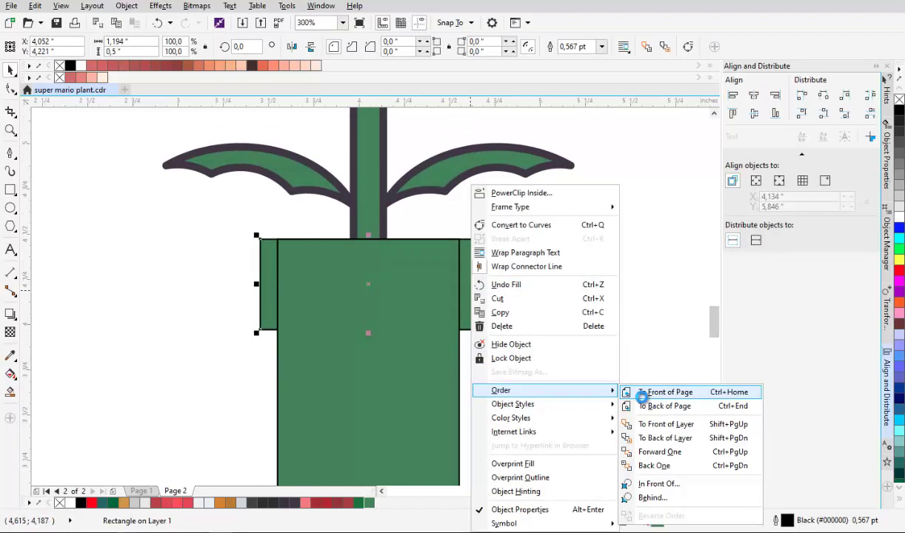
{"action": "left_click", "coordinate": [641, 392]}
Give the pipe's rim and body rectangles a 3 pt outline with rounded corners
{"action": "left_click", "coordinate": [425, 353], "text": "shift"}
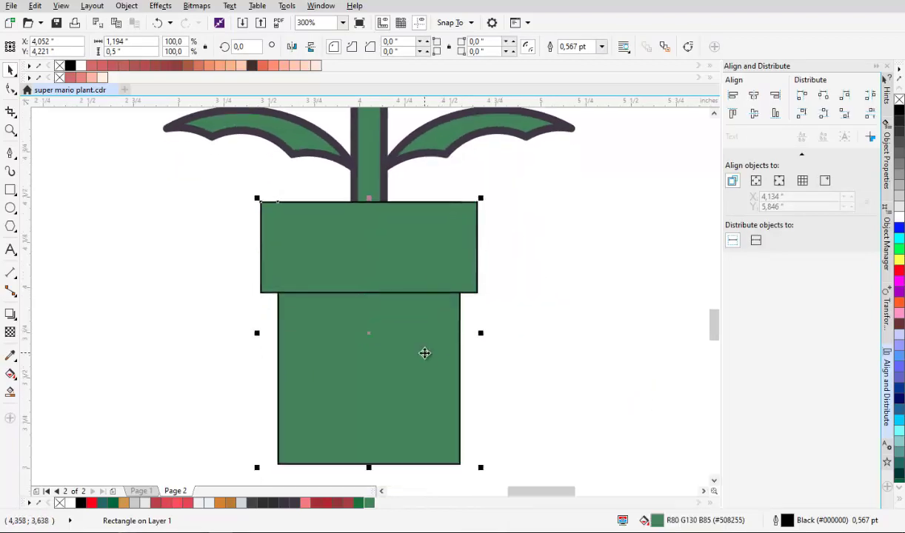
{"action": "left_click", "coordinate": [888, 176]}
{"action": "left_click", "coordinate": [806, 116]}
{"action": "left_click", "coordinate": [779, 189]}
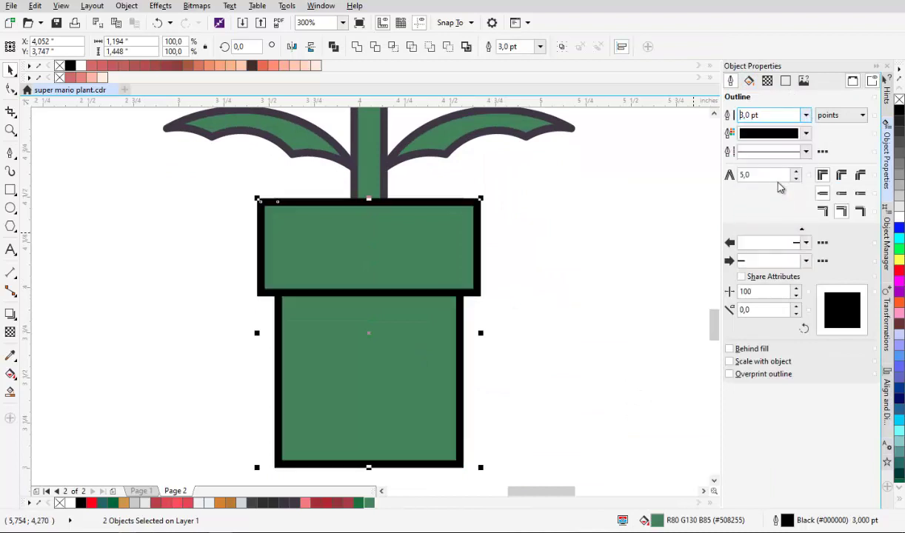
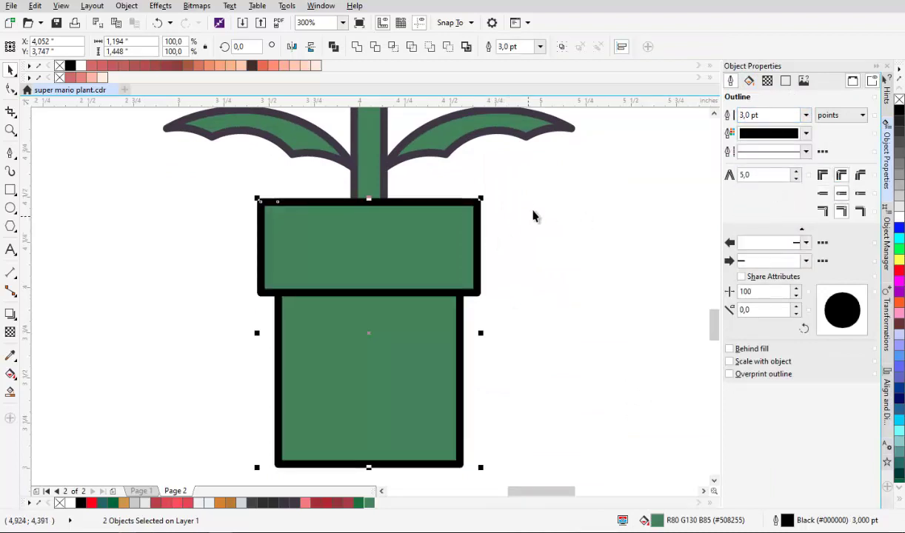
Round all four corners of the pipe's rim rectangle to about 0.042 inches
{"action": "left_click", "coordinate": [438, 233]}
{"action": "scroll", "coordinate": [438, 234], "scroll_direction": "up", "scroll_amount": 2}
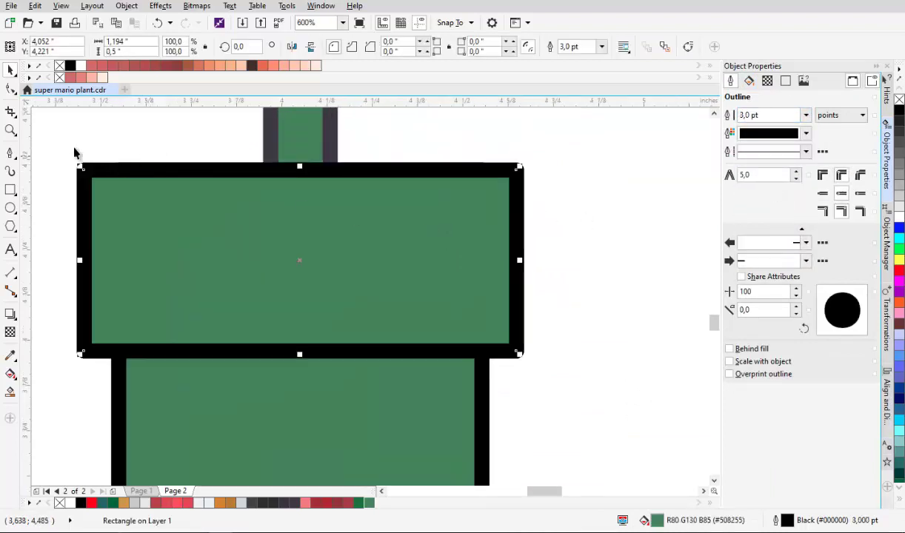
{"action": "key", "text": "F10"}
{"action": "left_click_drag", "start_coordinate": [516, 171], "coordinate": [513, 212]}
{"action": "key", "text": "space"}
{"action": "scroll", "coordinate": [494, 207], "scroll_direction": "down", "scroll_amount": 1}
{"action": "left_click", "coordinate": [553, 194]}
Sample the stem's dark outline colour R60 G52 B69 and apply it to the outlines of the pipe's rim and body
{"action": "left_click", "coordinate": [392, 282]}
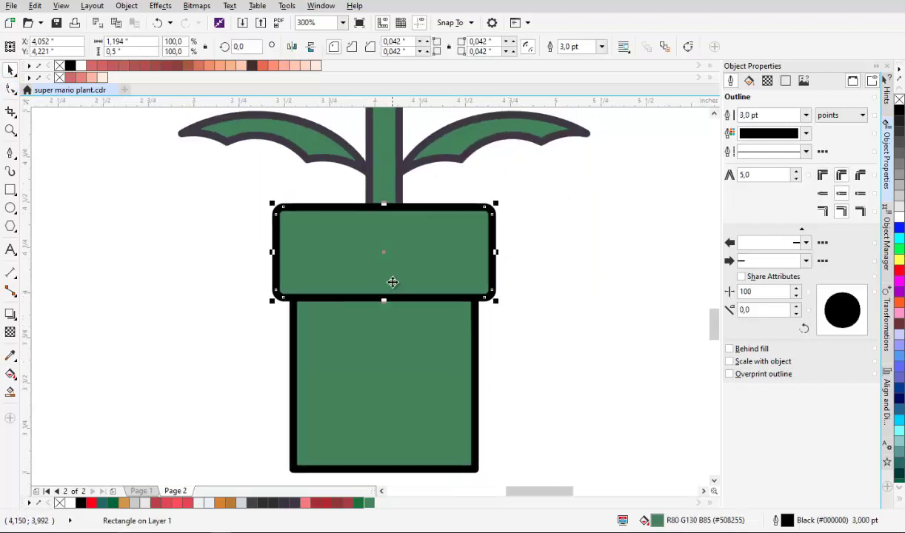
{"action": "left_click", "coordinate": [11, 356]}
{"action": "left_click", "coordinate": [358, 167]}
{"action": "scroll", "coordinate": [322, 214], "scroll_direction": "up", "scroll_amount": 1}
{"action": "left_click", "coordinate": [324, 203]}
{"action": "left_click_drag", "start_coordinate": [352, 355], "coordinate": [355, 216]}
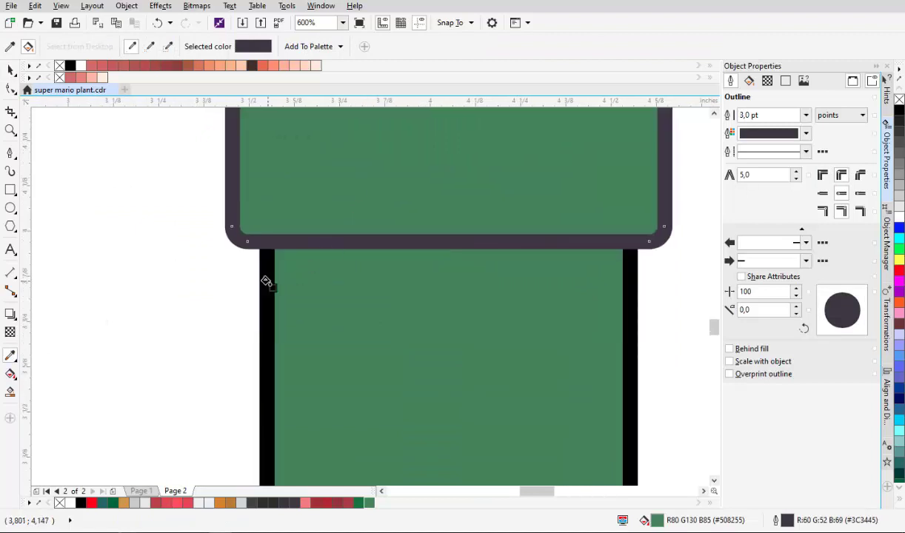
{"action": "left_click", "coordinate": [268, 282]}
{"action": "scroll", "coordinate": [267, 281], "scroll_direction": "down", "scroll_amount": 1}
{"action": "key", "text": "space"}
Deselect the pipe and save the drawing
{"action": "left_click", "coordinate": [523, 231]}
{"action": "left_click_drag", "start_coordinate": [480, 204], "coordinate": [439, 288]}
{"action": "scroll", "coordinate": [439, 288], "scroll_direction": "down", "scroll_amount": 2}
{"action": "key", "text": "ctrl+s"}
{"action": "scroll", "coordinate": [446, 257], "scroll_direction": "up", "scroll_amount": 1}
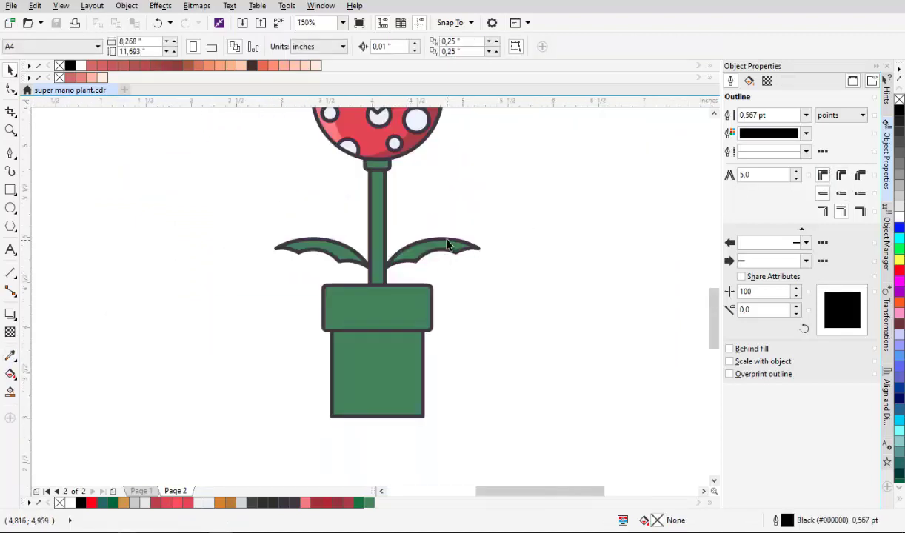
Draw a rectangle about 0.194 inches wide over the stem's left part, then extend it into the collar to about 1.732 inches high
{"action": "left_click_drag", "start_coordinate": [442, 241], "coordinate": [446, 254]}
{"action": "scroll", "coordinate": [370, 242], "scroll_direction": "up", "scroll_amount": 2}
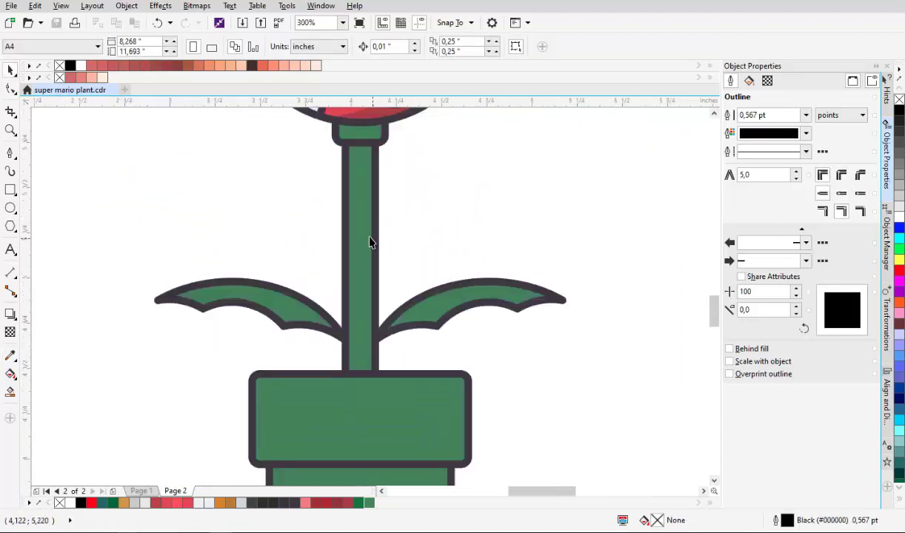
{"action": "left_click", "coordinate": [12, 188]}
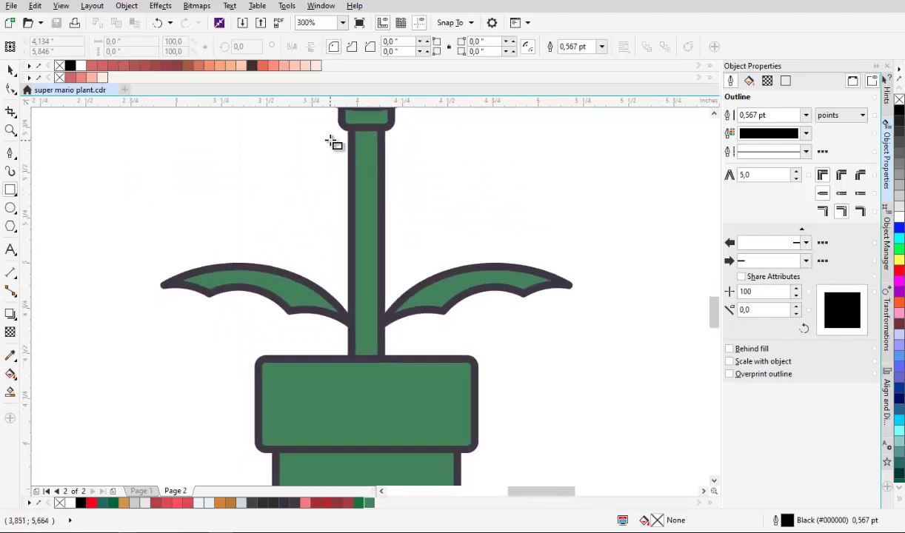
{"action": "left_click_drag", "start_coordinate": [330, 134], "coordinate": [365, 424]}
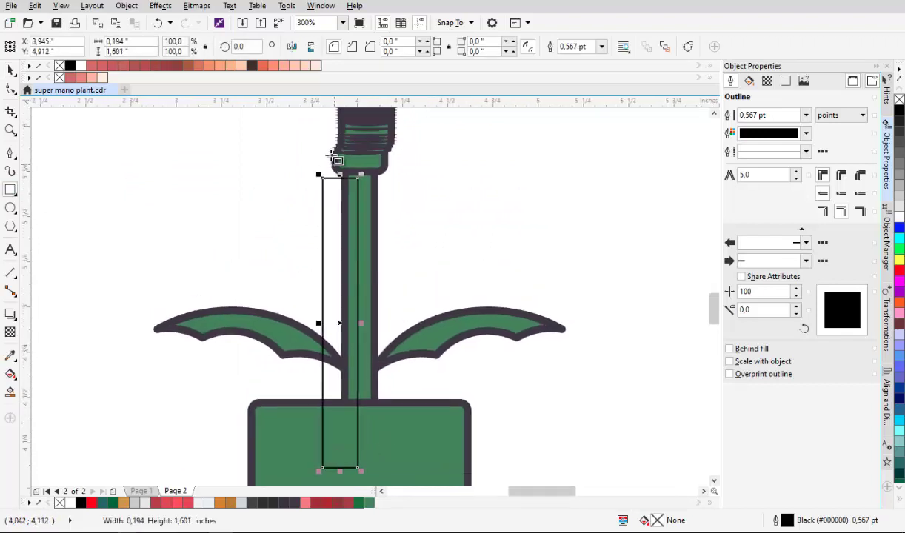
{"action": "scroll", "coordinate": [334, 153], "scroll_direction": "up", "scroll_amount": 2}
{"action": "key", "text": "space"}
{"action": "left_click_drag", "start_coordinate": [366, 238], "coordinate": [366, 275]}
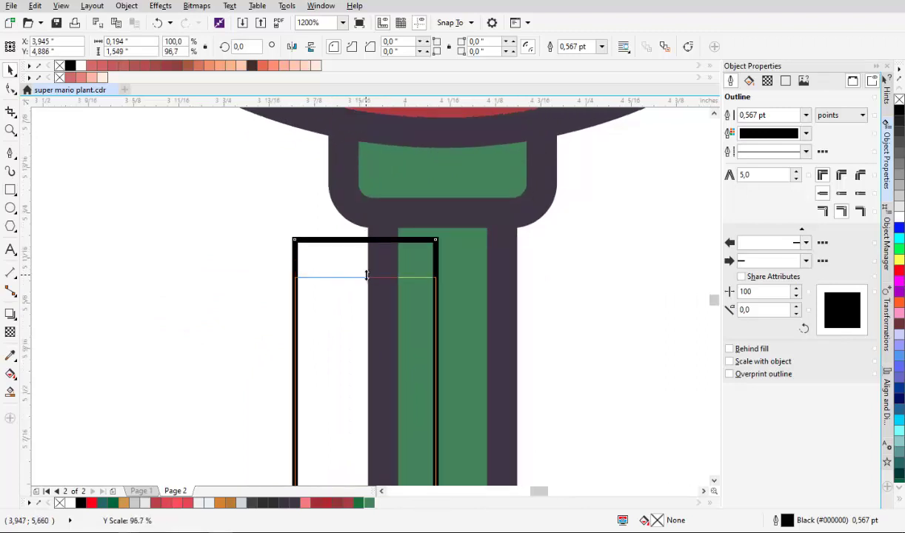
{"action": "left_click_drag", "start_coordinate": [377, 146], "coordinate": [378, 143]}
{"action": "scroll", "coordinate": [377, 189], "scroll_direction": "down", "scroll_amount": 4}
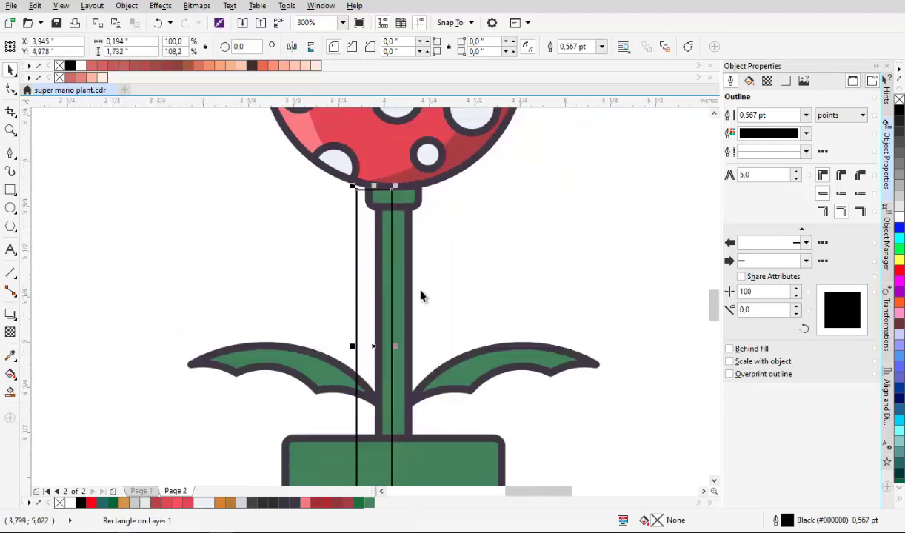
Intersect the tall rectangle with the stem to create a left strip, and delete the leftover rectangle
{"action": "scroll", "coordinate": [410, 273], "scroll_direction": "up", "scroll_amount": 1}
{"action": "left_click", "coordinate": [398, 259], "text": "shift"}
{"action": "left_click", "coordinate": [394, 46]}
{"action": "left_click_drag", "start_coordinate": [331, 220], "coordinate": [195, 233]}
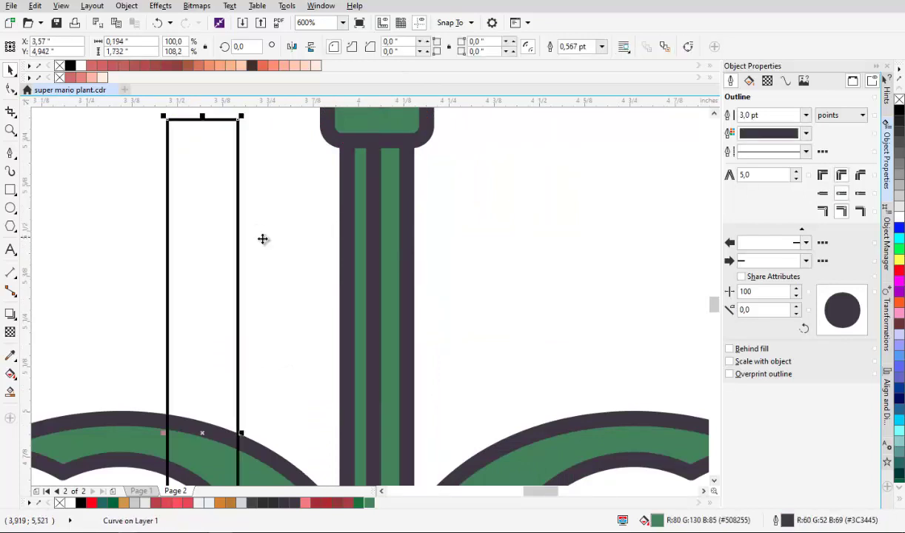
{"action": "scroll", "coordinate": [353, 243], "scroll_direction": "down", "scroll_amount": 1}
{"action": "key", "text": "Delete"}
Fill the stem's left strip with light green R106 G163 B112 and remove its outline
{"action": "left_click", "coordinate": [364, 232]}
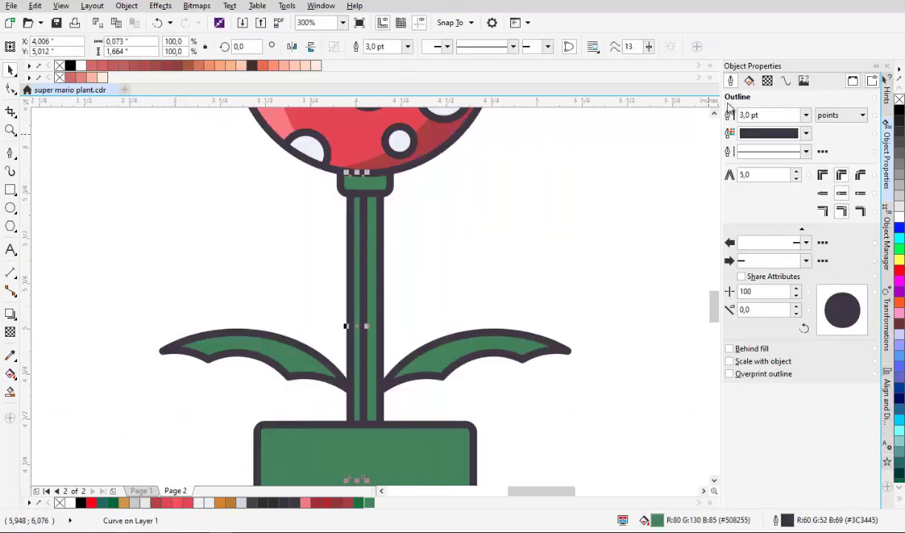
{"action": "left_click", "coordinate": [748, 81]}
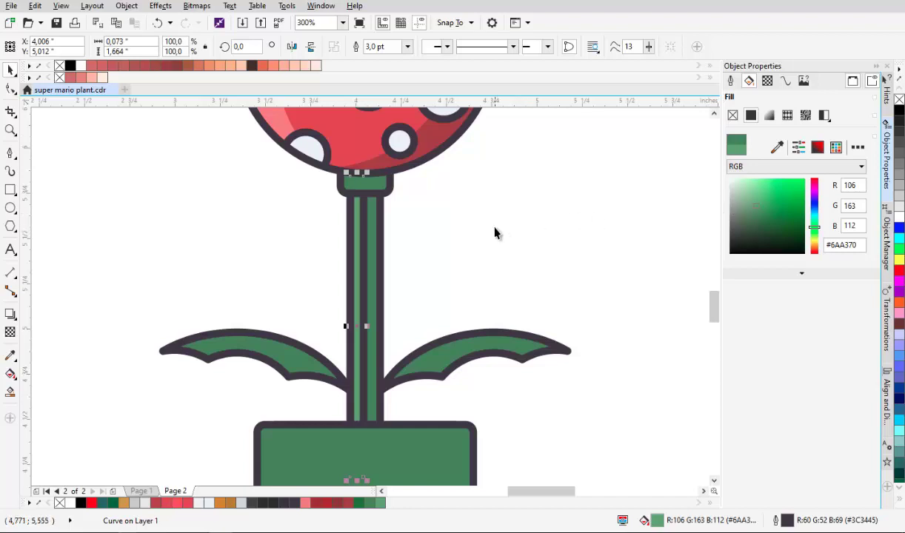
{"action": "left_click", "coordinate": [730, 80]}
{"action": "left_click", "coordinate": [805, 115]}
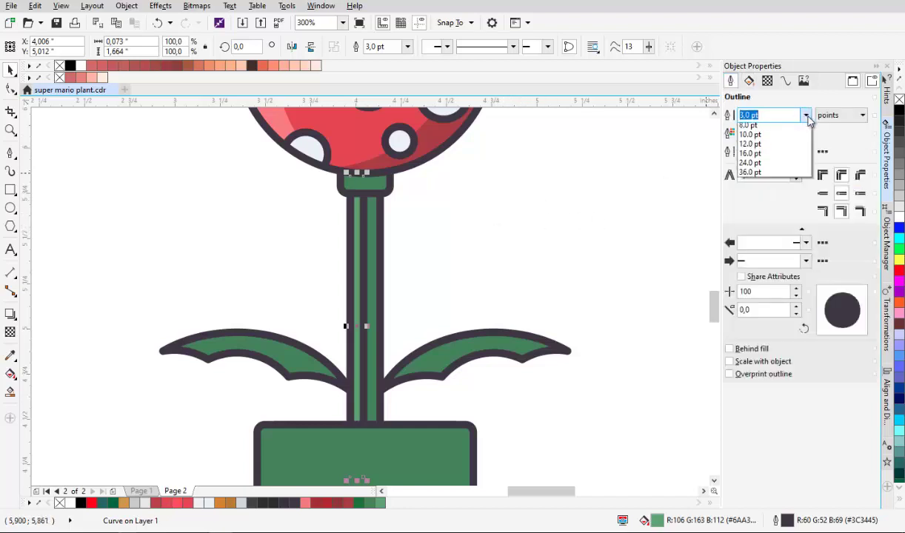
{"action": "left_click", "coordinate": [785, 123]}
{"action": "left_click", "coordinate": [408, 279]}
Narrow the stem's light green highlight strip by moving its right edge inwards
{"action": "scroll", "coordinate": [378, 228], "scroll_direction": "up", "scroll_amount": 2}
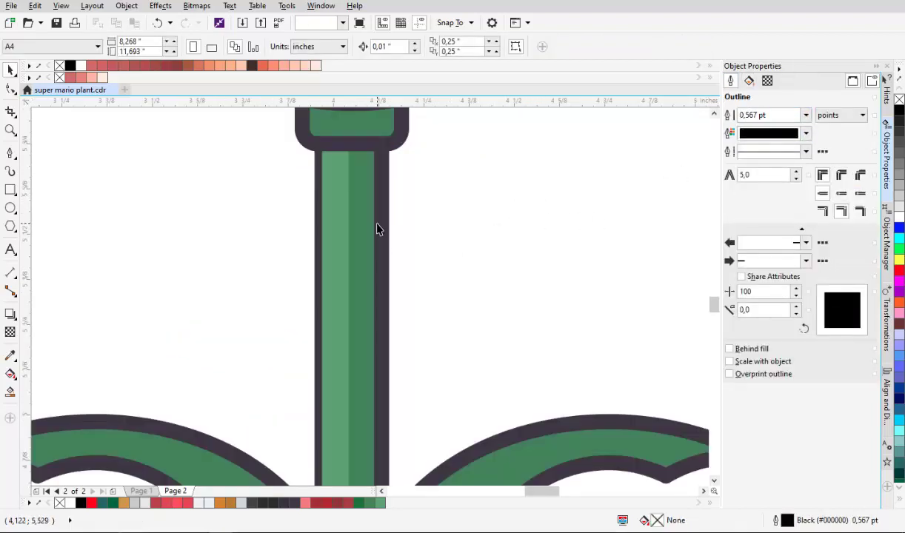
{"action": "left_click", "coordinate": [381, 229]}
{"action": "scroll", "coordinate": [407, 256], "scroll_direction": "down", "scroll_amount": 2}
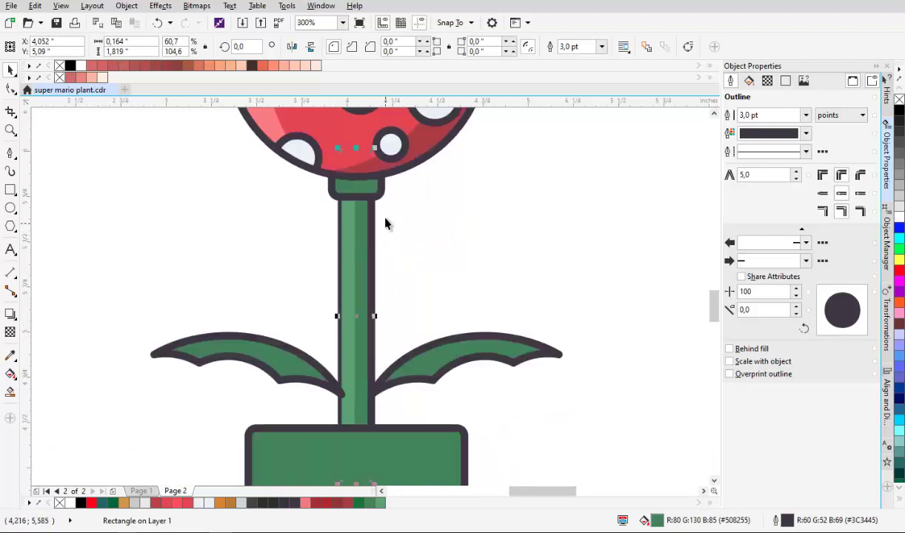
{"action": "scroll", "coordinate": [354, 235], "scroll_direction": "up", "scroll_amount": 1}
{"action": "left_click", "coordinate": [338, 230]}
{"action": "scroll", "coordinate": [339, 231], "scroll_direction": "down", "scroll_amount": 1}
{"action": "scroll", "coordinate": [349, 360], "scroll_direction": "up", "scroll_amount": 1}
{"action": "left_click_drag", "start_coordinate": [352, 292], "coordinate": [335, 292]}
{"action": "scroll", "coordinate": [363, 278], "scroll_direction": "down", "scroll_amount": 2}
{"action": "scroll", "coordinate": [304, 316], "scroll_direction": "up", "scroll_amount": 4}
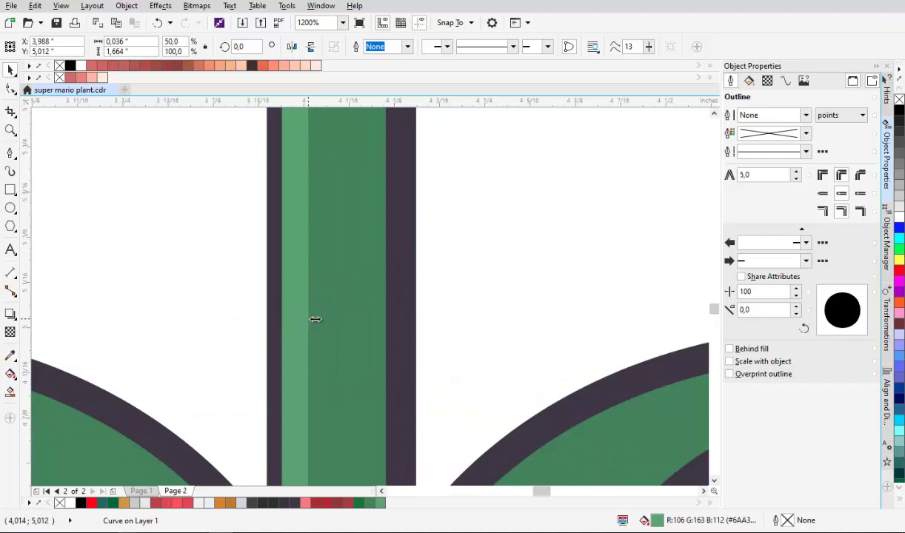
{"action": "scroll", "coordinate": [324, 324], "scroll_direction": "down", "scroll_amount": 3}
Draw a rectangle about 0.306 by 1.715 inches overlapping the stem's right part
{"action": "key", "text": "F6"}
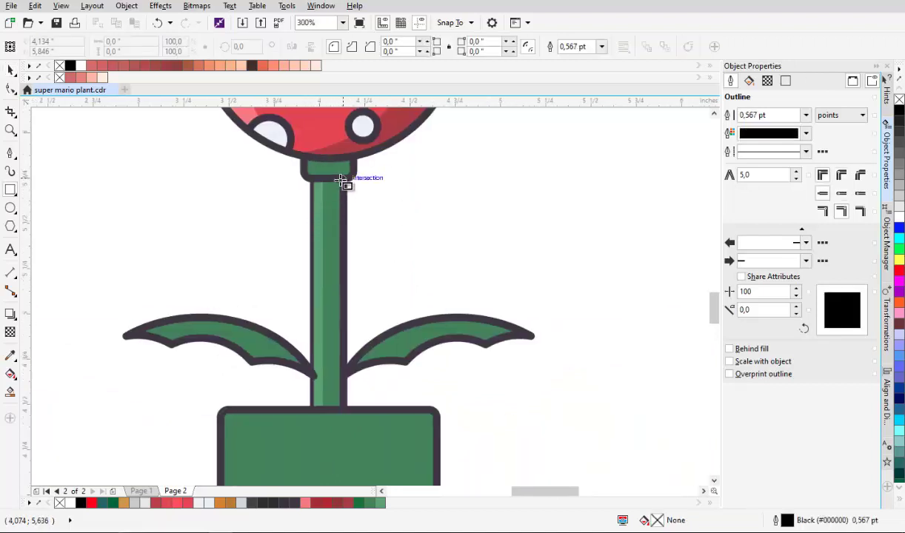
{"action": "scroll", "coordinate": [335, 169], "scroll_direction": "up", "scroll_amount": 3}
{"action": "key", "text": "space"}
{"action": "left_click", "coordinate": [317, 248]}
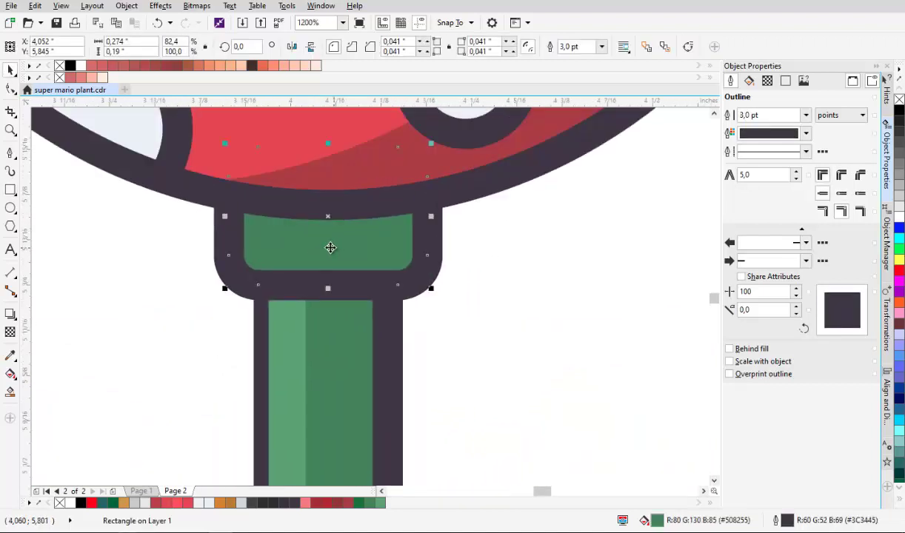
{"action": "left_click_drag", "start_coordinate": [277, 228], "coordinate": [285, 261]}
{"action": "scroll", "coordinate": [318, 256], "scroll_direction": "down", "scroll_amount": 2}
{"action": "left_click_drag", "start_coordinate": [358, 229], "coordinate": [368, 443]}
{"action": "key", "text": "F6"}
{"action": "scroll", "coordinate": [328, 305], "scroll_direction": "up", "scroll_amount": 2}
{"action": "key", "text": "space"}
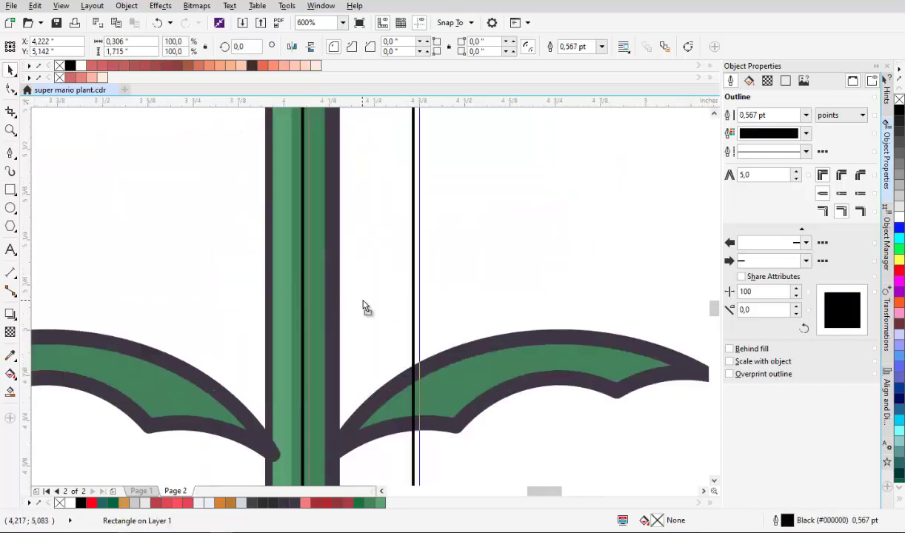
{"action": "left_click_drag", "start_coordinate": [363, 301], "coordinate": [363, 302]}
Intersect the new rectangle with the stem to create a right strip, and delete the leftover rectangle
{"action": "left_click_drag", "start_coordinate": [307, 227], "coordinate": [323, 255]}
{"action": "left_click", "coordinate": [323, 255], "text": "shift"}
{"action": "left_click", "coordinate": [393, 46]}
{"action": "left_click_drag", "start_coordinate": [403, 178], "coordinate": [520, 225]}
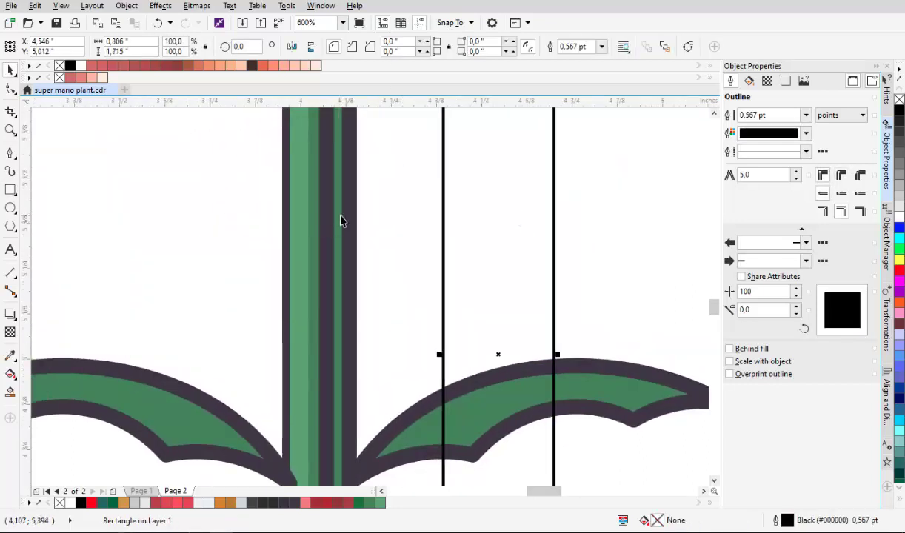
{"action": "key", "text": "Delete"}
Fill the stem's right strip with dark green R64 G105 B68 and remove its outline
{"action": "left_click", "coordinate": [341, 217]}
{"action": "left_click", "coordinate": [749, 82]}
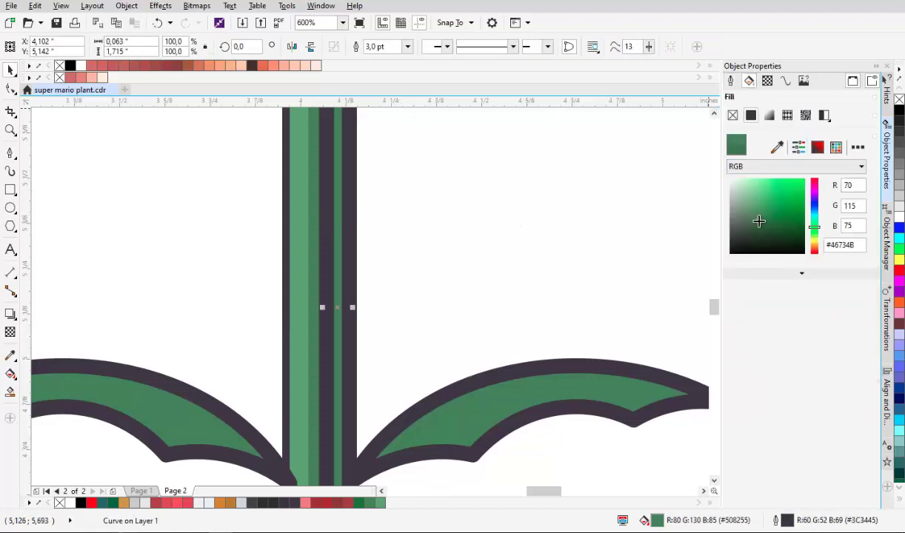
{"action": "left_click", "coordinate": [757, 223]}
{"action": "left_click", "coordinate": [732, 115]}
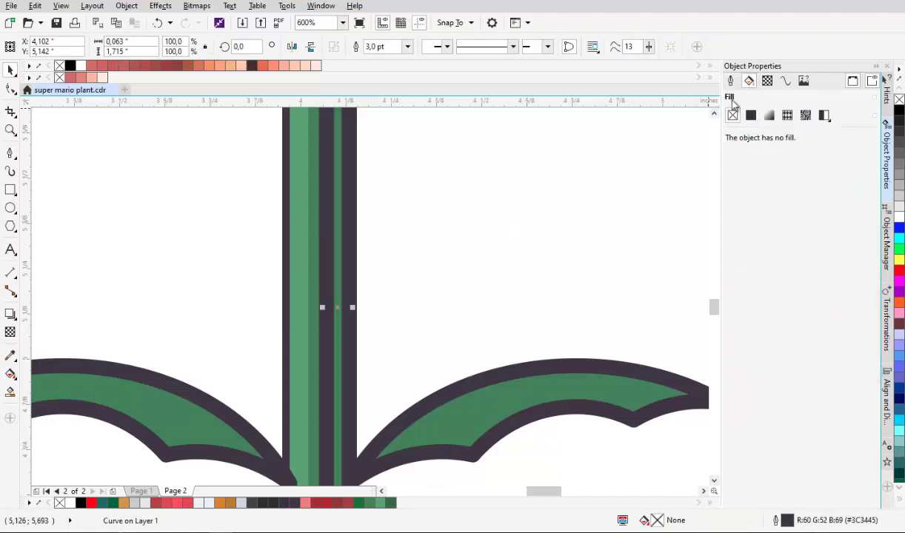
{"action": "key", "text": "ctrl+z"}
{"action": "left_click", "coordinate": [729, 80]}
{"action": "left_click", "coordinate": [805, 115]}
{"action": "left_click", "coordinate": [795, 129]}
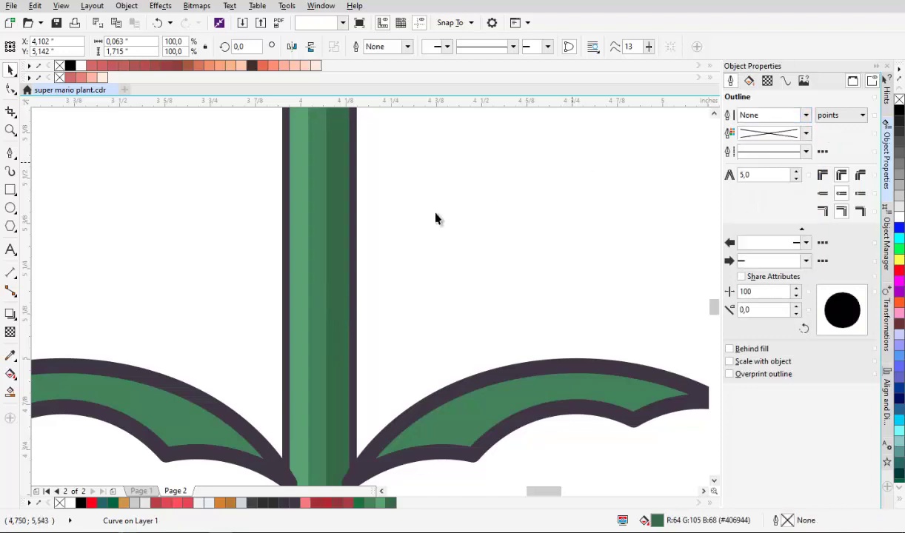
Fill the collar beneath the plant's head with the dark green R64 G105 B68
{"action": "left_click", "coordinate": [432, 213]}
{"action": "scroll", "coordinate": [414, 216], "scroll_direction": "down", "scroll_amount": 2}
{"action": "scroll", "coordinate": [399, 203], "scroll_direction": "up", "scroll_amount": 2}
{"action": "left_click", "coordinate": [387, 240]}
{"action": "scroll", "coordinate": [372, 257], "scroll_direction": "up", "scroll_amount": 1}
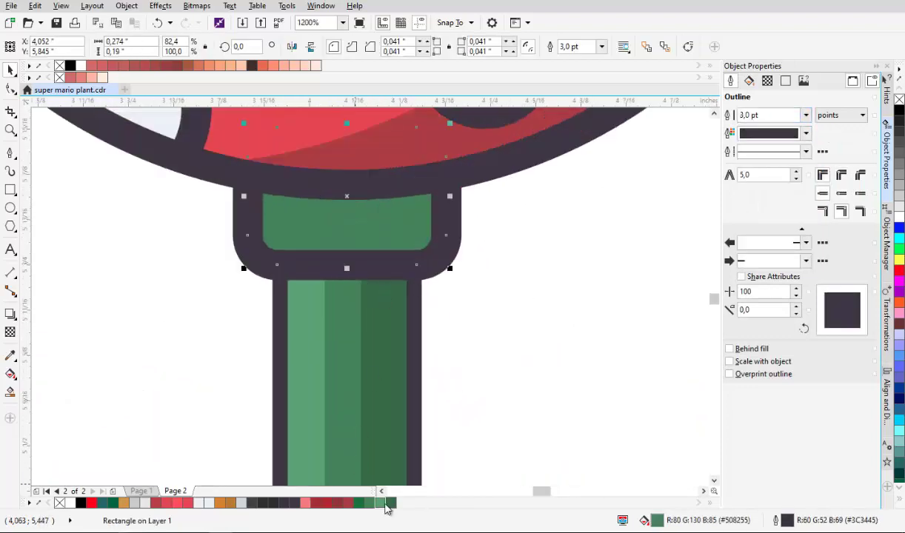
{"action": "left_click", "coordinate": [386, 504]}
{"action": "scroll", "coordinate": [330, 256], "scroll_direction": "down", "scroll_amount": 2}
{"action": "scroll", "coordinate": [353, 230], "scroll_direction": "up", "scroll_amount": 4}
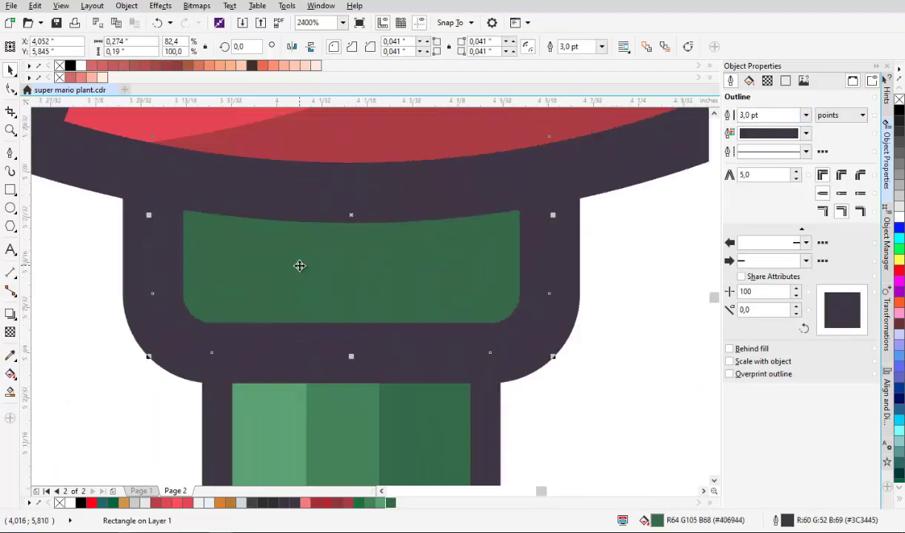
{"action": "scroll", "coordinate": [311, 244], "scroll_direction": "down", "scroll_amount": 6}
Convert the outlines of the collar and stem into separate objects, keeping them in their original position
{"action": "left_click", "coordinate": [345, 237]}
{"action": "scroll", "coordinate": [345, 243], "scroll_direction": "down", "scroll_amount": 1}
{"action": "scroll", "coordinate": [348, 272], "scroll_direction": "up", "scroll_amount": 1}
{"action": "scroll", "coordinate": [329, 255], "scroll_direction": "down", "scroll_amount": 1}
{"action": "scroll", "coordinate": [320, 224], "scroll_direction": "up", "scroll_amount": 1}
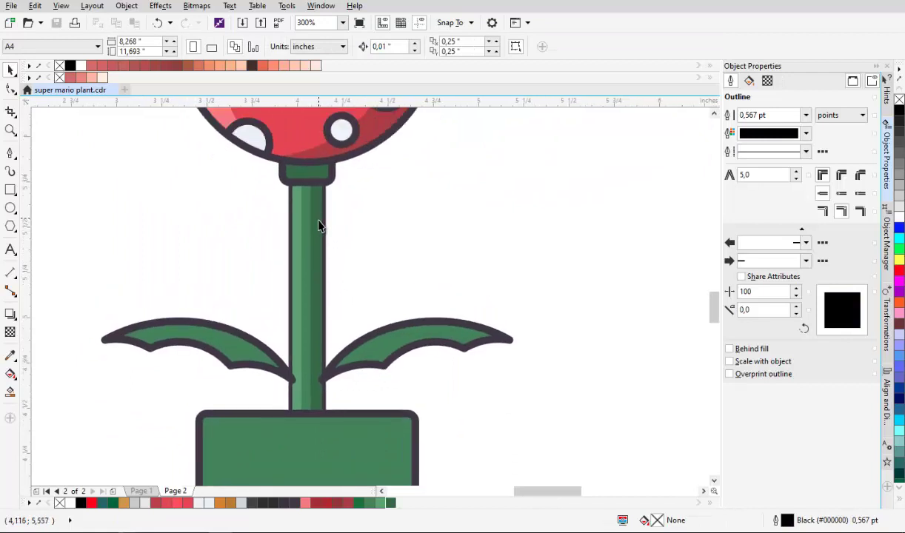
{"action": "scroll", "coordinate": [305, 214], "scroll_direction": "up", "scroll_amount": 1}
{"action": "scroll", "coordinate": [309, 186], "scroll_direction": "down", "scroll_amount": 1}
{"action": "scroll", "coordinate": [312, 170], "scroll_direction": "up", "scroll_amount": 1}
{"action": "left_click", "coordinate": [312, 171]}
{"action": "scroll", "coordinate": [281, 210], "scroll_direction": "up", "scroll_amount": 1}
{"action": "left_click", "coordinate": [275, 220], "text": "shift"}
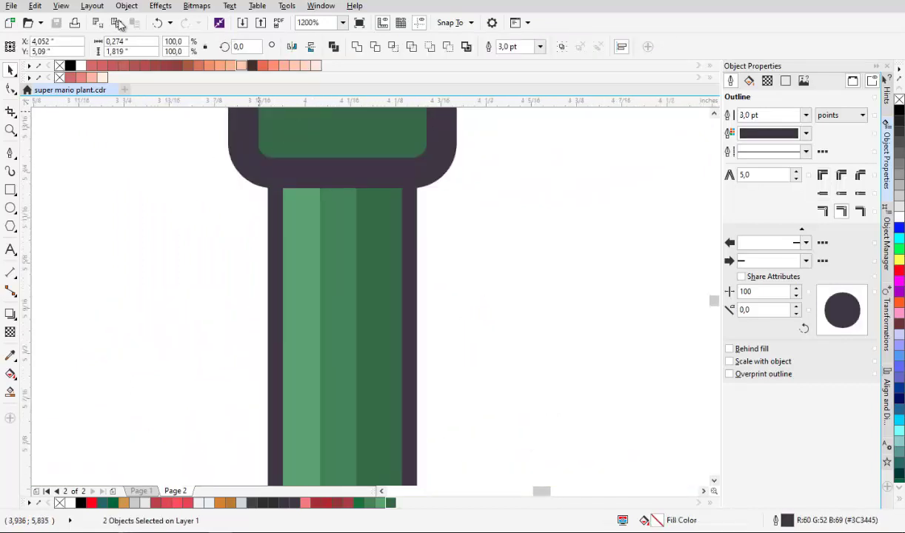
{"action": "left_click", "coordinate": [127, 6]}
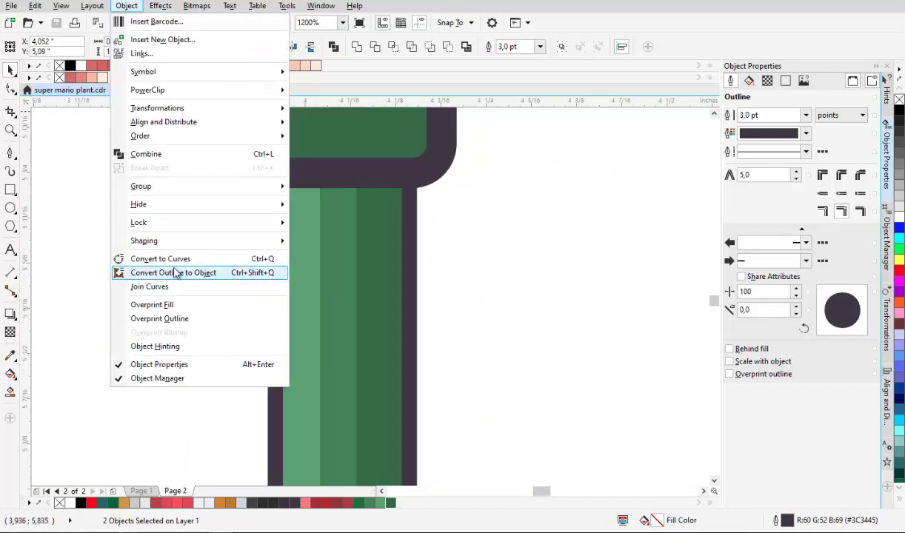
{"action": "left_click", "coordinate": [175, 273]}
{"action": "left_click_drag", "start_coordinate": [282, 261], "coordinate": [123, 258]}
{"action": "key", "text": "ctrl+z"}
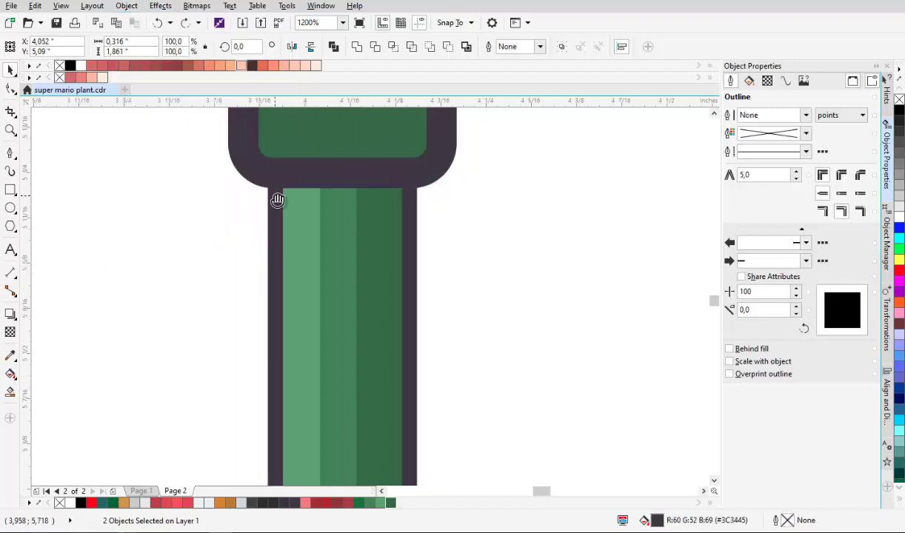
Place the stem's separated outline object in front of the stem fill and its dark green right strip
{"action": "left_click_drag", "start_coordinate": [277, 199], "coordinate": [276, 224]}
{"action": "key", "text": "Escape"}
{"action": "left_click", "coordinate": [274, 261]}
{"action": "right_click", "coordinate": [275, 261]}
{"action": "mouse_move", "coordinate": [374, 390]}
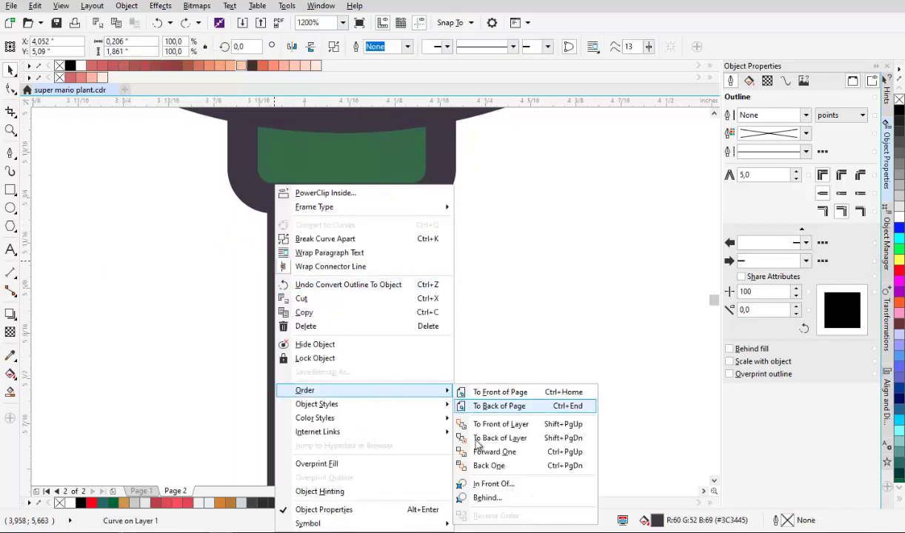
{"action": "left_click", "coordinate": [477, 482]}
{"action": "left_click", "coordinate": [323, 269]}
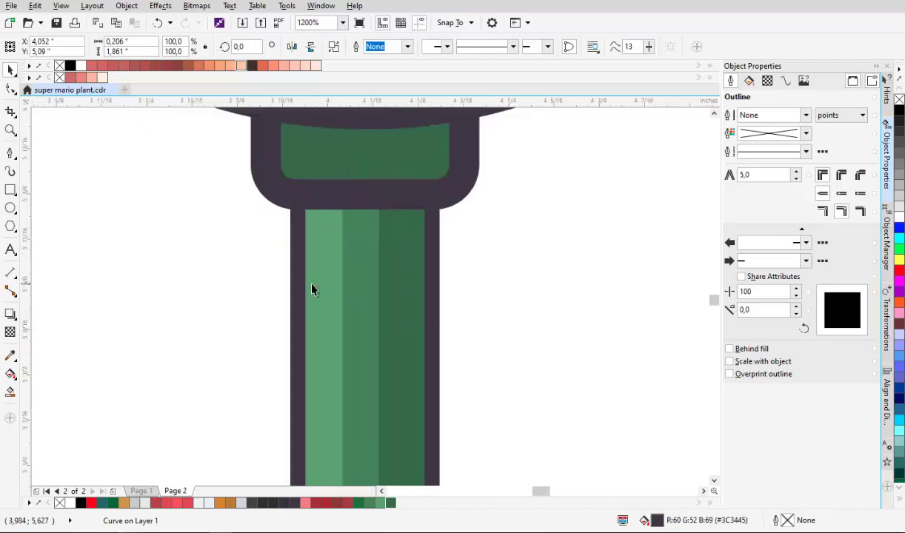
{"action": "right_click", "coordinate": [295, 283]}
{"action": "mouse_move", "coordinate": [400, 391]}
{"action": "left_click", "coordinate": [487, 456]}
Place the stem's outline object in front of the light green left strip as well
{"action": "scroll", "coordinate": [359, 301], "scroll_direction": "down", "scroll_amount": 2}
{"action": "scroll", "coordinate": [358, 302], "scroll_direction": "up", "scroll_amount": 2}
{"action": "right_click", "coordinate": [291, 283]}
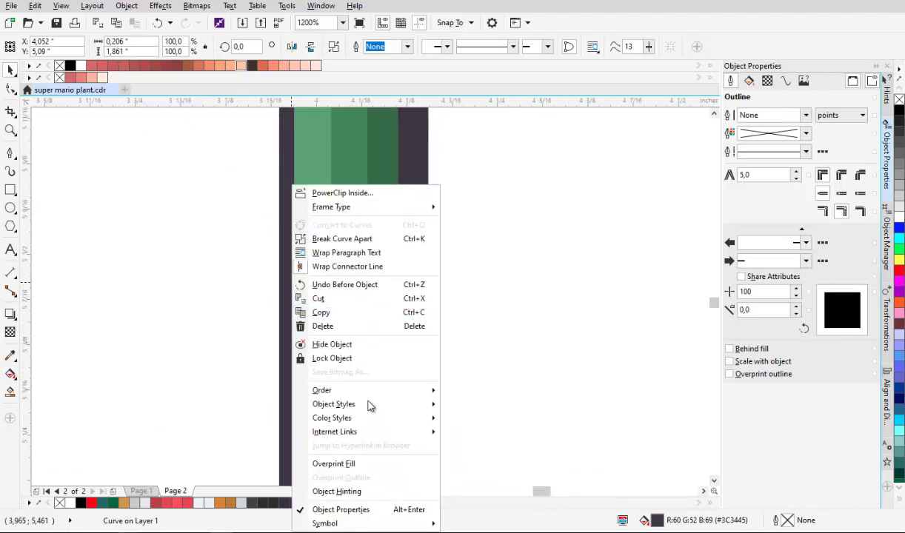
{"action": "mouse_move", "coordinate": [415, 390]}
{"action": "left_click", "coordinate": [491, 449]}
{"action": "key", "text": "Escape"}
{"action": "scroll", "coordinate": [364, 216], "scroll_direction": "down", "scroll_amount": 6}
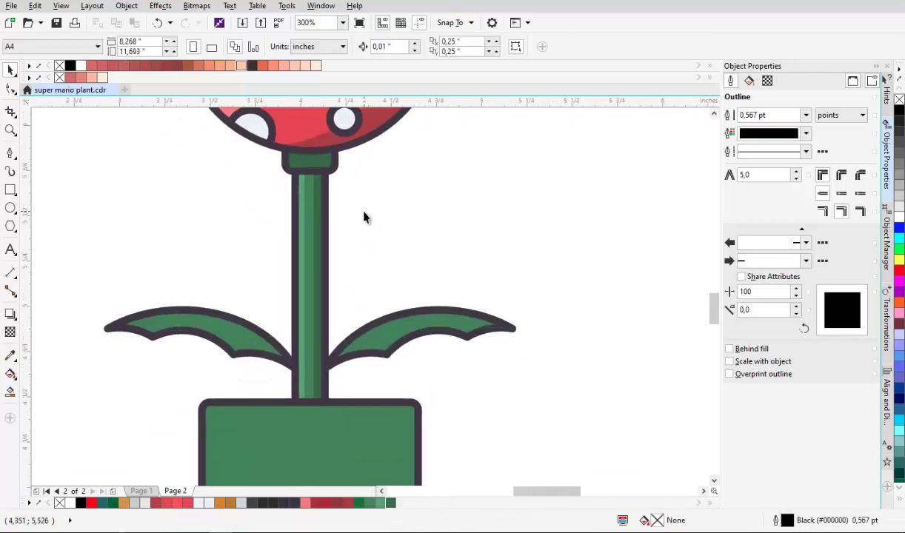
Copy and paste the dark green collar rectangle, and fill the copy with light green R106 G163 B112
{"action": "scroll", "coordinate": [340, 279], "scroll_direction": "up", "scroll_amount": 6}
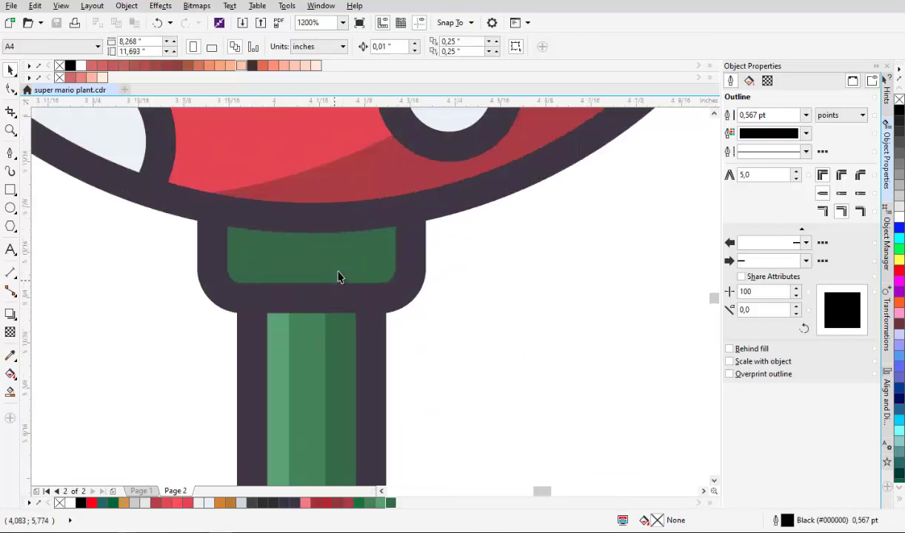
{"action": "left_click", "coordinate": [339, 278]}
{"action": "right_click", "coordinate": [374, 251]}
{"action": "left_click", "coordinate": [496, 285]}
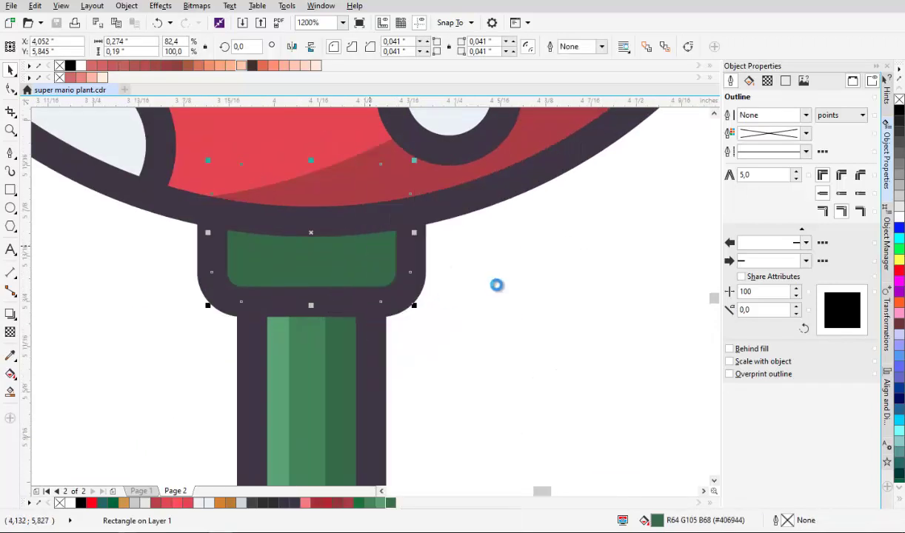
{"action": "right_click", "coordinate": [526, 258]}
{"action": "left_click", "coordinate": [551, 327]}
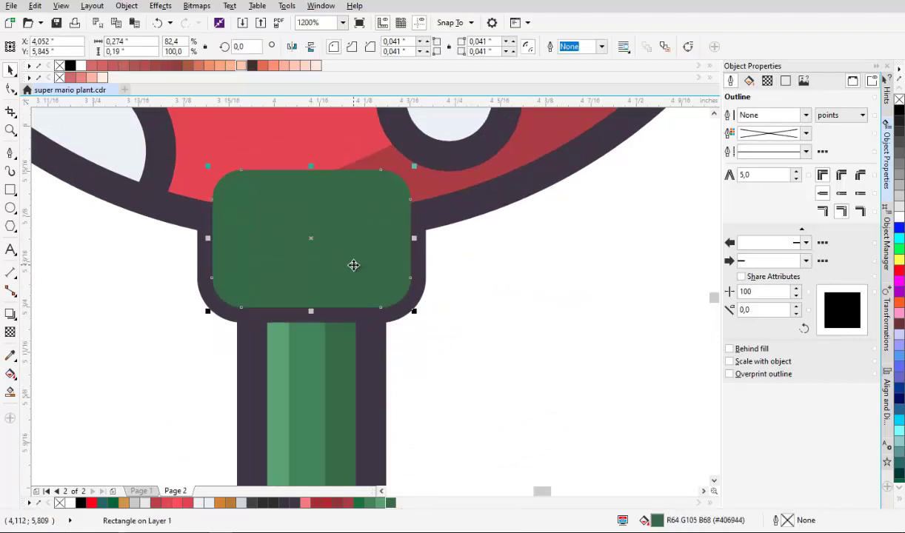
{"action": "mouse_move", "coordinate": [354, 264]}
{"action": "left_mouse_down"}
{"action": "mouse_move", "coordinate": [374, 253]}
{"action": "mouse_move", "coordinate": [350, 261]}
{"action": "left_mouse_up"}
{"action": "left_click", "coordinate": [371, 504]}
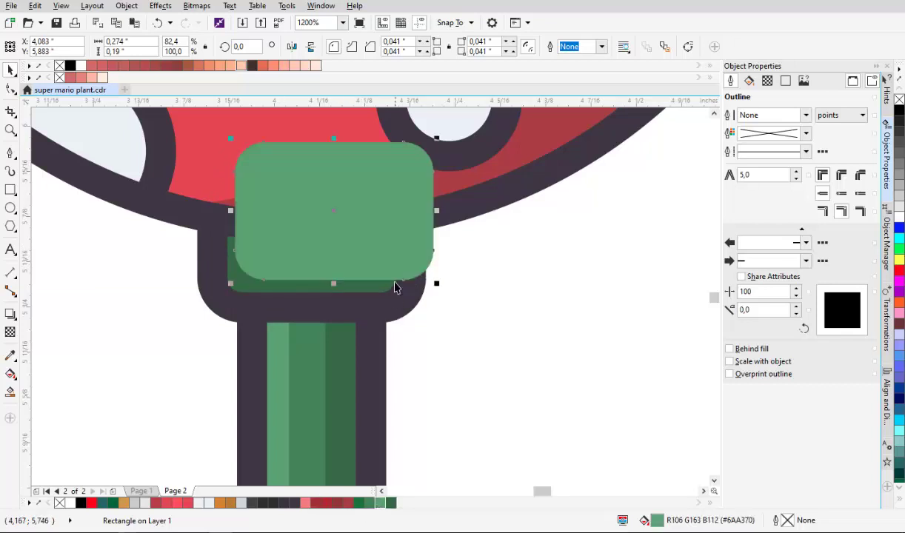
Offset the light green copy upward and to the right, leaving the collar's left and lower edges uncovered
{"action": "scroll", "coordinate": [383, 267], "scroll_direction": "up", "scroll_amount": 2}
{"action": "scroll", "coordinate": [436, 258], "scroll_direction": "down", "scroll_amount": 2}
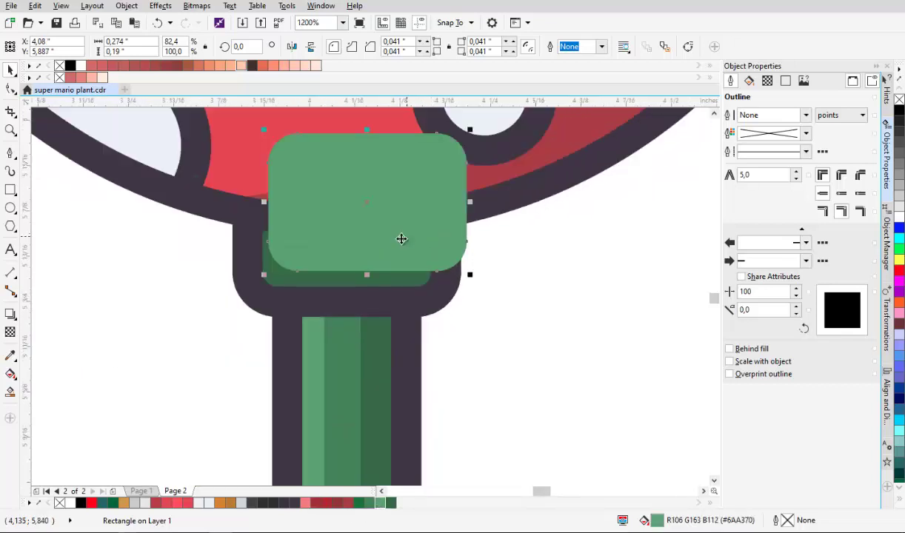
{"action": "scroll", "coordinate": [340, 246], "scroll_direction": "up", "scroll_amount": 2}
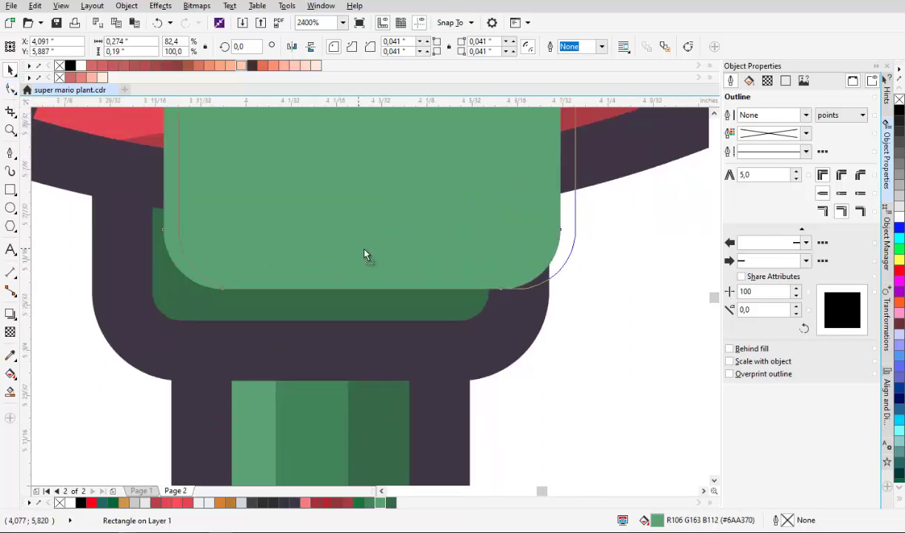
{"action": "left_click_drag", "start_coordinate": [364, 249], "coordinate": [384, 237]}
Intersect the light green copy with the collar, and delete the leftover rectangle
{"action": "left_click", "coordinate": [245, 273], "text": "shift"}
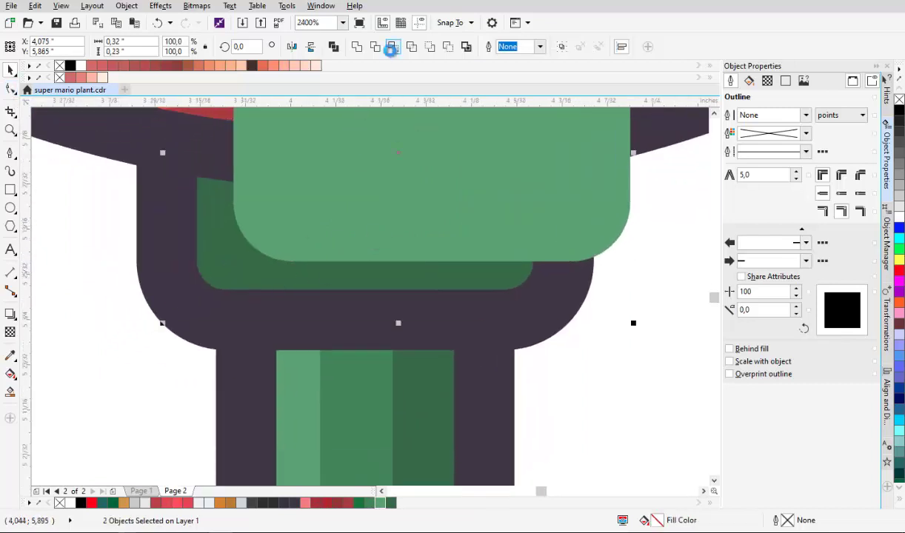
{"action": "left_click", "coordinate": [392, 48]}
{"action": "left_click_drag", "start_coordinate": [367, 198], "coordinate": [583, 299]}
{"action": "key", "text": "Delete"}
{"action": "left_click", "coordinate": [241, 268]}
{"action": "scroll", "coordinate": [326, 422], "scroll_direction": "down", "scroll_amount": 1}
{"action": "scroll", "coordinate": [335, 466], "scroll_direction": "up", "scroll_amount": 1}
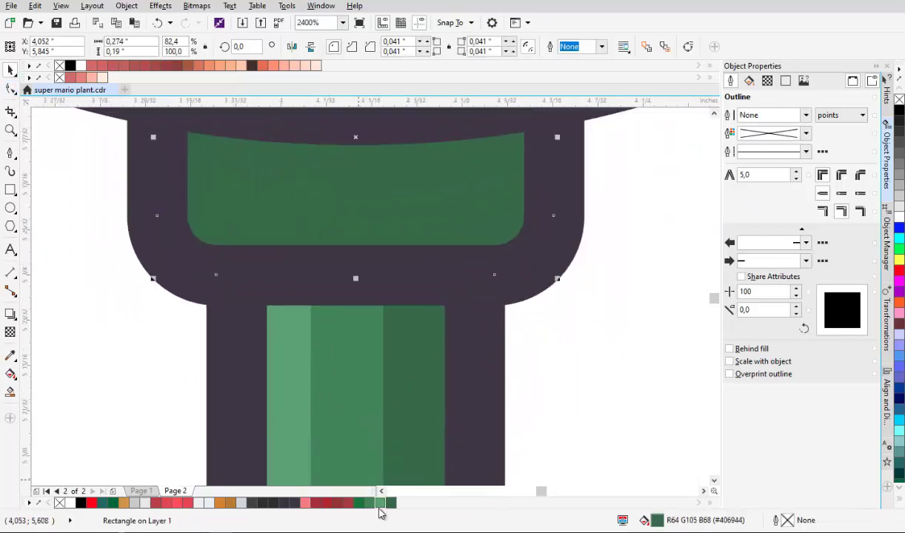
{"action": "scroll", "coordinate": [364, 364], "scroll_direction": "down", "scroll_amount": 3}
{"action": "left_click", "coordinate": [411, 360]}
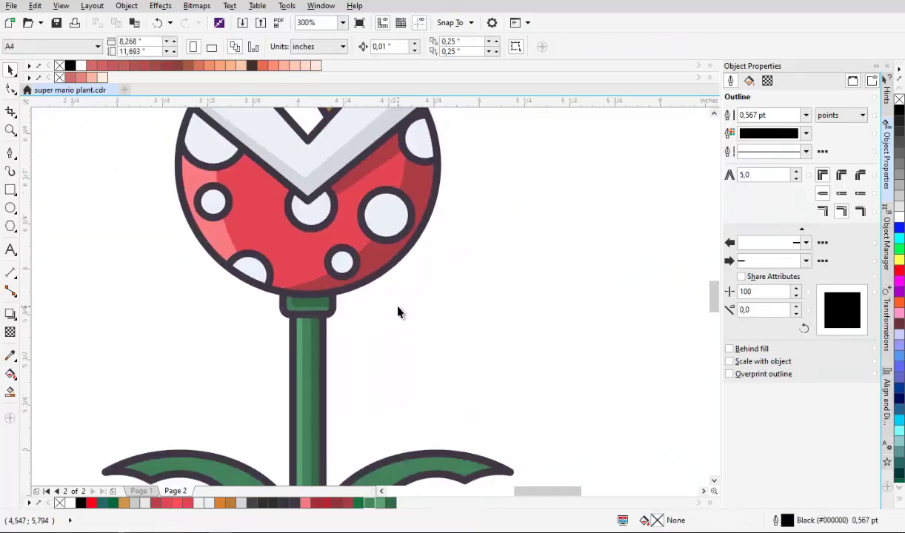
{"action": "scroll", "coordinate": [398, 312], "scroll_direction": "up", "scroll_amount": 1}
{"action": "scroll", "coordinate": [418, 303], "scroll_direction": "down", "scroll_amount": 2}
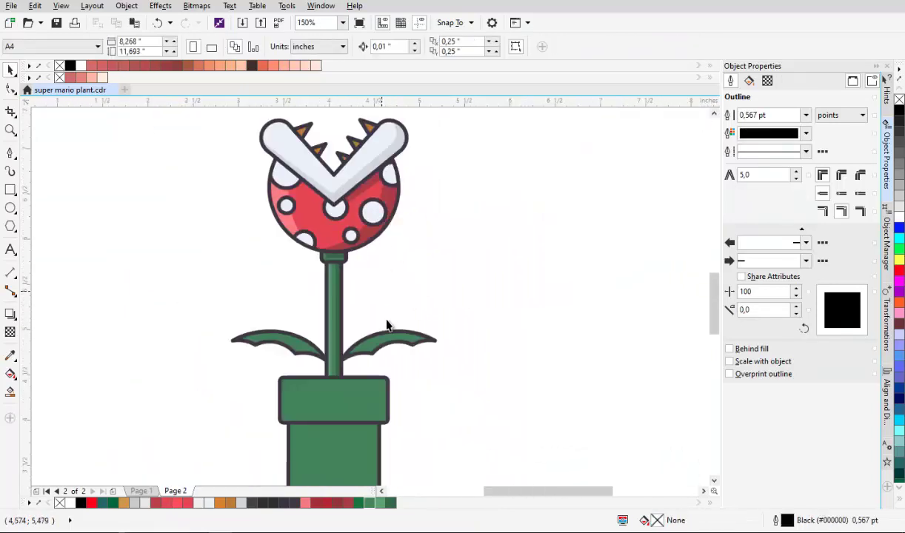
{"action": "scroll", "coordinate": [386, 324], "scroll_direction": "up", "scroll_amount": 2}
{"action": "scroll", "coordinate": [350, 281], "scroll_direction": "up", "scroll_amount": 1}
{"action": "key", "text": "F6"}
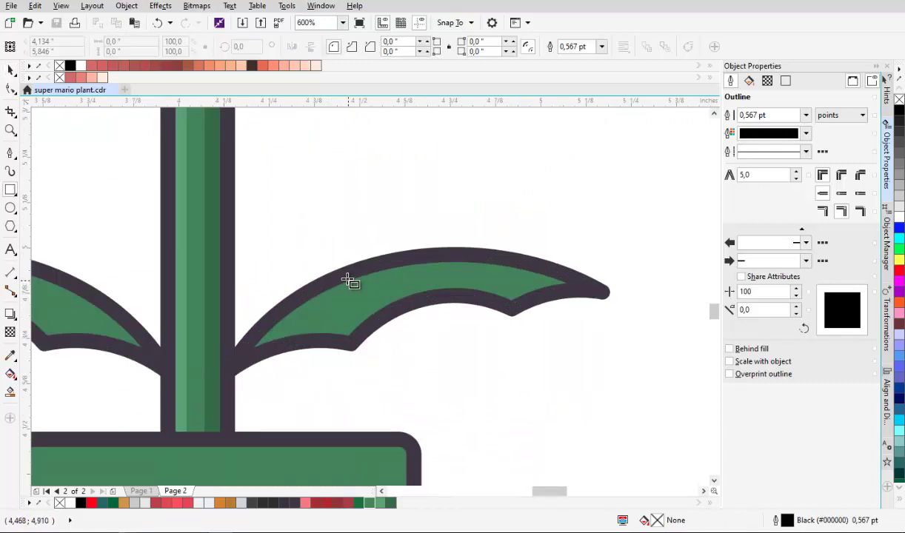
{"action": "key", "text": "space"}
{"action": "left_click", "coordinate": [9, 155]}
{"action": "scroll", "coordinate": [266, 328], "scroll_direction": "up", "scroll_amount": 1}
{"action": "key", "text": "space"}
{"action": "left_click", "coordinate": [188, 299]}
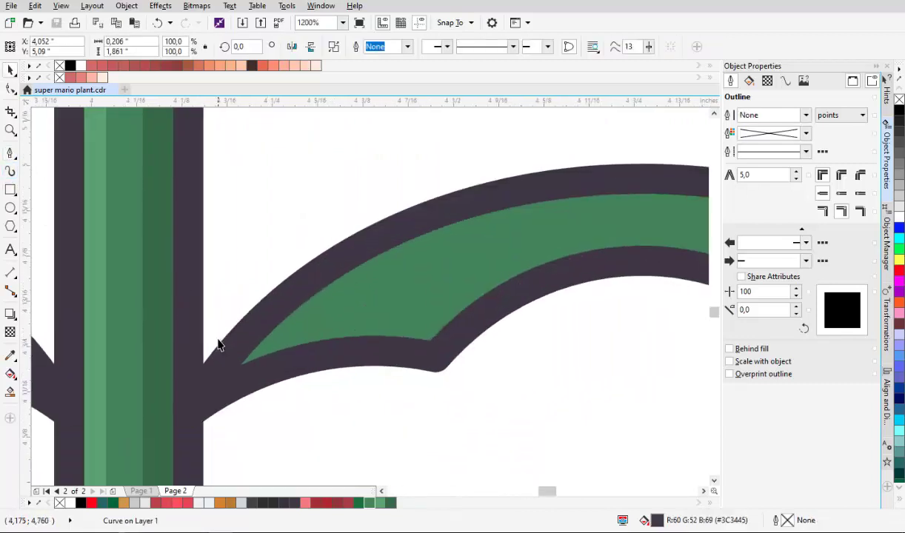
{"action": "scroll", "coordinate": [199, 339], "scroll_direction": "down", "scroll_amount": 1}
{"action": "left_click", "coordinate": [165, 309]}
Draw an open curved vein, about 0.46 by 0.23 inches, from the stem joint up into the right leaf
{"action": "key", "text": "space"}
{"action": "scroll", "coordinate": [214, 363], "scroll_direction": "up", "scroll_amount": 2}
{"action": "scroll", "coordinate": [188, 396], "scroll_direction": "down", "scroll_amount": 1}
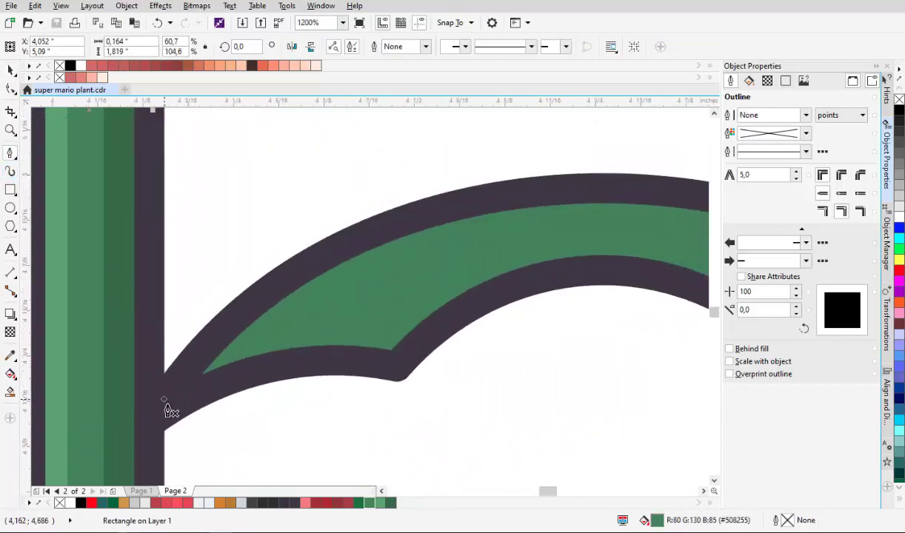
{"action": "left_click_drag", "start_coordinate": [165, 407], "coordinate": [352, 252]}
{"action": "left_click_drag", "start_coordinate": [405, 298], "coordinate": [335, 358]}
{"action": "left_click", "coordinate": [432, 298]}
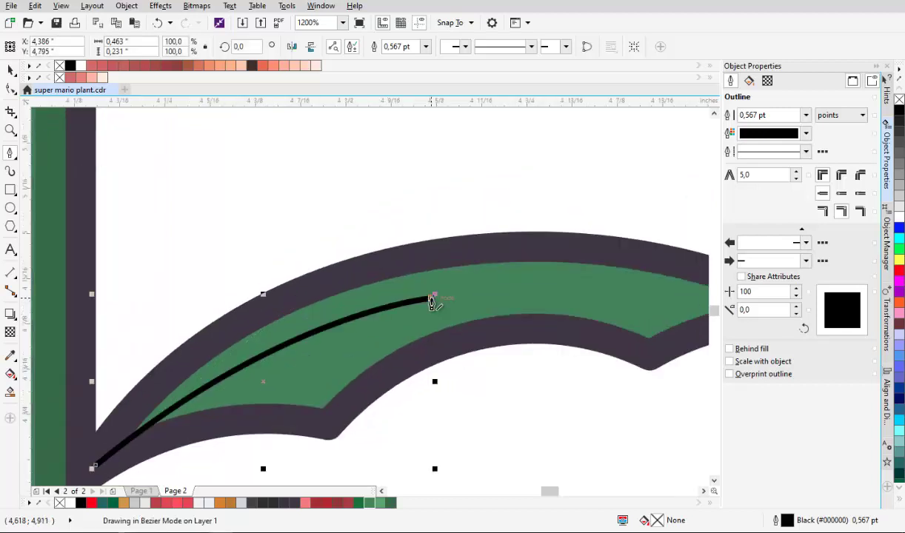
{"action": "left_click", "coordinate": [432, 302]}
{"action": "key", "text": "space"}
Set the right leaf vein's outline width to 1.5 pt with rounded corners and line caps
{"action": "scroll", "coordinate": [433, 298], "scroll_direction": "down", "scroll_amount": 1}
{"action": "left_click", "coordinate": [805, 117]}
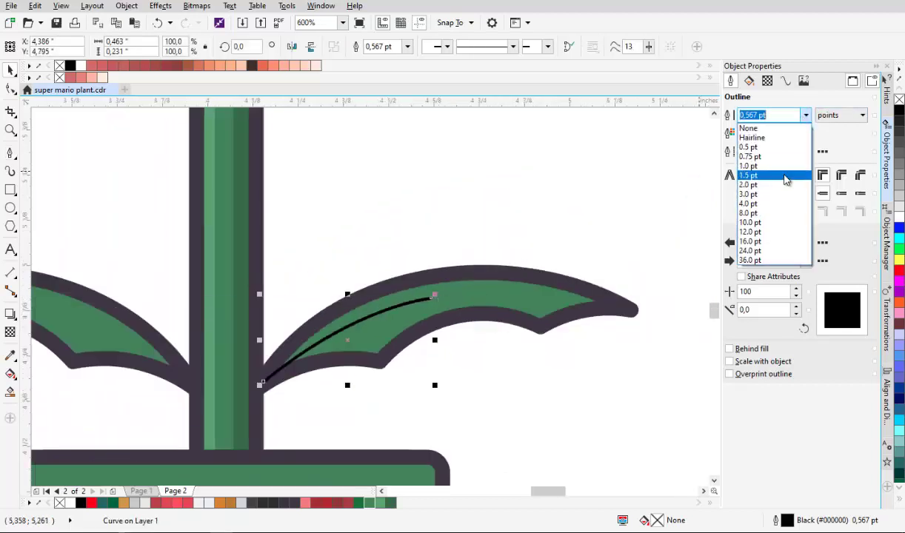
{"action": "left_click", "coordinate": [783, 175]}
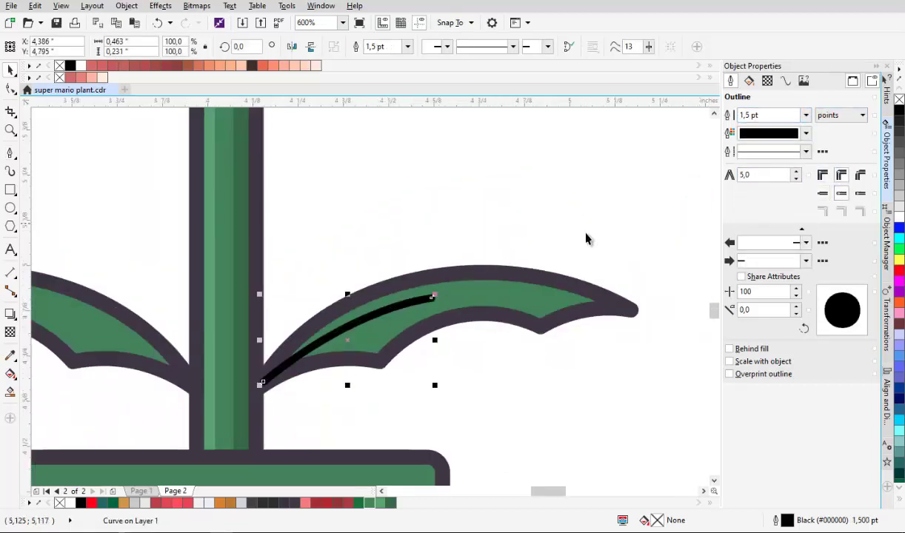
Mirror the vein horizontally as one copy, and position the copy on the left leaf against the stem joint
{"action": "left_click_drag", "start_coordinate": [383, 289], "coordinate": [506, 247]}
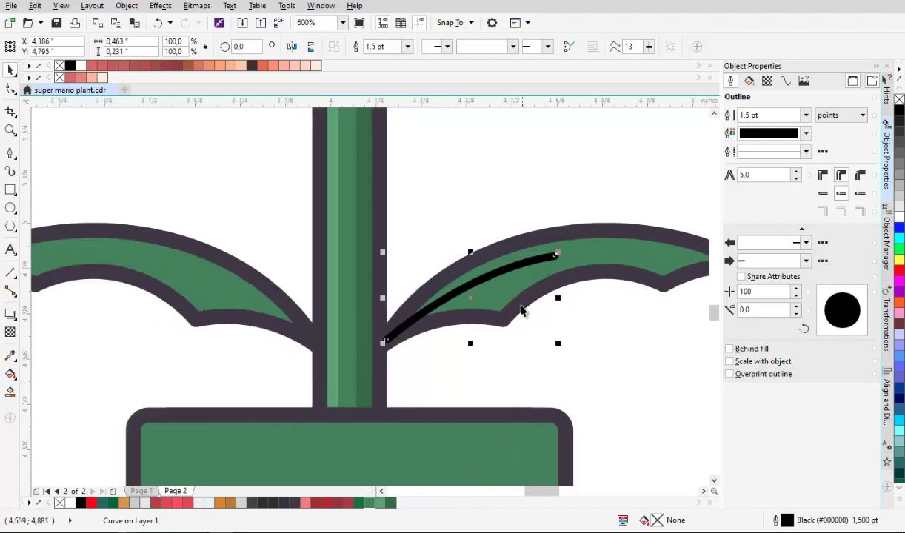
{"action": "left_click", "coordinate": [884, 311]}
{"action": "left_click", "coordinate": [852, 216]}
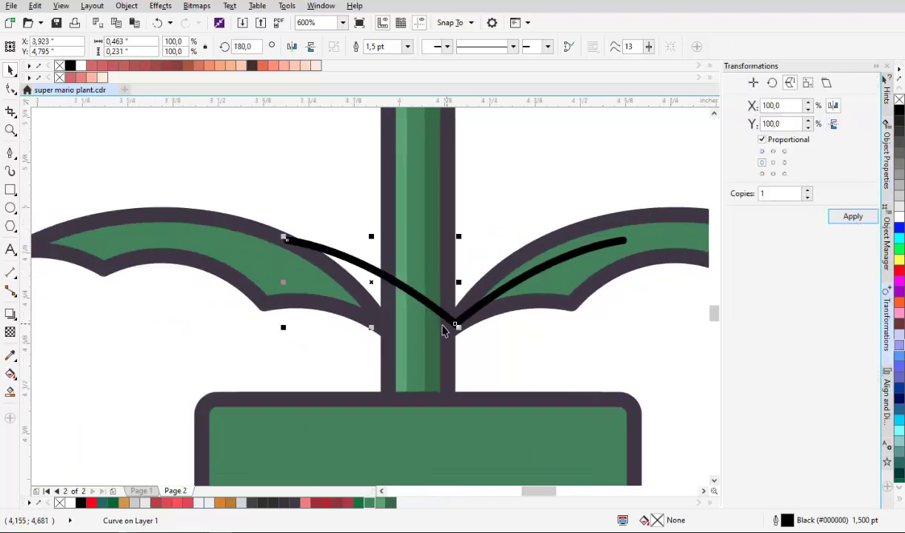
{"action": "scroll", "coordinate": [469, 322], "scroll_direction": "up", "scroll_amount": 2}
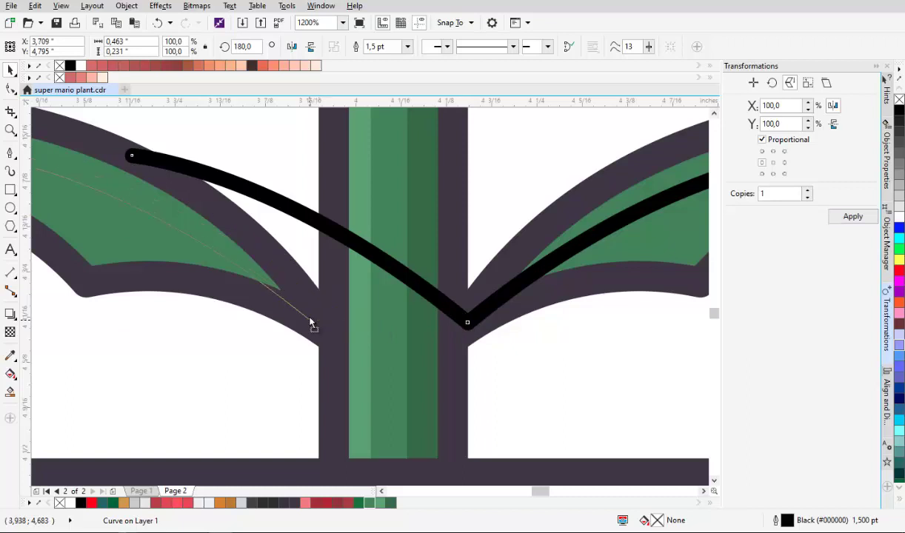
{"action": "left_click_drag", "start_coordinate": [323, 321], "coordinate": [323, 321]}
{"action": "scroll", "coordinate": [337, 309], "scroll_direction": "down", "scroll_amount": 1}
Sample the leaf outline's dark color R60 G52 B69, and apply it to both leaf veins
{"action": "left_click", "coordinate": [460, 278], "text": "shift"}
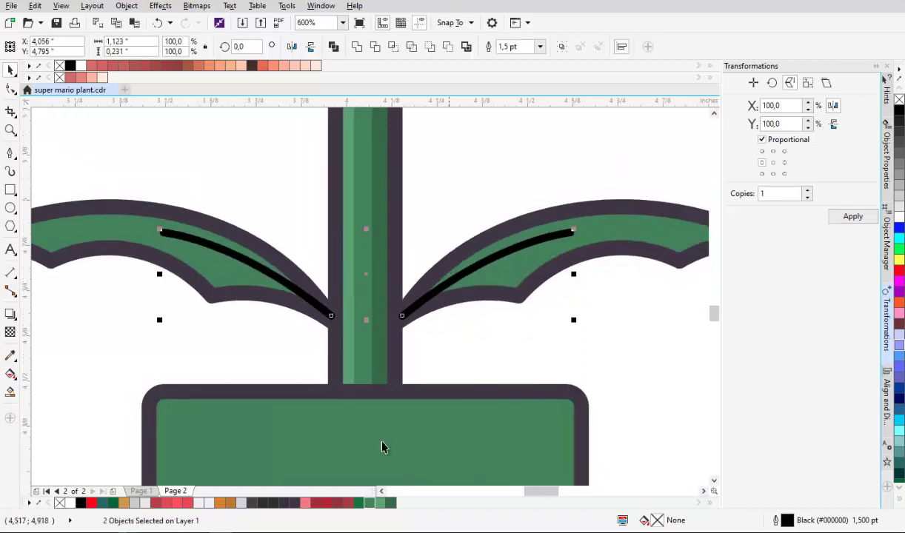
{"action": "left_click", "coordinate": [11, 356]}
{"action": "scroll", "coordinate": [213, 236], "scroll_direction": "up", "scroll_amount": 2}
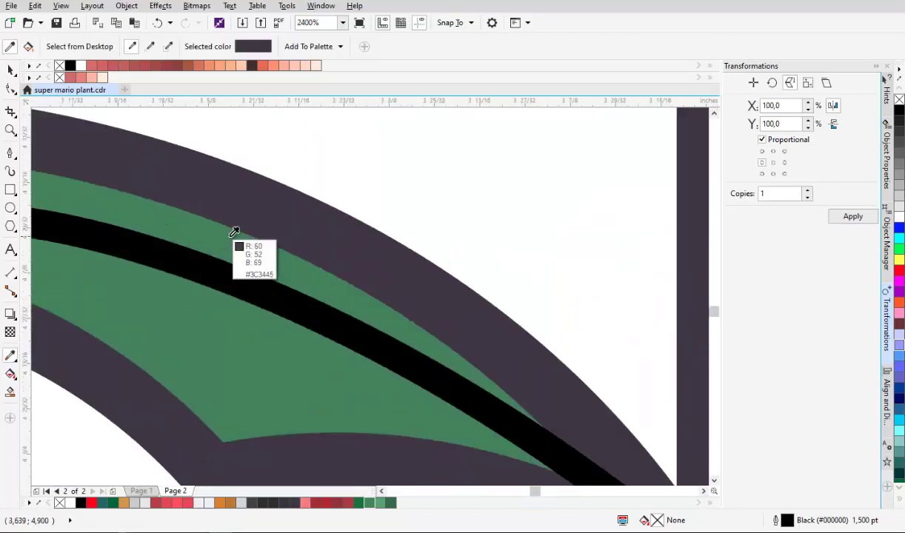
{"action": "left_click", "coordinate": [247, 200]}
{"action": "left_click", "coordinate": [227, 286]}
{"action": "scroll", "coordinate": [174, 269], "scroll_direction": "down", "scroll_amount": 2}
{"action": "left_click", "coordinate": [468, 277]}
{"action": "scroll", "coordinate": [402, 268], "scroll_direction": "down", "scroll_amount": 2}
{"action": "key", "text": "space"}
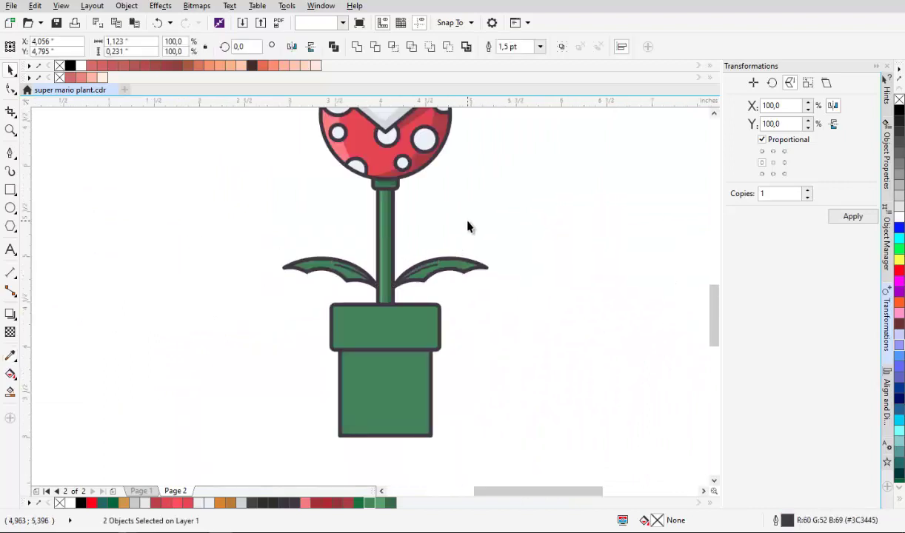
{"action": "left_click", "coordinate": [468, 221]}
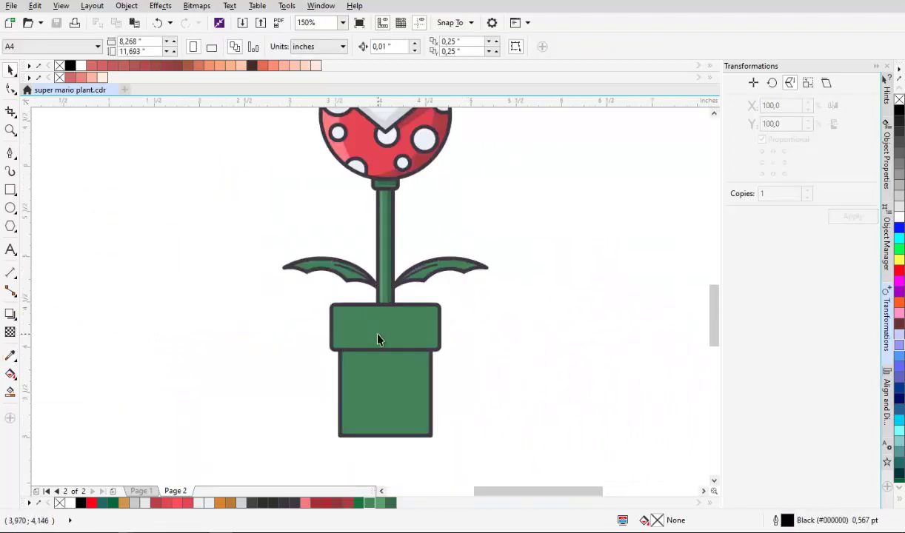
{"action": "scroll", "coordinate": [438, 323], "scroll_direction": "up", "scroll_amount": 2}
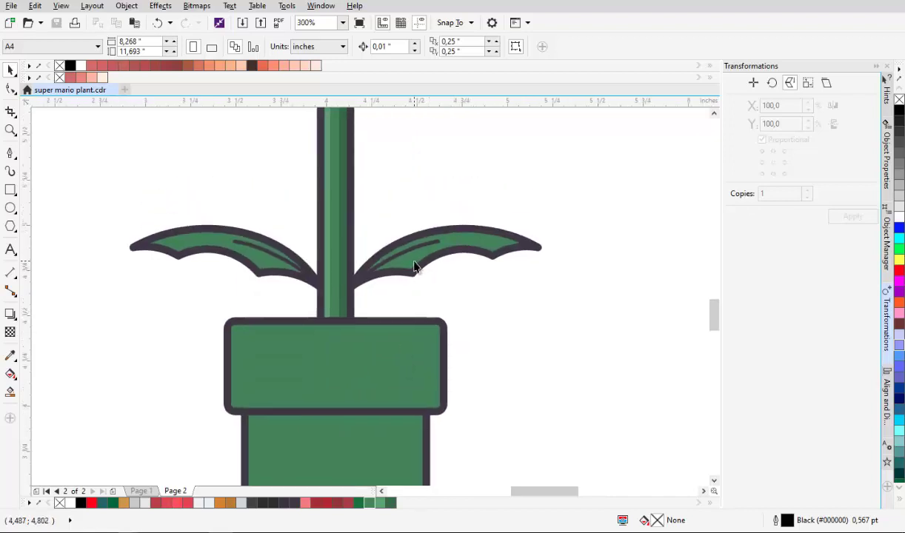
{"action": "scroll", "coordinate": [480, 247], "scroll_direction": "up", "scroll_amount": 1}
{"action": "left_click_drag", "start_coordinate": [486, 234], "coordinate": [568, 288]}
{"action": "key", "text": "ctrl+z"}
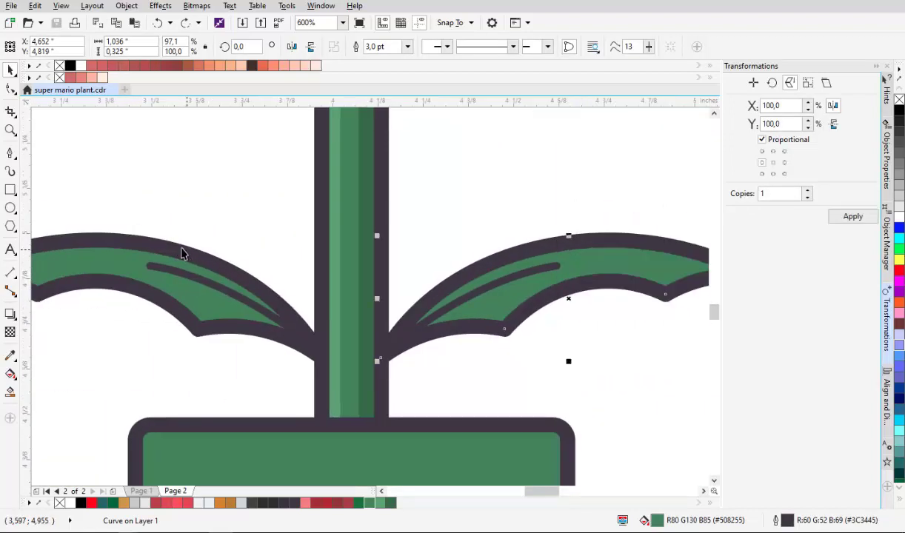
{"action": "scroll", "coordinate": [343, 228], "scroll_direction": "right", "scroll_amount": 4}
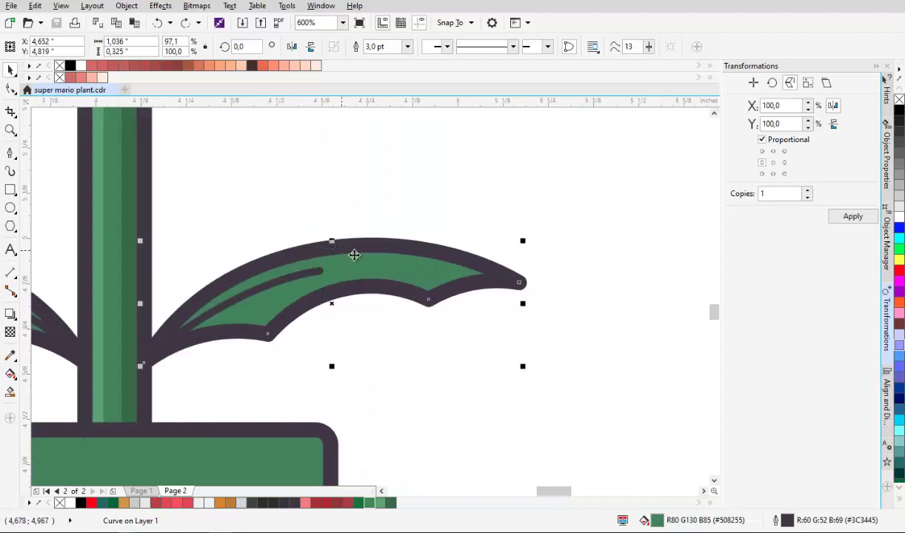
{"action": "scroll", "coordinate": [385, 265], "scroll_direction": "left", "scroll_amount": 8}
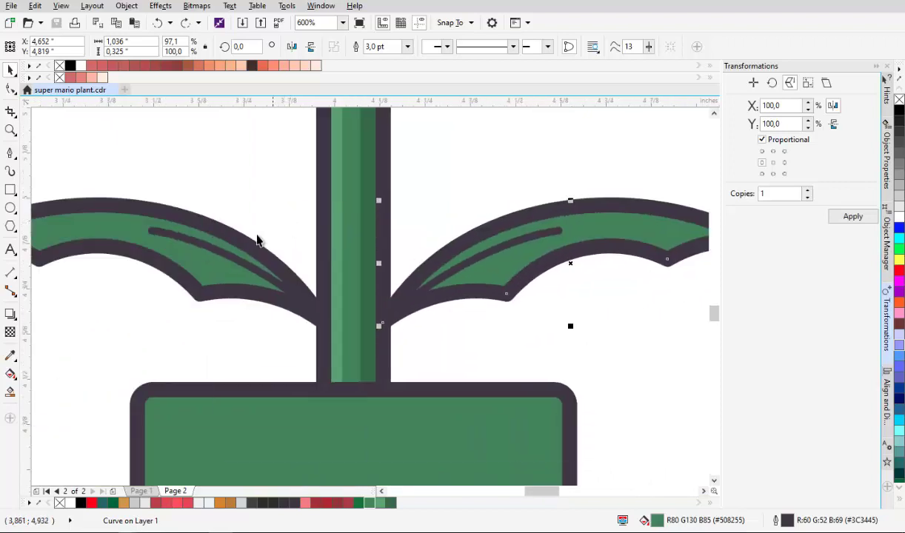
Draw a closed curve, about 1.5 by 0.66 inches, running through the left leaf's middle and looping around outside it
{"action": "left_click", "coordinate": [10, 153]}
{"action": "scroll", "coordinate": [196, 236], "scroll_direction": "up", "scroll_amount": 1}
{"action": "left_click_drag", "start_coordinate": [228, 296], "coordinate": [426, 131]}
{"action": "left_click_drag", "start_coordinate": [563, 236], "coordinate": [374, 200]}
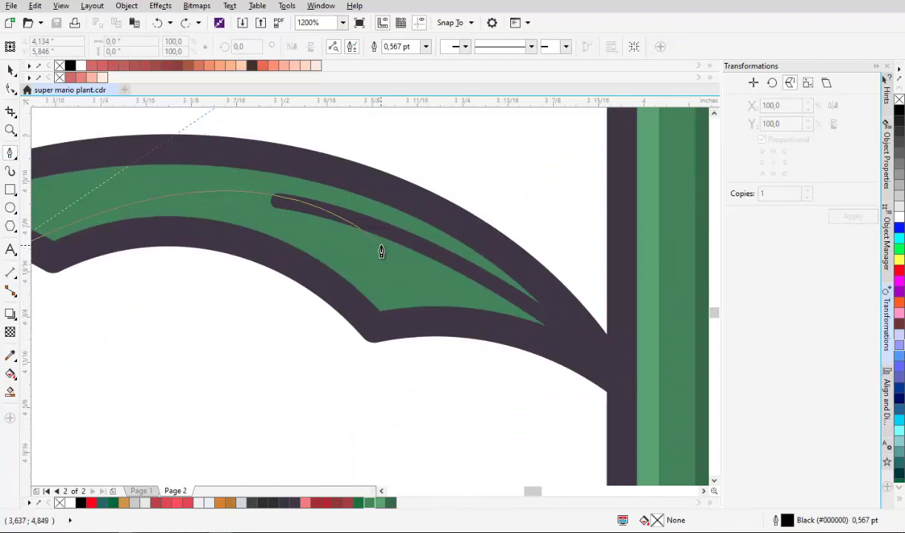
{"action": "left_click", "coordinate": [382, 245]}
{"action": "left_click_drag", "start_coordinate": [605, 329], "coordinate": [396, 272]}
{"action": "left_click_drag", "start_coordinate": [419, 307], "coordinate": [521, 396]}
{"action": "scroll", "coordinate": [522, 397], "scroll_direction": "down", "scroll_amount": 1}
{"action": "left_click_drag", "start_coordinate": [491, 290], "coordinate": [550, 325]}
{"action": "left_click_drag", "start_coordinate": [454, 238], "coordinate": [279, 188]}
{"action": "left_click_drag", "start_coordinate": [238, 192], "coordinate": [319, 180]}
{"action": "left_click_drag", "start_coordinate": [122, 192], "coordinate": [115, 272]}
{"action": "left_click_drag", "start_coordinate": [130, 351], "coordinate": [150, 391]}
{"action": "left_click_drag", "start_coordinate": [270, 352], "coordinate": [209, 393]}
Reshape the closed curve's nodes and handles so its lower edge arcs through the left leaf and follows the vein to the stem
{"action": "scroll", "coordinate": [352, 335], "scroll_direction": "up", "scroll_amount": 1}
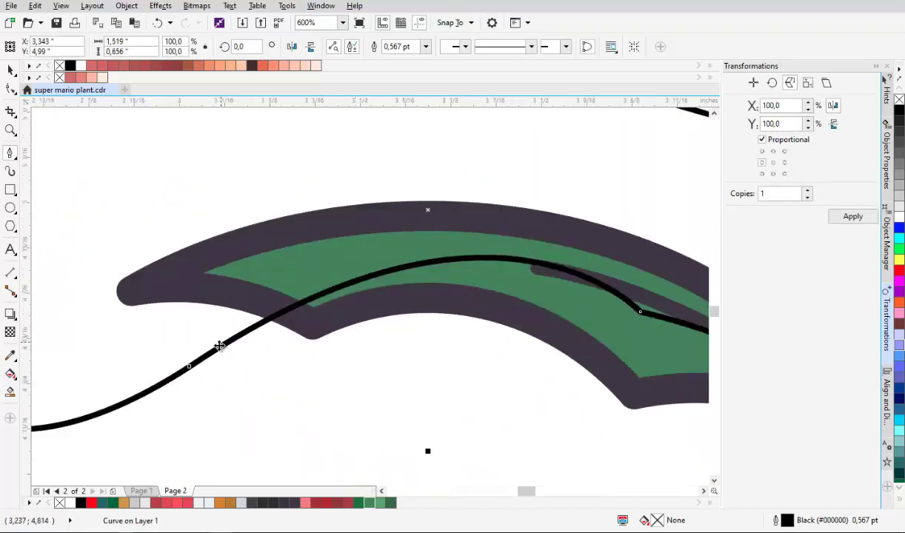
{"action": "left_click", "coordinate": [10, 88]}
{"action": "left_click", "coordinate": [59, 89]}
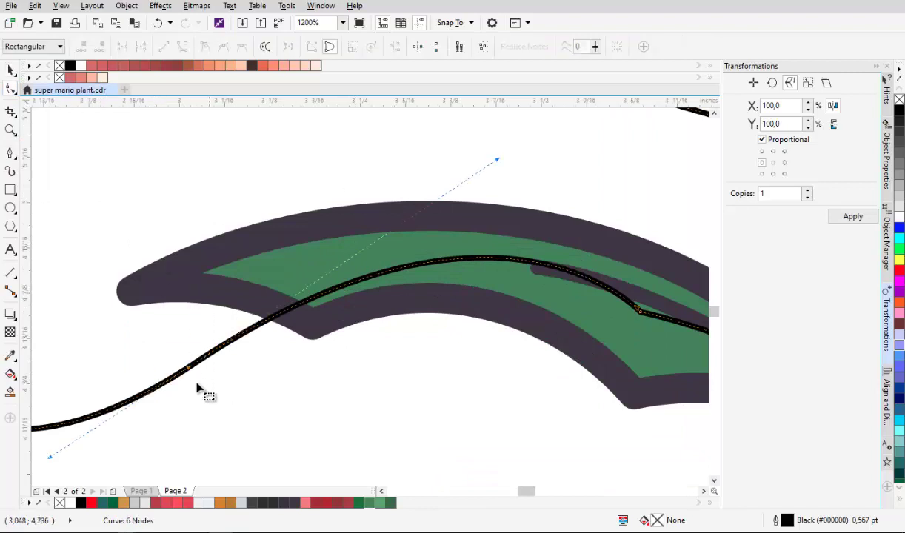
{"action": "left_click_drag", "start_coordinate": [188, 369], "coordinate": [175, 356]}
{"action": "left_click_drag", "start_coordinate": [553, 289], "coordinate": [391, 290]}
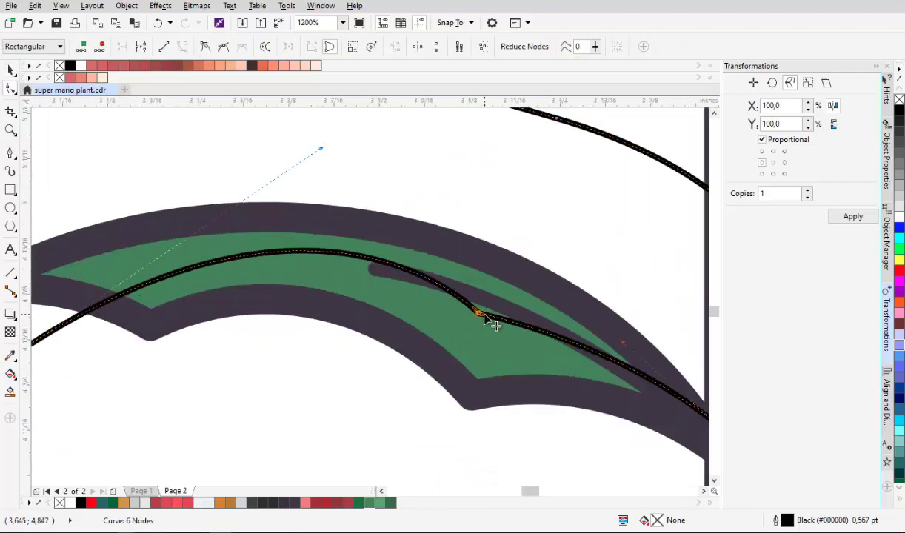
{"action": "scroll", "coordinate": [444, 252], "scroll_direction": "down", "scroll_amount": 2}
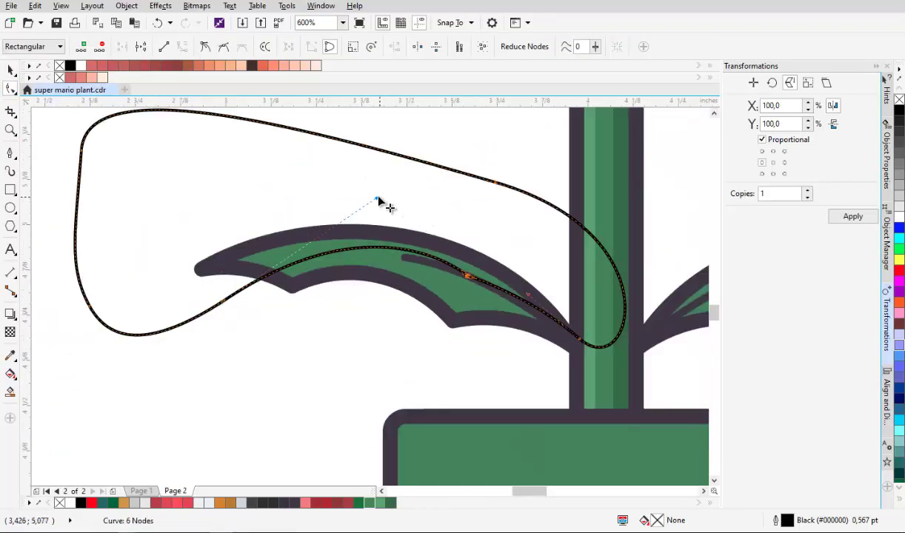
{"action": "left_click_drag", "start_coordinate": [378, 201], "coordinate": [335, 210]}
{"action": "scroll", "coordinate": [627, 343], "scroll_direction": "up", "scroll_amount": 2}
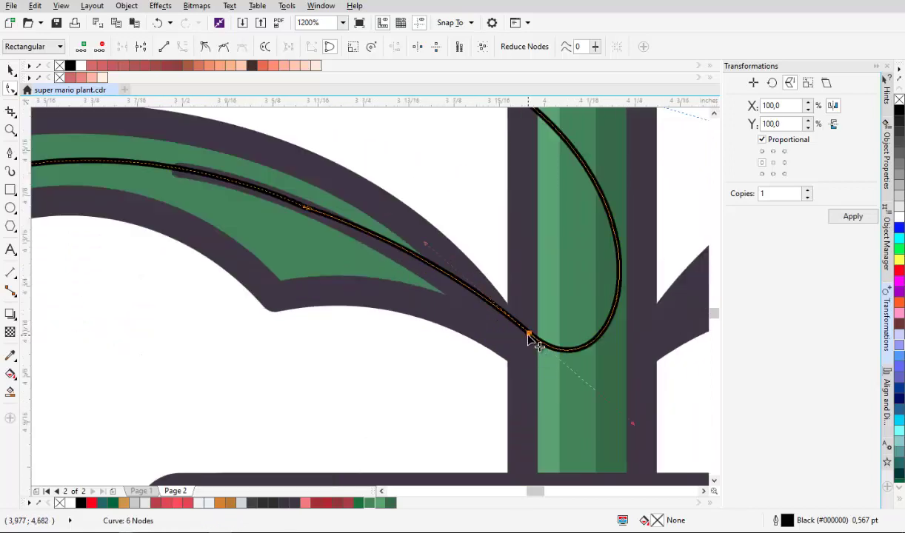
{"action": "left_click_drag", "start_coordinate": [528, 334], "coordinate": [527, 343]}
Intersect the closed curve with the left leaf to create its upper highlight shape, and delete the drawn curve
{"action": "scroll", "coordinate": [508, 337], "scroll_direction": "down", "scroll_amount": 1}
{"action": "scroll", "coordinate": [309, 259], "scroll_direction": "up", "scroll_amount": 1}
{"action": "scroll", "coordinate": [304, 250], "scroll_direction": "down", "scroll_amount": 1}
{"action": "key", "text": "space"}
{"action": "left_click", "coordinate": [296, 248], "text": "shift"}
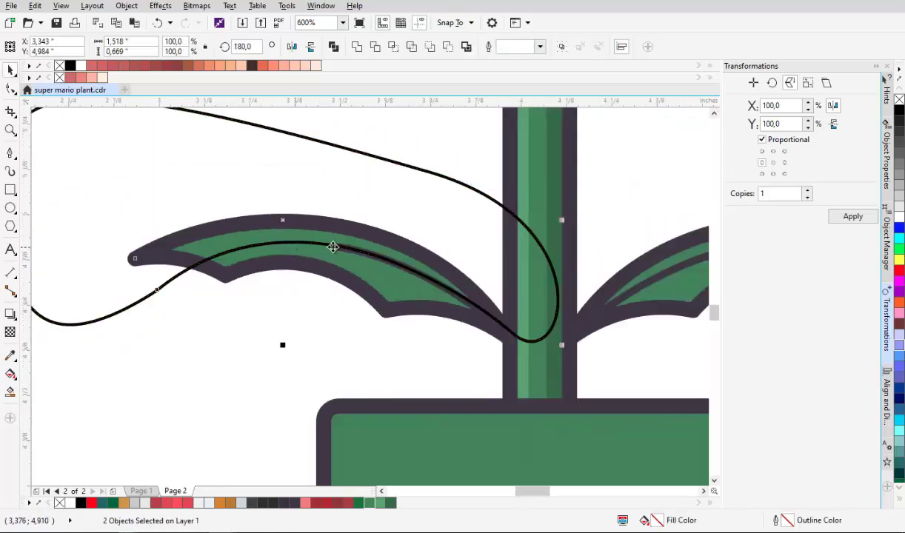
{"action": "scroll", "coordinate": [334, 246], "scroll_direction": "up", "scroll_amount": 2}
{"action": "left_click", "coordinate": [398, 46]}
{"action": "scroll", "coordinate": [324, 263], "scroll_direction": "down", "scroll_amount": 1}
{"action": "left_click_drag", "start_coordinate": [343, 256], "coordinate": [240, 249]}
{"action": "key", "text": "Delete"}
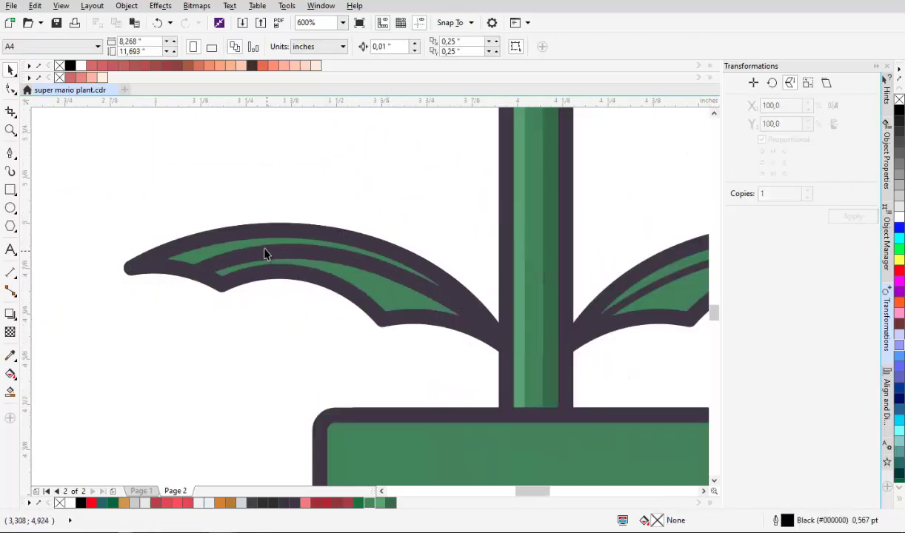
Fill the left leaf's upper highlight shape with light green R106 G163 B112 and remove its outline
{"action": "left_click", "coordinate": [264, 253]}
{"action": "left_click", "coordinate": [380, 505]}
{"action": "left_click", "coordinate": [406, 47]}
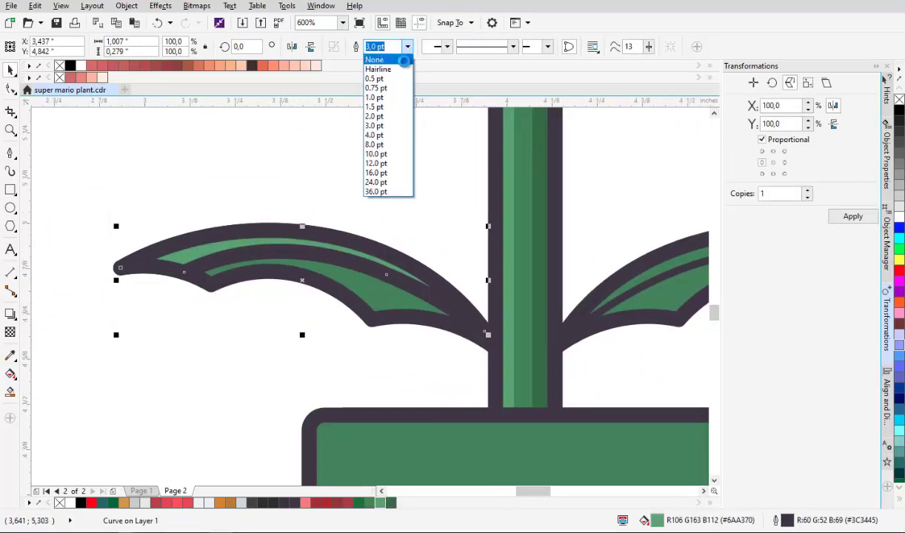
{"action": "left_click", "coordinate": [380, 61]}
{"action": "key", "text": "Escape"}
{"action": "scroll", "coordinate": [353, 246], "scroll_direction": "up", "scroll_amount": 2}
{"action": "scroll", "coordinate": [353, 246], "scroll_direction": "down", "scroll_amount": 2}
{"action": "left_click", "coordinate": [356, 245]}
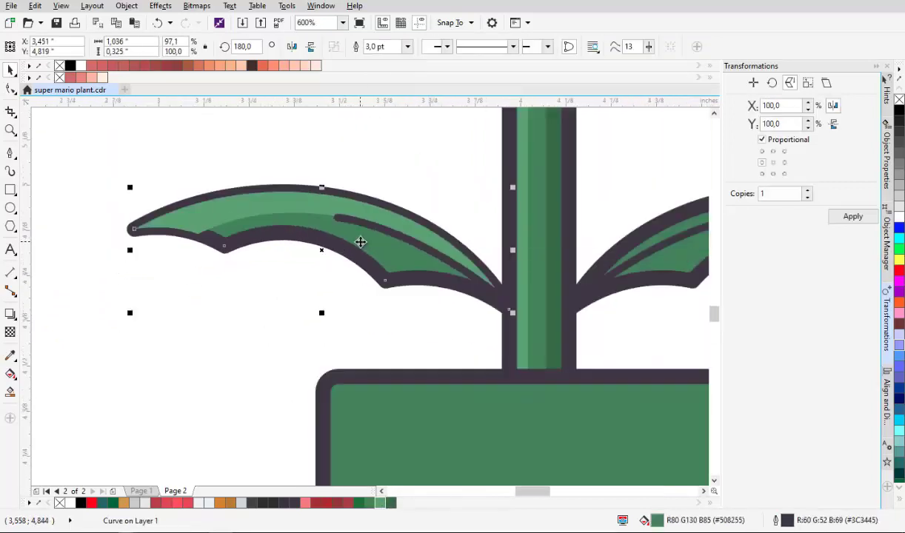
{"action": "scroll", "coordinate": [355, 244], "scroll_direction": "up", "scroll_amount": 2}
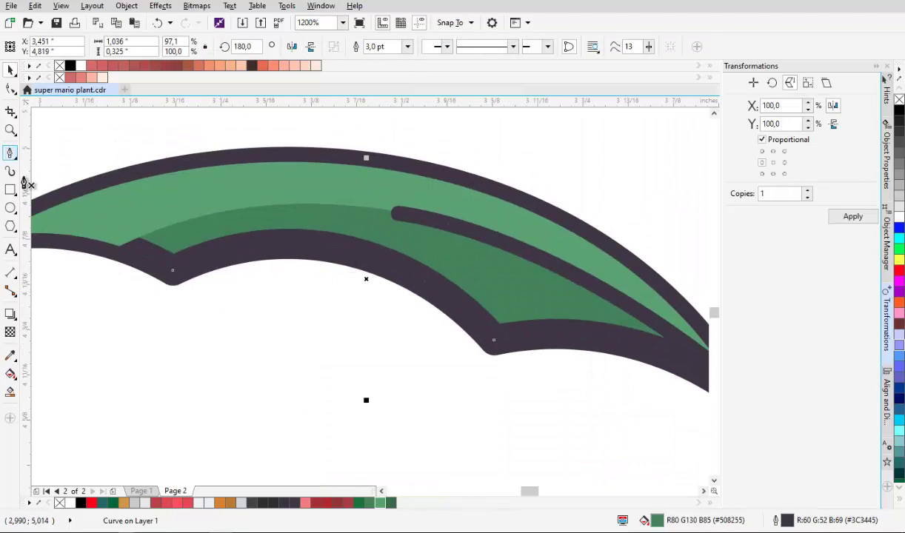
{"action": "left_click_drag", "start_coordinate": [133, 311], "coordinate": [147, 141]}
{"action": "left_click", "coordinate": [464, 298]}
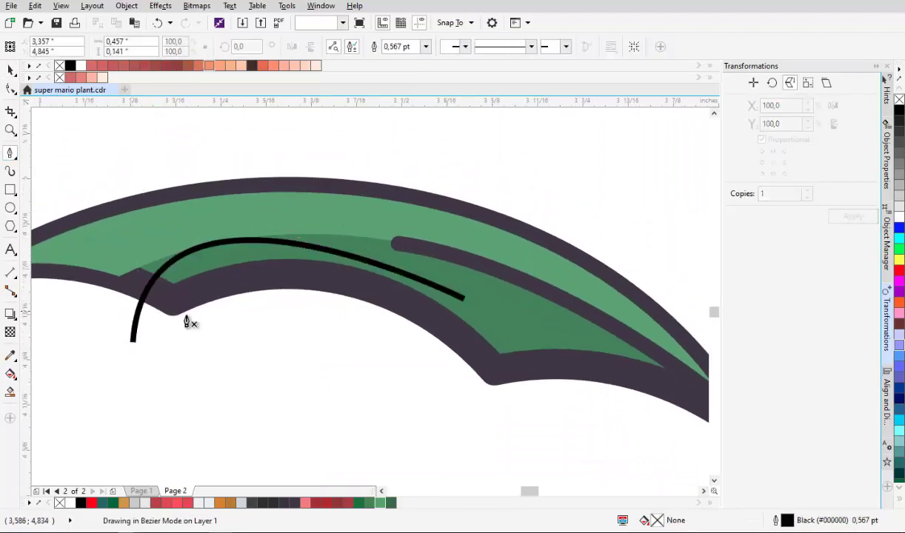
{"action": "key", "text": "ctrl+z"}
Draw a closed curve, about 0.87 by 0.38 inches, along the left leaf's lower part to the stem and looping back beneath the leaf
{"action": "left_click_drag", "start_coordinate": [136, 328], "coordinate": [282, 134]}
{"action": "left_click", "coordinate": [500, 321]}
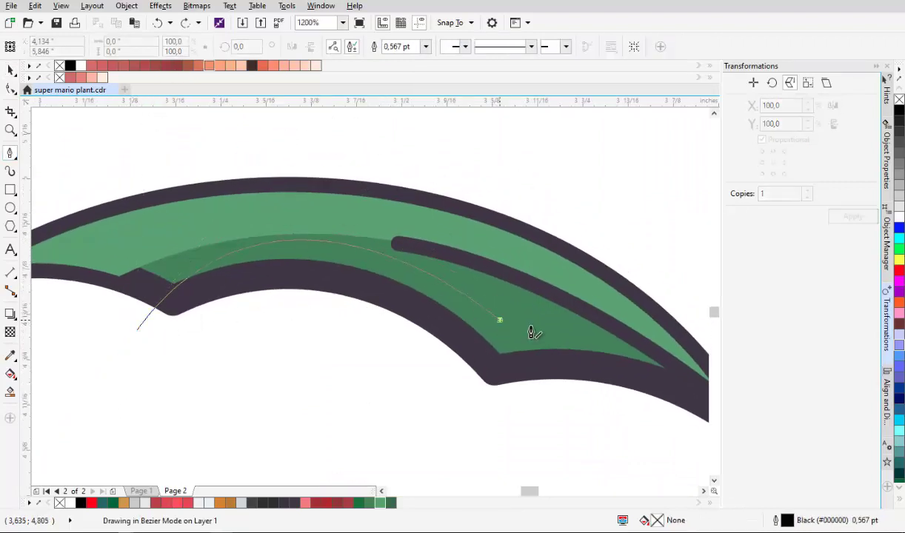
{"action": "left_click_drag", "start_coordinate": [546, 326], "coordinate": [220, 151]}
{"action": "left_click_drag", "start_coordinate": [410, 268], "coordinate": [482, 385]}
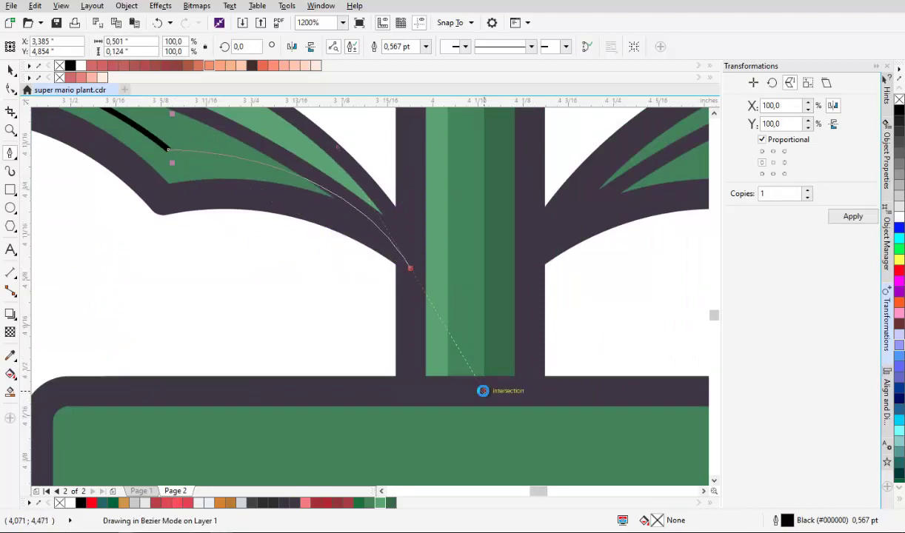
{"action": "scroll", "coordinate": [544, 336], "scroll_direction": "down", "scroll_amount": 1}
{"action": "left_click_drag", "start_coordinate": [319, 326], "coordinate": [228, 317]}
{"action": "left_click", "coordinate": [175, 248]}
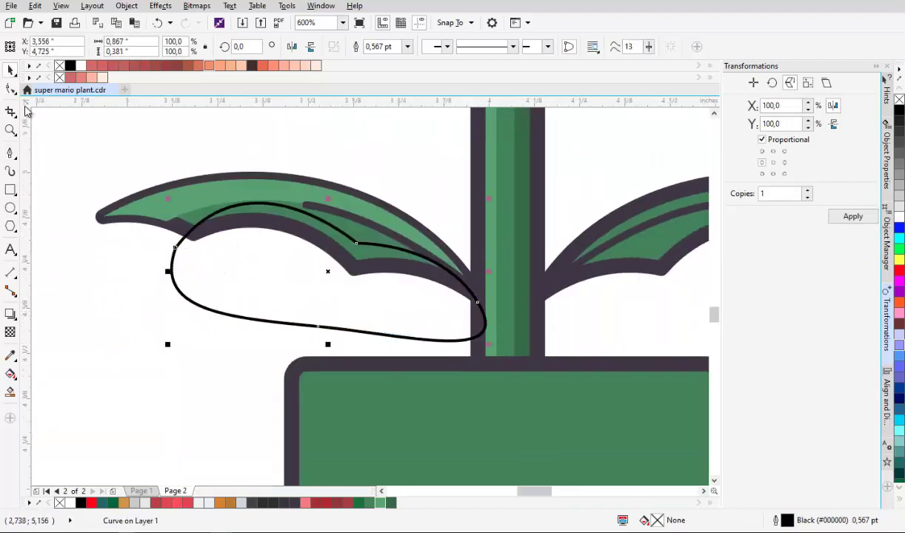
Adjust the closed curve's nodes and handles so its upper edge runs parallel to the left leaf's scalloped lower edge
{"action": "key", "text": "F10"}
{"action": "scroll", "coordinate": [287, 219], "scroll_direction": "up", "scroll_amount": 1}
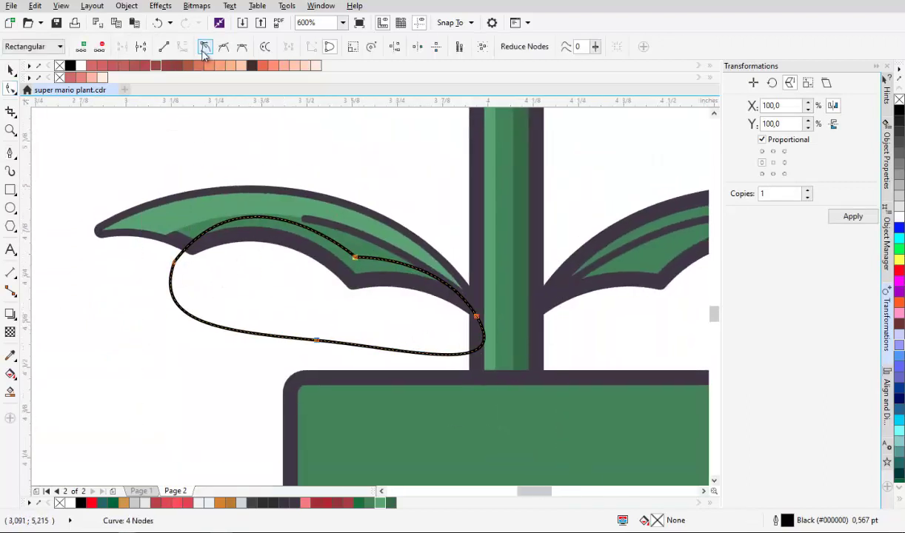
{"action": "scroll", "coordinate": [230, 207], "scroll_direction": "up", "scroll_amount": 2}
{"action": "left_click_drag", "start_coordinate": [120, 324], "coordinate": [97, 319]}
{"action": "key", "text": "ctrl+z"}
{"action": "left_click_drag", "start_coordinate": [243, 123], "coordinate": [274, 141]}
{"action": "left_click_drag", "start_coordinate": [405, 214], "coordinate": [287, 159]}
Intersect the lower closed curve with the left leaf to create its shadow shape, and delete the drawn curve
{"action": "key", "text": "space"}
{"action": "scroll", "coordinate": [341, 250], "scroll_direction": "down", "scroll_amount": 1}
{"action": "scroll", "coordinate": [340, 240], "scroll_direction": "up", "scroll_amount": 1}
{"action": "left_click", "coordinate": [337, 238], "text": "shift"}
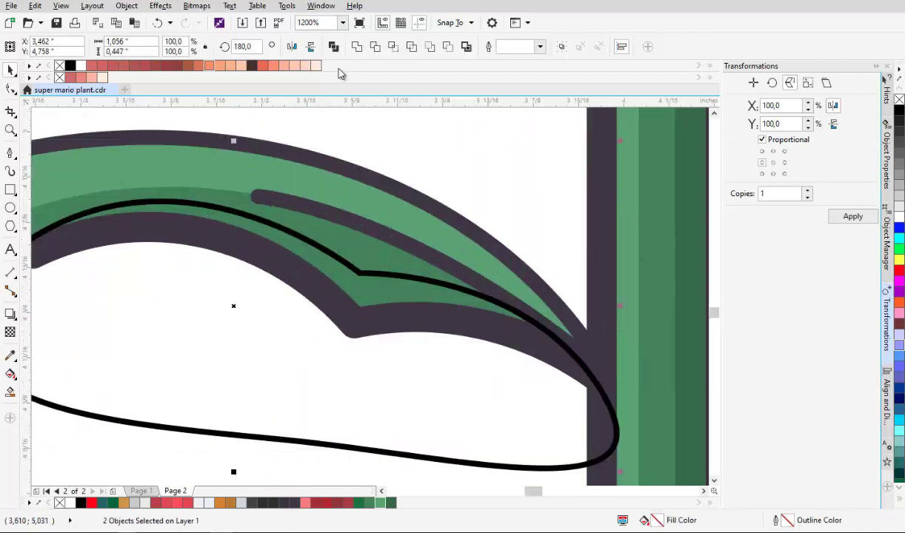
{"action": "left_click", "coordinate": [375, 47]}
{"action": "scroll", "coordinate": [359, 284], "scroll_direction": "down", "scroll_amount": 1}
{"action": "left_click_drag", "start_coordinate": [380, 280], "coordinate": [329, 306]}
{"action": "key", "text": "Delete"}
Fill the left leaf's lower shadow shape with dark green R64 G105 B68 and remove its outline
{"action": "left_click", "coordinate": [378, 285]}
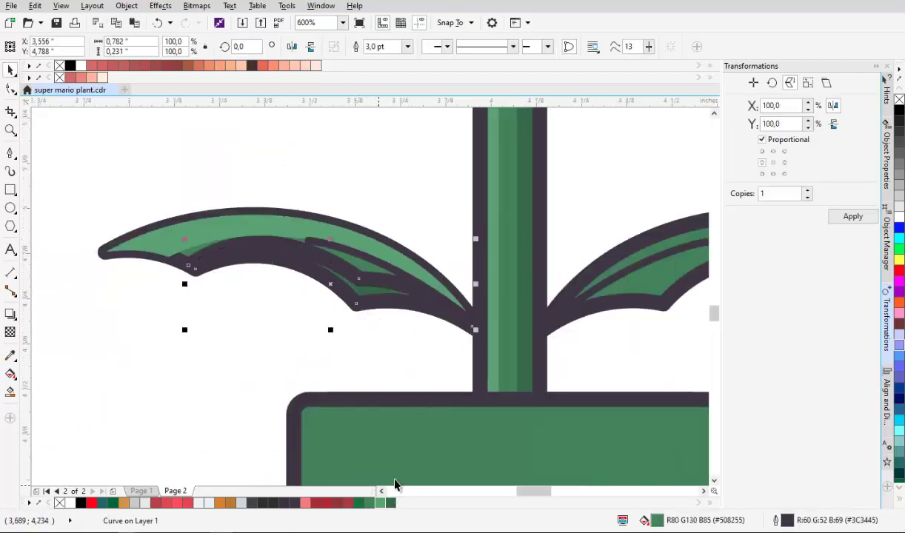
{"action": "left_click", "coordinate": [406, 47]}
{"action": "left_click", "coordinate": [374, 61]}
{"action": "scroll", "coordinate": [202, 256], "scroll_direction": "up", "scroll_amount": 1}
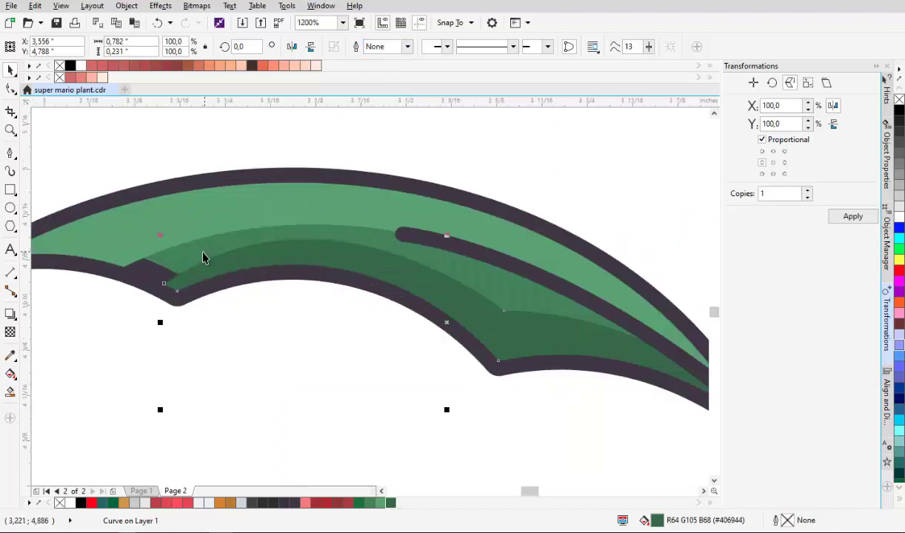
Convert the base left leaf's outline to a separate object
{"action": "scroll", "coordinate": [212, 257], "scroll_direction": "down", "scroll_amount": 1}
{"action": "left_click", "coordinate": [213, 257]}
{"action": "left_click", "coordinate": [127, 5]}
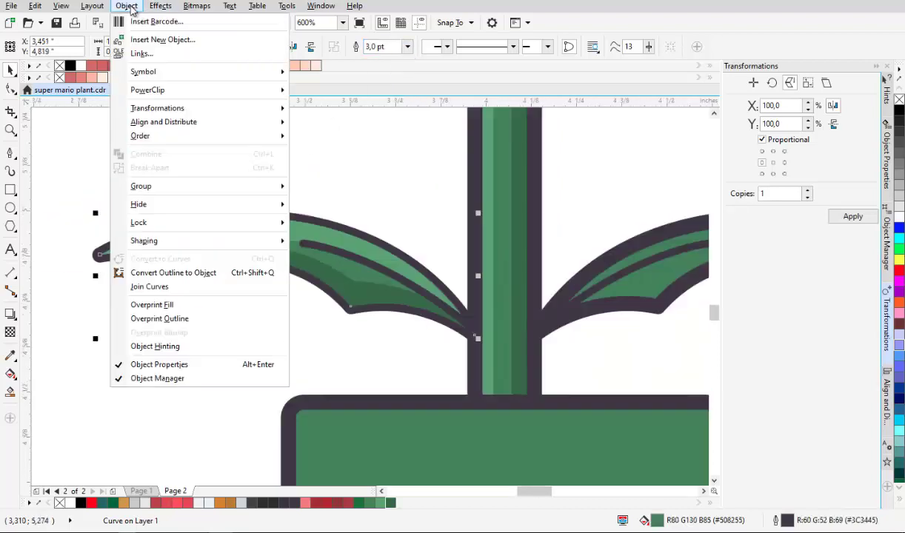
{"action": "left_click", "coordinate": [189, 271]}
{"action": "scroll", "coordinate": [312, 268], "scroll_direction": "up", "scroll_amount": 1}
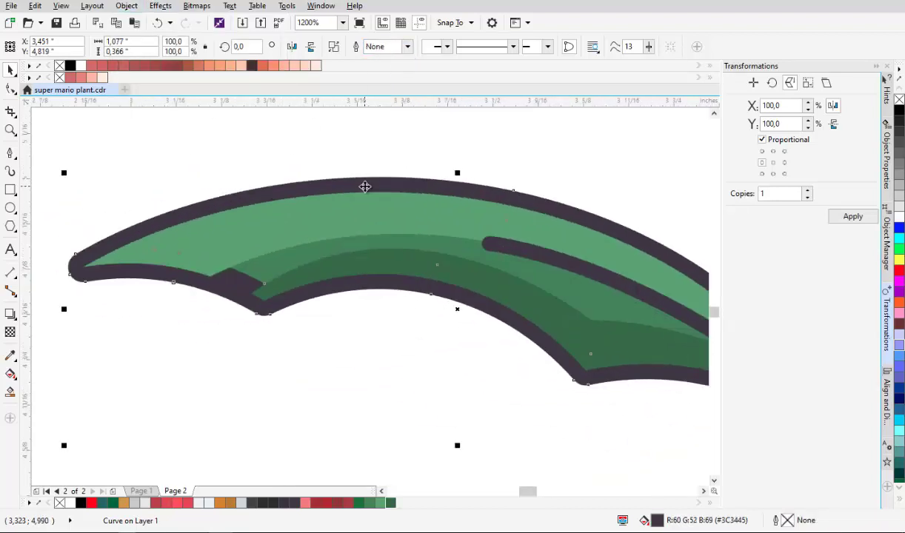
Reorder the left leaf's converted outline in front of the green shading shapes
{"action": "right_click", "coordinate": [365, 187]}
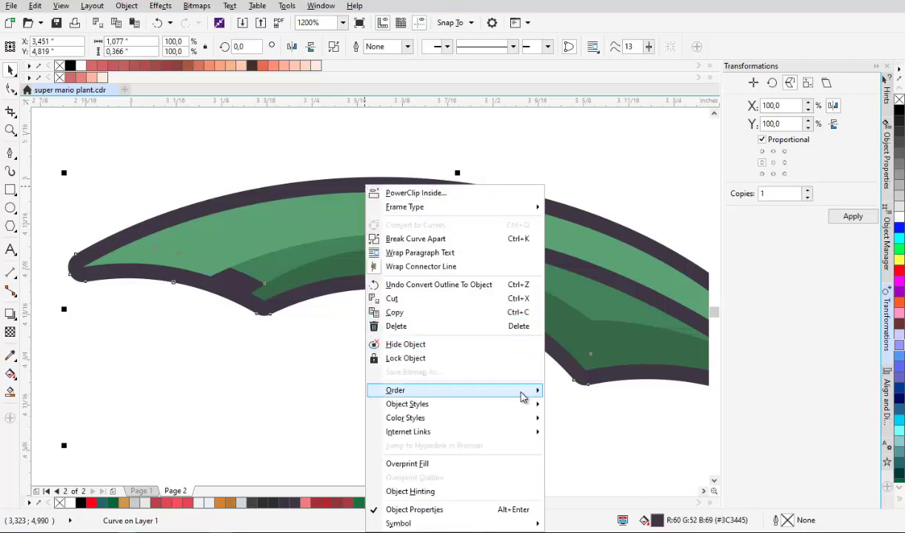
{"action": "mouse_move", "coordinate": [521, 394]}
{"action": "left_click", "coordinate": [584, 483]}
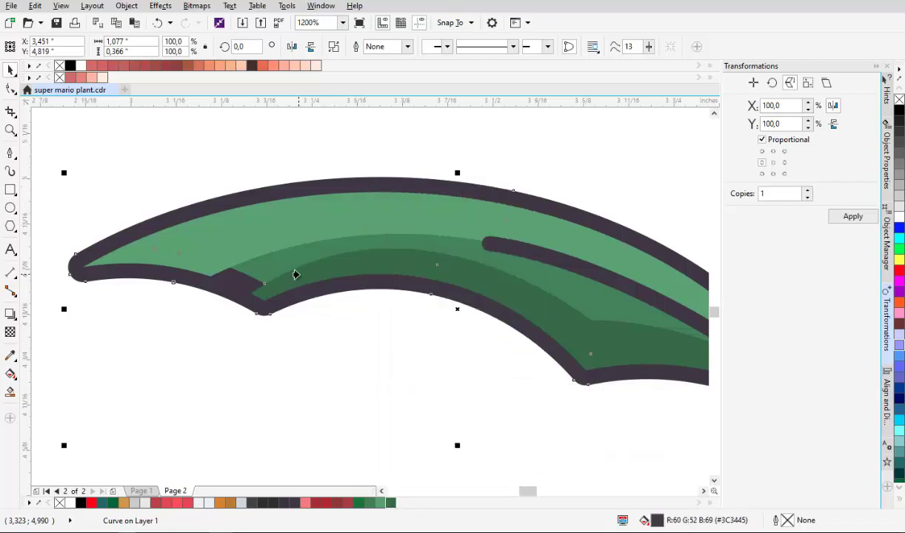
{"action": "scroll", "coordinate": [264, 264], "scroll_direction": "down", "scroll_amount": 2}
{"action": "left_click", "coordinate": [377, 236]}
{"action": "left_click_drag", "start_coordinate": [354, 288], "coordinate": [331, 292]}
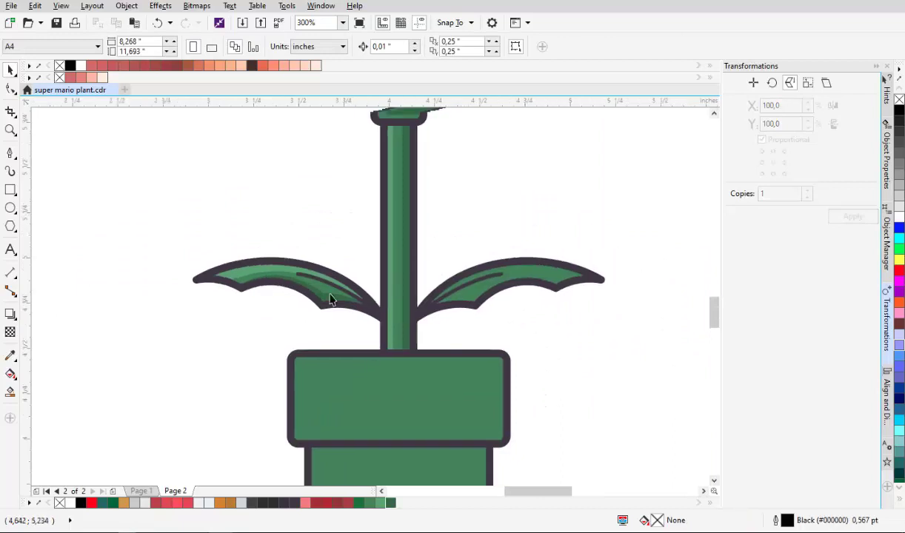
Select the left leaf vein for node editing and add a node a short distance from its free end
{"action": "scroll", "coordinate": [331, 292], "scroll_direction": "up", "scroll_amount": 2}
{"action": "left_click", "coordinate": [333, 237]}
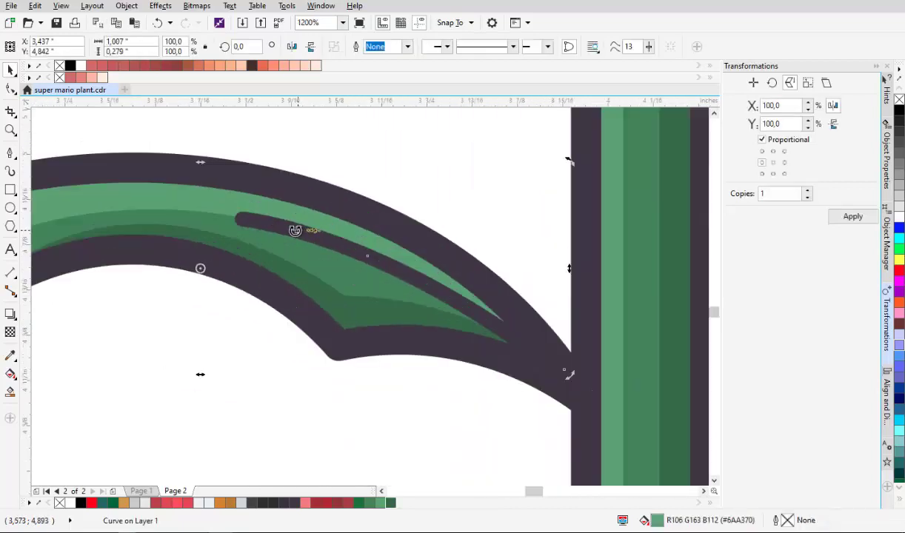
{"action": "left_click", "coordinate": [278, 226]}
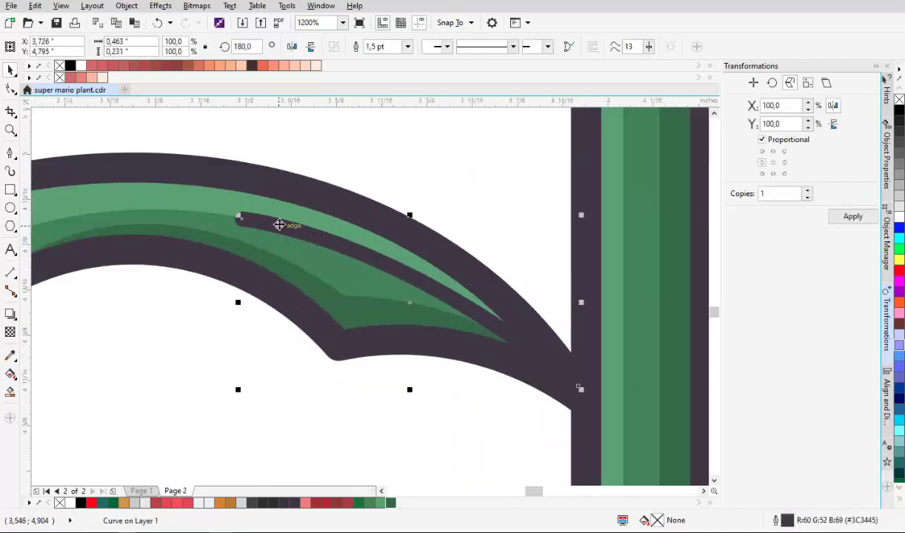
{"action": "scroll", "coordinate": [347, 218], "scroll_direction": "up", "scroll_amount": 2}
{"action": "left_click", "coordinate": [10, 88]}
{"action": "scroll", "coordinate": [319, 214], "scroll_direction": "up", "scroll_amount": 2}
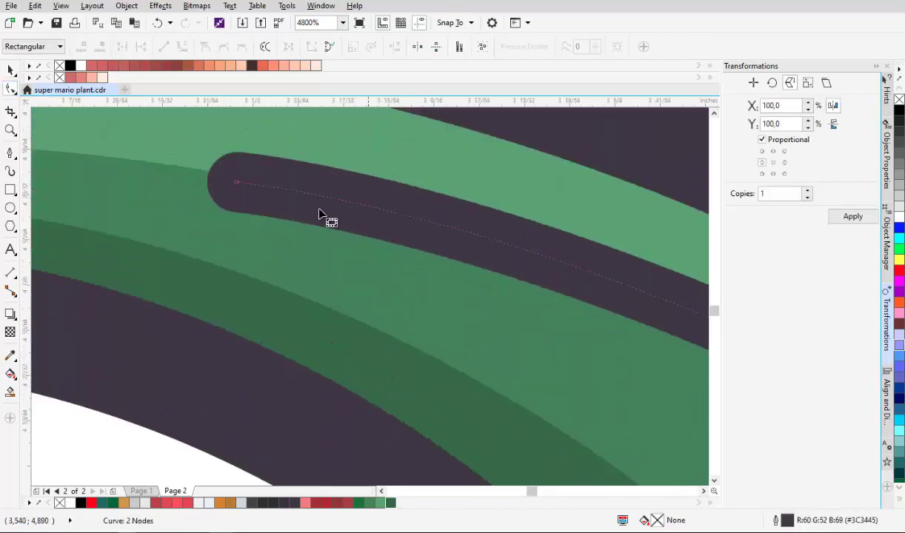
{"action": "right_click", "coordinate": [279, 191]}
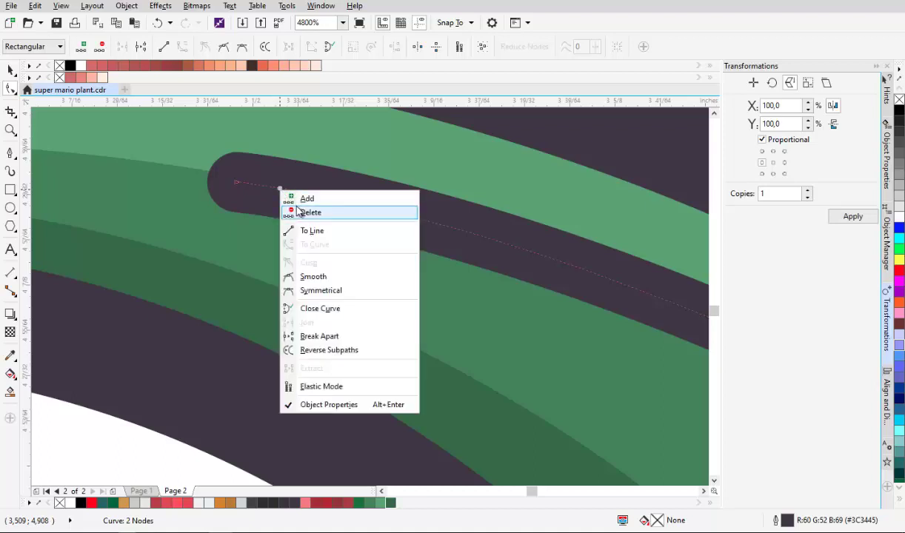
{"action": "left_click", "coordinate": [304, 199]}
{"action": "right_click", "coordinate": [382, 210]}
{"action": "left_click", "coordinate": [398, 230]}
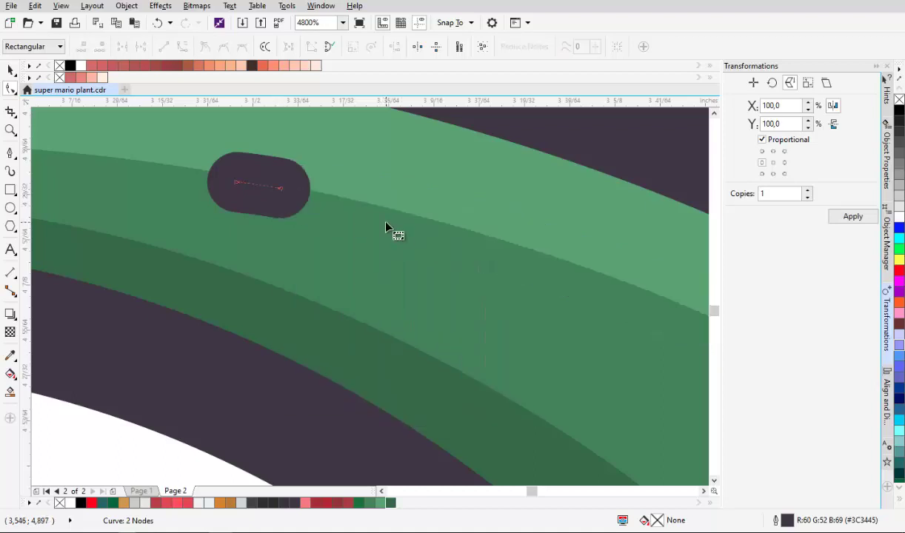
{"action": "key", "text": "ctrl+z"}
Add a second node farther along the left vein and delete the segment between the two nodes, separating a short dash at the tip
{"action": "right_click", "coordinate": [396, 213]}
{"action": "left_click", "coordinate": [410, 222]}
{"action": "right_click", "coordinate": [339, 200]}
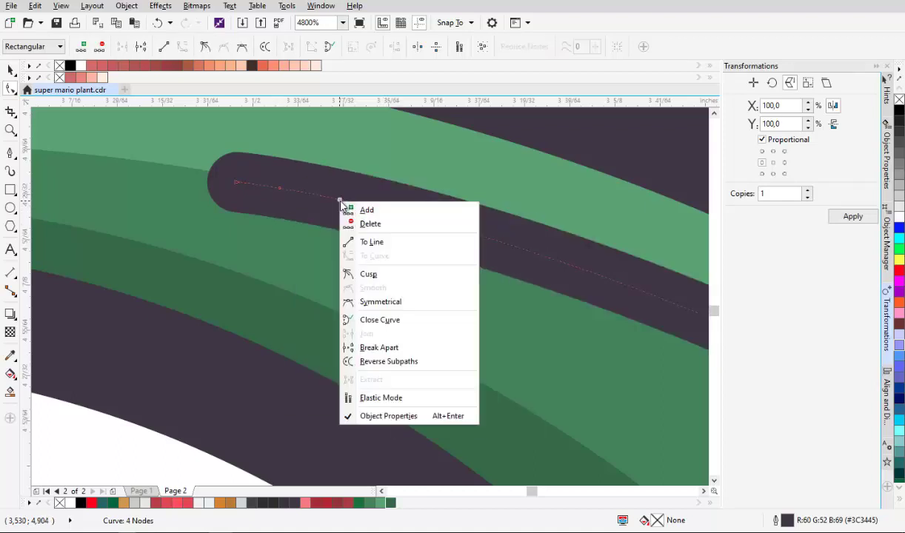
{"action": "left_click", "coordinate": [354, 225]}
{"action": "scroll", "coordinate": [353, 223], "scroll_direction": "down", "scroll_amount": 4}
{"action": "key", "text": "space"}
Select the right leaf vein for node editing and add a node a short distance from its free end
{"action": "scroll", "coordinate": [352, 224], "scroll_direction": "up", "scroll_amount": 5}
{"action": "scroll", "coordinate": [351, 236], "scroll_direction": "down", "scroll_amount": 4}
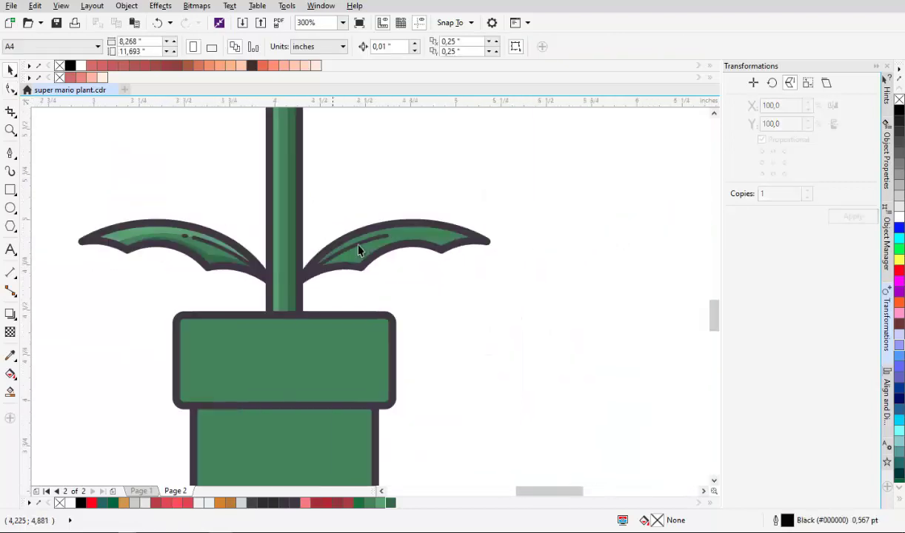
{"action": "scroll", "coordinate": [359, 248], "scroll_direction": "up", "scroll_amount": 4}
{"action": "scroll", "coordinate": [366, 236], "scroll_direction": "up", "scroll_amount": 3}
{"action": "left_click_drag", "start_coordinate": [403, 213], "coordinate": [502, 198]}
{"action": "left_click", "coordinate": [10, 88]}
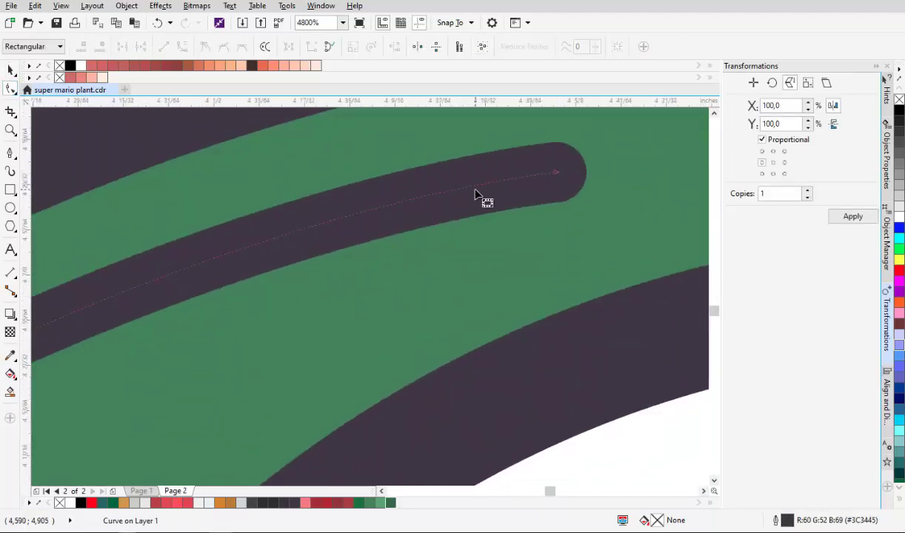
{"action": "left_click", "coordinate": [505, 182]}
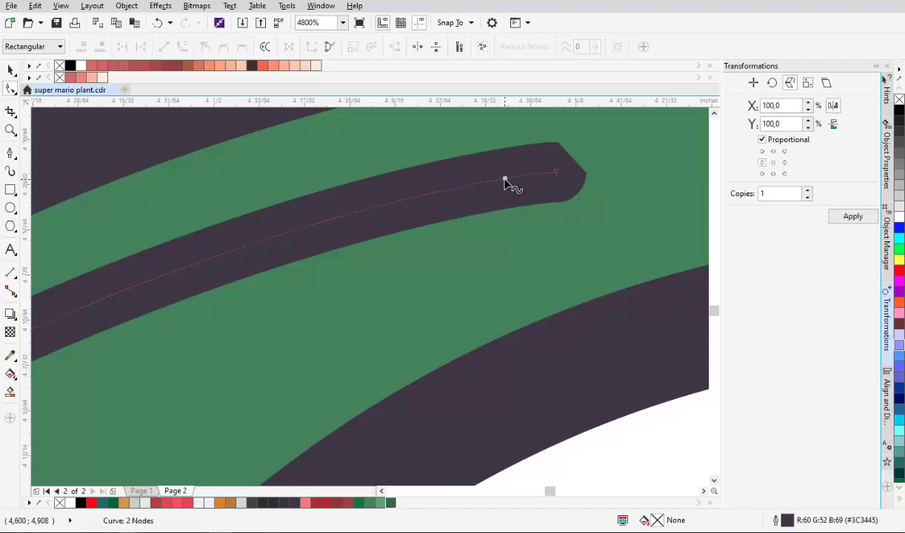
{"action": "right_click", "coordinate": [505, 180]}
{"action": "left_click", "coordinate": [521, 190]}
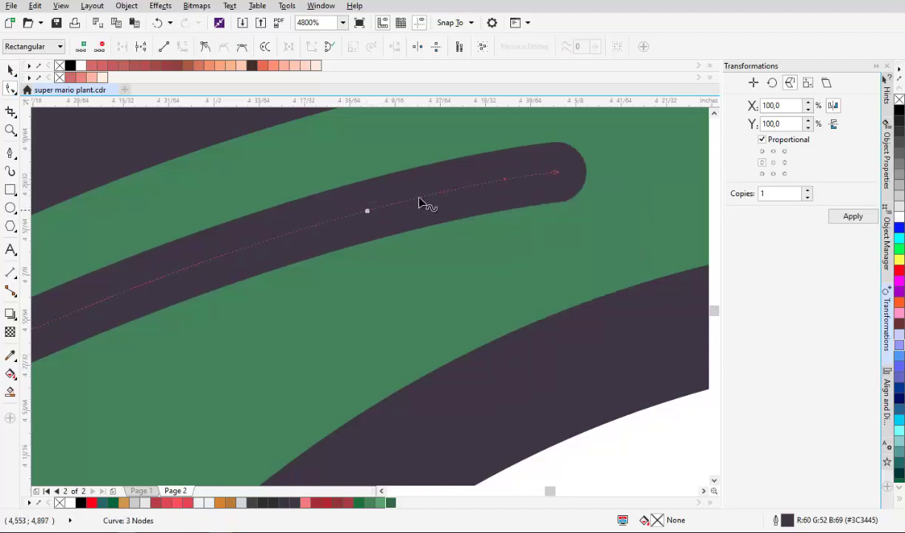
Add a second node farther along the right vein and delete the segment between the two nodes, separating a short dash at the tip
{"action": "right_click", "coordinate": [367, 213]}
{"action": "right_click", "coordinate": [368, 210]}
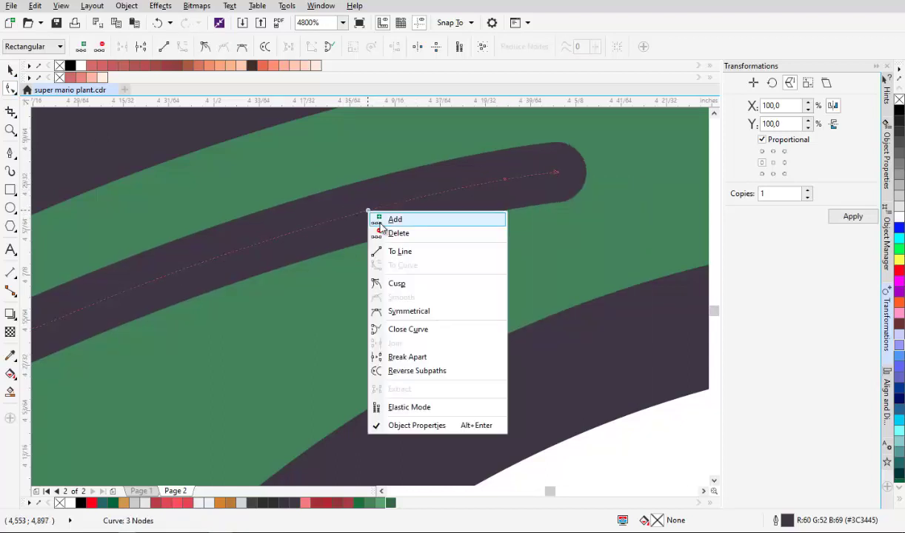
{"action": "left_click", "coordinate": [379, 220]}
{"action": "right_click", "coordinate": [420, 197]}
{"action": "left_click", "coordinate": [431, 220]}
{"action": "scroll", "coordinate": [413, 218], "scroll_direction": "down", "scroll_amount": 3}
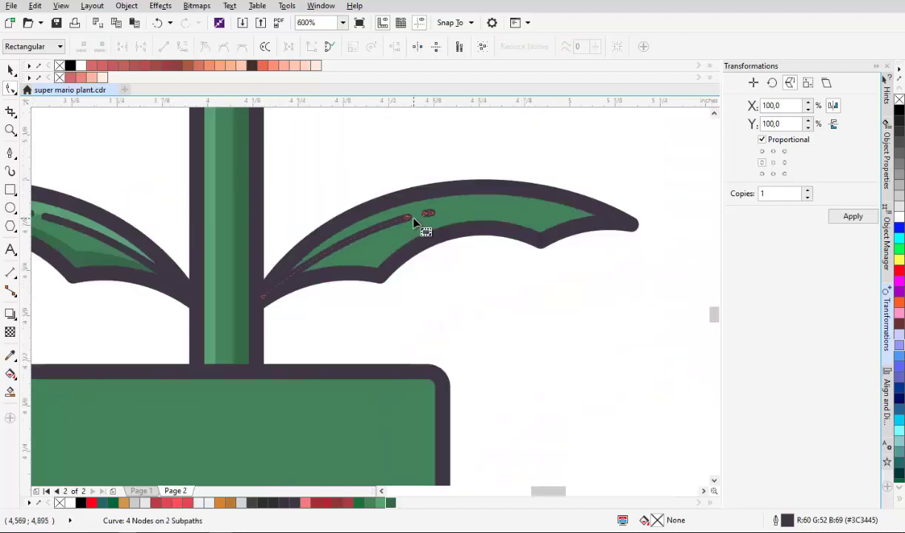
Select the vein lines of both leaves and convert their outlines to objects
{"action": "key", "text": "space"}
{"action": "left_click_drag", "start_coordinate": [123, 244], "coordinate": [275, 204]}
{"action": "left_click", "coordinate": [259, 201], "text": "shift"}
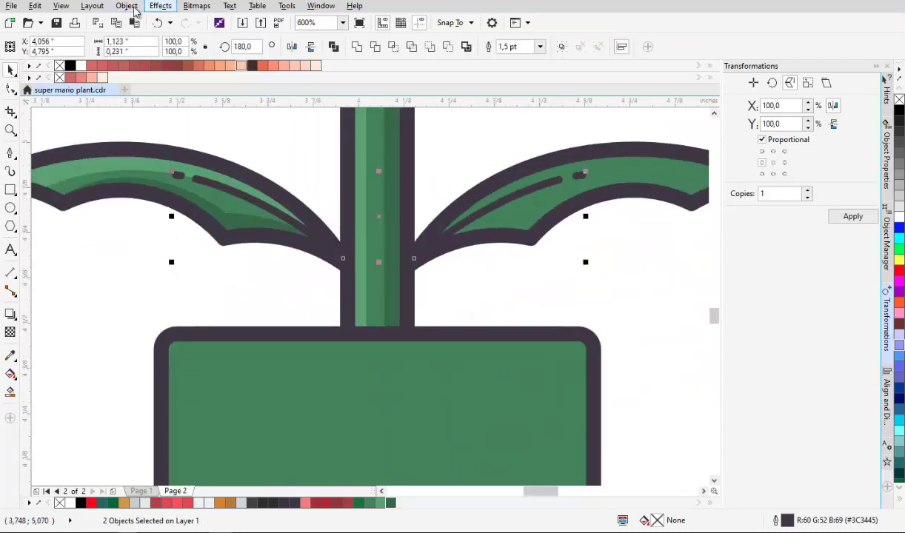
{"action": "left_click", "coordinate": [134, 9]}
{"action": "left_click", "coordinate": [133, 271]}
{"action": "scroll", "coordinate": [440, 184], "scroll_direction": "down", "scroll_amount": 3}
{"action": "left_click", "coordinate": [440, 184]}
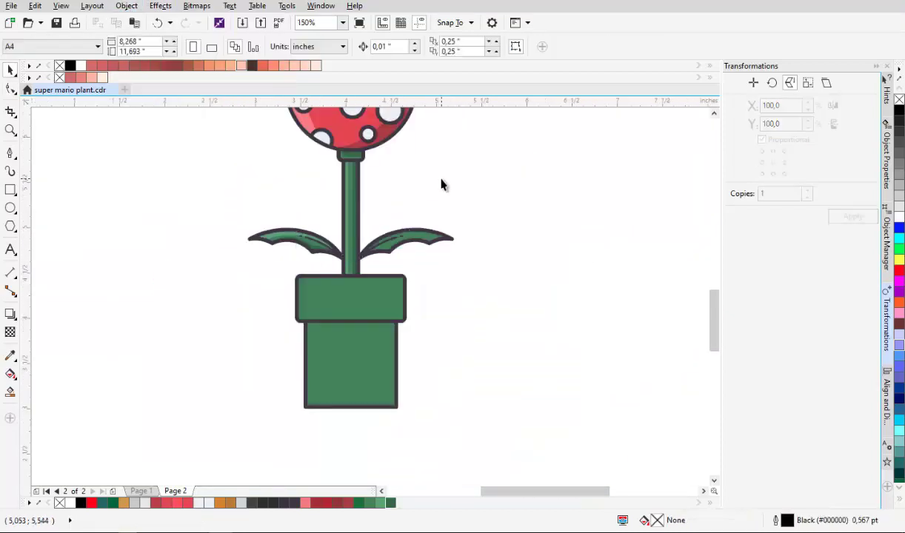
Draw a closed Pen tool shape over the right leaf's upper half, its lower edge following the vein with a notch near the tip
{"action": "scroll", "coordinate": [433, 241], "scroll_direction": "up", "scroll_amount": 3}
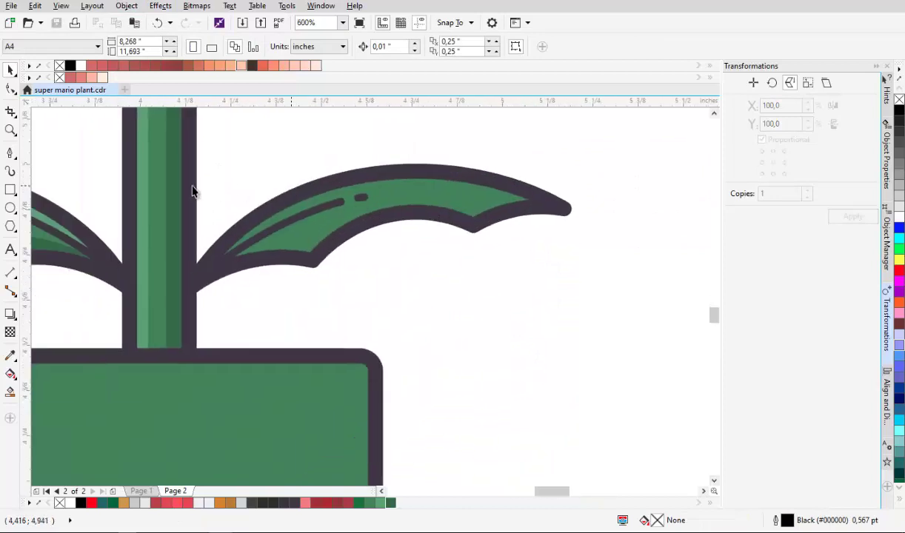
{"action": "left_click", "coordinate": [11, 153]}
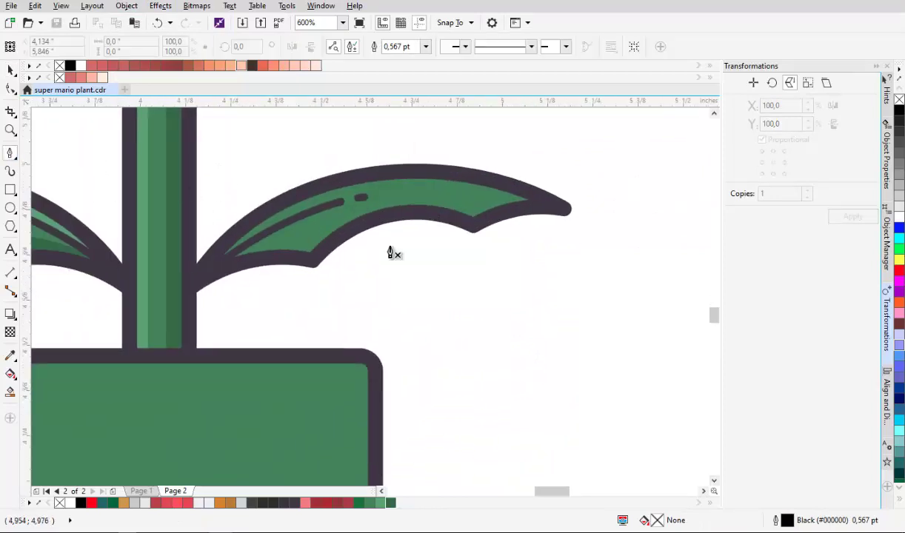
{"action": "left_click", "coordinate": [194, 283]}
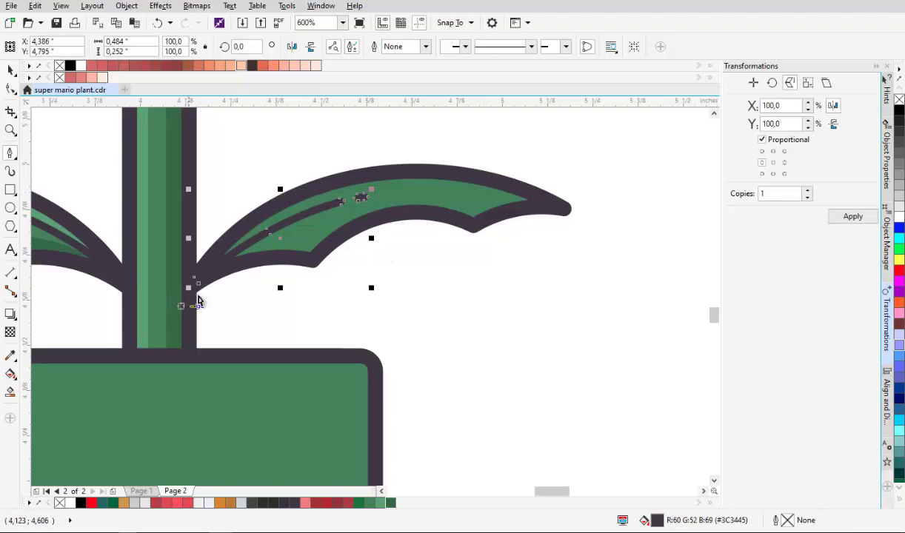
{"action": "scroll", "coordinate": [197, 299], "scroll_direction": "up", "scroll_amount": 1}
{"action": "left_click_drag", "start_coordinate": [223, 281], "coordinate": [458, 125]}
{"action": "left_click_drag", "start_coordinate": [601, 171], "coordinate": [397, 224]}
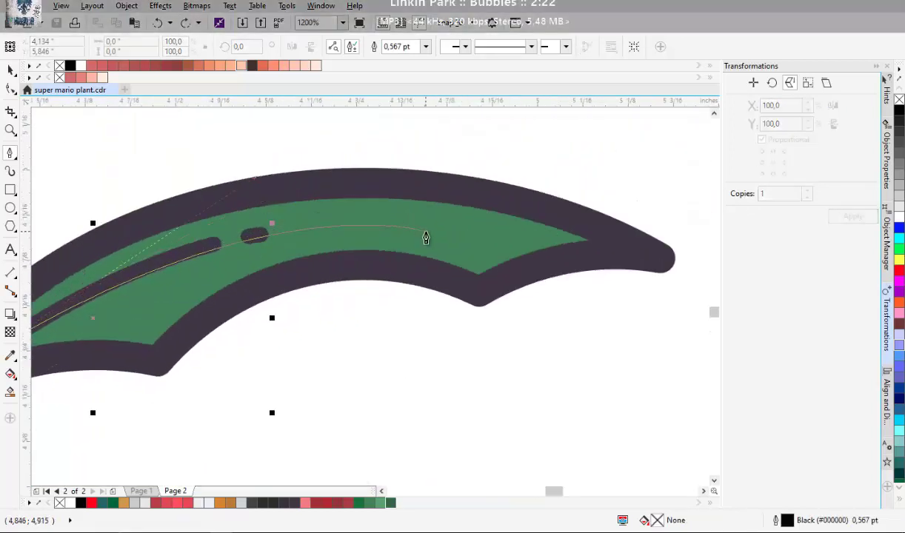
{"action": "left_click", "coordinate": [426, 228]}
{"action": "left_click_drag", "start_coordinate": [642, 178], "coordinate": [581, 229]}
{"action": "scroll", "coordinate": [581, 228], "scroll_direction": "down", "scroll_amount": 1}
{"action": "left_click_drag", "start_coordinate": [414, 215], "coordinate": [589, 194]}
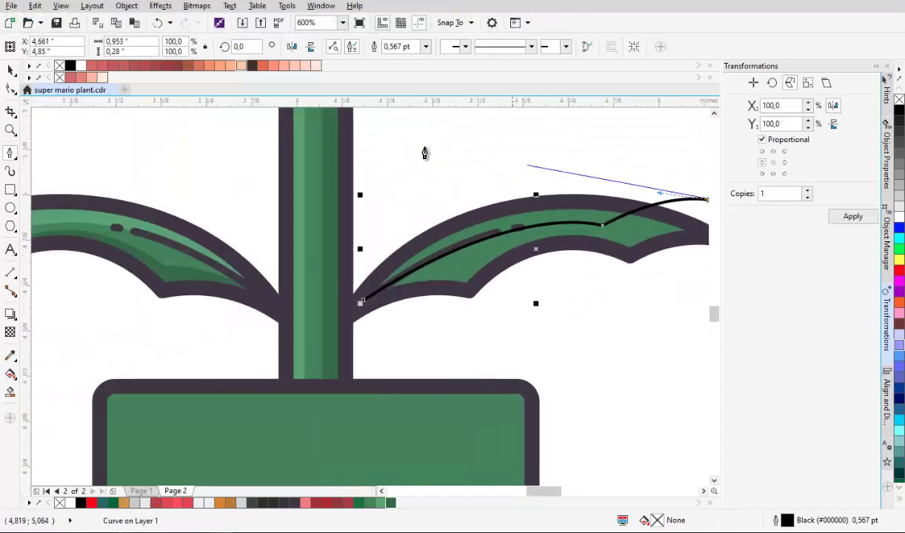
{"action": "left_click_drag", "start_coordinate": [377, 140], "coordinate": [240, 203]}
{"action": "left_click_drag", "start_coordinate": [225, 270], "coordinate": [236, 305]}
{"action": "left_click_drag", "start_coordinate": [364, 300], "coordinate": [465, 235]}
{"action": "left_click_drag", "start_coordinate": [488, 228], "coordinate": [304, 222]}
Turn the notch node on the right leaf's shading shape into a cusp and adjust the lower edge around it
{"action": "left_click", "coordinate": [10, 89]}
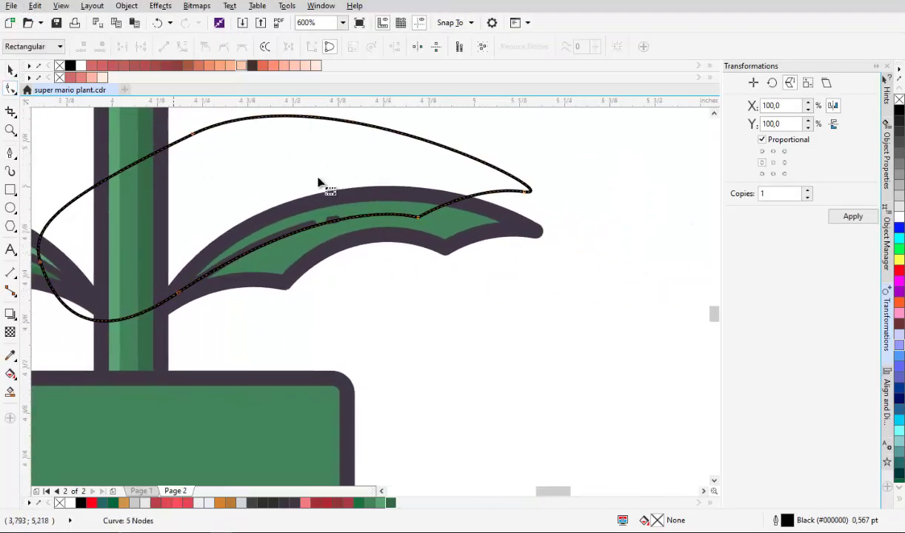
{"action": "scroll", "coordinate": [376, 191], "scroll_direction": "up", "scroll_amount": 1}
{"action": "left_click", "coordinate": [454, 245]}
{"action": "left_click_drag", "start_coordinate": [444, 251], "coordinate": [457, 231]}
{"action": "left_click", "coordinate": [203, 46]}
{"action": "left_click_drag", "start_coordinate": [320, 189], "coordinate": [280, 179]}
{"action": "left_click_drag", "start_coordinate": [548, 243], "coordinate": [454, 262]}
Intersect the drawn shading shape with the right leaf and delete the leftover shape
{"action": "key", "text": "space"}
{"action": "left_click", "coordinate": [459, 259], "text": "shift"}
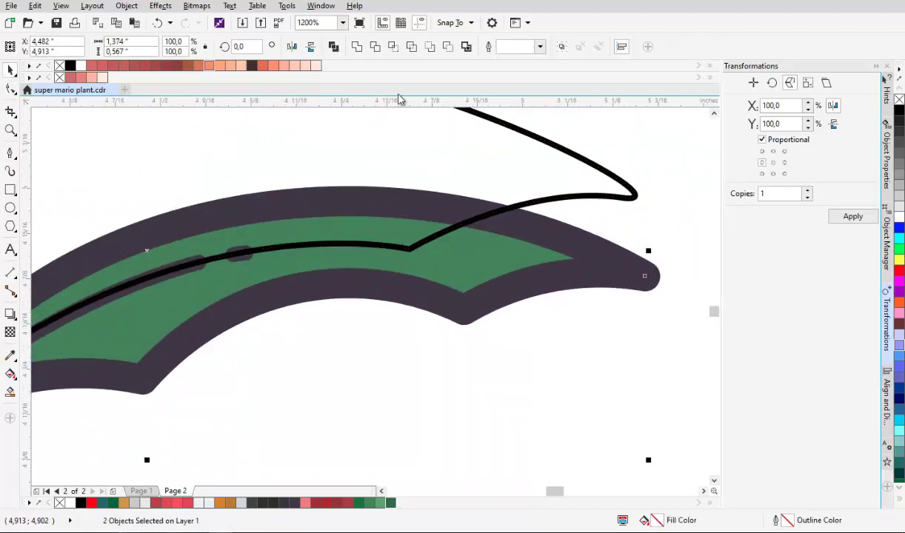
{"action": "left_click", "coordinate": [393, 47]}
{"action": "scroll", "coordinate": [420, 219], "scroll_direction": "down", "scroll_amount": 1}
{"action": "key", "text": "Delete"}
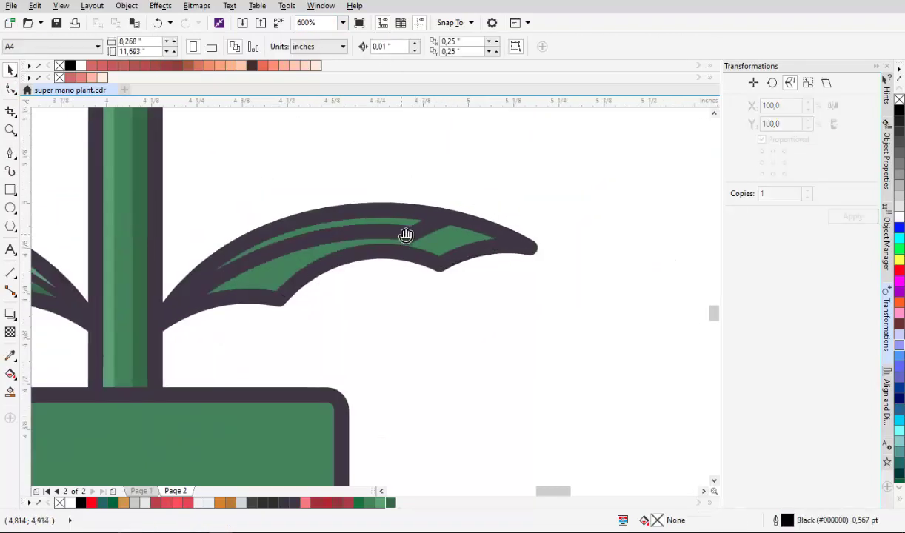
Fill the right leaf with dark green #406944 and remove the outline from its lighter upper piece
{"action": "scroll", "coordinate": [424, 228], "scroll_direction": "up", "scroll_amount": 1}
{"action": "left_click", "coordinate": [460, 244]}
{"action": "scroll", "coordinate": [463, 245], "scroll_direction": "down", "scroll_amount": 1}
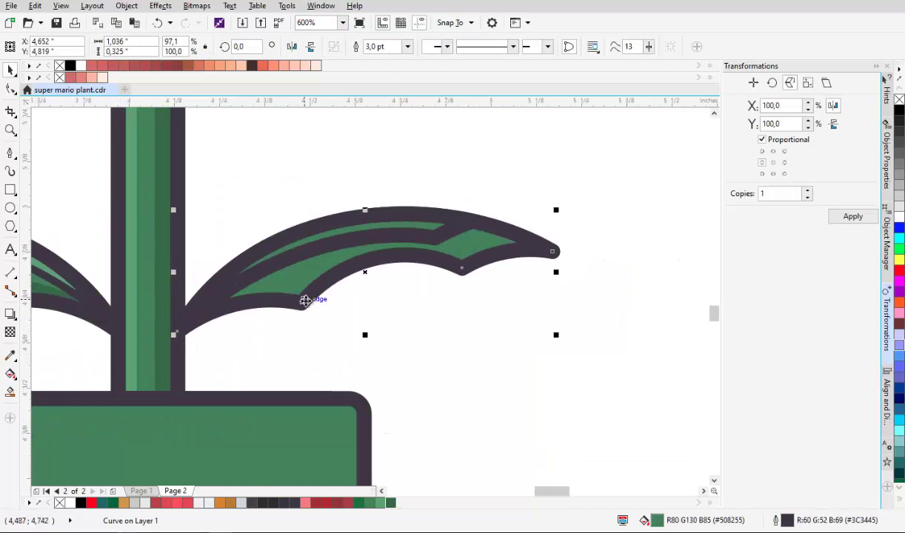
{"action": "scroll", "coordinate": [304, 300], "scroll_direction": "down", "scroll_amount": 1}
{"action": "scroll", "coordinate": [329, 299], "scroll_direction": "up", "scroll_amount": 1}
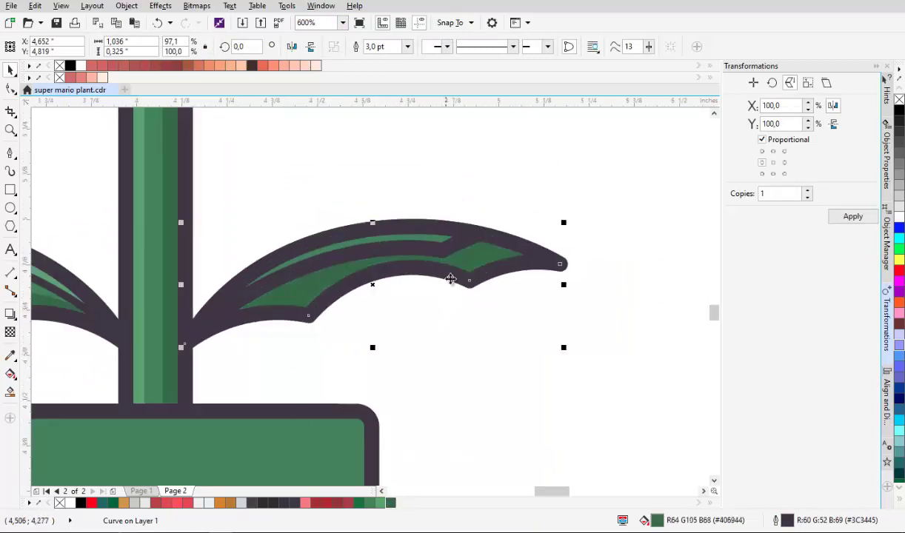
{"action": "scroll", "coordinate": [434, 248], "scroll_direction": "up", "scroll_amount": 1}
{"action": "left_click", "coordinate": [408, 47]}
{"action": "left_click", "coordinate": [380, 60]}
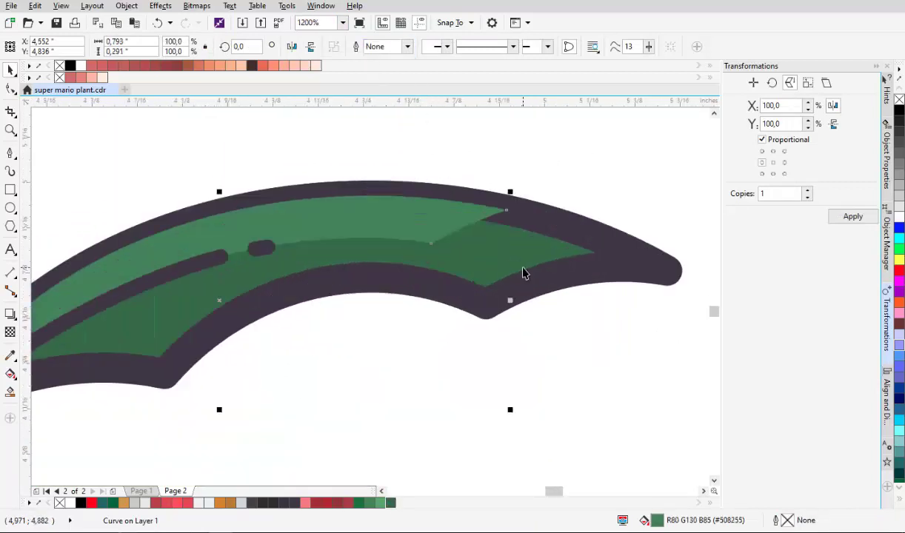
Convert the right leaf's outline to an object and bring it forward in the stacking order
{"action": "left_click", "coordinate": [511, 264]}
{"action": "scroll", "coordinate": [478, 256], "scroll_direction": "down", "scroll_amount": 2}
{"action": "left_click", "coordinate": [127, 6]}
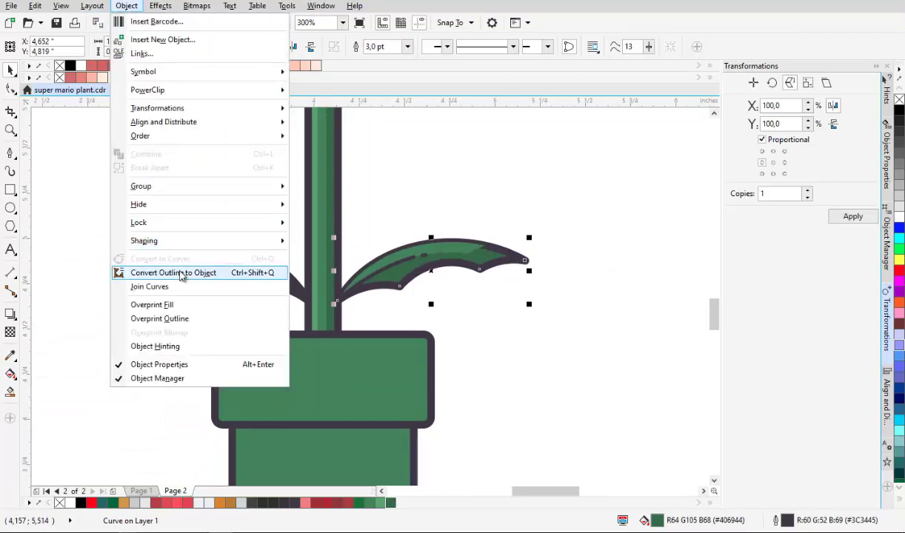
{"action": "left_click", "coordinate": [178, 270]}
{"action": "scroll", "coordinate": [444, 267], "scroll_direction": "up", "scroll_amount": 2}
{"action": "right_click", "coordinate": [461, 186]}
{"action": "mouse_move", "coordinate": [618, 390]}
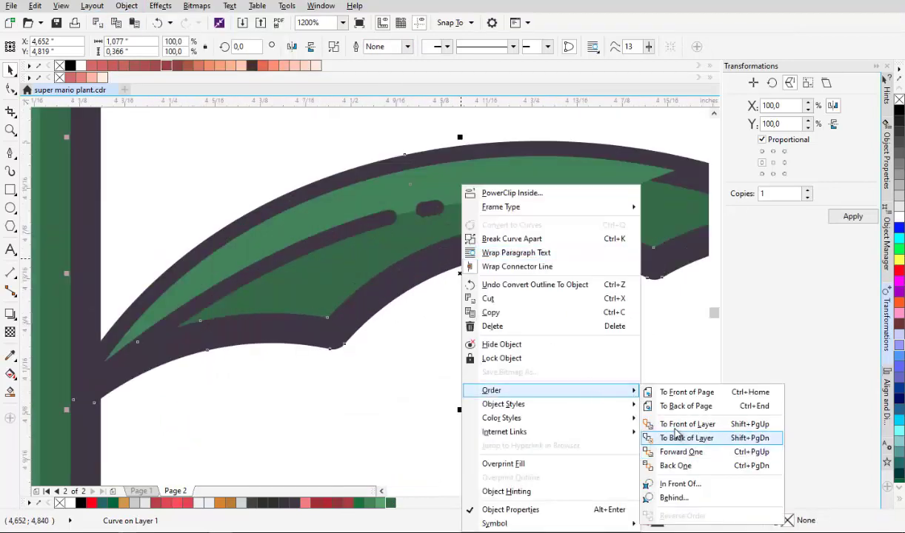
{"action": "left_click", "coordinate": [689, 452]}
{"action": "scroll", "coordinate": [511, 270], "scroll_direction": "down", "scroll_amount": 3}
{"action": "left_click", "coordinate": [465, 266]}
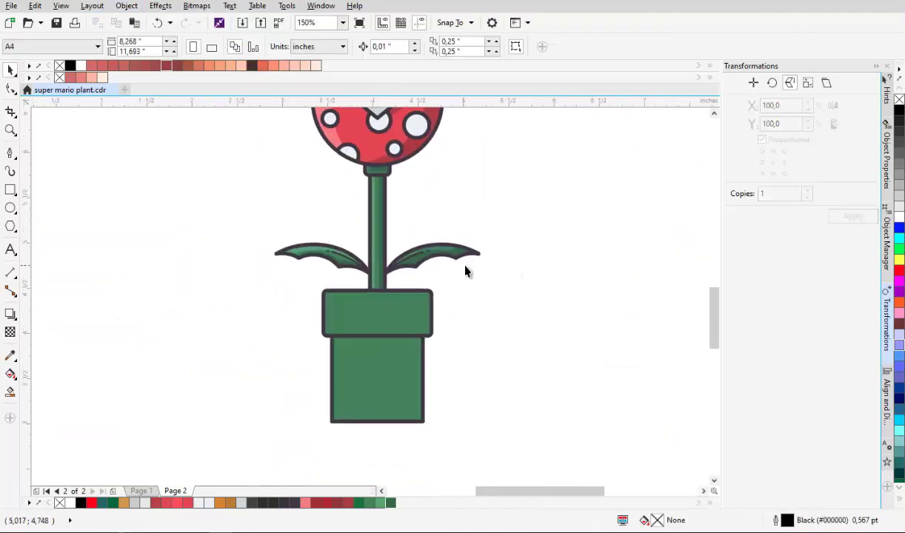
Draw a narrow vertical rectangle about 0.132 by 1.073 inches across the left part of the pot rim
{"action": "scroll", "coordinate": [428, 278], "scroll_direction": "up", "scroll_amount": 1}
{"action": "left_click_drag", "start_coordinate": [316, 351], "coordinate": [348, 293]}
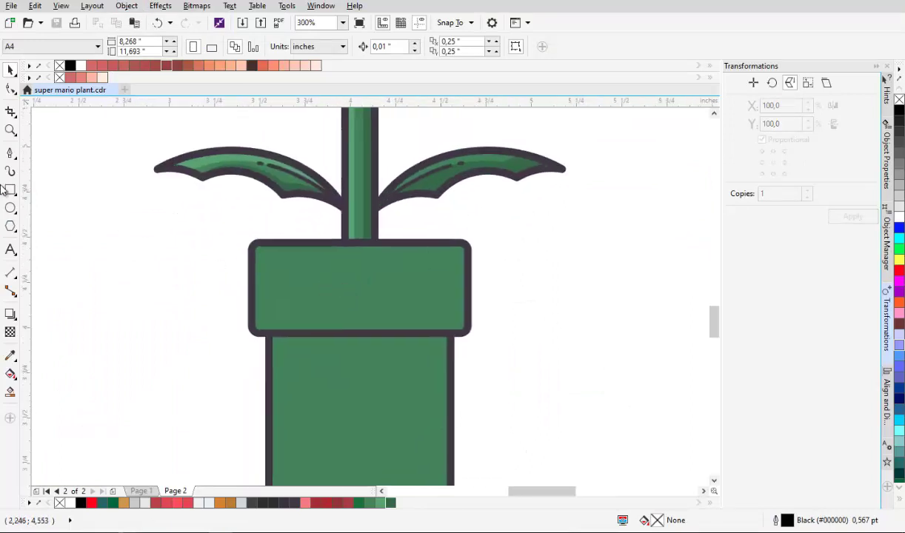
{"action": "left_click", "coordinate": [10, 190]}
{"action": "left_click_drag", "start_coordinate": [278, 210], "coordinate": [264, 404]}
{"action": "scroll", "coordinate": [274, 333], "scroll_direction": "up", "scroll_amount": 1}
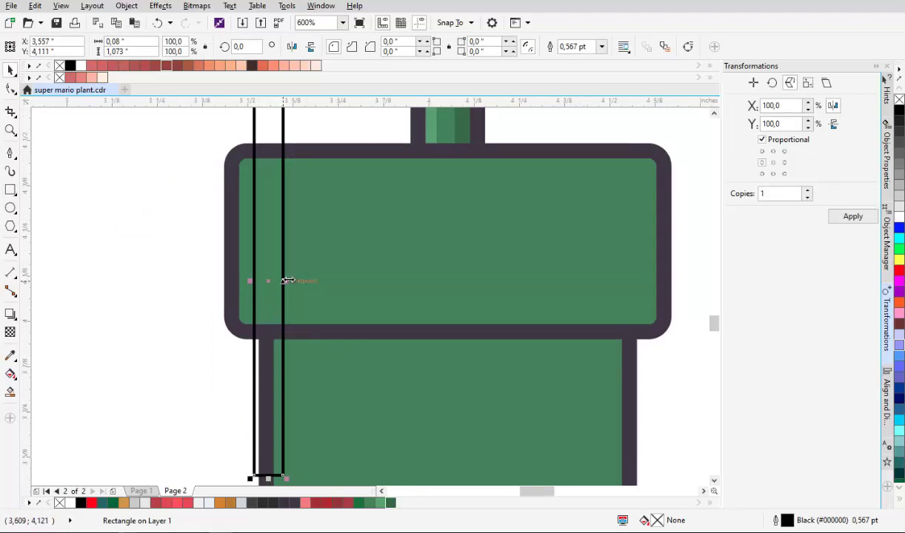
{"action": "left_click_drag", "start_coordinate": [287, 280], "coordinate": [307, 281]}
{"action": "left_click_drag", "start_coordinate": [282, 262], "coordinate": [308, 253]}
{"action": "scroll", "coordinate": [333, 278], "scroll_direction": "down", "scroll_amount": 1}
{"action": "scroll", "coordinate": [333, 263], "scroll_direction": "up", "scroll_amount": 1}
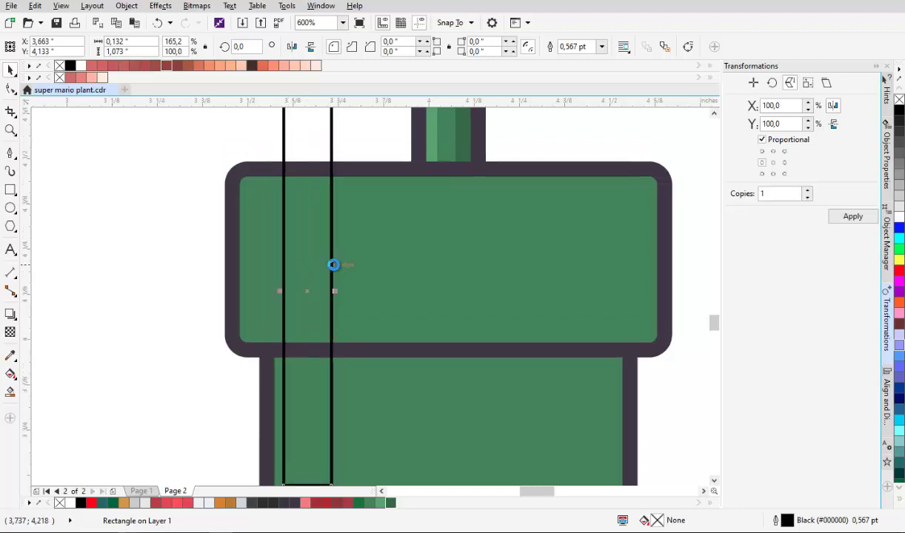
Intersect the narrow rectangle with the pot rim, then move the rectangle aside and delete it
{"action": "left_click", "coordinate": [351, 222], "text": "shift"}
{"action": "left_click", "coordinate": [377, 47]}
{"action": "scroll", "coordinate": [266, 208], "scroll_direction": "down", "scroll_amount": 1}
{"action": "left_click_drag", "start_coordinate": [297, 184], "coordinate": [122, 228]}
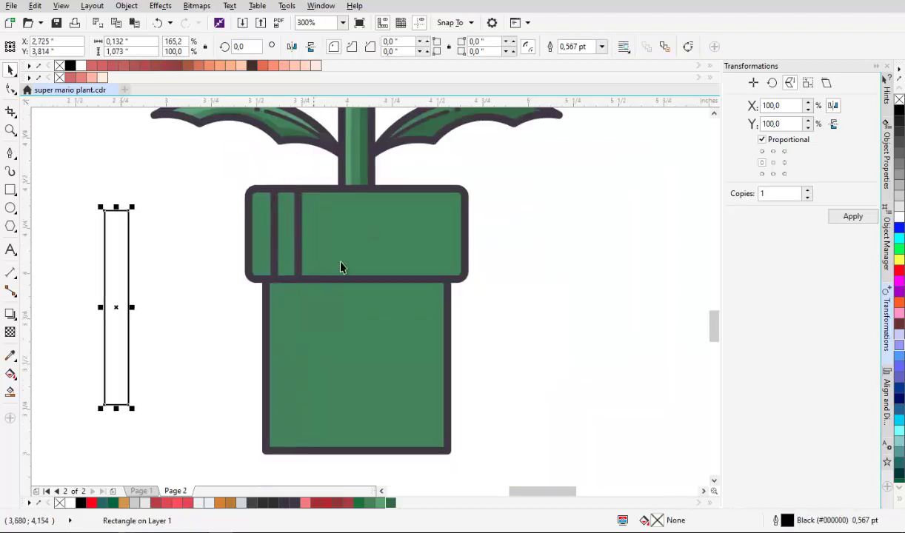
{"action": "scroll", "coordinate": [333, 255], "scroll_direction": "down", "scroll_amount": 1}
{"action": "key", "text": "Delete"}
Cut a right-hand section from the pot rim by intersecting it with a rectangle about 0.736 by 0.944 inches, and delete the rectangle
{"action": "key", "text": "F6"}
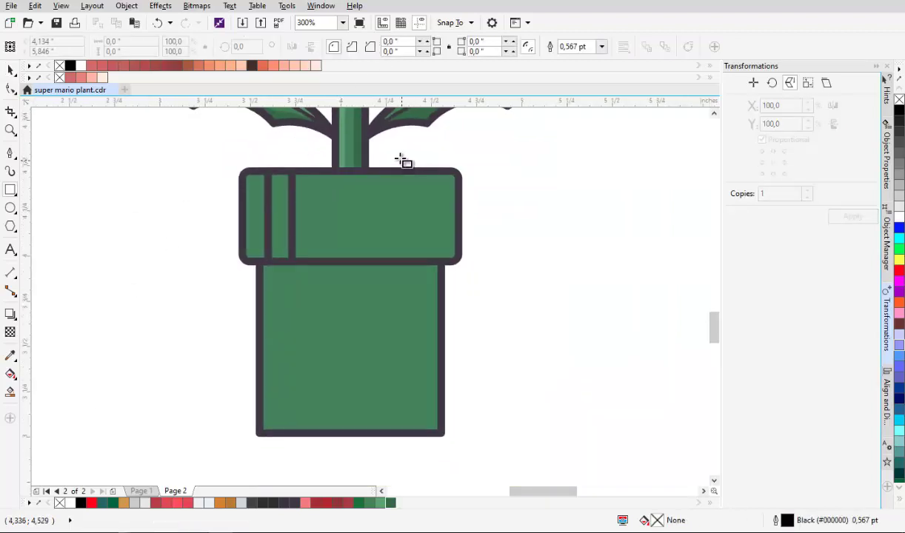
{"action": "left_click_drag", "start_coordinate": [376, 136], "coordinate": [516, 306]}
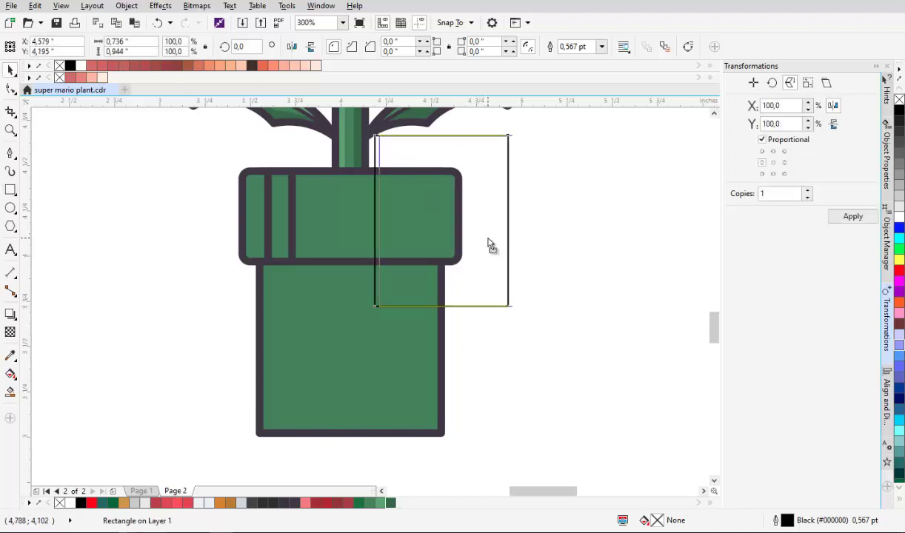
{"action": "key", "text": "space"}
{"action": "left_click", "coordinate": [350, 220], "text": "shift"}
{"action": "left_click", "coordinate": [393, 47]}
{"action": "left_click_drag", "start_coordinate": [518, 253], "coordinate": [618, 309]}
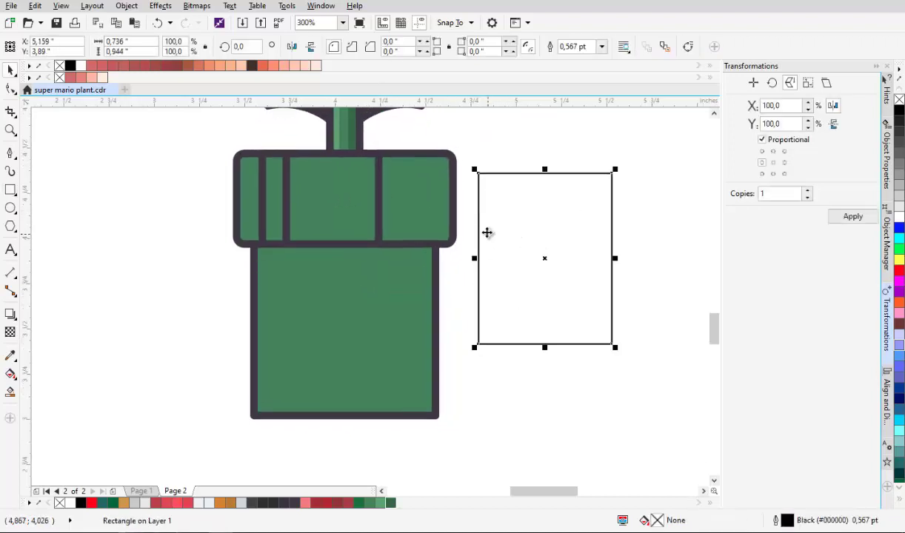
{"action": "key", "text": "Delete"}
Cut a vertical band from the pot body's left part by intersecting it with a rectangle about 0.191 by 1.33 inches, and delete the rectangle
{"action": "key", "text": "F6"}
{"action": "scroll", "coordinate": [337, 237], "scroll_direction": "down", "scroll_amount": 1}
{"action": "left_click_drag", "start_coordinate": [314, 169], "coordinate": [348, 409]}
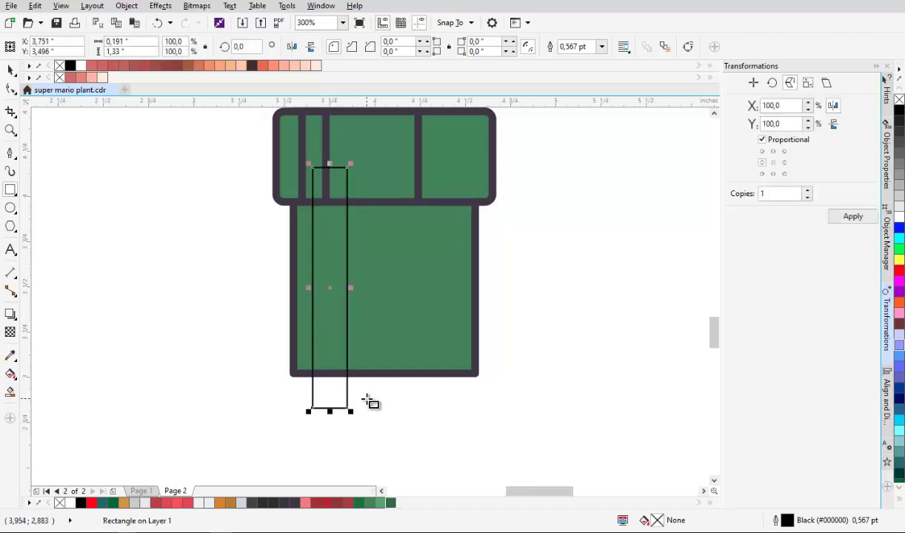
{"action": "left_click", "coordinate": [394, 290], "text": "shift"}
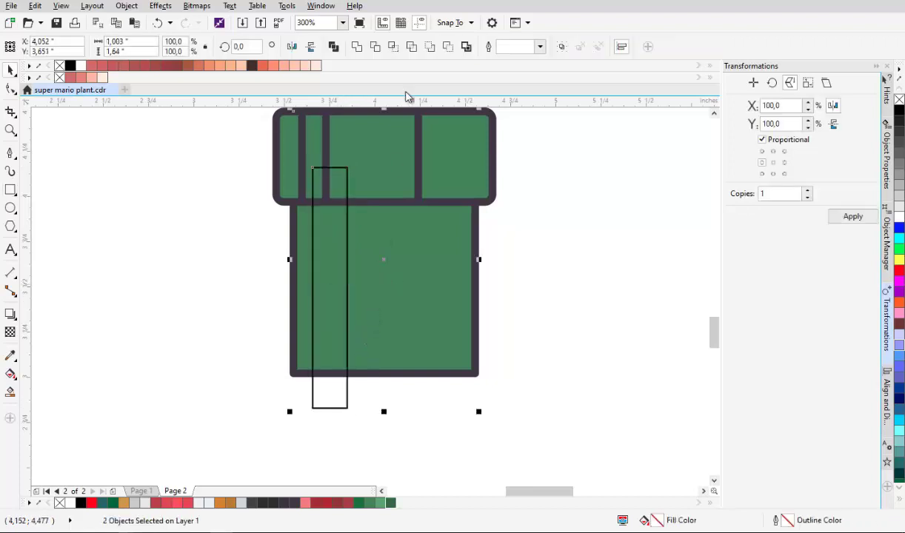
{"action": "left_click", "coordinate": [393, 49]}
{"action": "left_click", "coordinate": [332, 250]}
{"action": "key", "text": "Delete"}
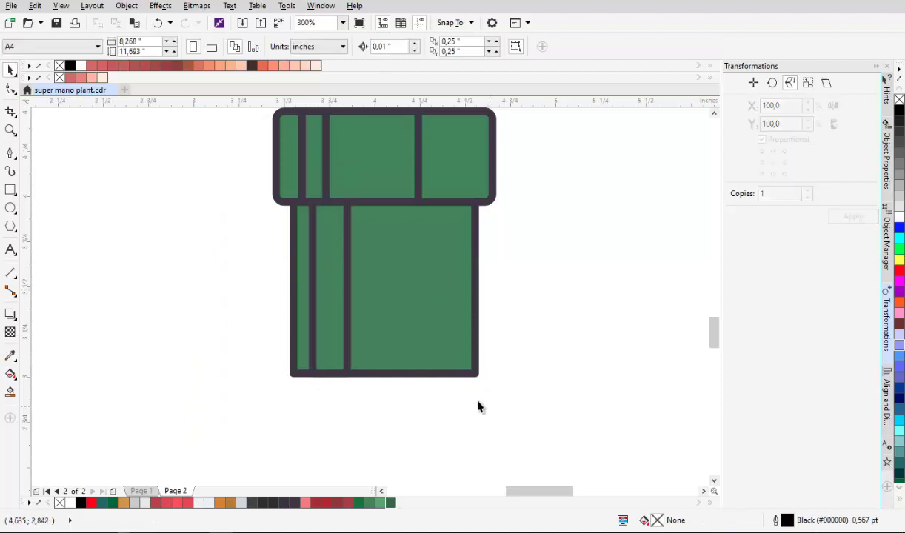
Draw a rectangle over the lower-left part of the pot body, leaving strips uncovered along its upper and right edges
{"action": "key", "text": "F6"}
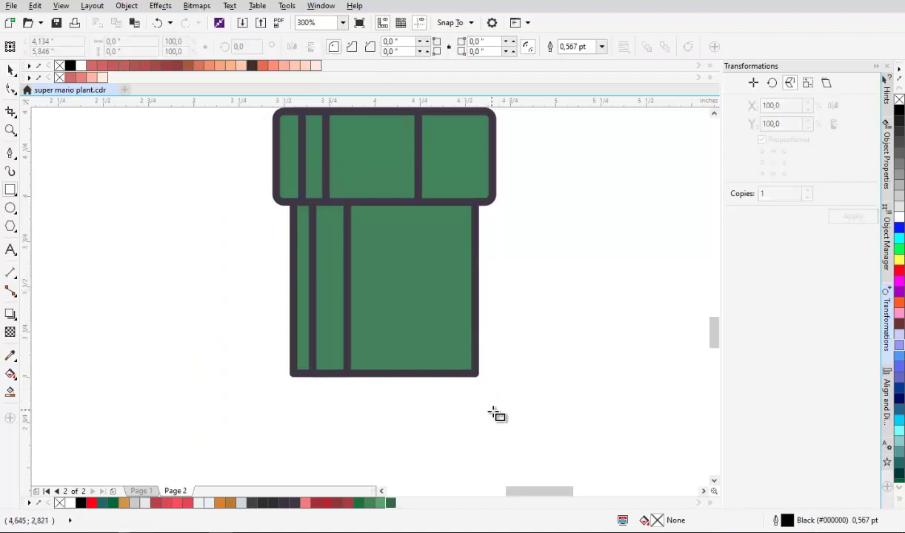
{"action": "left_click_drag", "start_coordinate": [495, 379], "coordinate": [506, 375]}
{"action": "key", "text": "space"}
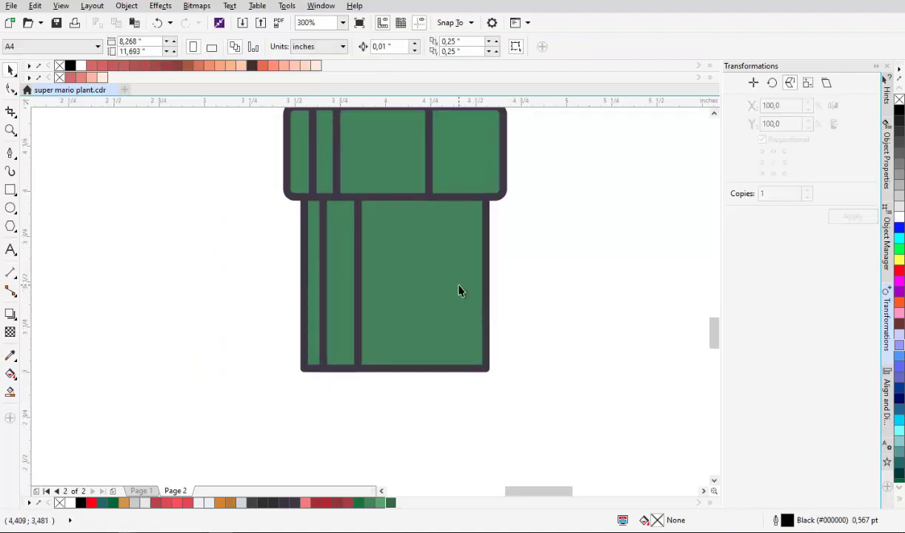
{"action": "left_click", "coordinate": [455, 259]}
{"action": "left_click_drag", "start_coordinate": [264, 431], "coordinate": [444, 219]}
{"action": "key", "text": "space"}
Move the left edge of the rim's right-hand section to the right by its nodes, making the section narrower
{"action": "scroll", "coordinate": [463, 194], "scroll_direction": "down", "scroll_amount": 1}
{"action": "scroll", "coordinate": [456, 152], "scroll_direction": "up", "scroll_amount": 2}
{"action": "left_click", "coordinate": [425, 233]}
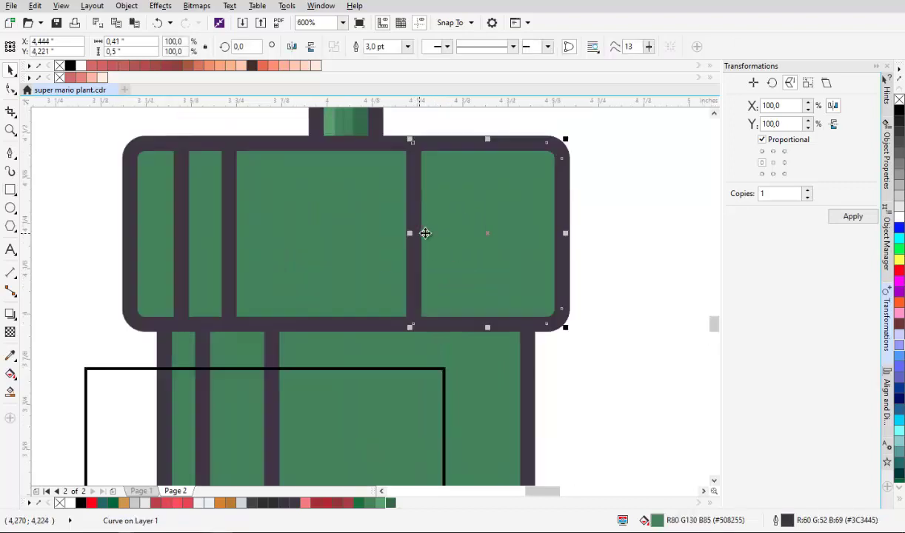
{"action": "left_click", "coordinate": [11, 89]}
{"action": "scroll", "coordinate": [383, 226], "scroll_direction": "down", "scroll_amount": 2}
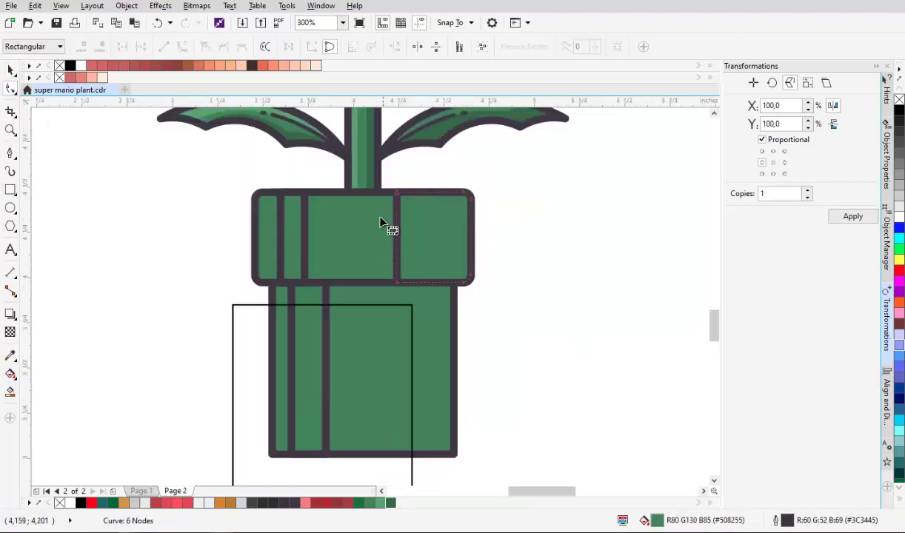
{"action": "scroll", "coordinate": [400, 288], "scroll_direction": "up", "scroll_amount": 2}
{"action": "left_click_drag", "start_coordinate": [419, 297], "coordinate": [425, 286]}
{"action": "scroll", "coordinate": [422, 296], "scroll_direction": "down", "scroll_amount": 2}
Narrow the rectangle over the pot body to about 0.925 inches and round its corners to about 0.069 inches
{"action": "scroll", "coordinate": [410, 319], "scroll_direction": "up", "scroll_amount": 1}
{"action": "key", "text": "space"}
{"action": "left_click", "coordinate": [427, 267]}
{"action": "key", "text": "F10"}
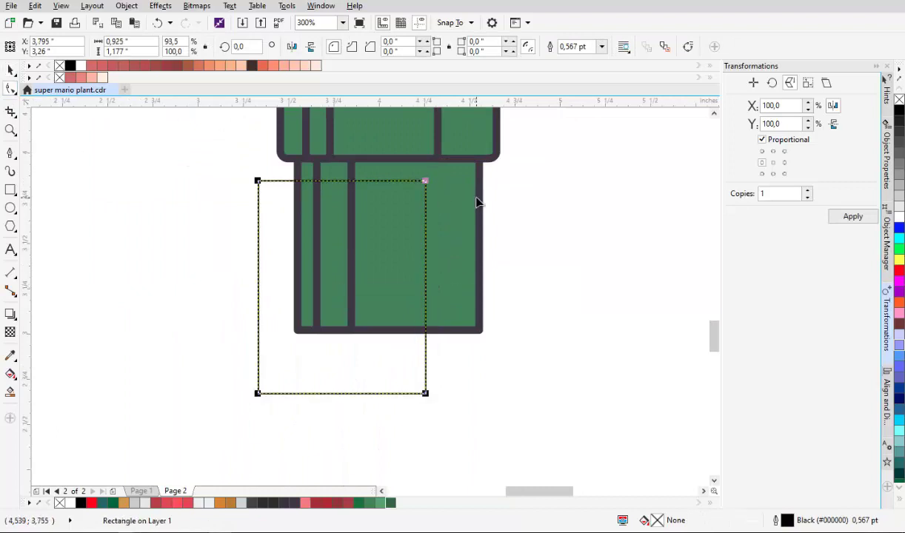
{"action": "left_click_drag", "start_coordinate": [428, 181], "coordinate": [415, 191]}
{"action": "key", "text": "space"}
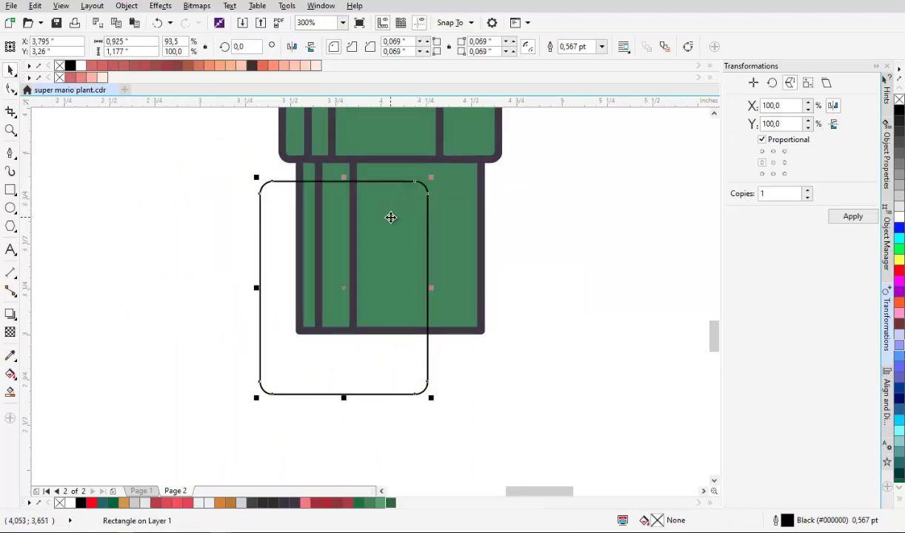
Convert the rounded rectangle to curves and remove its left and bottom sides, leaving an open path along the top and right
{"action": "left_click", "coordinate": [134, 6]}
{"action": "left_click", "coordinate": [170, 257]}
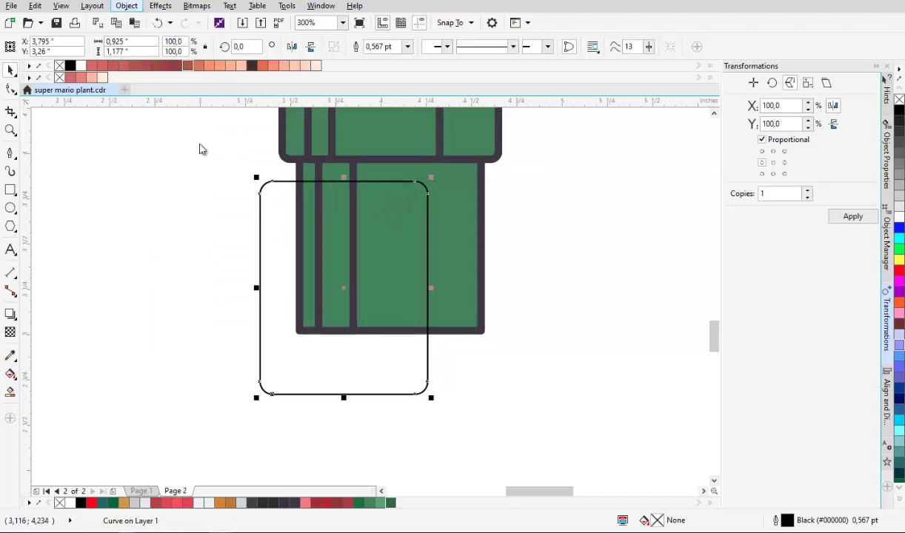
{"action": "scroll", "coordinate": [151, 161], "scroll_direction": "down", "scroll_amount": 2}
{"action": "key", "text": "space"}
{"action": "right_click", "coordinate": [288, 328]}
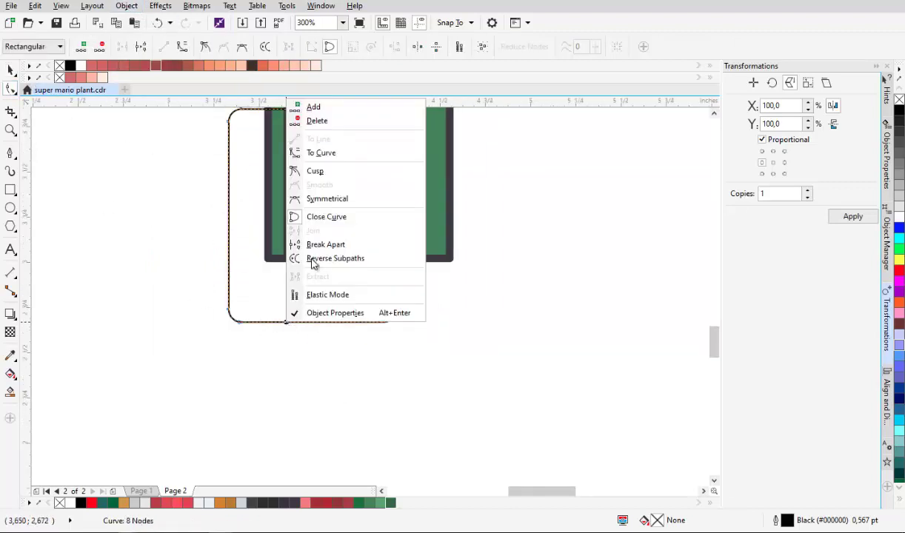
{"action": "left_click", "coordinate": [318, 124]}
{"action": "scroll", "coordinate": [266, 296], "scroll_direction": "up", "scroll_amount": 1}
{"action": "key", "text": "Delete"}
{"action": "scroll", "coordinate": [224, 174], "scroll_direction": "up", "scroll_amount": 1}
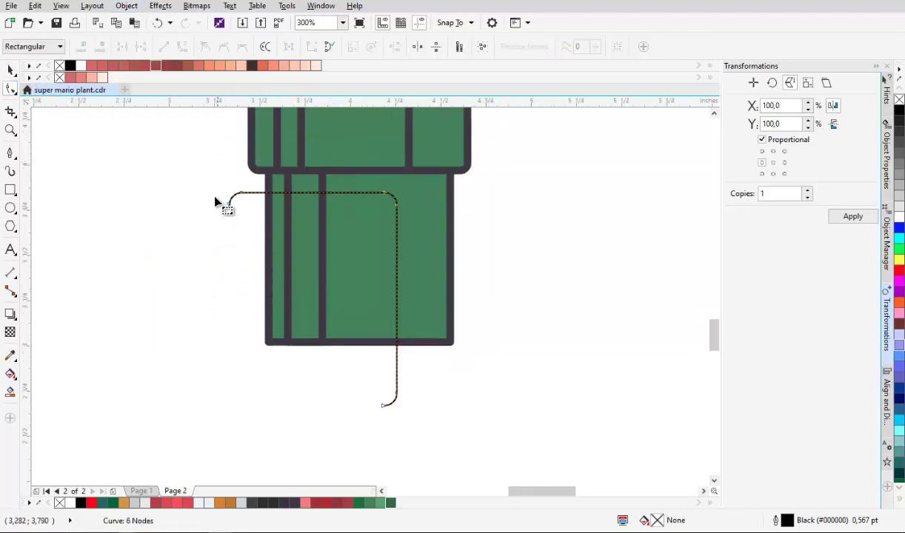
Remove the path's end node beside the pot and close it with a wide curve looping around the pot's right side
{"action": "left_click_drag", "start_coordinate": [216, 198], "coordinate": [241, 224]}
{"action": "key", "text": "Delete"}
{"action": "left_click", "coordinate": [11, 153]}
{"action": "scroll", "coordinate": [251, 285], "scroll_direction": "up", "scroll_amount": 1}
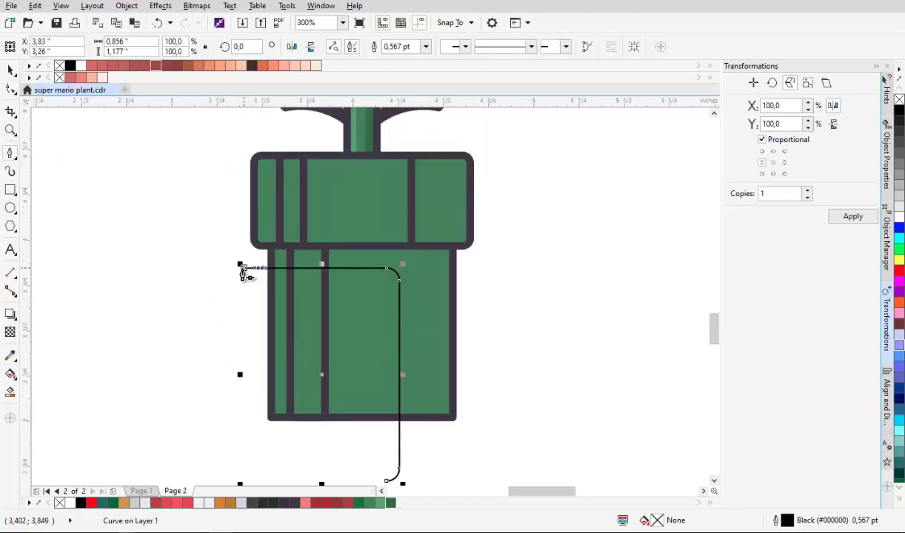
{"action": "left_click", "coordinate": [243, 269]}
{"action": "scroll", "coordinate": [237, 152], "scroll_direction": "up", "scroll_amount": 1}
{"action": "left_click_drag", "start_coordinate": [232, 178], "coordinate": [371, 138]}
{"action": "scroll", "coordinate": [495, 217], "scroll_direction": "down", "scroll_amount": 1}
{"action": "key", "text": "space"}
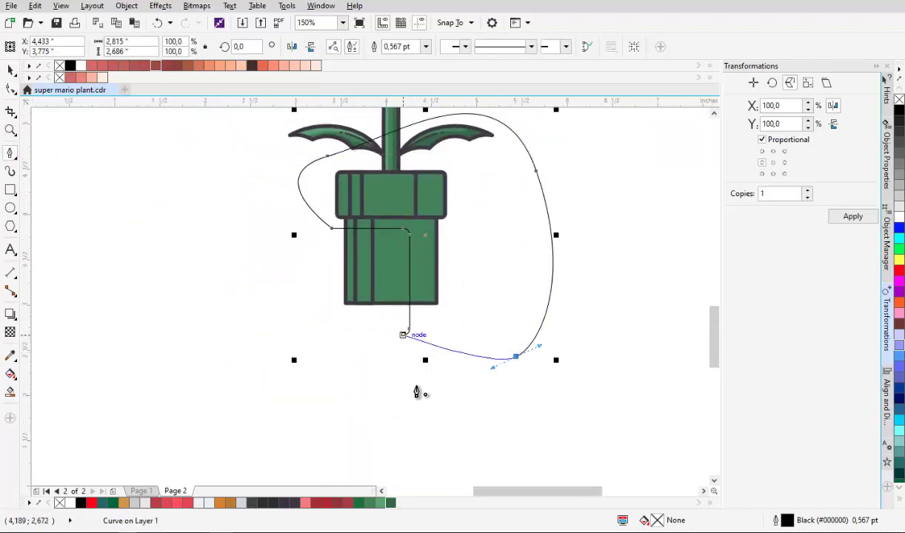
Intersect the closed curve with the pot body to make an upper and right-hand shading section, and delete the helper curve
{"action": "scroll", "coordinate": [428, 277], "scroll_direction": "up", "scroll_amount": 5}
{"action": "scroll", "coordinate": [355, 269], "scroll_direction": "down", "scroll_amount": 2}
{"action": "left_click", "coordinate": [323, 262], "text": "shift"}
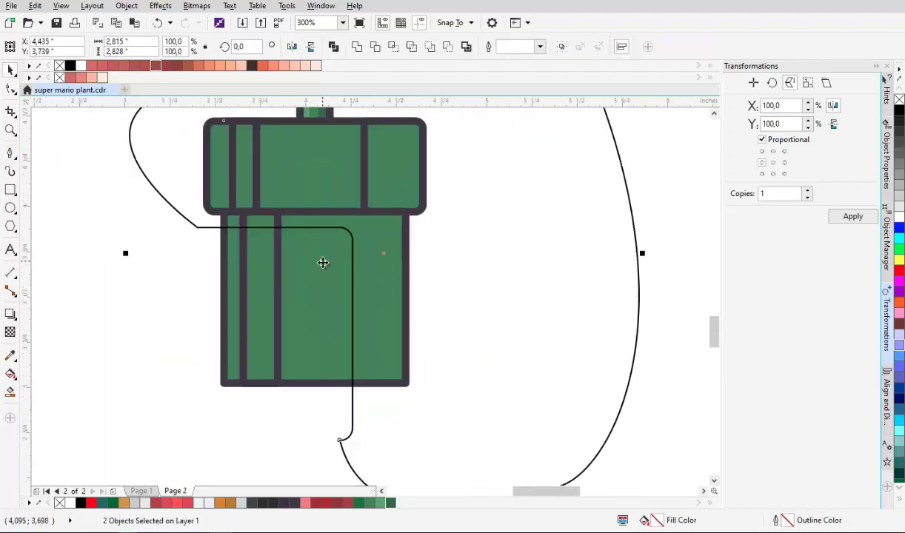
{"action": "left_click", "coordinate": [393, 46]}
{"action": "left_click_drag", "start_coordinate": [529, 198], "coordinate": [540, 336]}
{"action": "scroll", "coordinate": [469, 242], "scroll_direction": "down", "scroll_amount": 1}
{"action": "scroll", "coordinate": [450, 241], "scroll_direction": "up", "scroll_amount": 1}
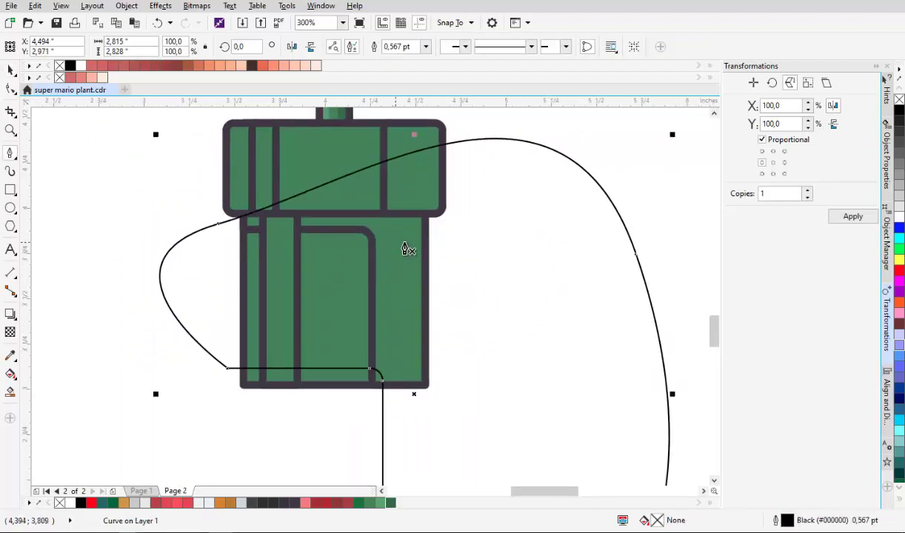
{"action": "key", "text": "Delete"}
Reorder the narrow vertical strip on the pot body so that it lies behind the upper and right-hand section
{"action": "left_click", "coordinate": [382, 239]}
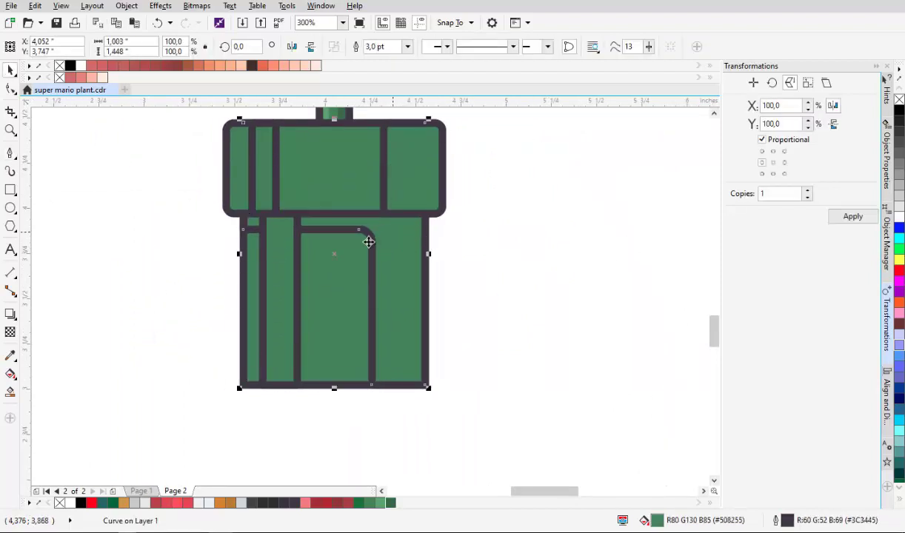
{"action": "left_click", "coordinate": [285, 259]}
{"action": "left_click", "coordinate": [396, 237]}
{"action": "left_click", "coordinate": [291, 259]}
{"action": "scroll", "coordinate": [289, 261], "scroll_direction": "up", "scroll_amount": 2}
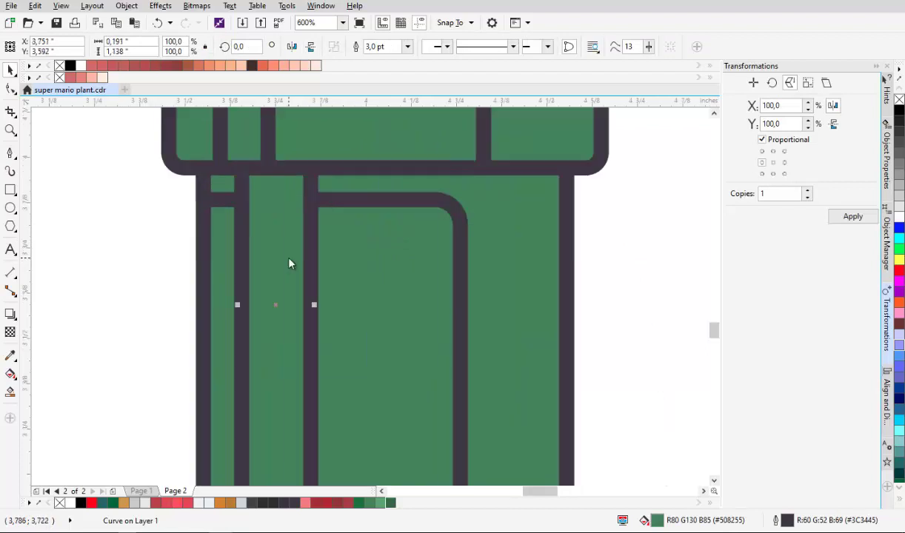
{"action": "right_click", "coordinate": [289, 264]}
{"action": "mouse_move", "coordinate": [434, 389]}
{"action": "left_click", "coordinate": [490, 465]}
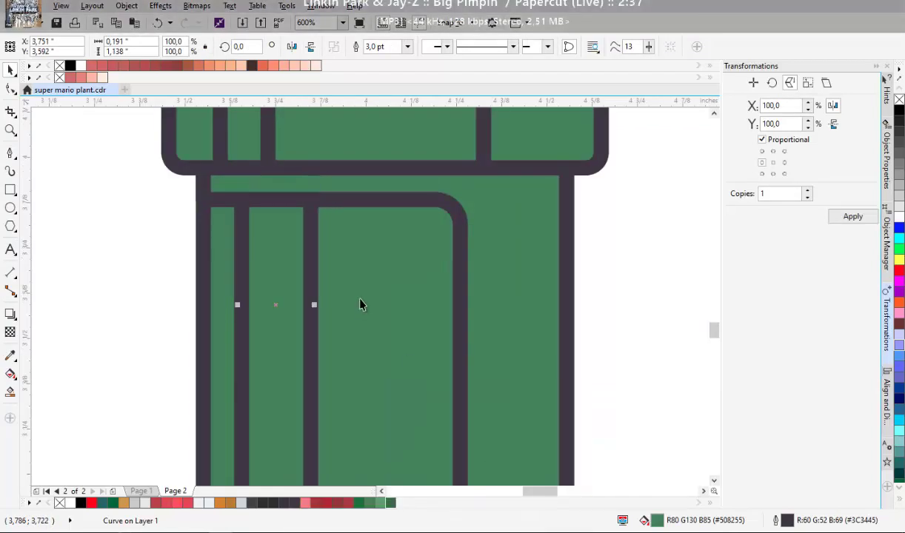
Fill the narrow strips of rim and body with lighter green, and their right-hand sections with dark green R64 G105 B68
{"action": "scroll", "coordinate": [361, 305], "scroll_direction": "down", "scroll_amount": 2}
{"action": "left_click", "coordinate": [242, 237], "text": "shift"}
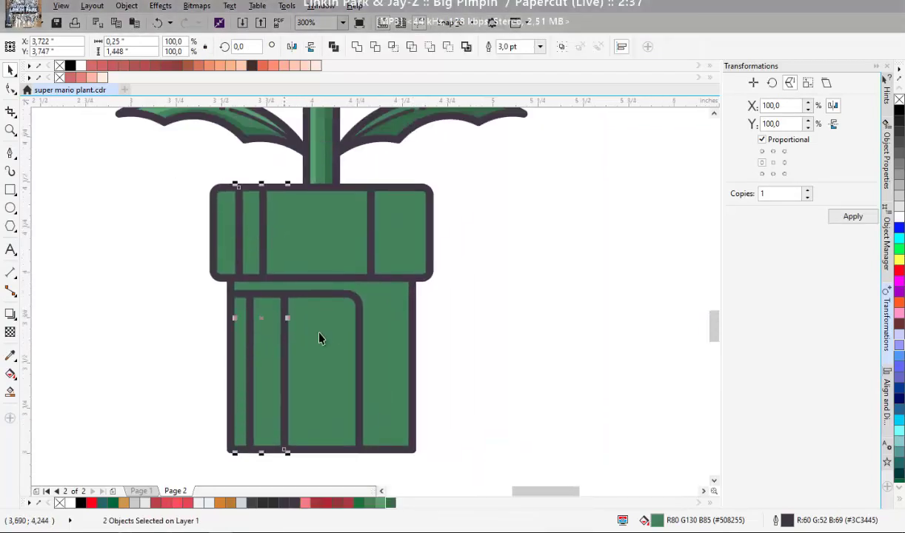
{"action": "left_click", "coordinate": [385, 504]}
{"action": "left_click", "coordinate": [407, 233]}
{"action": "left_click", "coordinate": [393, 503]}
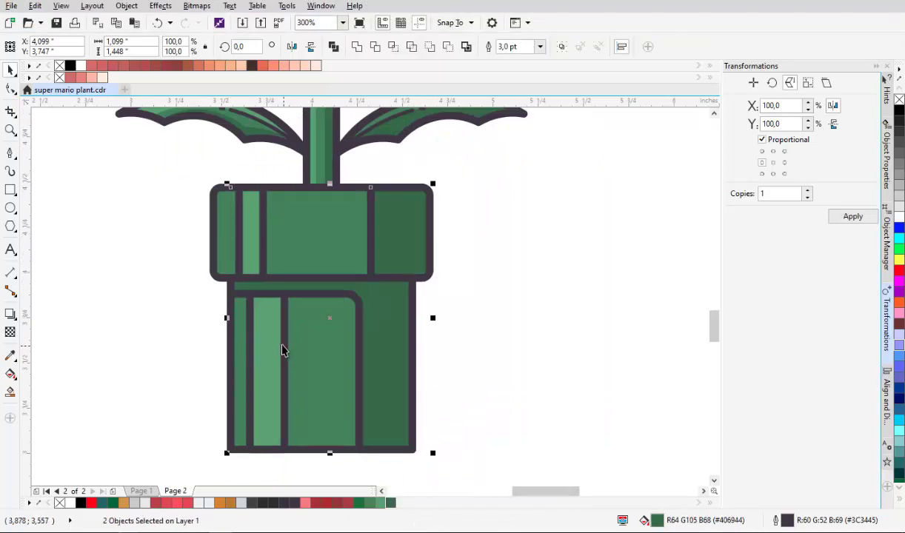
Remove the outlines from the four shading sections of the pot's rim and body
{"action": "left_click", "coordinate": [258, 238], "text": "shift"}
{"action": "left_click", "coordinate": [540, 47]}
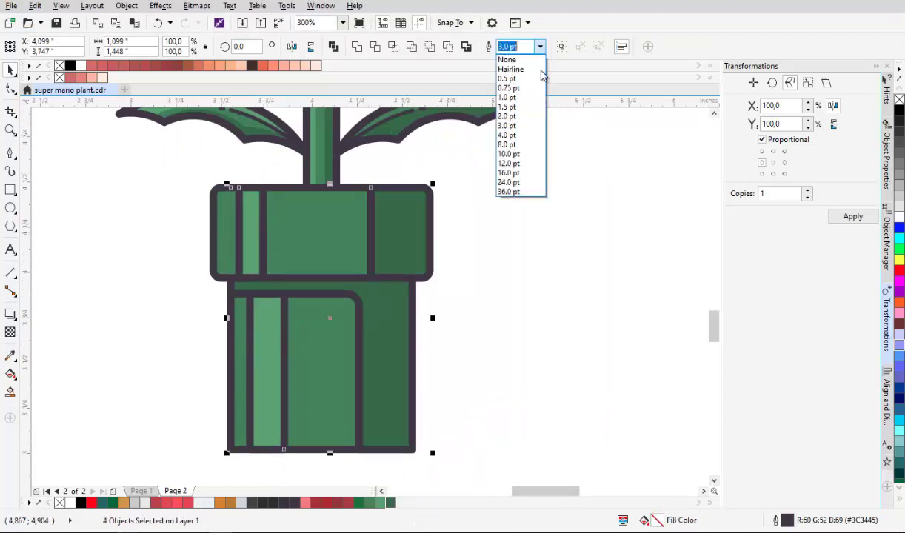
{"action": "left_click", "coordinate": [535, 60]}
{"action": "left_click", "coordinate": [529, 139]}
Convert the rim's outline to an object and place it in front of the light green strip
{"action": "left_click", "coordinate": [292, 226]}
{"action": "scroll", "coordinate": [302, 226], "scroll_direction": "down", "scroll_amount": 1}
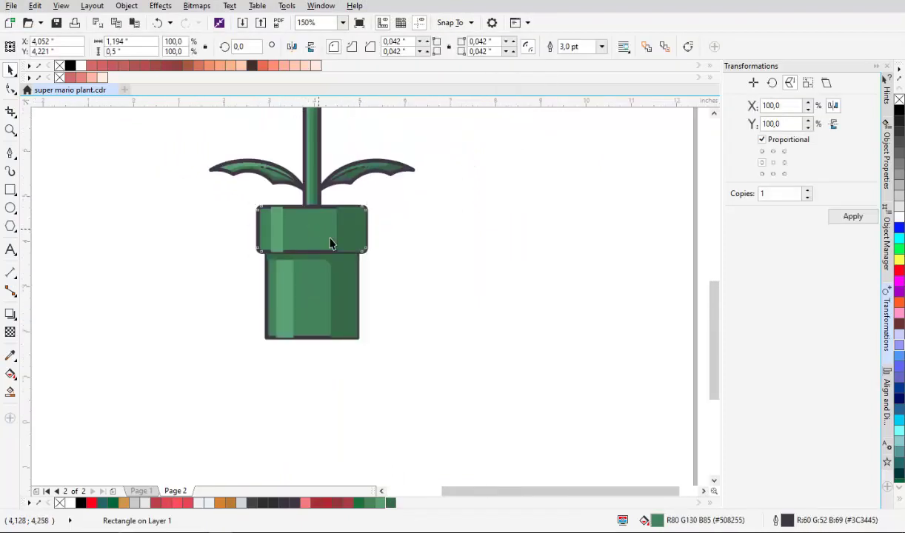
{"action": "scroll", "coordinate": [326, 240], "scroll_direction": "up", "scroll_amount": 1}
{"action": "scroll", "coordinate": [317, 208], "scroll_direction": "up", "scroll_amount": 1}
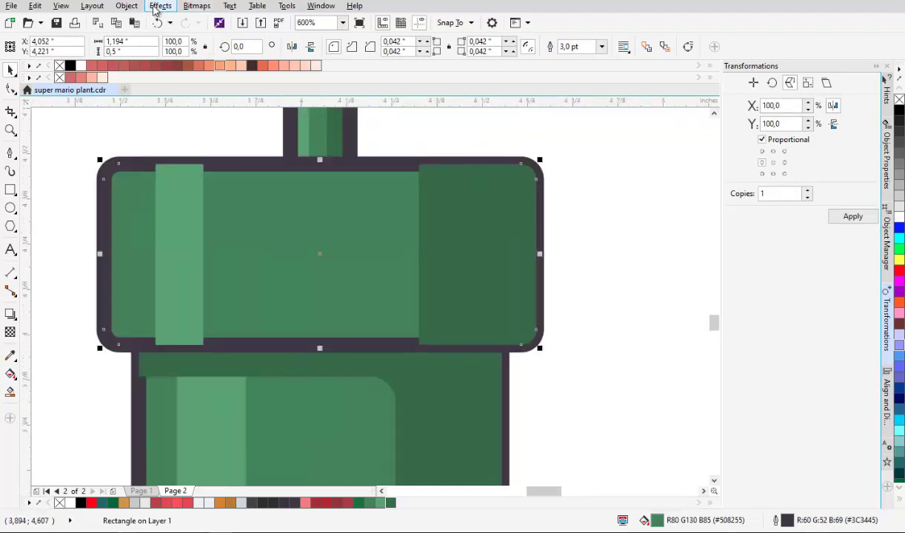
{"action": "left_click", "coordinate": [126, 6]}
{"action": "left_click", "coordinate": [193, 271]}
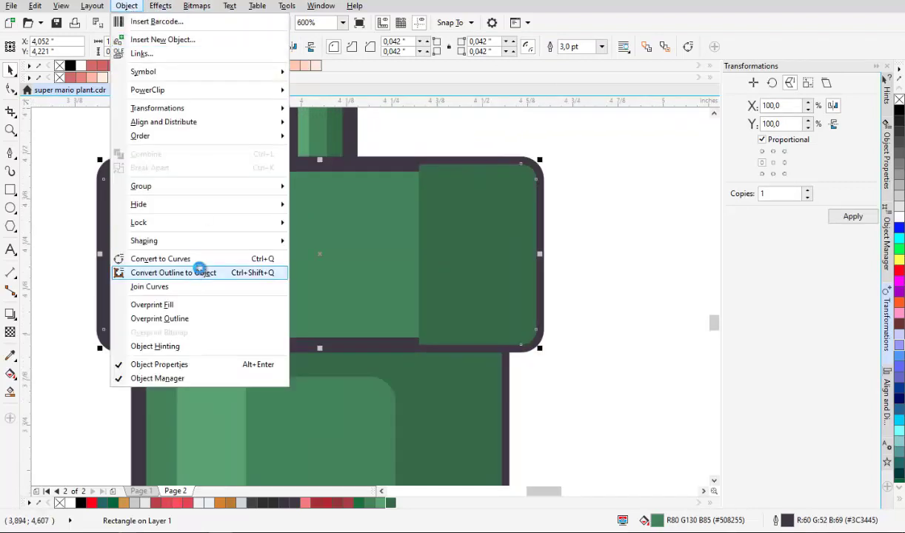
{"action": "left_click", "coordinate": [317, 164]}
{"action": "right_click", "coordinate": [317, 166]}
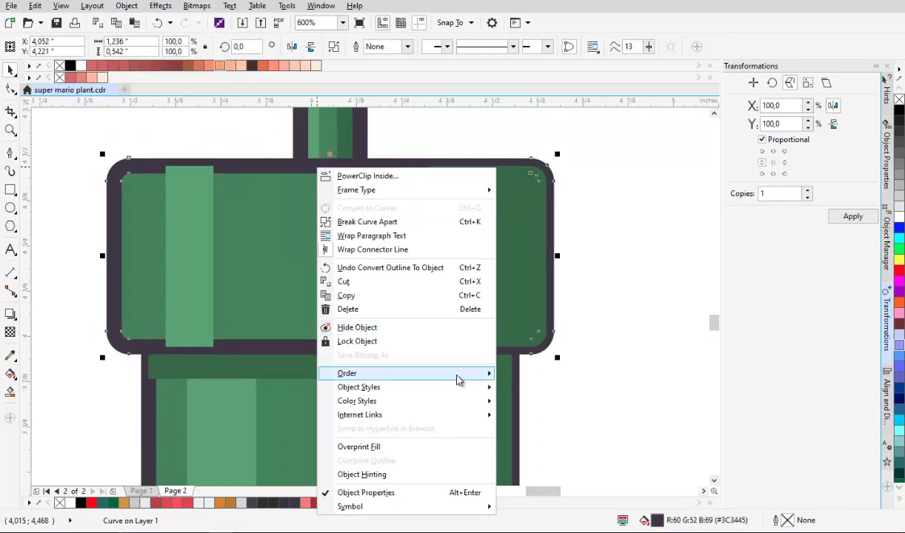
{"action": "mouse_move", "coordinate": [457, 374]}
{"action": "left_click", "coordinate": [550, 467]}
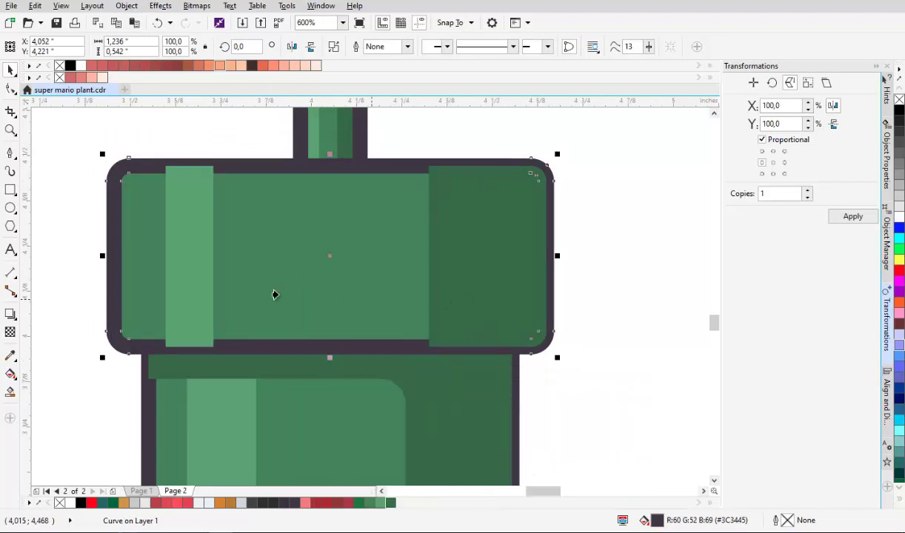
{"action": "left_click", "coordinate": [186, 250]}
Convert the pot body's outline to a separate object, keeping it in its original position
{"action": "scroll", "coordinate": [459, 282], "scroll_direction": "down", "scroll_amount": 1}
{"action": "left_click_drag", "start_coordinate": [550, 296], "coordinate": [539, 200]}
{"action": "left_click", "coordinate": [391, 284]}
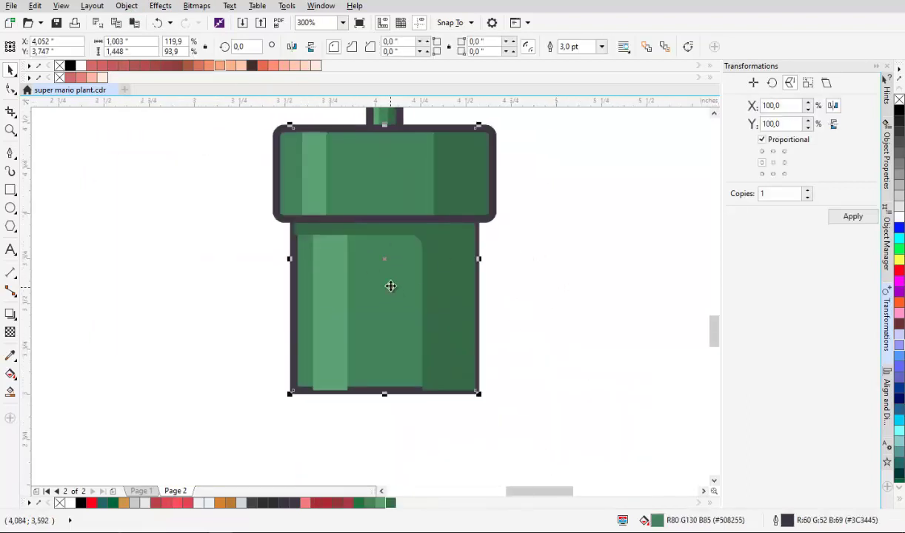
{"action": "right_click", "coordinate": [391, 276]}
{"action": "left_click", "coordinate": [127, 6]}
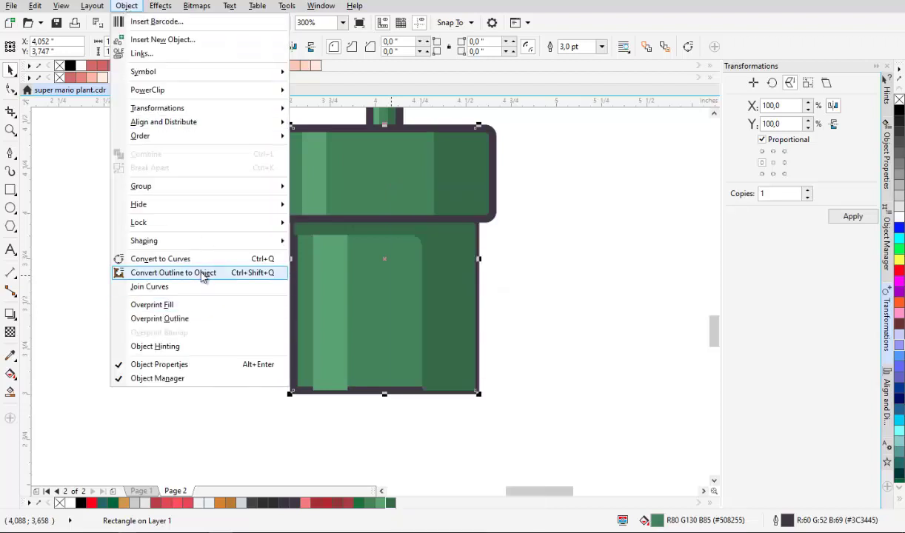
{"action": "left_click", "coordinate": [199, 273]}
{"action": "scroll", "coordinate": [294, 280], "scroll_direction": "up", "scroll_amount": 1}
{"action": "left_click_drag", "start_coordinate": [283, 275], "coordinate": [135, 308]}
{"action": "key", "text": "ctrl+z"}
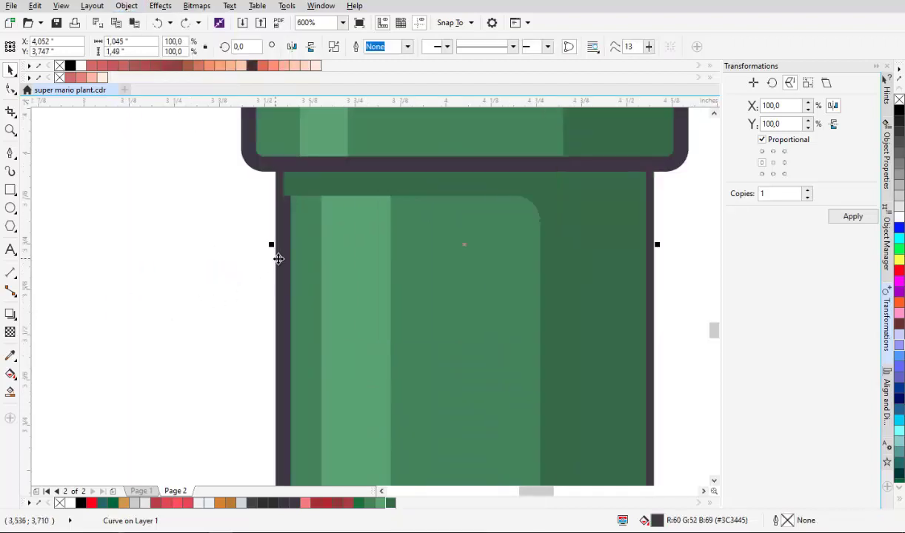
Place the pot body's outline object in front of its shading sections and save the drawing
{"action": "right_click", "coordinate": [278, 259]}
{"action": "mouse_move", "coordinate": [426, 392]}
{"action": "left_click", "coordinate": [521, 468]}
{"action": "left_click", "coordinate": [583, 212]}
{"action": "scroll", "coordinate": [505, 268], "scroll_direction": "down", "scroll_amount": 2}
{"action": "left_click", "coordinate": [505, 270]}
{"action": "scroll", "coordinate": [444, 314], "scroll_direction": "down", "scroll_amount": 1}
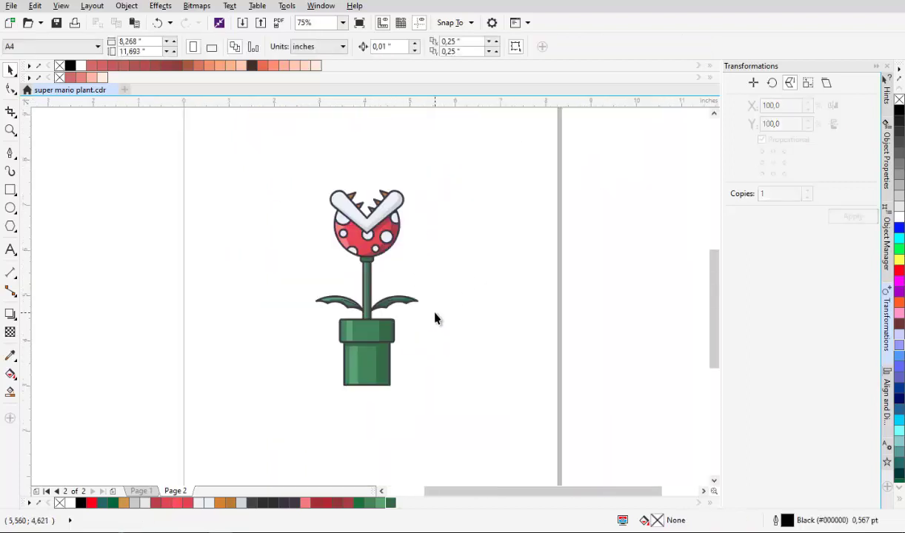
{"action": "key", "text": "ctrl+s"}
Examine the plant's teeth, the whole figure and the pot up close to check the finished shapes
{"action": "left_click_drag", "start_coordinate": [462, 428], "coordinate": [246, 137]}
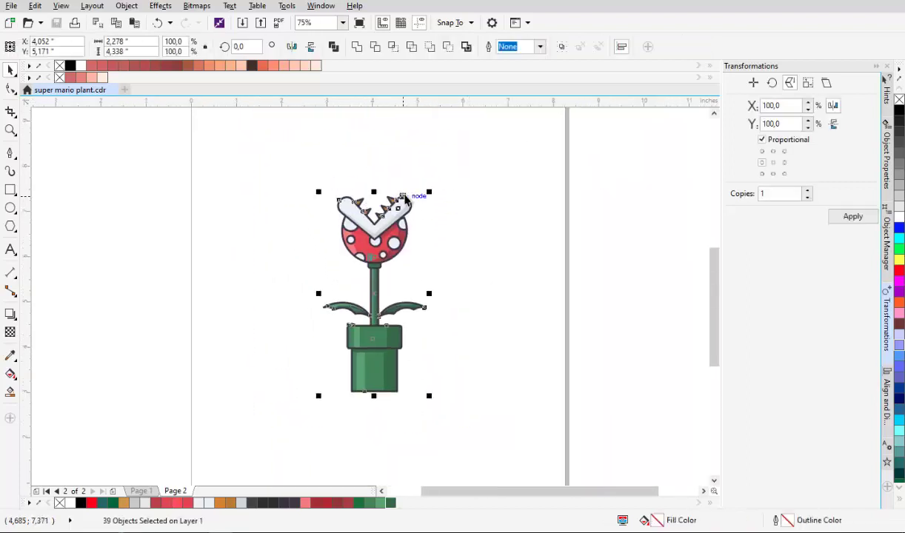
{"action": "scroll", "coordinate": [384, 178], "scroll_direction": "up", "scroll_amount": 3}
{"action": "left_click", "coordinate": [385, 174]}
{"action": "scroll", "coordinate": [402, 239], "scroll_direction": "up", "scroll_amount": 1}
{"action": "left_click", "coordinate": [403, 198]}
{"action": "scroll", "coordinate": [400, 190], "scroll_direction": "up", "scroll_amount": 1}
{"action": "left_click_drag", "start_coordinate": [424, 217], "coordinate": [477, 186]}
{"action": "key", "text": "ctrl+z"}
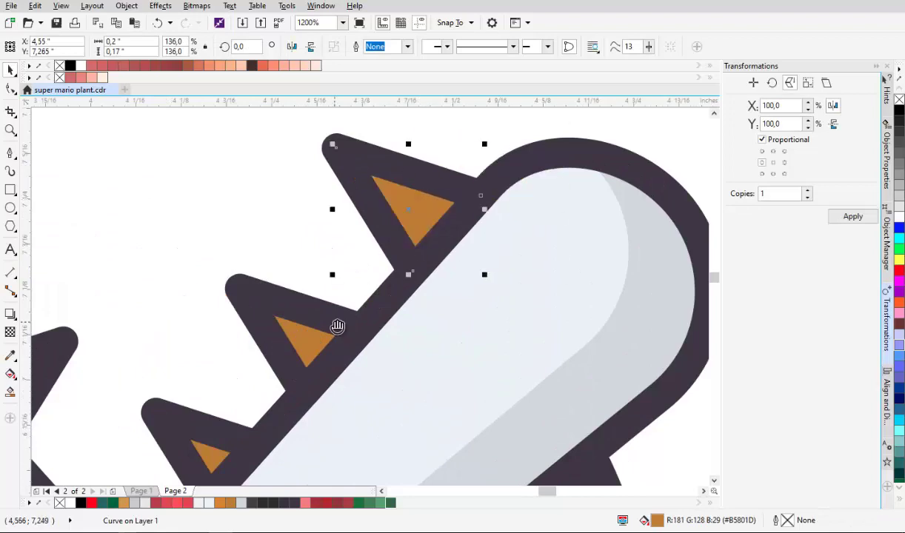
{"action": "left_click_drag", "start_coordinate": [337, 325], "coordinate": [425, 244]}
{"action": "left_click", "coordinate": [401, 255], "text": "shift"}
{"action": "left_click", "coordinate": [298, 369], "text": "shift"}
{"action": "left_click_drag", "start_coordinate": [292, 346], "coordinate": [393, 301]}
{"action": "left_click_drag", "start_coordinate": [218, 252], "coordinate": [336, 298]}
{"action": "scroll", "coordinate": [325, 248], "scroll_direction": "down", "scroll_amount": 4}
{"action": "left_click", "coordinate": [336, 223]}
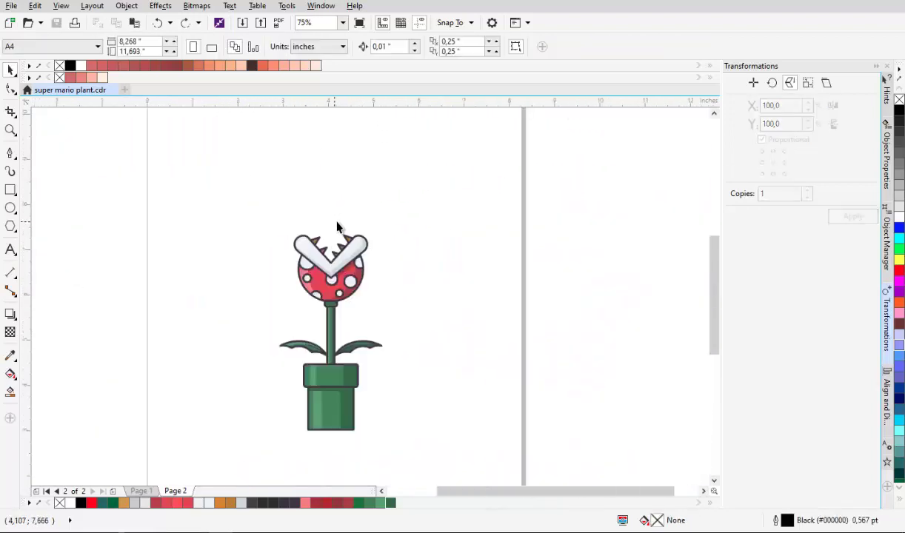
{"action": "left_click_drag", "start_coordinate": [194, 192], "coordinate": [466, 471]}
{"action": "scroll", "coordinate": [436, 300], "scroll_direction": "up", "scroll_amount": 2}
{"action": "left_click", "coordinate": [489, 277]}
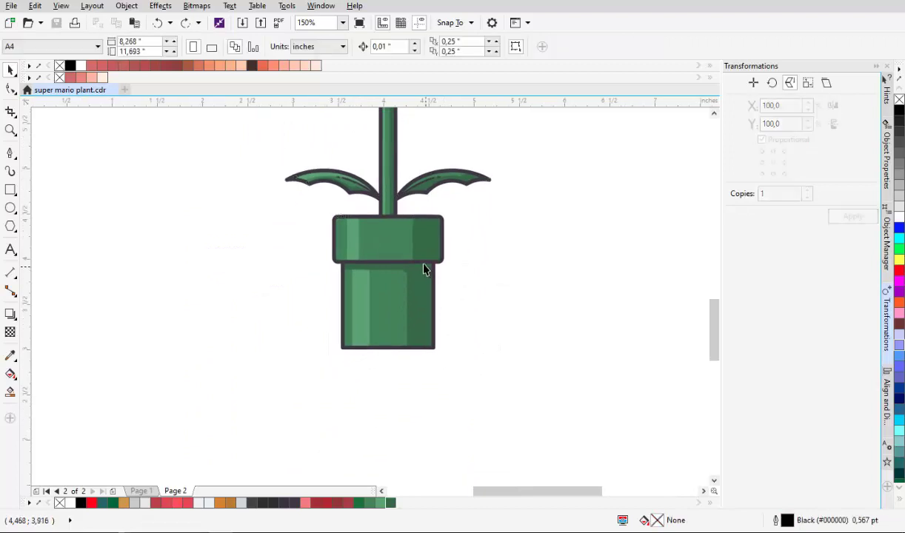
{"action": "left_click", "coordinate": [10, 153]}
{"action": "left_click", "coordinate": [343, 348]}
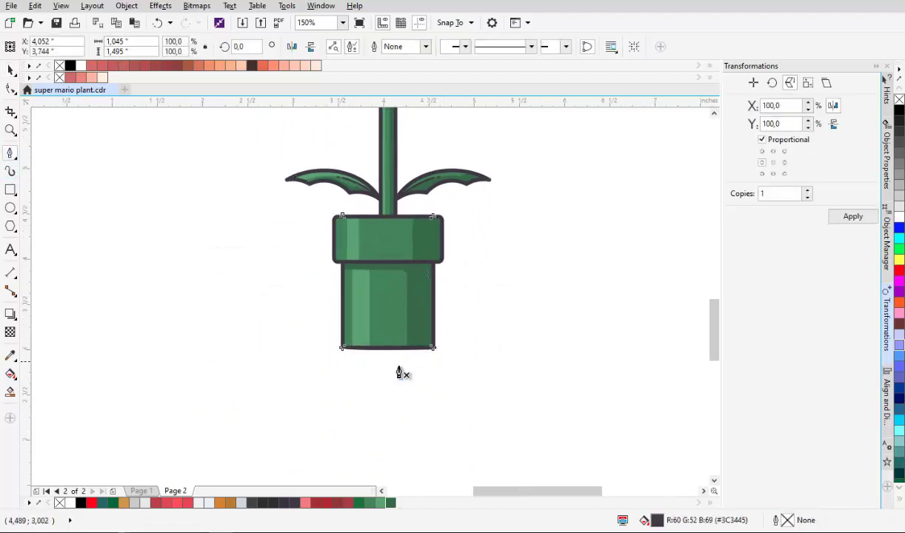
{"action": "scroll", "coordinate": [373, 368], "scroll_direction": "up", "scroll_amount": 1}
{"action": "key", "text": "space"}
Draw a straight horizontal ground line about 4.5 inches long across the base of the pot
{"action": "left_click", "coordinate": [7, 155]}
{"action": "left_click", "coordinate": [180, 287]}
{"action": "scroll", "coordinate": [180, 287], "scroll_direction": "down", "scroll_amount": 2}
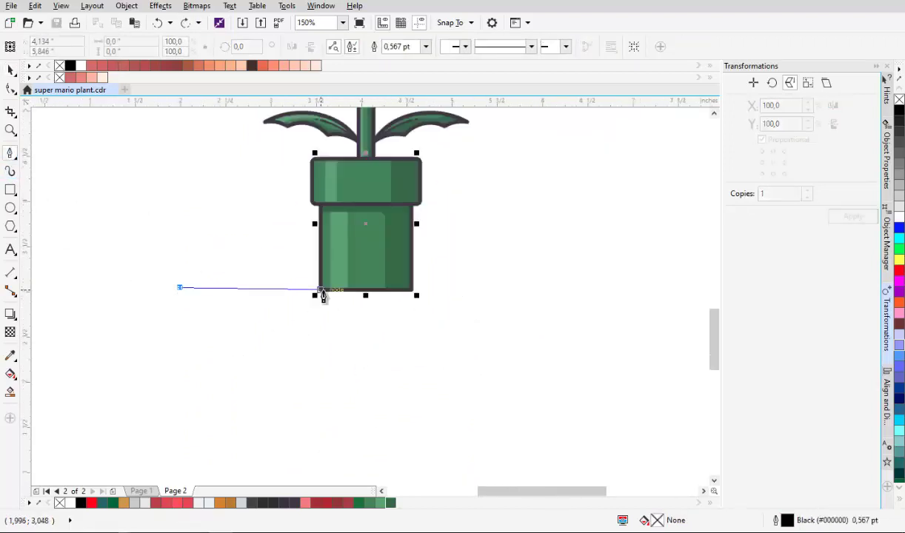
{"action": "left_click", "coordinate": [590, 291]}
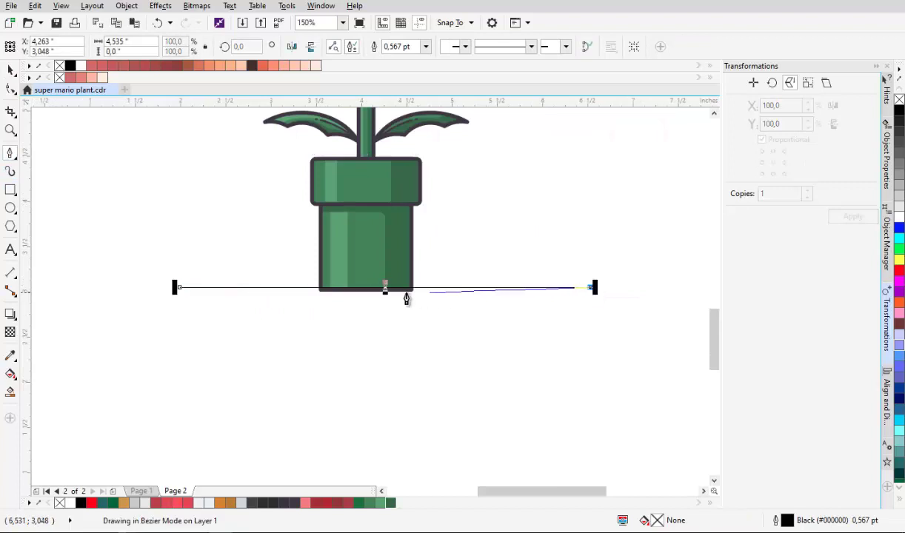
{"action": "key", "text": "space"}
Align the ground line with the bottom edge of the pot's outline and move it slightly upward
{"action": "scroll", "coordinate": [348, 286], "scroll_direction": "up", "scroll_amount": 4}
{"action": "left_click", "coordinate": [214, 264], "text": "shift"}
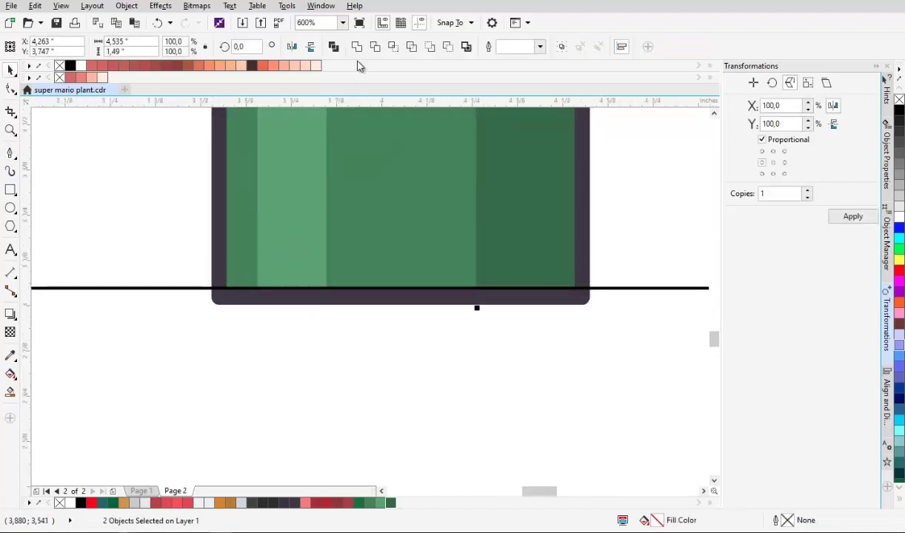
{"action": "left_click", "coordinate": [884, 396]}
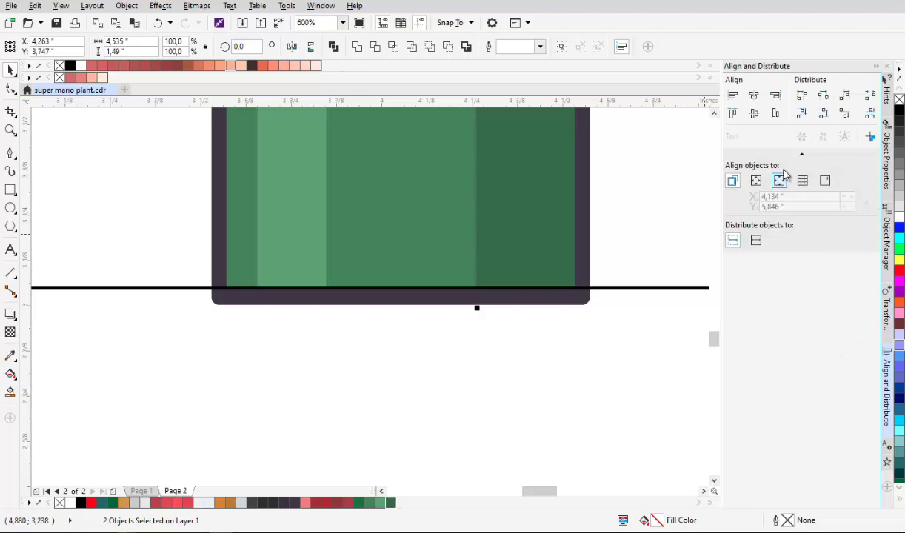
{"action": "left_click", "coordinate": [775, 113]}
{"action": "scroll", "coordinate": [433, 281], "scroll_direction": "down", "scroll_amount": 1}
{"action": "left_click", "coordinate": [563, 289]}
{"action": "left_click", "coordinate": [559, 296]}
{"action": "scroll", "coordinate": [559, 297], "scroll_direction": "up", "scroll_amount": 1}
{"action": "left_click_drag", "start_coordinate": [557, 296], "coordinate": [556, 288]}
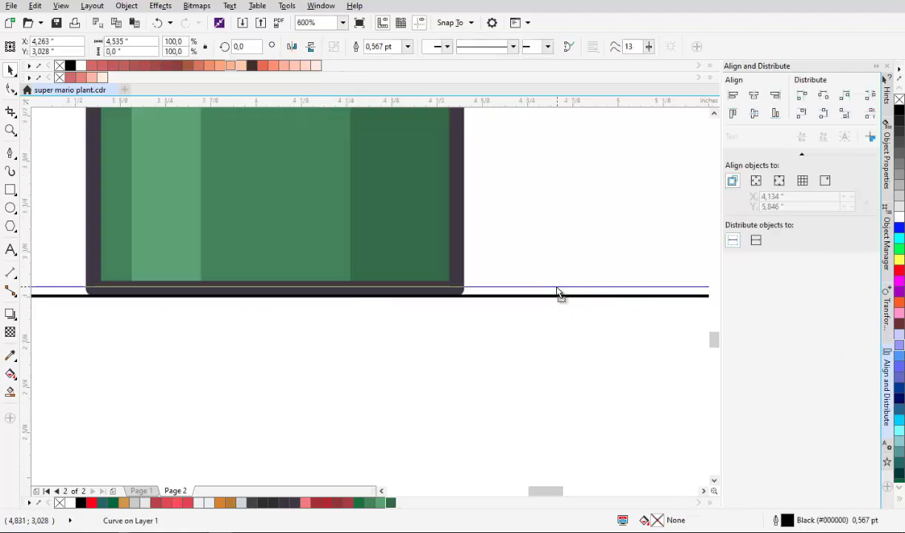
Set the ground line's outline width to 3.0 pt and try shifting it slightly downward
{"action": "left_click", "coordinate": [408, 47]}
{"action": "left_click", "coordinate": [371, 127]}
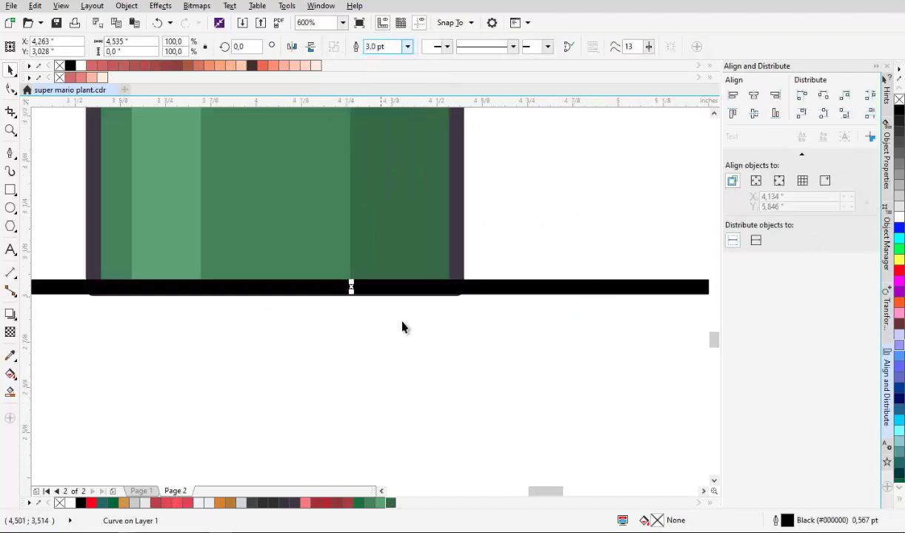
{"action": "scroll", "coordinate": [493, 307], "scroll_direction": "down", "scroll_amount": 2}
{"action": "scroll", "coordinate": [485, 308], "scroll_direction": "up", "scroll_amount": 4}
{"action": "left_click_drag", "start_coordinate": [449, 319], "coordinate": [448, 328]}
{"action": "left_click_drag", "start_coordinate": [313, 263], "coordinate": [534, 263]}
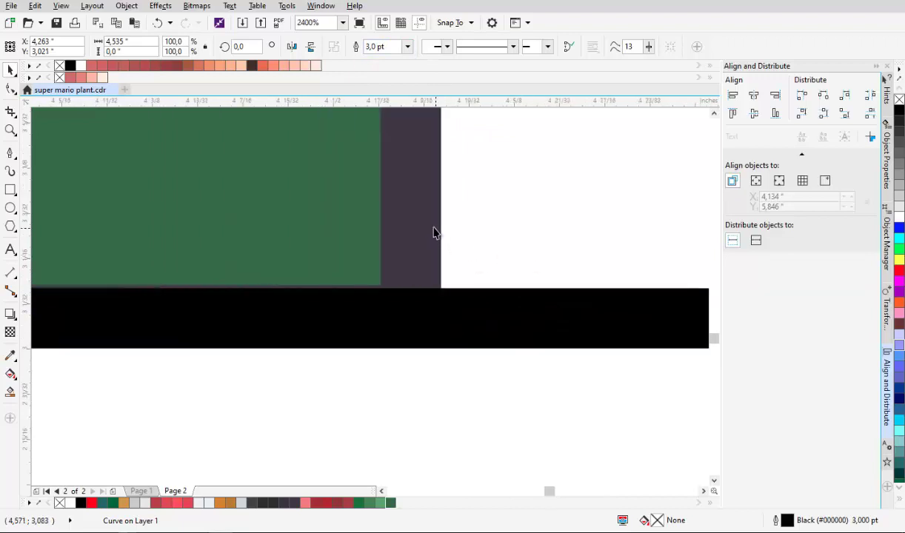
{"action": "key", "text": "ctrl+z"}
Align the thickened ground line with the bottom edge of the pot's outline
{"action": "scroll", "coordinate": [470, 333], "scroll_direction": "up", "scroll_amount": 1}
{"action": "left_click", "coordinate": [347, 192], "text": "shift"}
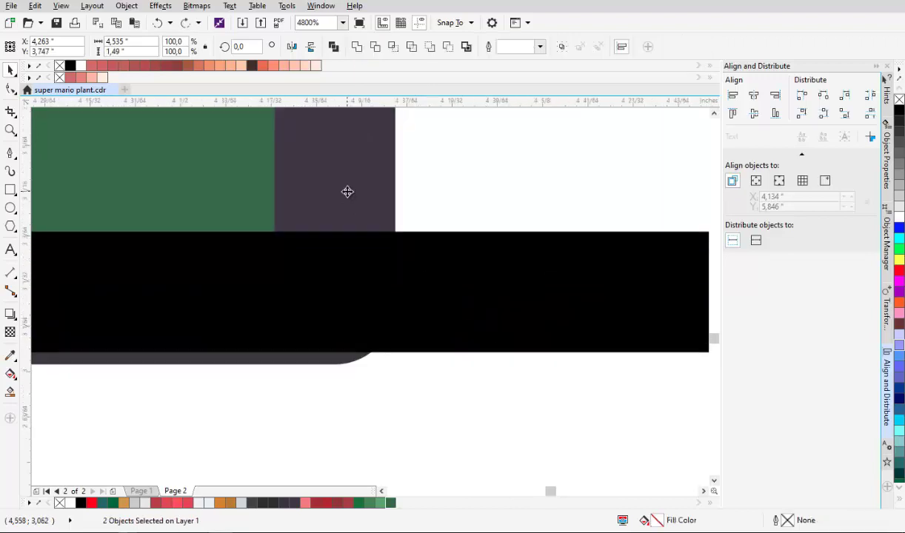
{"action": "left_click", "coordinate": [775, 114]}
{"action": "scroll", "coordinate": [542, 295], "scroll_direction": "down", "scroll_amount": 2}
{"action": "left_click", "coordinate": [541, 289]}
{"action": "left_click", "coordinate": [535, 309]}
{"action": "scroll", "coordinate": [535, 305], "scroll_direction": "down", "scroll_amount": 2}
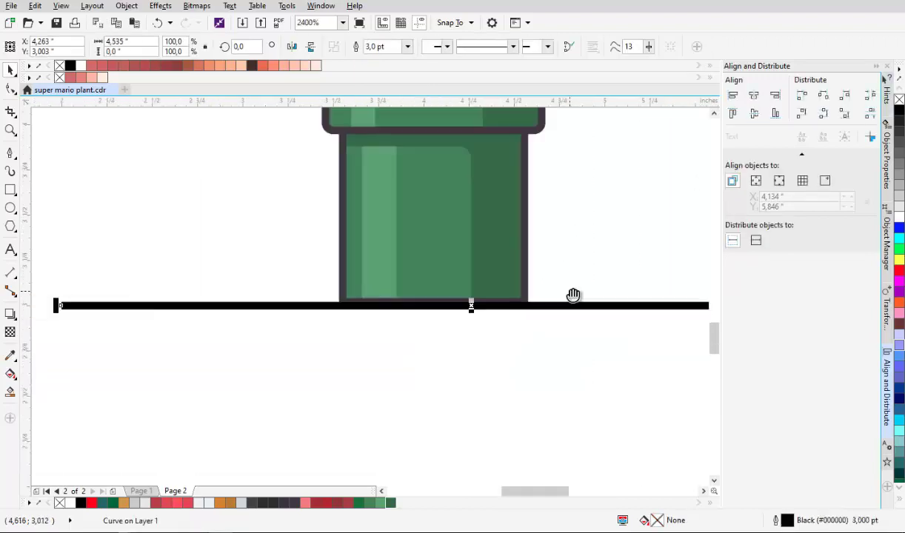
{"action": "left_click_drag", "start_coordinate": [573, 296], "coordinate": [516, 274]}
{"action": "scroll", "coordinate": [339, 452], "scroll_direction": "right", "scroll_amount": 2}
{"action": "scroll", "coordinate": [460, 301], "scroll_direction": "down", "scroll_amount": 1}
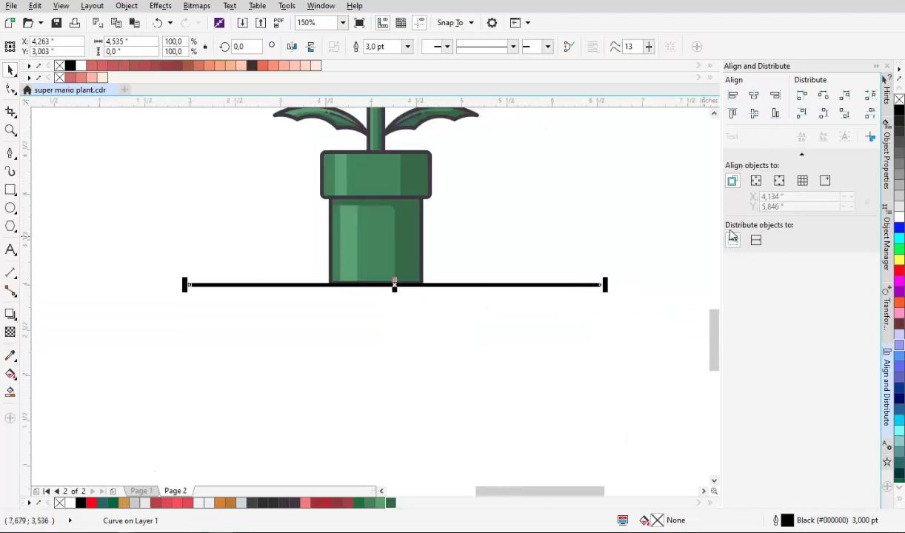
Set the ground line's outline to rounded corners in its object properties
{"action": "left_click", "coordinate": [886, 182]}
{"action": "left_click", "coordinate": [841, 175]}
{"action": "scroll", "coordinate": [404, 269], "scroll_direction": "up", "scroll_amount": 4}
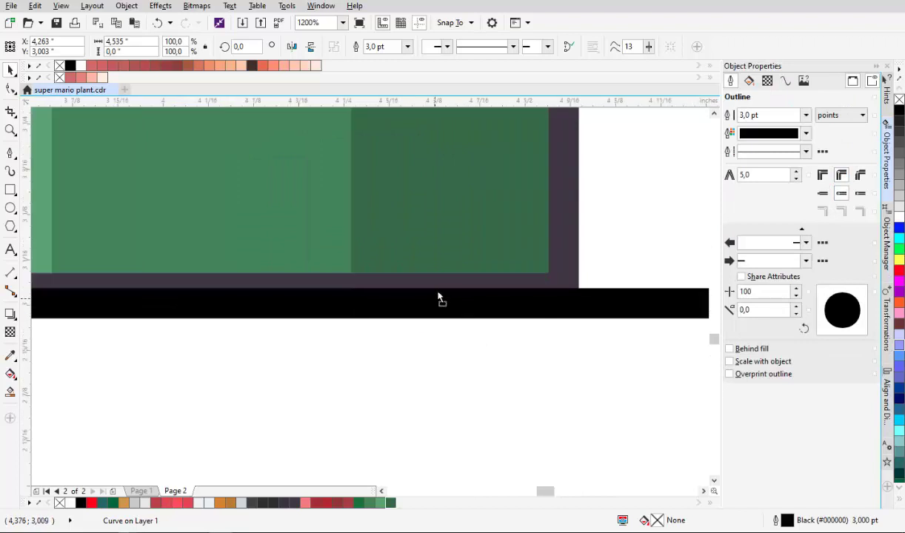
Recolor the ground line with the dark purple sampled from the pot's outline (#3C3445) and save the drawing
{"action": "scroll", "coordinate": [445, 294], "scroll_direction": "down", "scroll_amount": 4}
{"action": "left_click", "coordinate": [10, 355]}
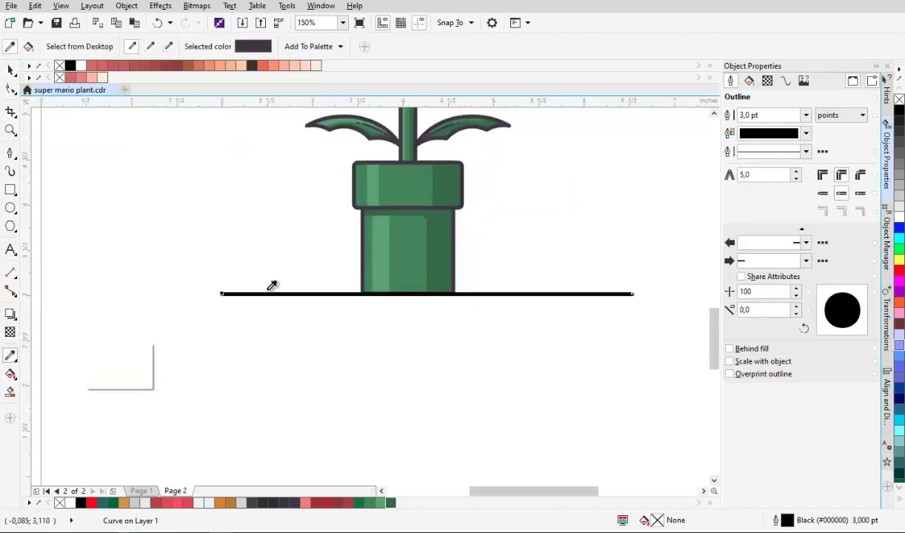
{"action": "scroll", "coordinate": [326, 288], "scroll_direction": "up", "scroll_amount": 4}
{"action": "left_click", "coordinate": [455, 338]}
{"action": "scroll", "coordinate": [455, 338], "scroll_direction": "down", "scroll_amount": 3}
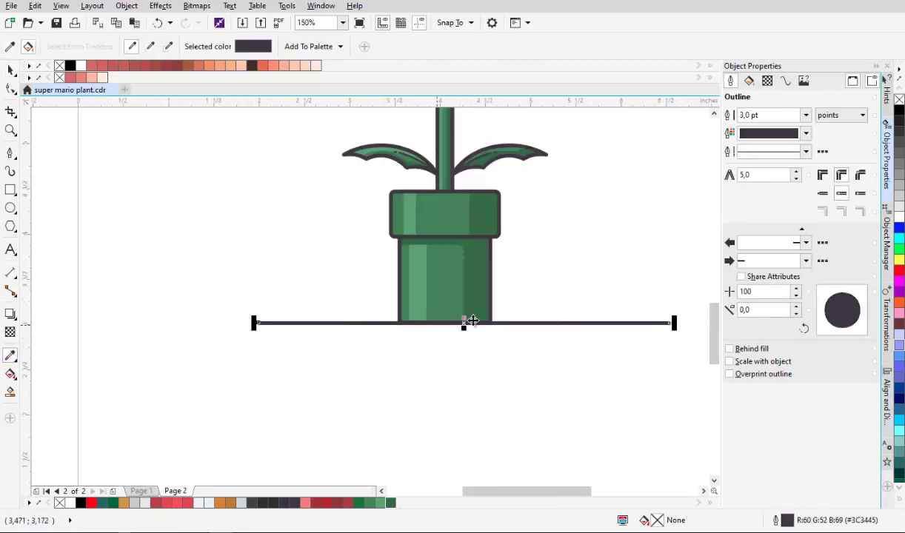
{"action": "key", "text": "space"}
{"action": "scroll", "coordinate": [364, 321], "scroll_direction": "down", "scroll_amount": 1}
{"action": "left_click", "coordinate": [363, 321]}
{"action": "left_click_drag", "start_coordinate": [379, 334], "coordinate": [448, 327]}
{"action": "key", "text": "ctrl+s"}
Center the ground line horizontally on the pot's lower body
{"action": "scroll", "coordinate": [418, 348], "scroll_direction": "up", "scroll_amount": 1}
{"action": "left_click", "coordinate": [420, 346]}
{"action": "scroll", "coordinate": [365, 312], "scroll_direction": "up", "scroll_amount": 1}
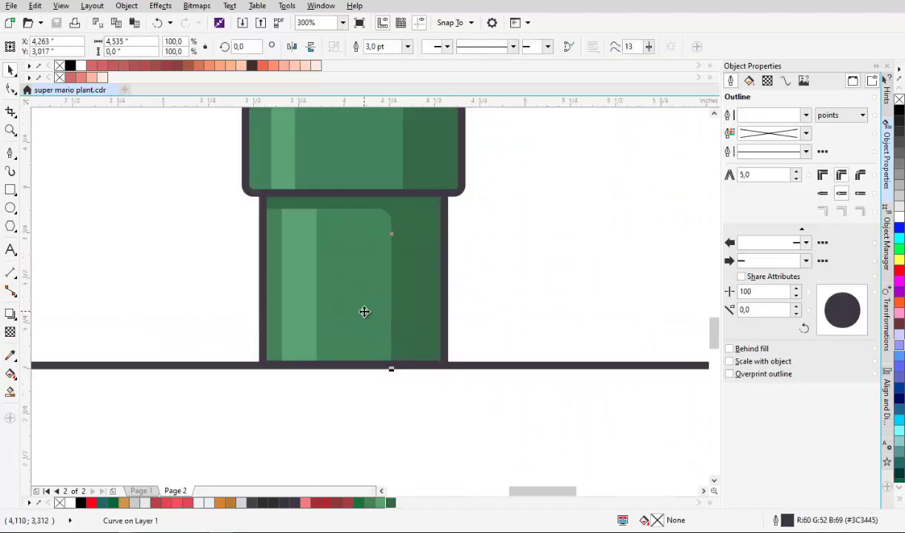
{"action": "left_click", "coordinate": [888, 409]}
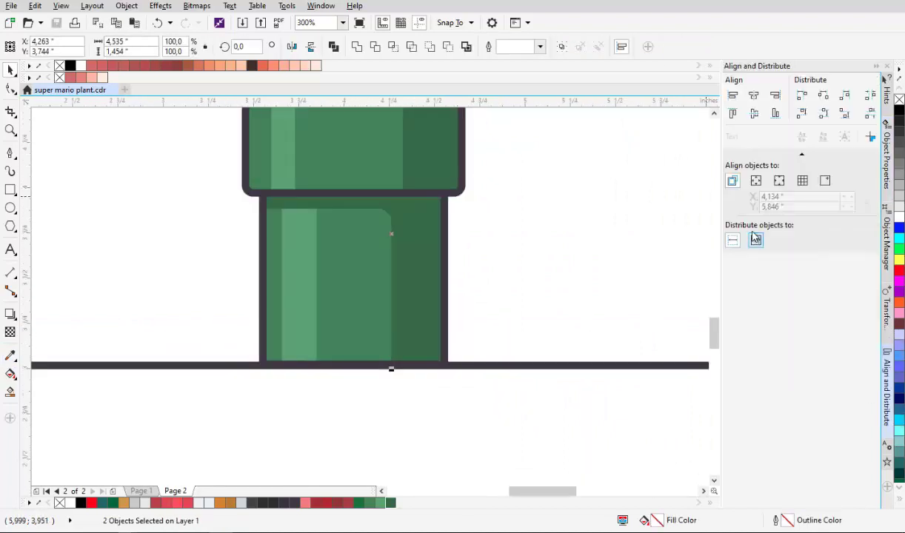
{"action": "left_click", "coordinate": [466, 297]}
Shorten the ground line evenly at both ends to a width of 4.104 inches
{"action": "scroll", "coordinate": [466, 297], "scroll_direction": "down", "scroll_amount": 2}
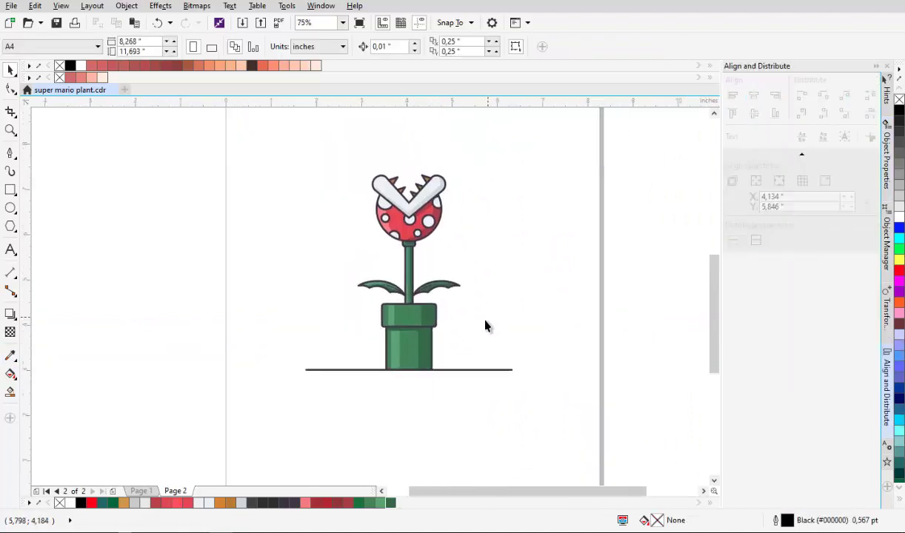
{"action": "scroll", "coordinate": [485, 323], "scroll_direction": "up", "scroll_amount": 1}
{"action": "left_click", "coordinate": [477, 381]}
{"action": "left_click_drag", "start_coordinate": [542, 382], "coordinate": [522, 381]}
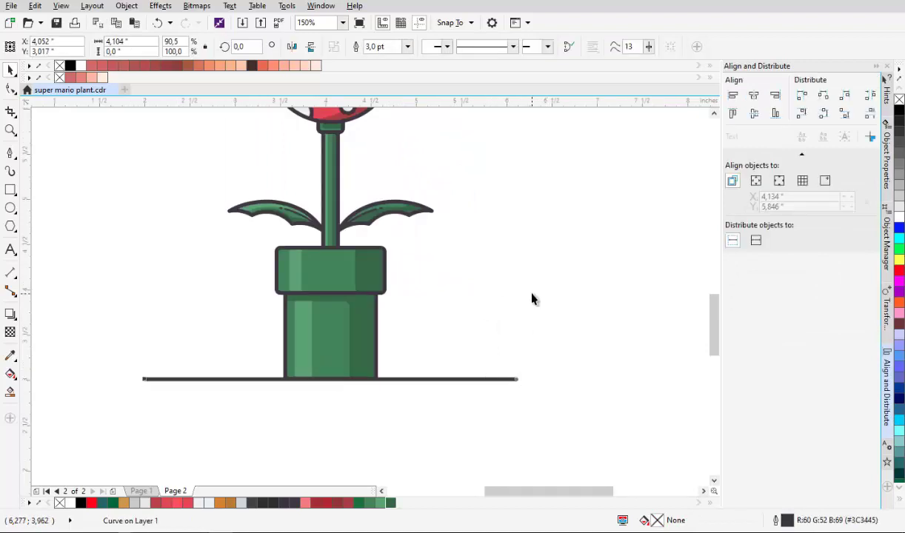
Group the entire plant artwork with its ground line, shift it slightly to the right and save the drawing
{"action": "scroll", "coordinate": [531, 298], "scroll_direction": "down", "scroll_amount": 1}
{"action": "left_click_drag", "start_coordinate": [550, 419], "coordinate": [186, 119]}
{"action": "left_click_drag", "start_coordinate": [289, 145], "coordinate": [309, 177]}
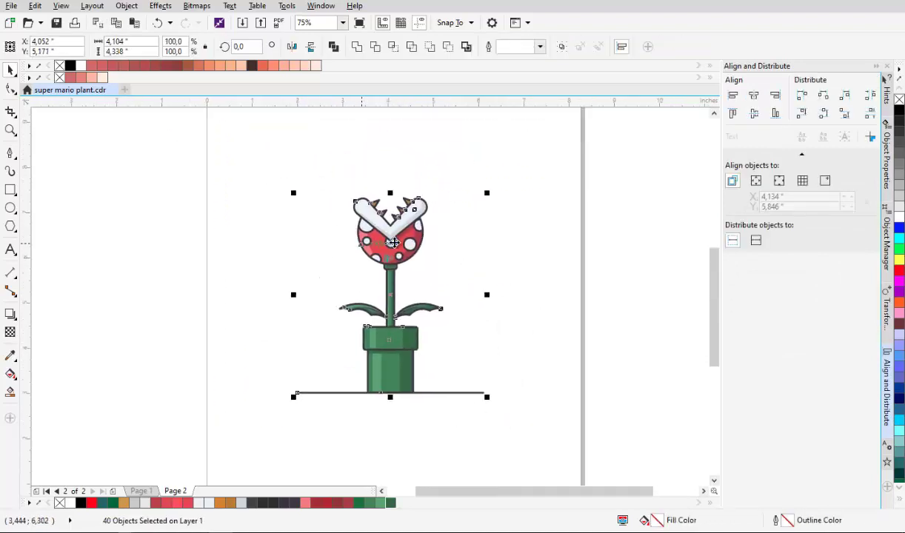
{"action": "left_click", "coordinate": [562, 48]}
{"action": "left_click_drag", "start_coordinate": [400, 233], "coordinate": [426, 231]}
{"action": "left_click", "coordinate": [505, 249]}
{"action": "key", "text": "ctrl+s"}
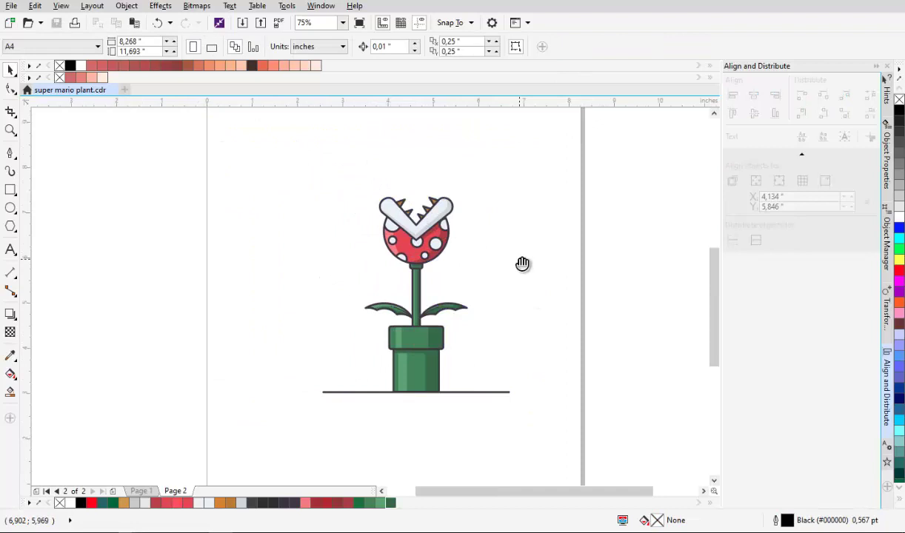
Draw a square background of 6.25 by 6.25 inches around the plant, centered horizontally on it and placed behind it
{"action": "scroll", "coordinate": [293, 259], "scroll_direction": "down", "scroll_amount": 1}
{"action": "scroll", "coordinate": [334, 263], "scroll_direction": "up", "scroll_amount": 1}
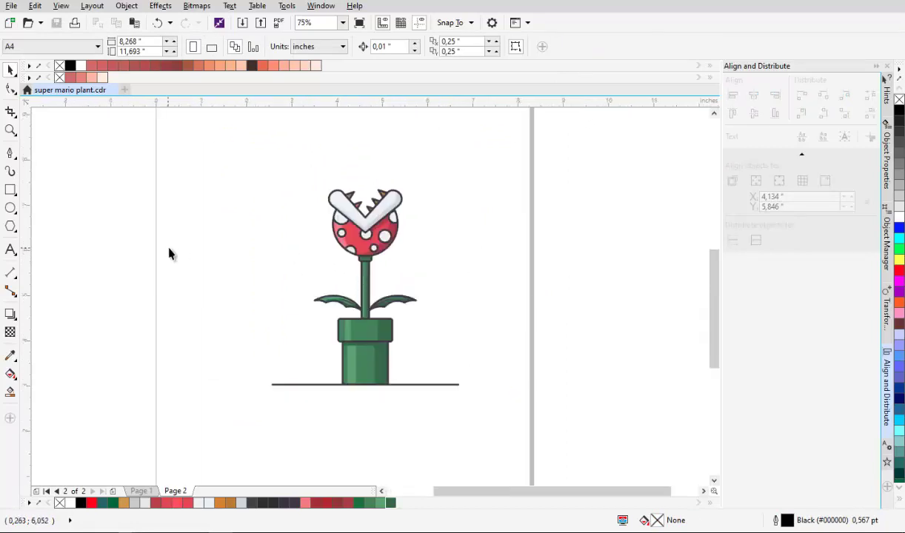
{"action": "scroll", "coordinate": [307, 325], "scroll_direction": "down", "scroll_amount": 1}
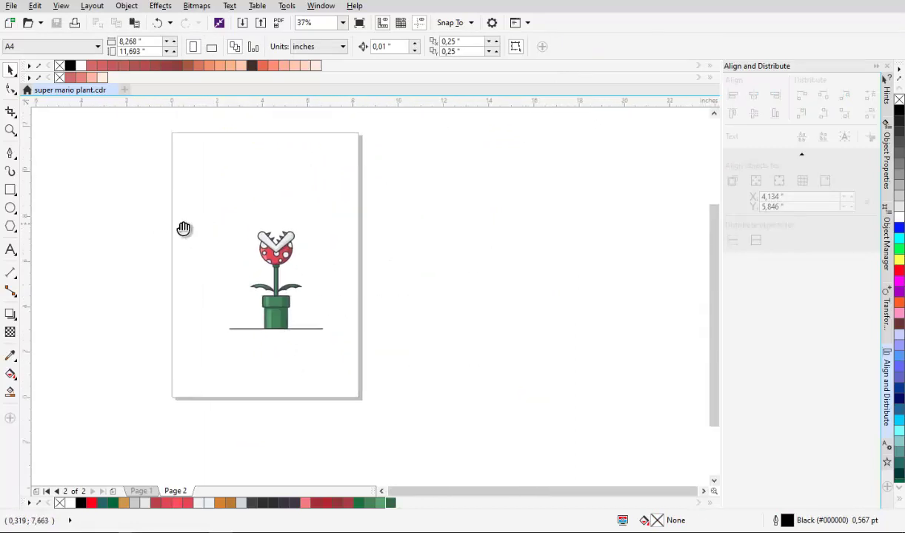
{"action": "left_click", "coordinate": [9, 190]}
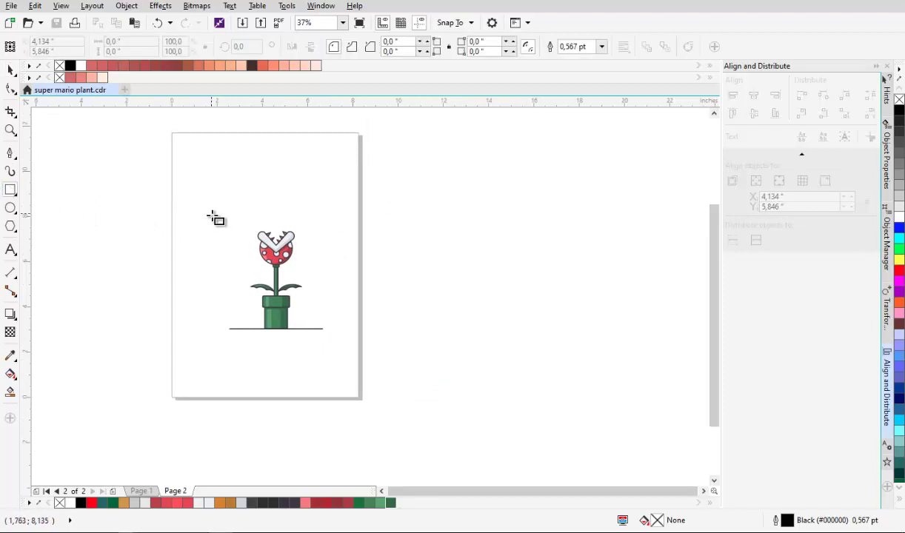
{"action": "left_click_drag", "start_coordinate": [205, 212], "coordinate": [313, 354]}
{"action": "scroll", "coordinate": [306, 333], "scroll_direction": "up", "scroll_amount": 1}
{"action": "key", "text": "space"}
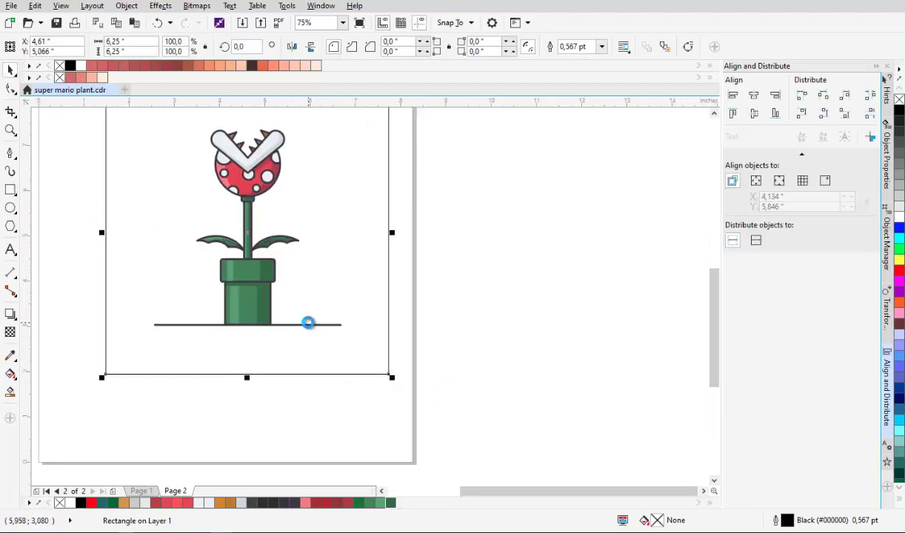
{"action": "left_click_drag", "start_coordinate": [339, 264], "coordinate": [356, 311]}
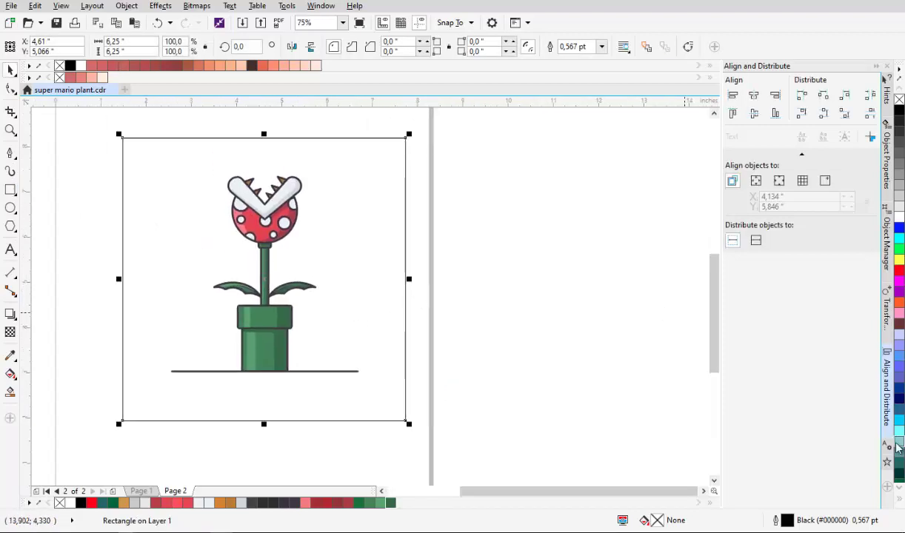
Fill the background square with a pale teal, R 187, G 230, B 230 (#BBE6E6)
{"action": "left_click", "coordinate": [897, 442]}
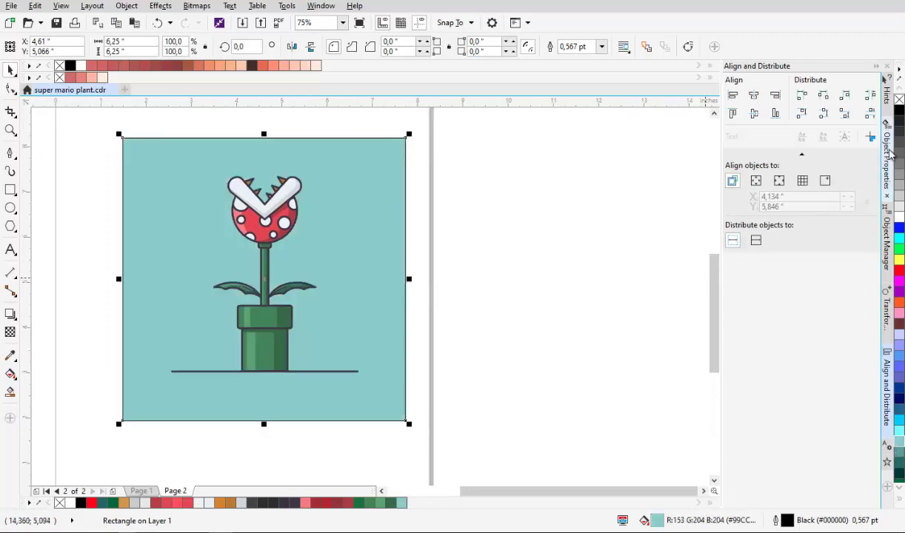
{"action": "left_click", "coordinate": [886, 157]}
{"action": "left_click", "coordinate": [749, 81]}
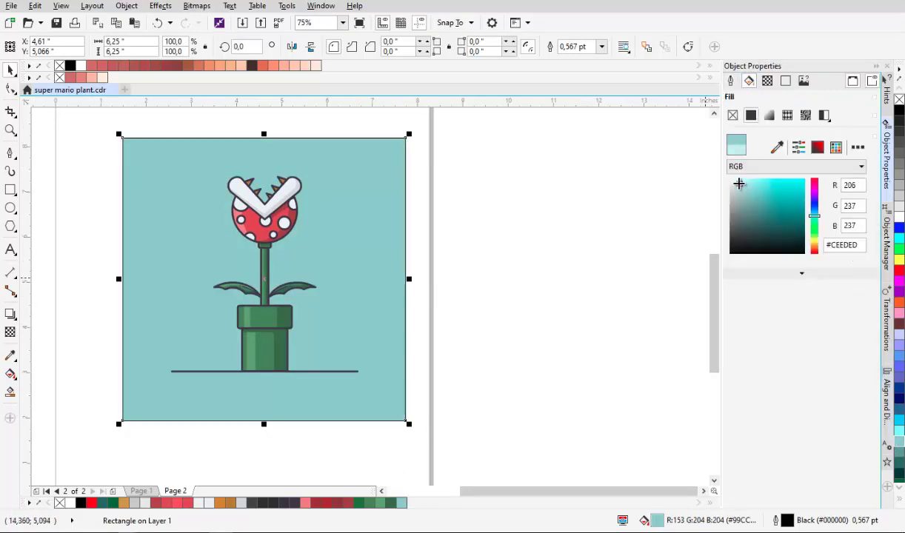
{"action": "left_click_drag", "start_coordinate": [738, 187], "coordinate": [744, 186]}
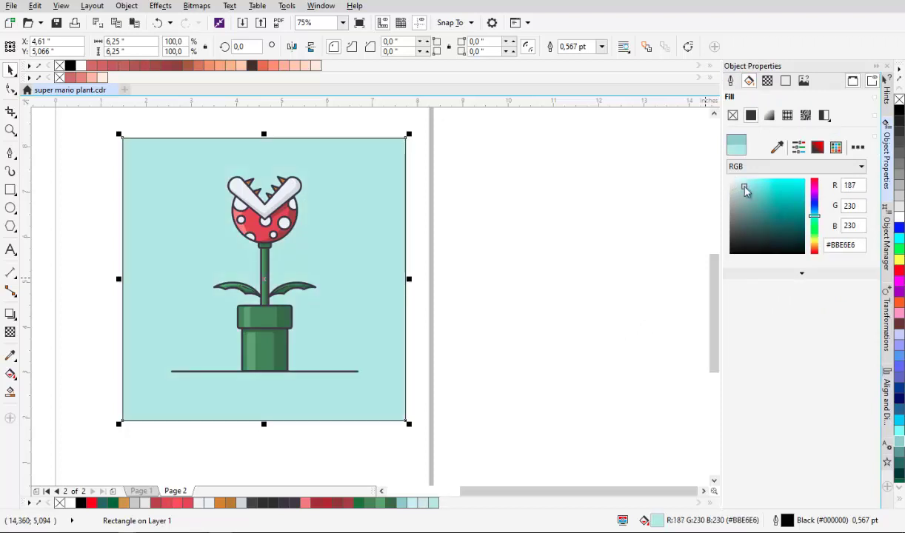
Enlarge the background square to 7.528 inches and center it together with the plant on the page
{"action": "left_click_drag", "start_coordinate": [408, 167], "coordinate": [460, 199]}
{"action": "left_click_drag", "start_coordinate": [461, 167], "coordinate": [489, 138]}
{"action": "left_click", "coordinate": [345, 246], "text": "shift"}
{"action": "left_click", "coordinate": [345, 246], "text": "shift"}
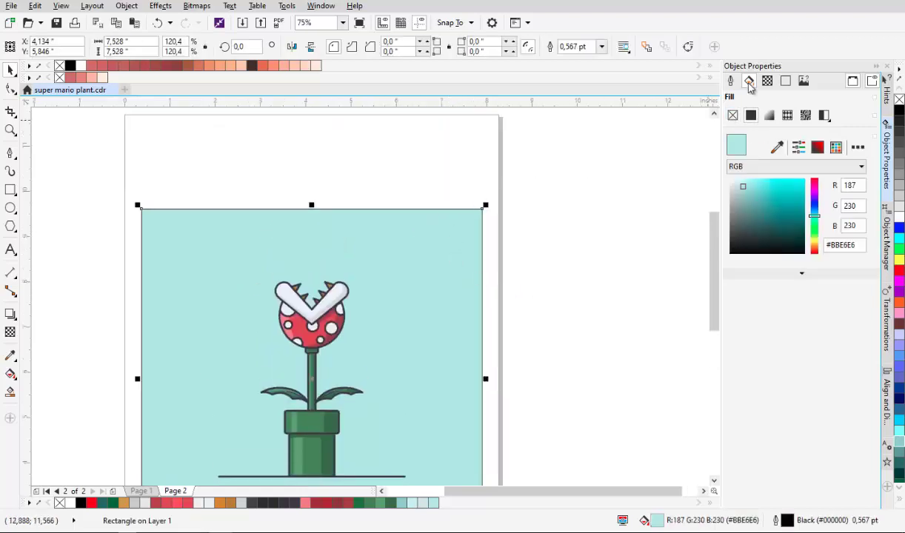
Remove the background's outline and stretch it sideways evenly so it extends past both sides of the page
{"action": "left_click", "coordinate": [601, 46]}
{"action": "left_click", "coordinate": [570, 62]}
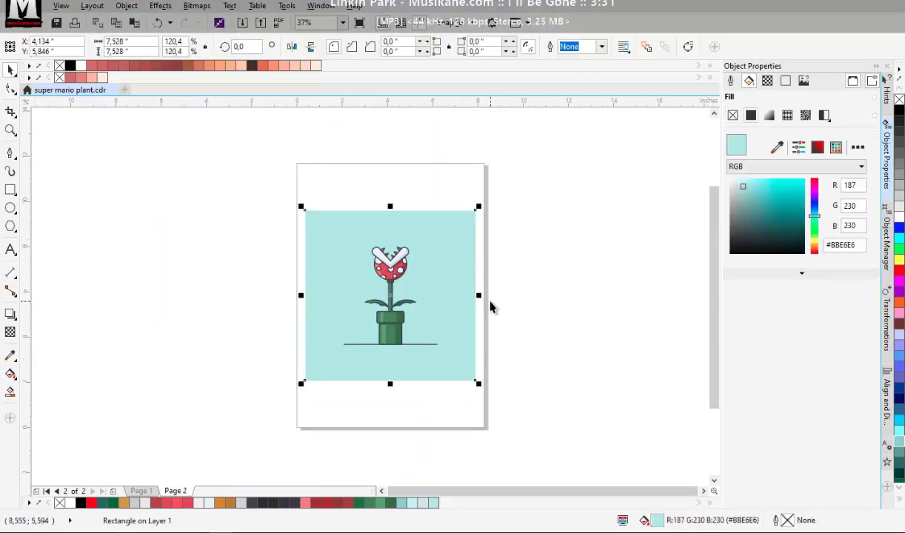
{"action": "left_click_drag", "start_coordinate": [475, 294], "coordinate": [506, 294]}
{"action": "left_click", "coordinate": [518, 294]}
Look over the illustration on its background and fit all of the artwork in the view
{"action": "scroll", "coordinate": [397, 303], "scroll_direction": "up", "scroll_amount": 1}
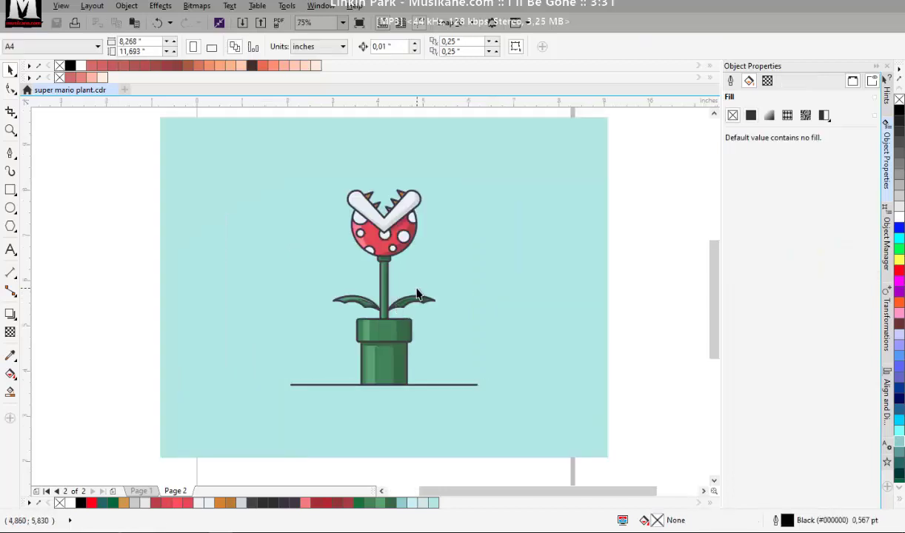
{"action": "scroll", "coordinate": [433, 311], "scroll_direction": "up", "scroll_amount": 2}
{"action": "scroll", "coordinate": [453, 326], "scroll_direction": "down", "scroll_amount": 2}
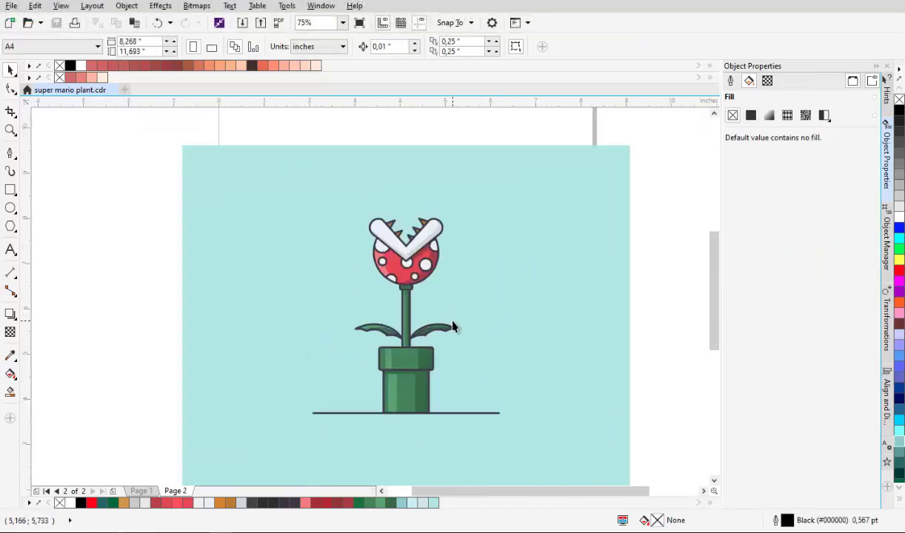
{"action": "key", "text": "F4"}
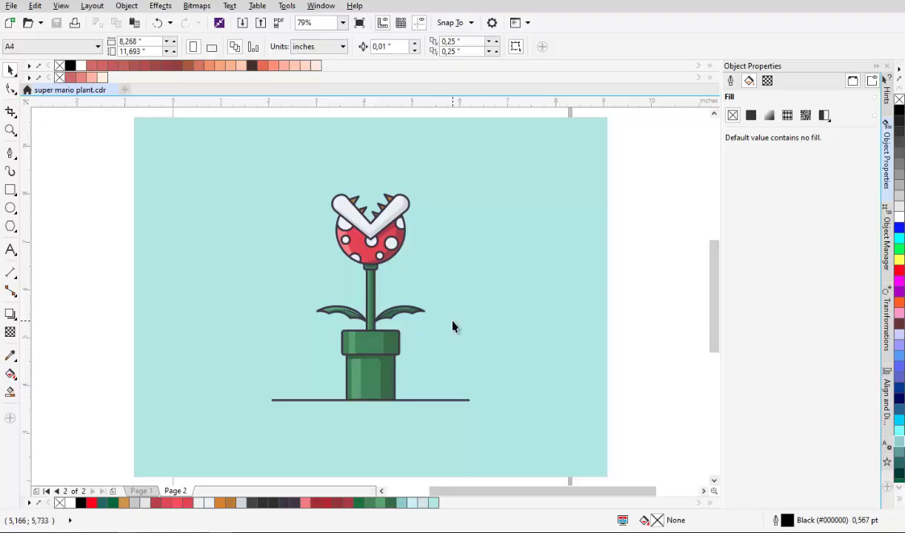